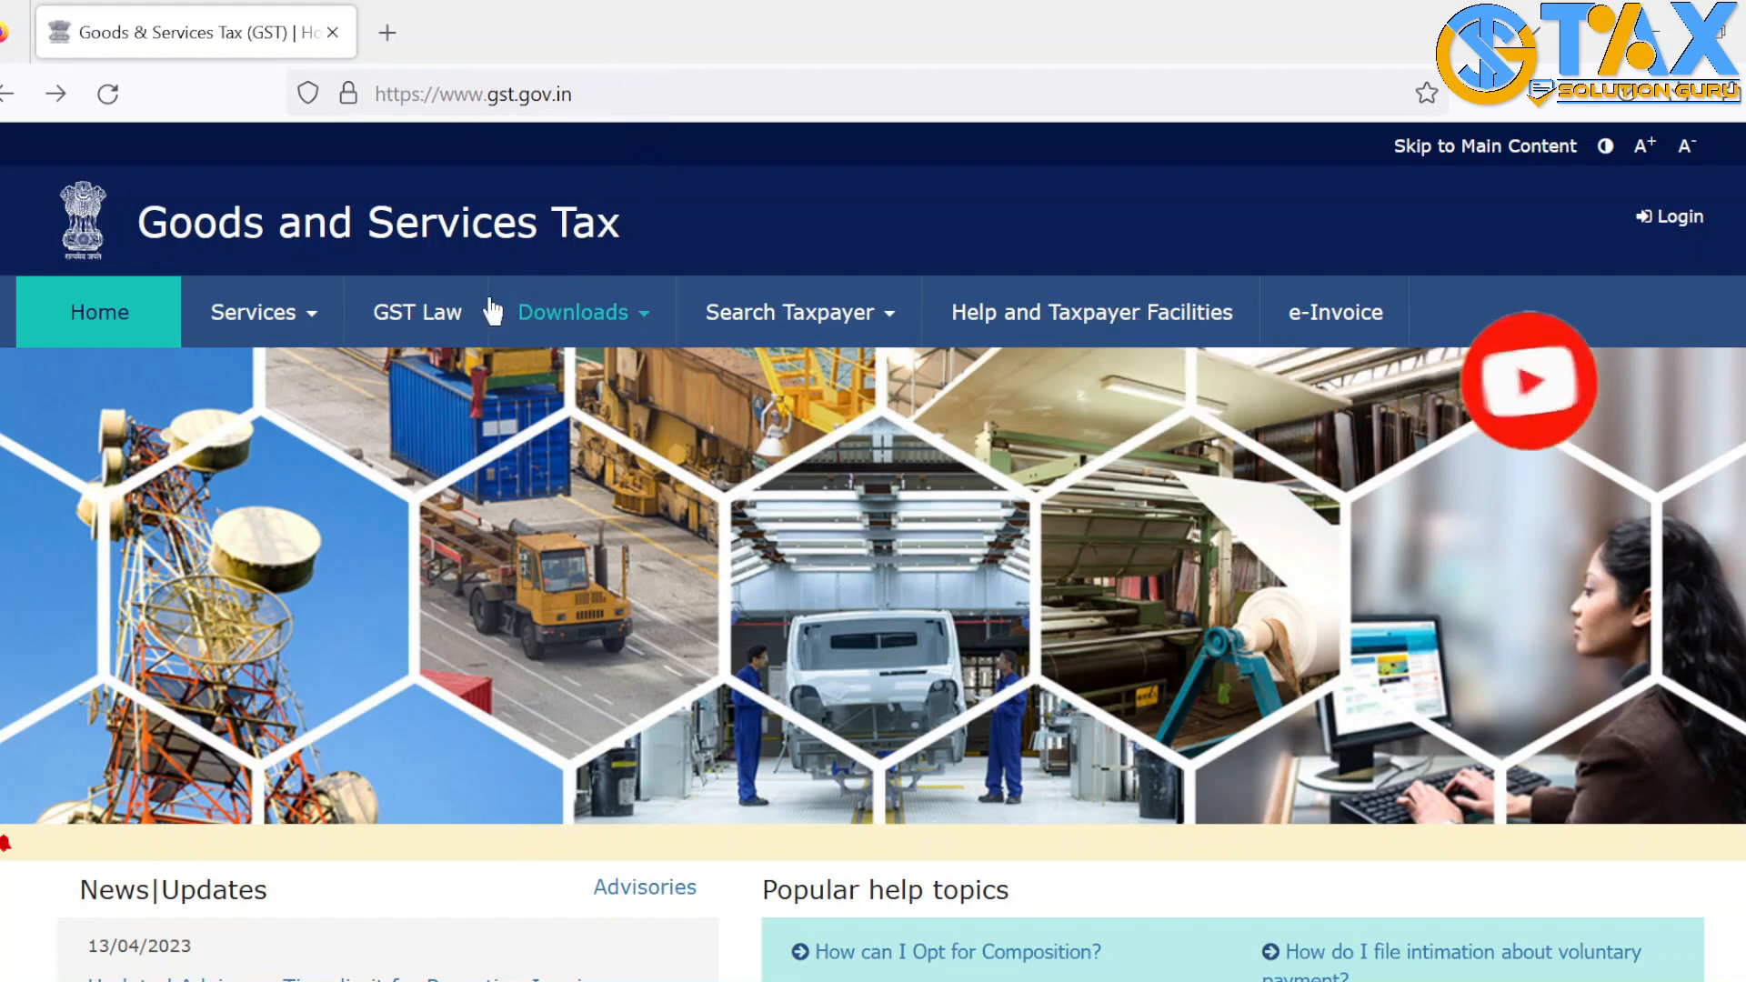
# Start a New Registration with 'I am a' set to Taxpayer and choose the State / UT
pyautogui.click(281, 320)
pyautogui.click(137, 436)
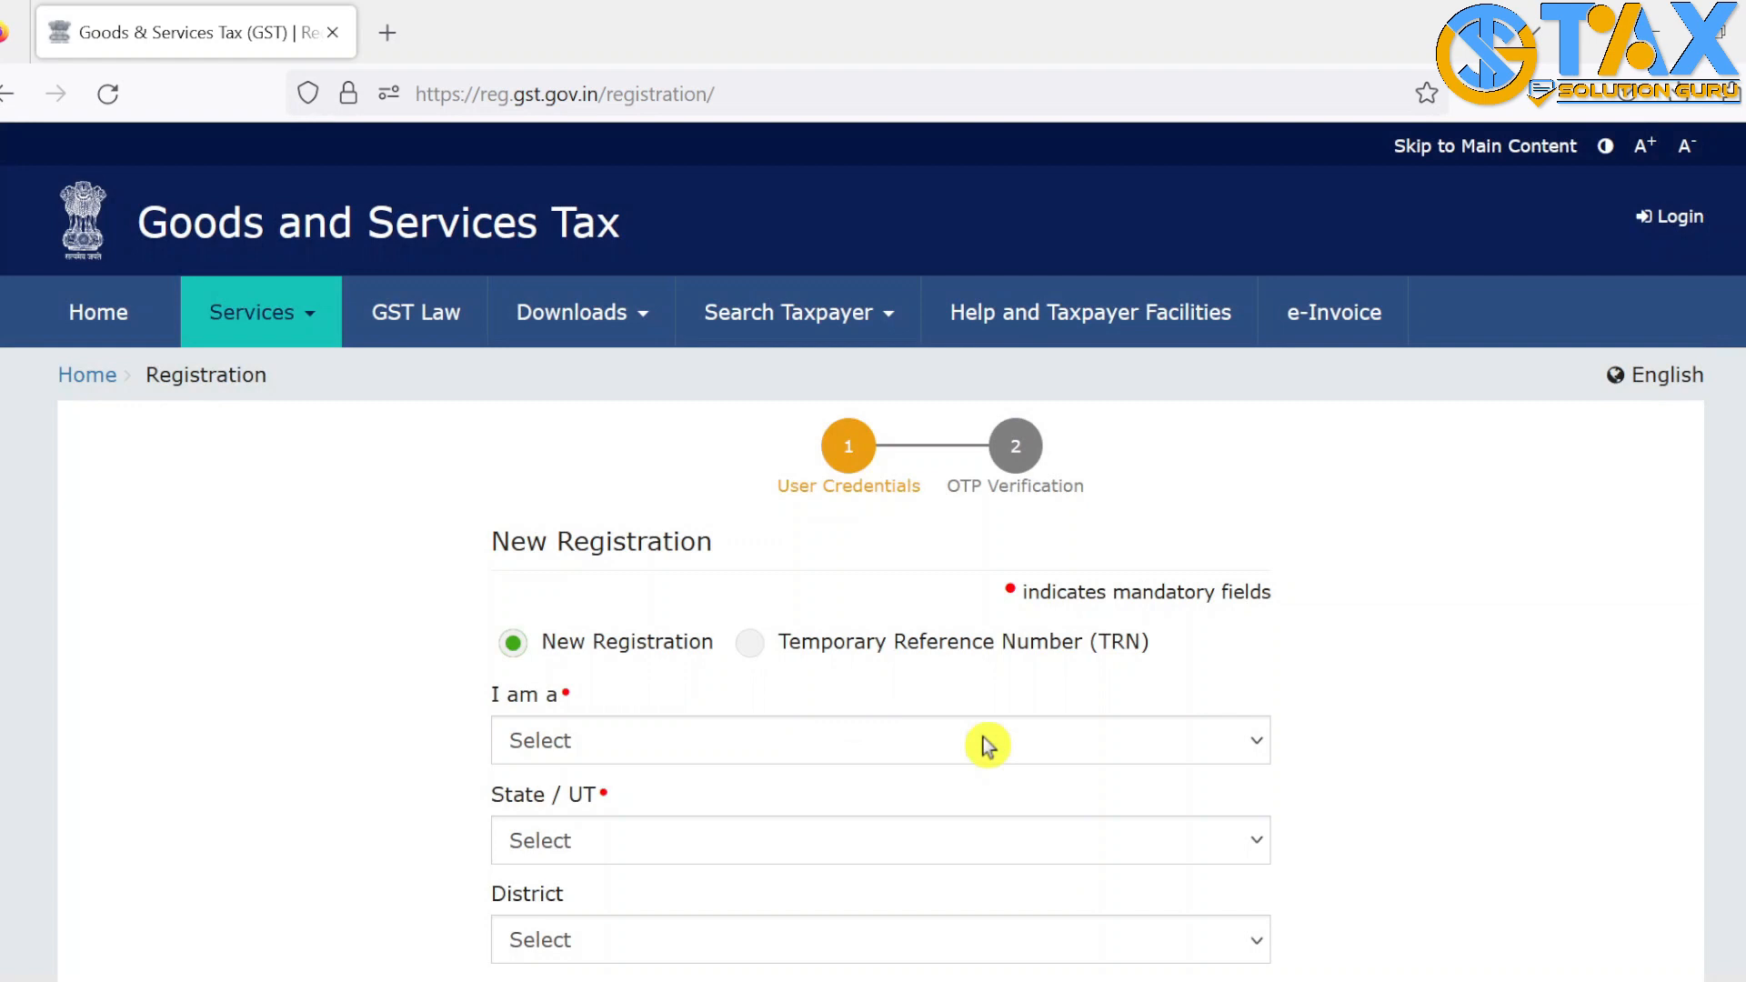
pyautogui.scroll(-4, 312, 577)
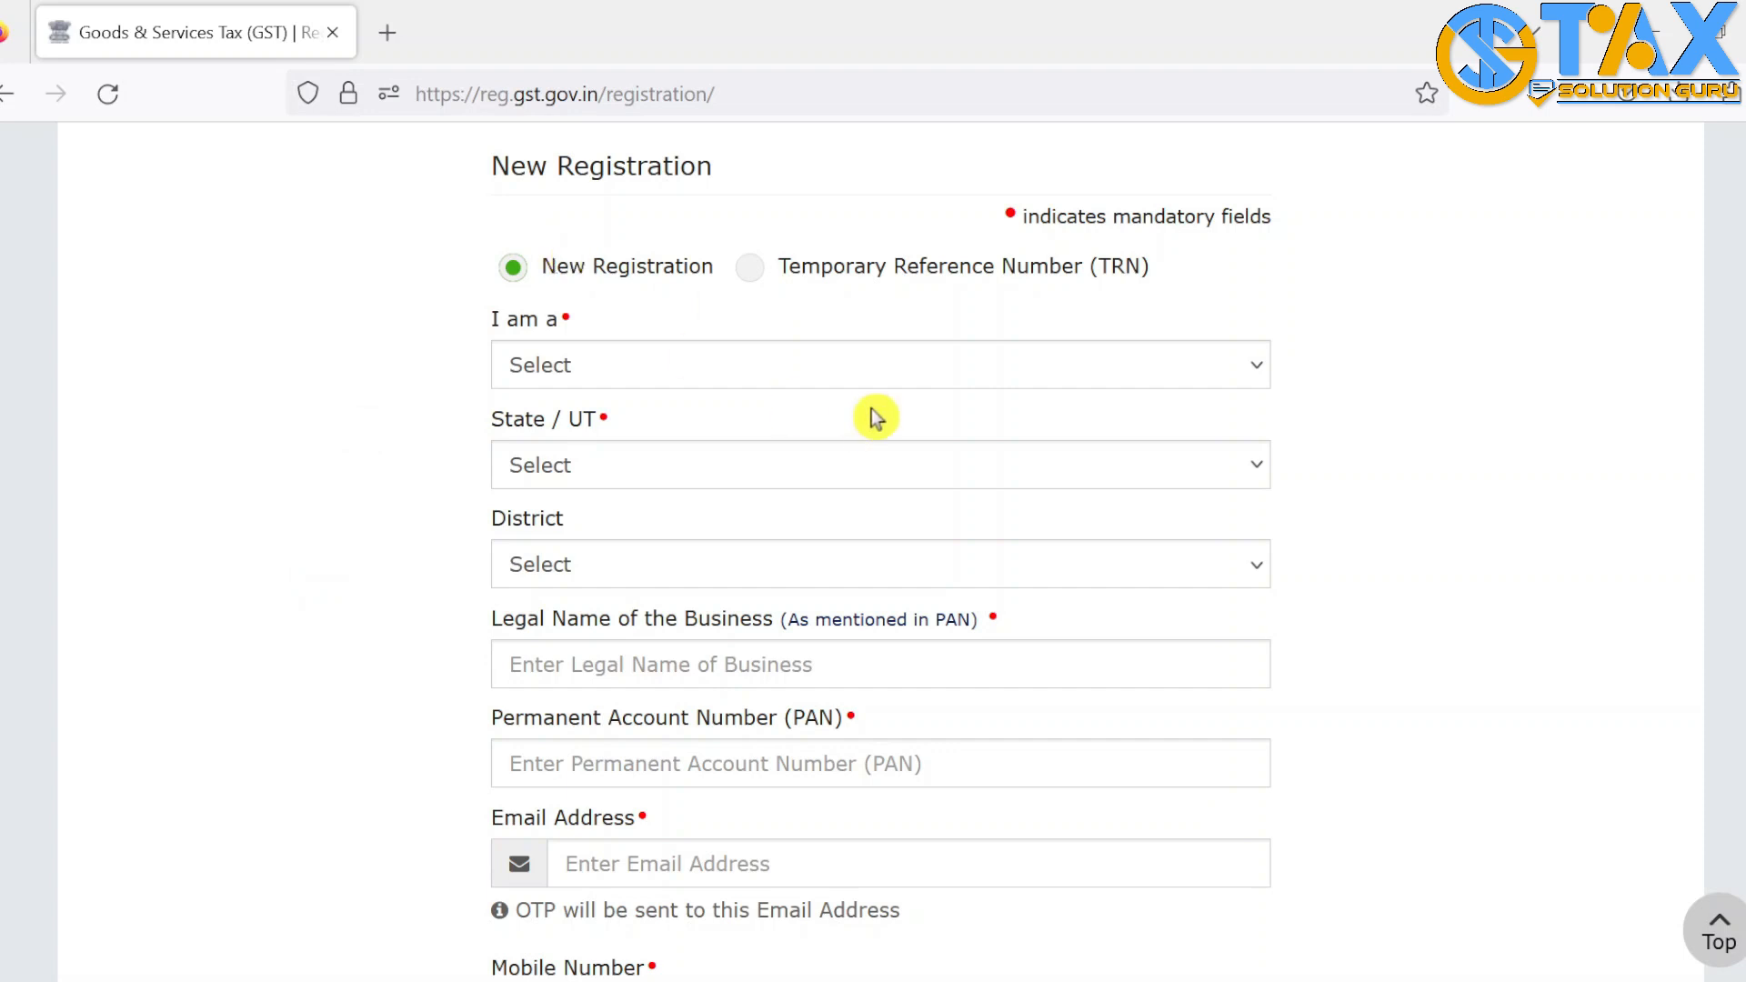
pyautogui.click(713, 363)
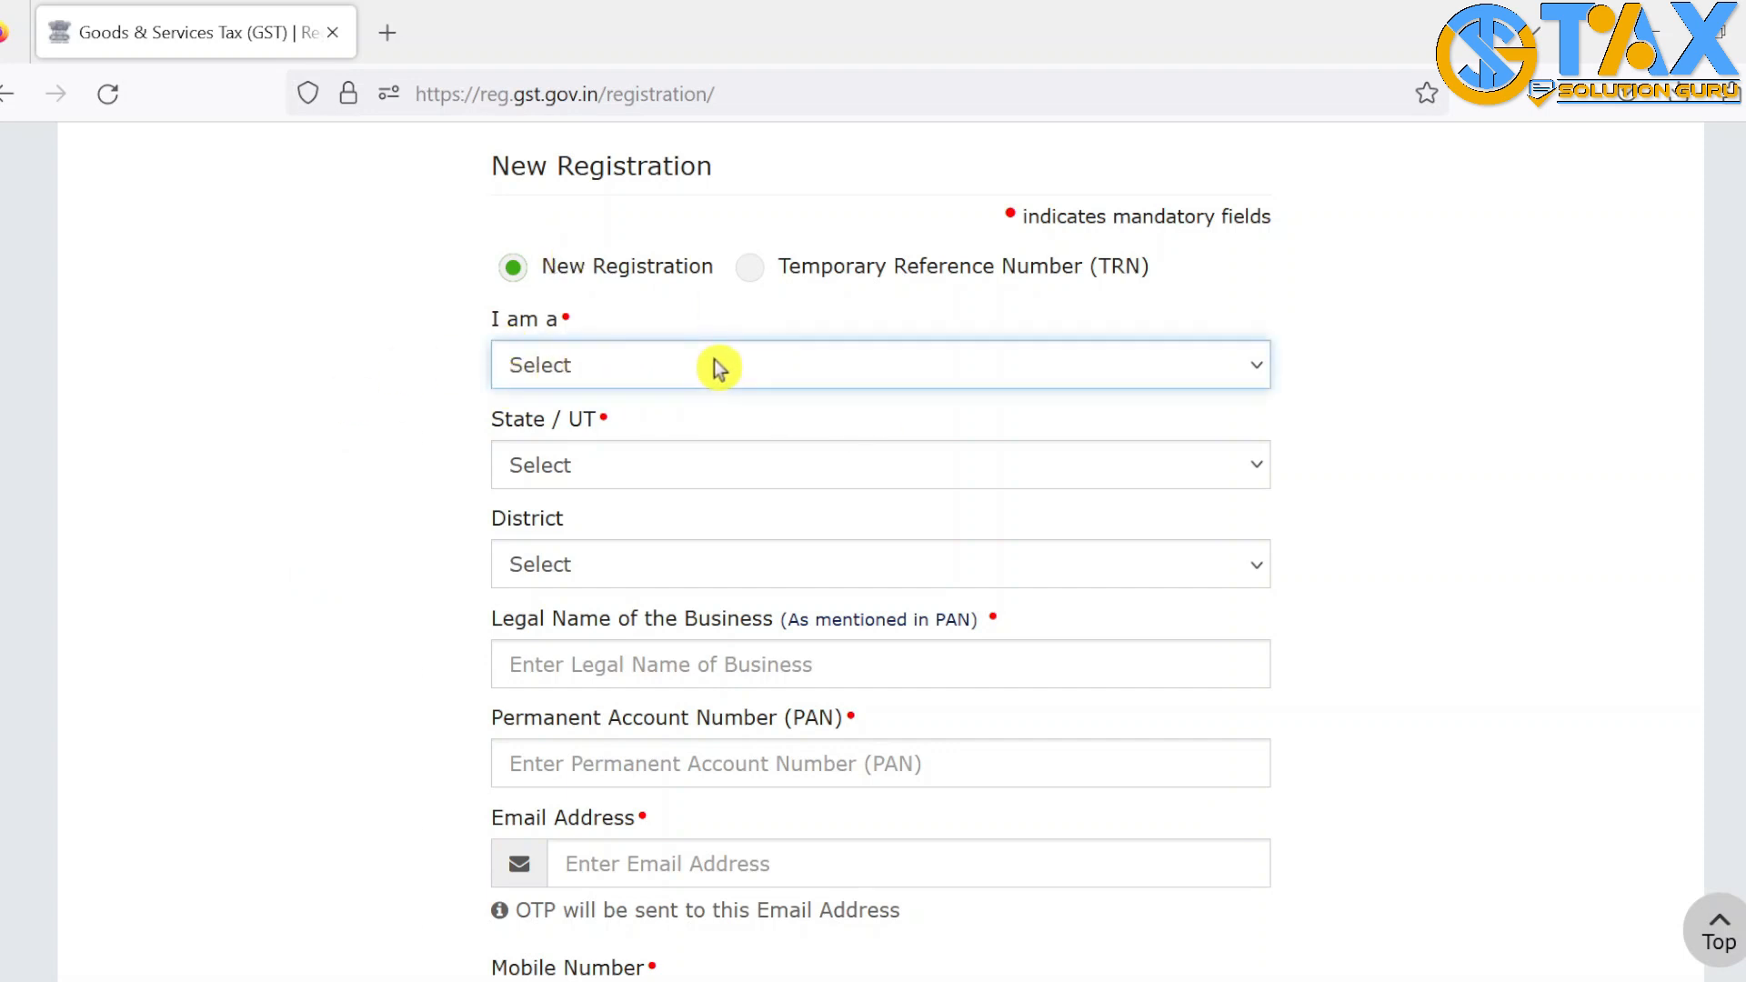
pyautogui.click(600, 467)
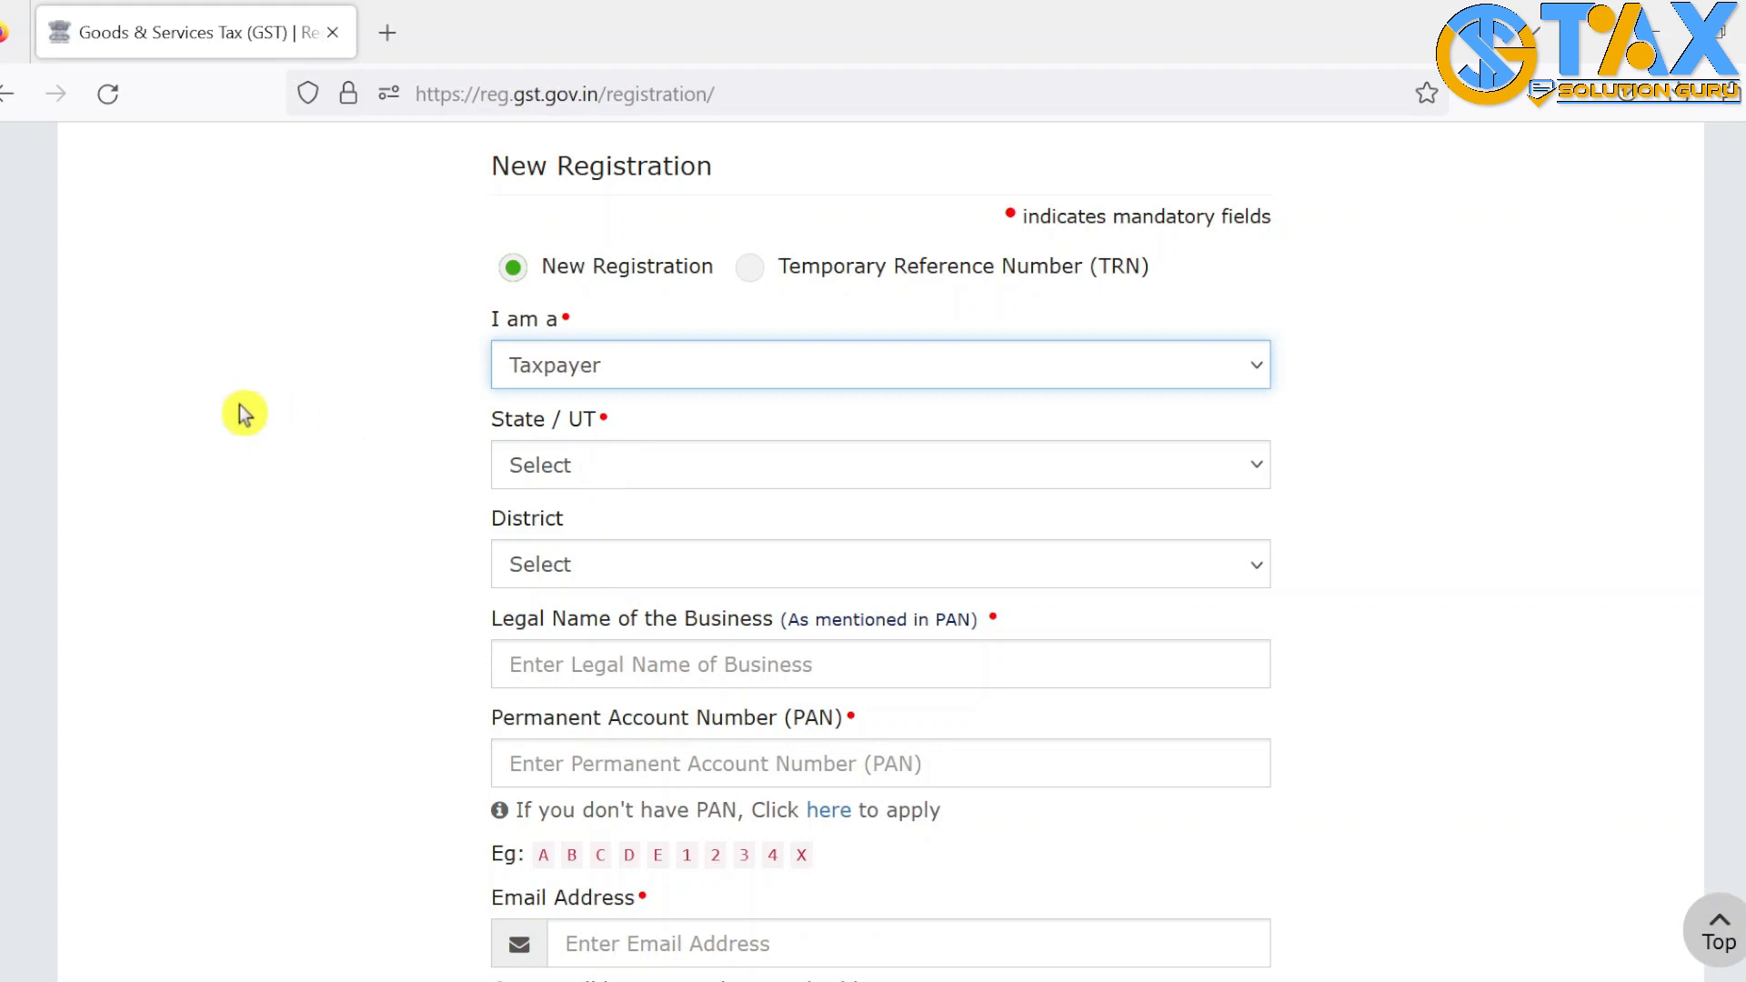
pyautogui.click(725, 478)
pyautogui.click(261, 794)
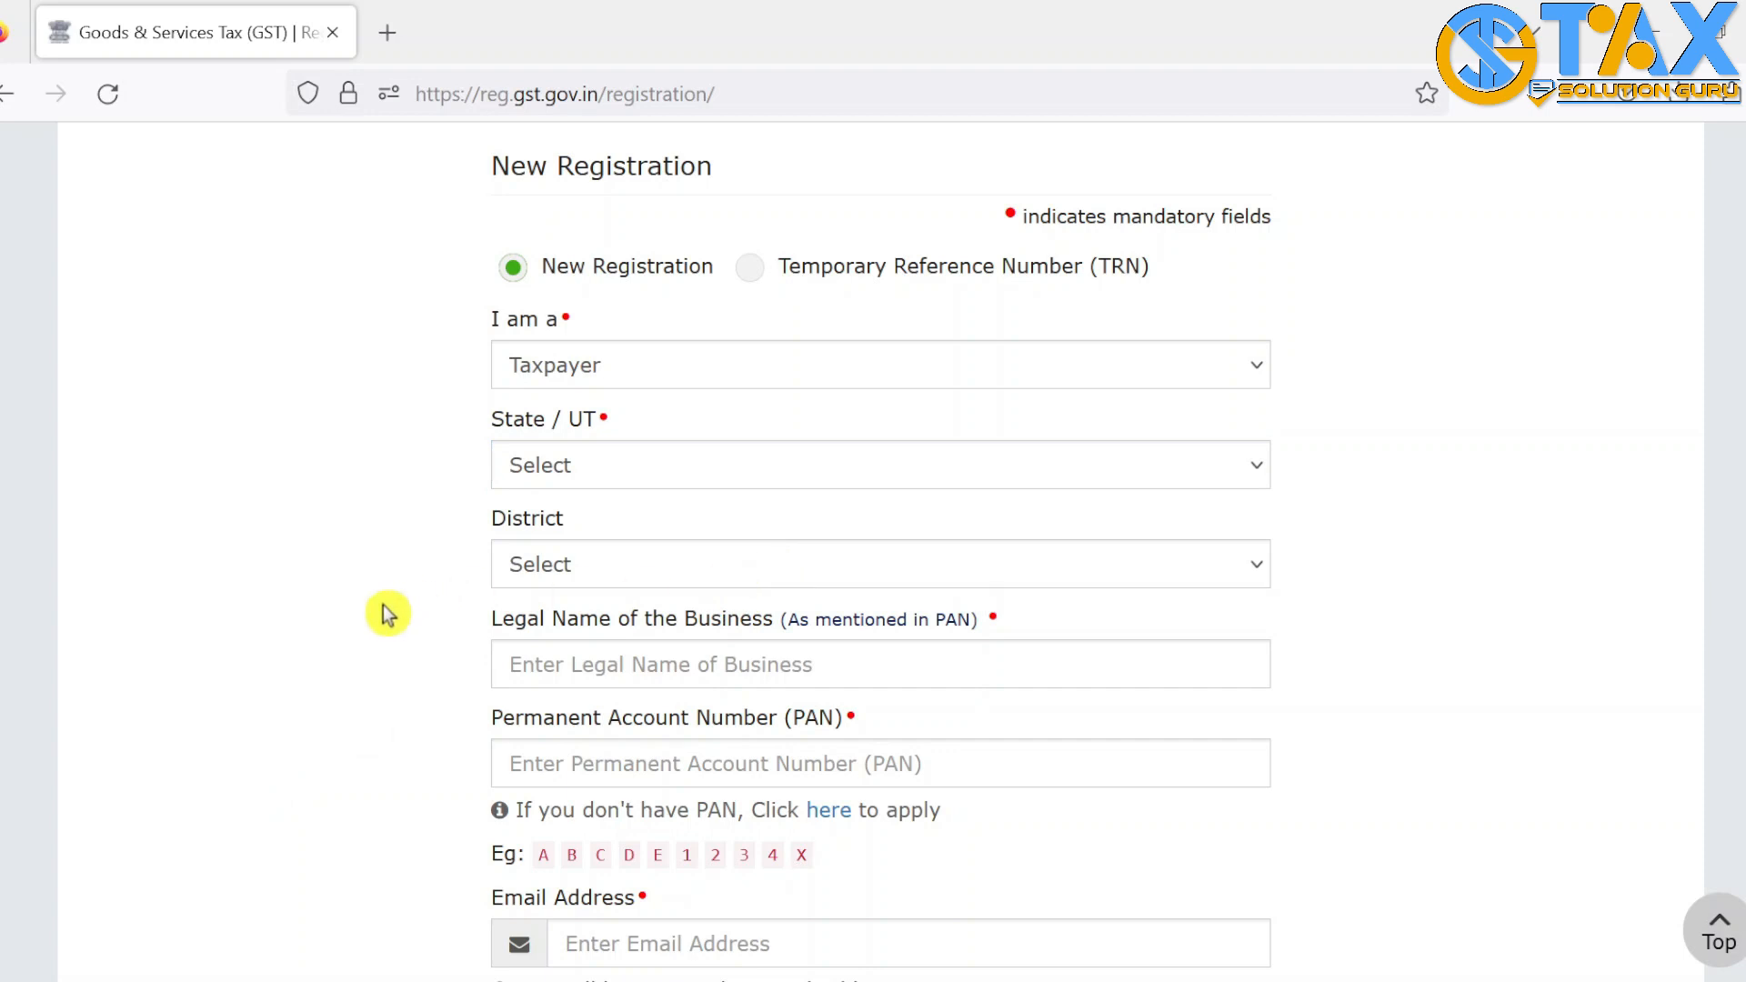
# Fill in the applicant's legal name and PAN
pyautogui.click(703, 664)
pyautogui.click(542, 639)
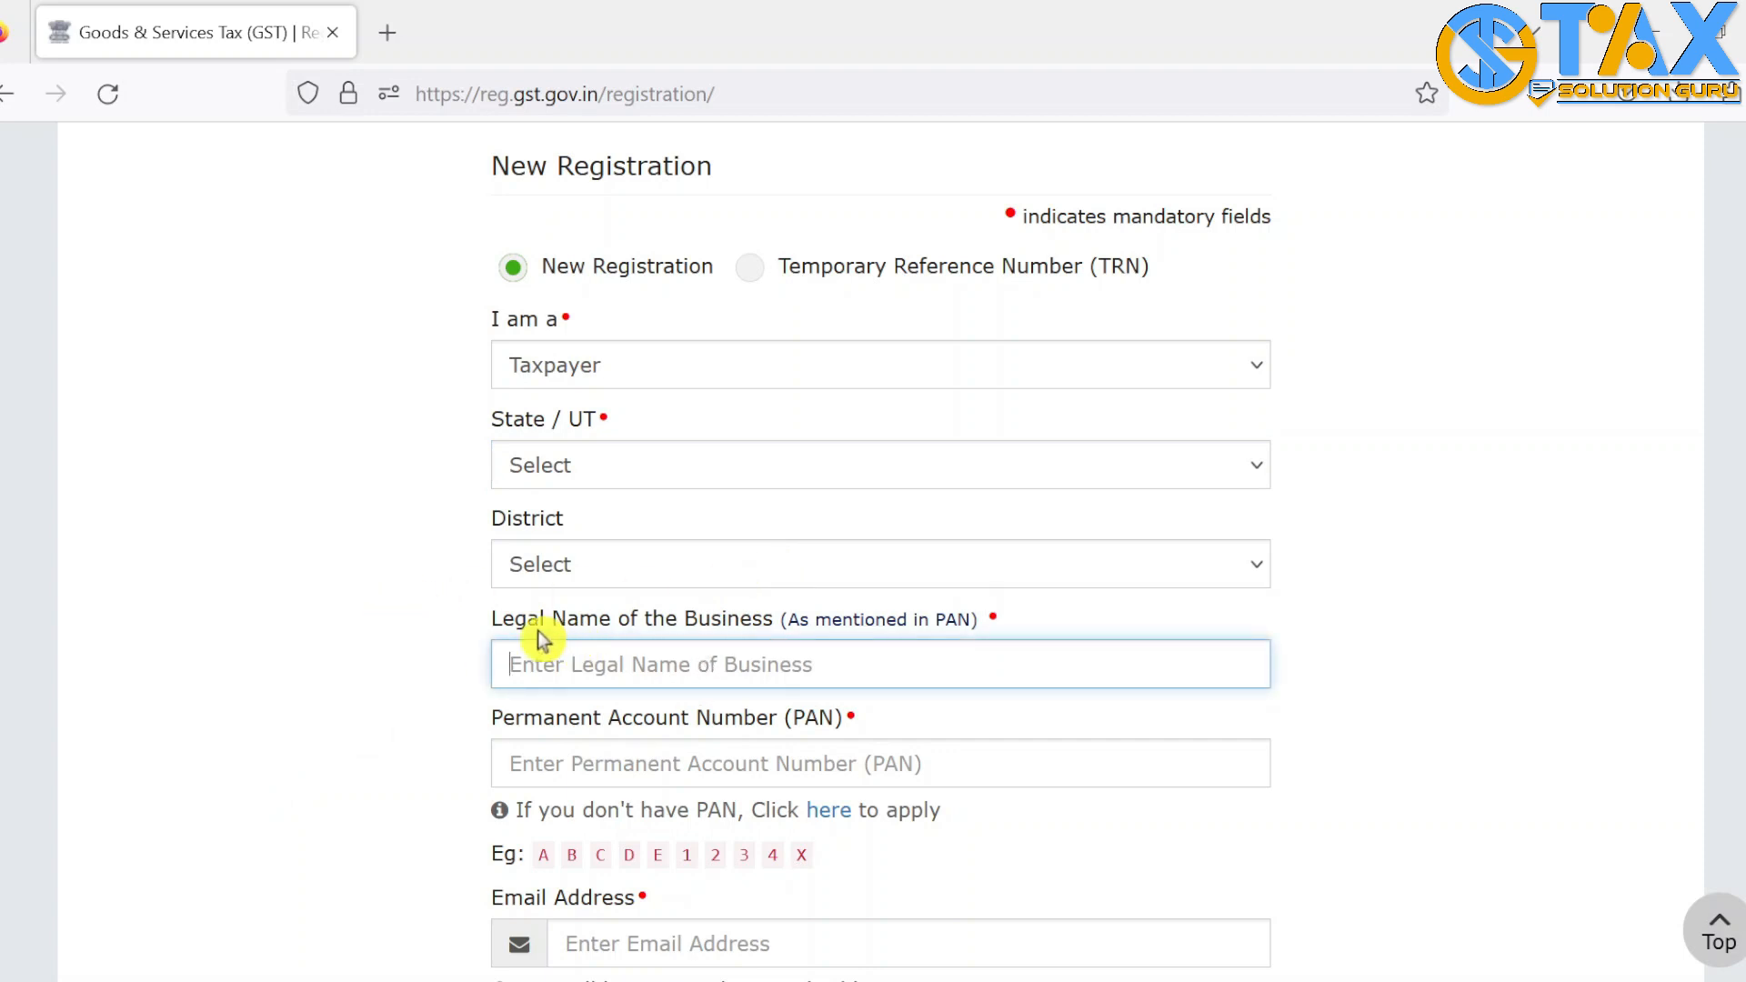
pyautogui.moveTo(483, 628); pyautogui.dragTo(622, 628)
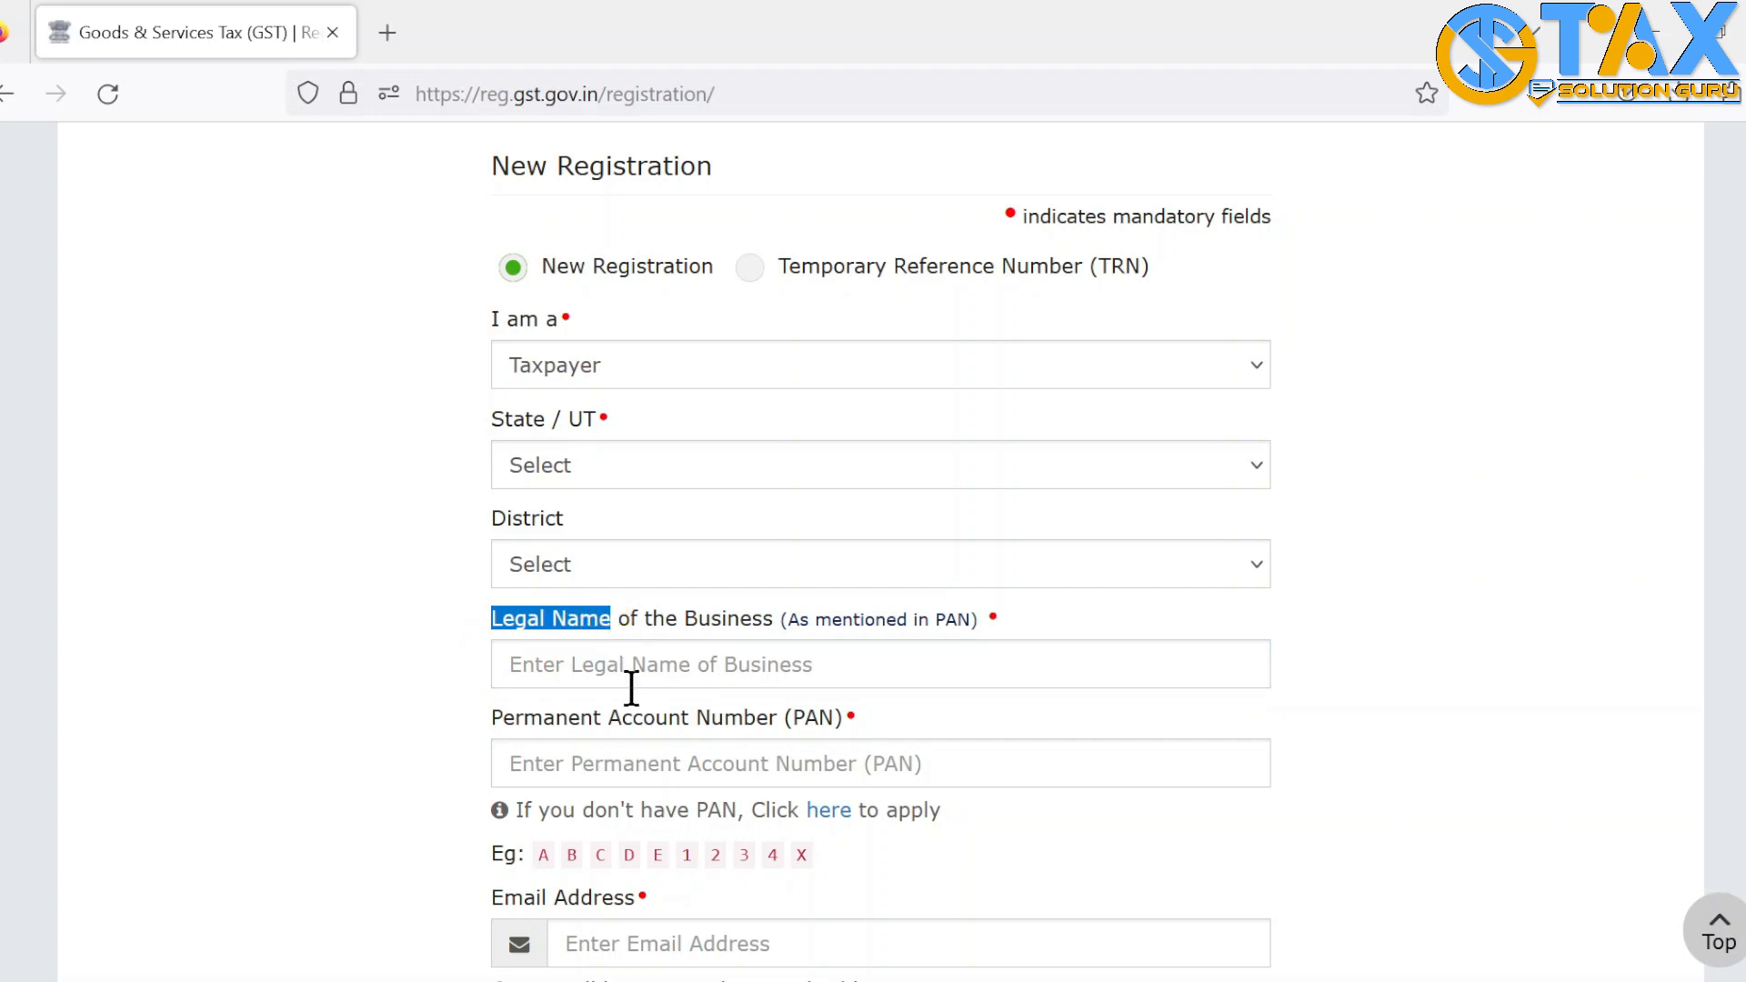
pyautogui.click(682, 658)
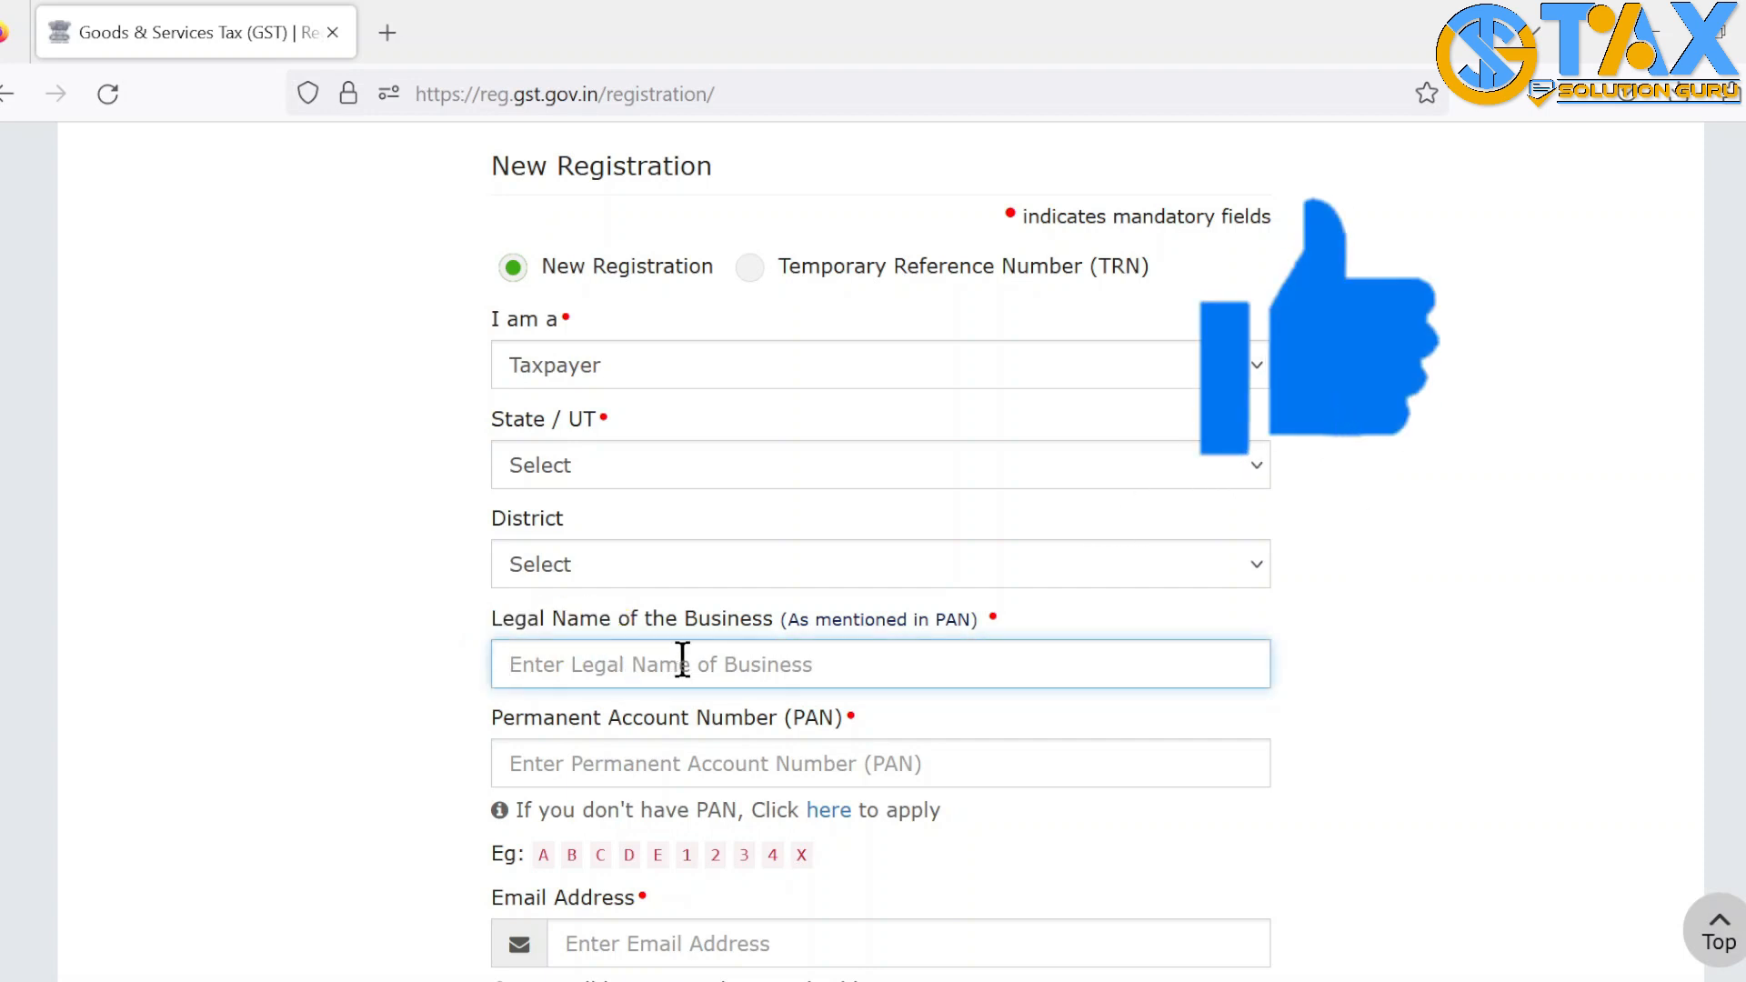
pyautogui.click(368, 700)
pyautogui.scroll(-3, 367, 700)
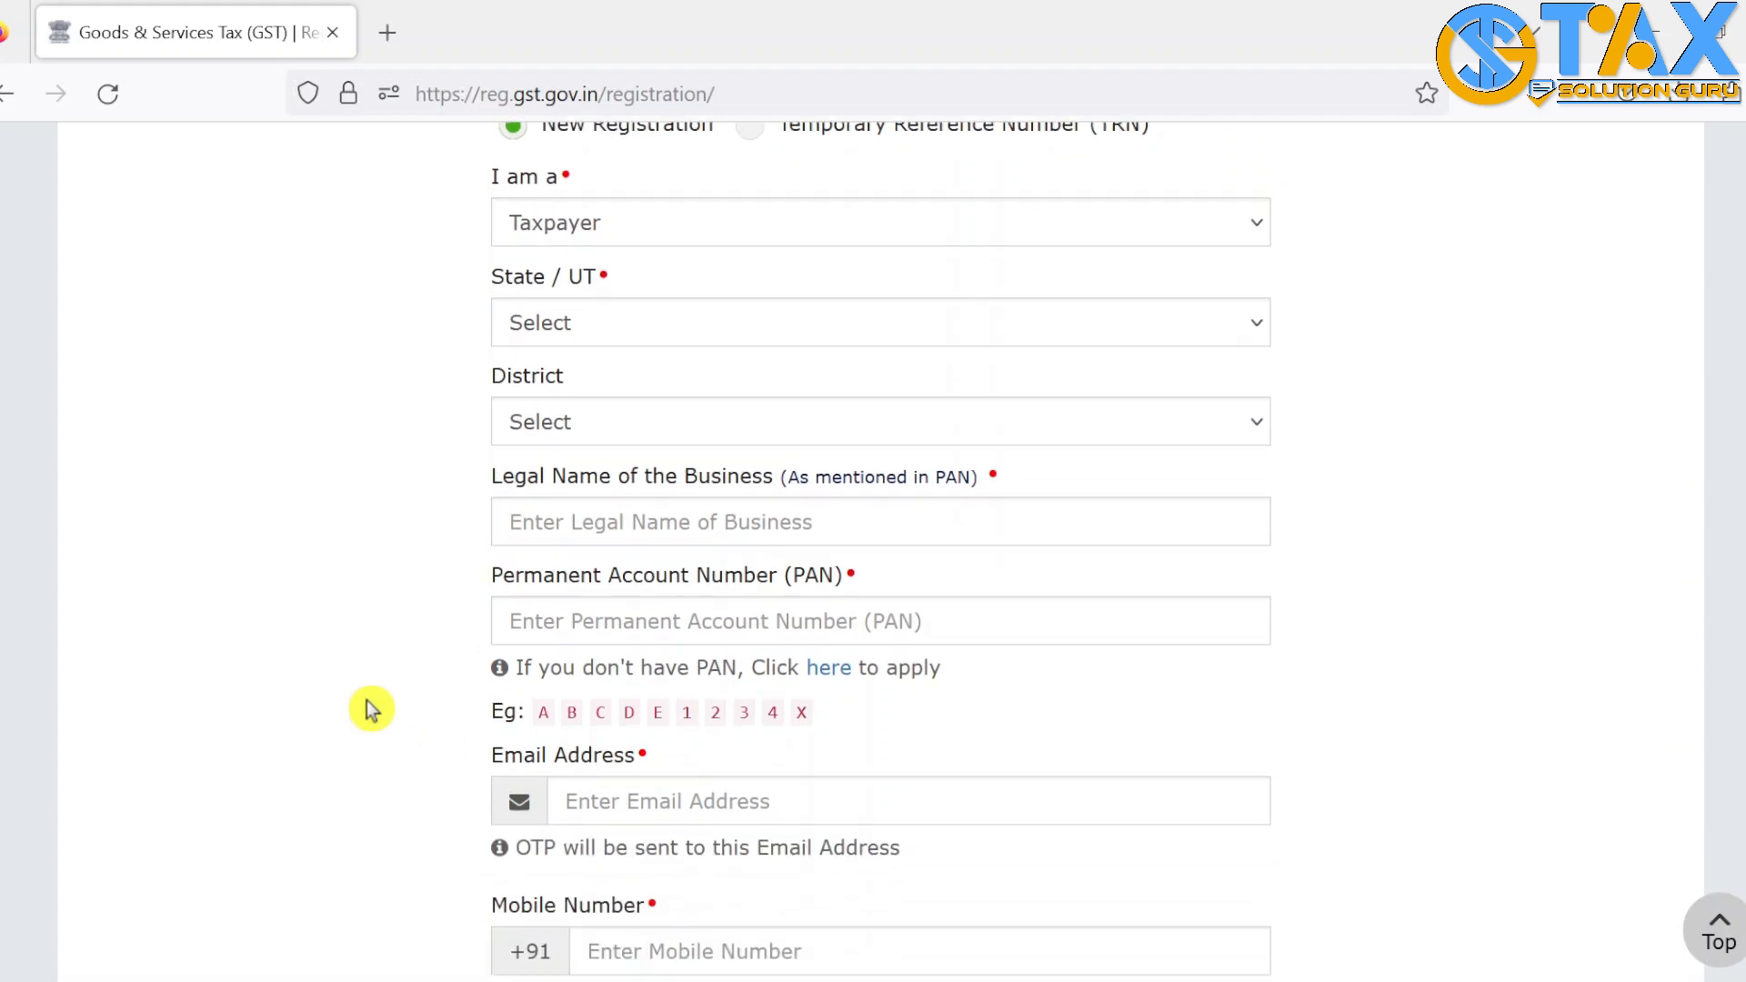
pyautogui.scroll(-3, 368, 700)
pyautogui.moveTo(491, 417); pyautogui.dragTo(845, 425)
pyautogui.click(713, 472)
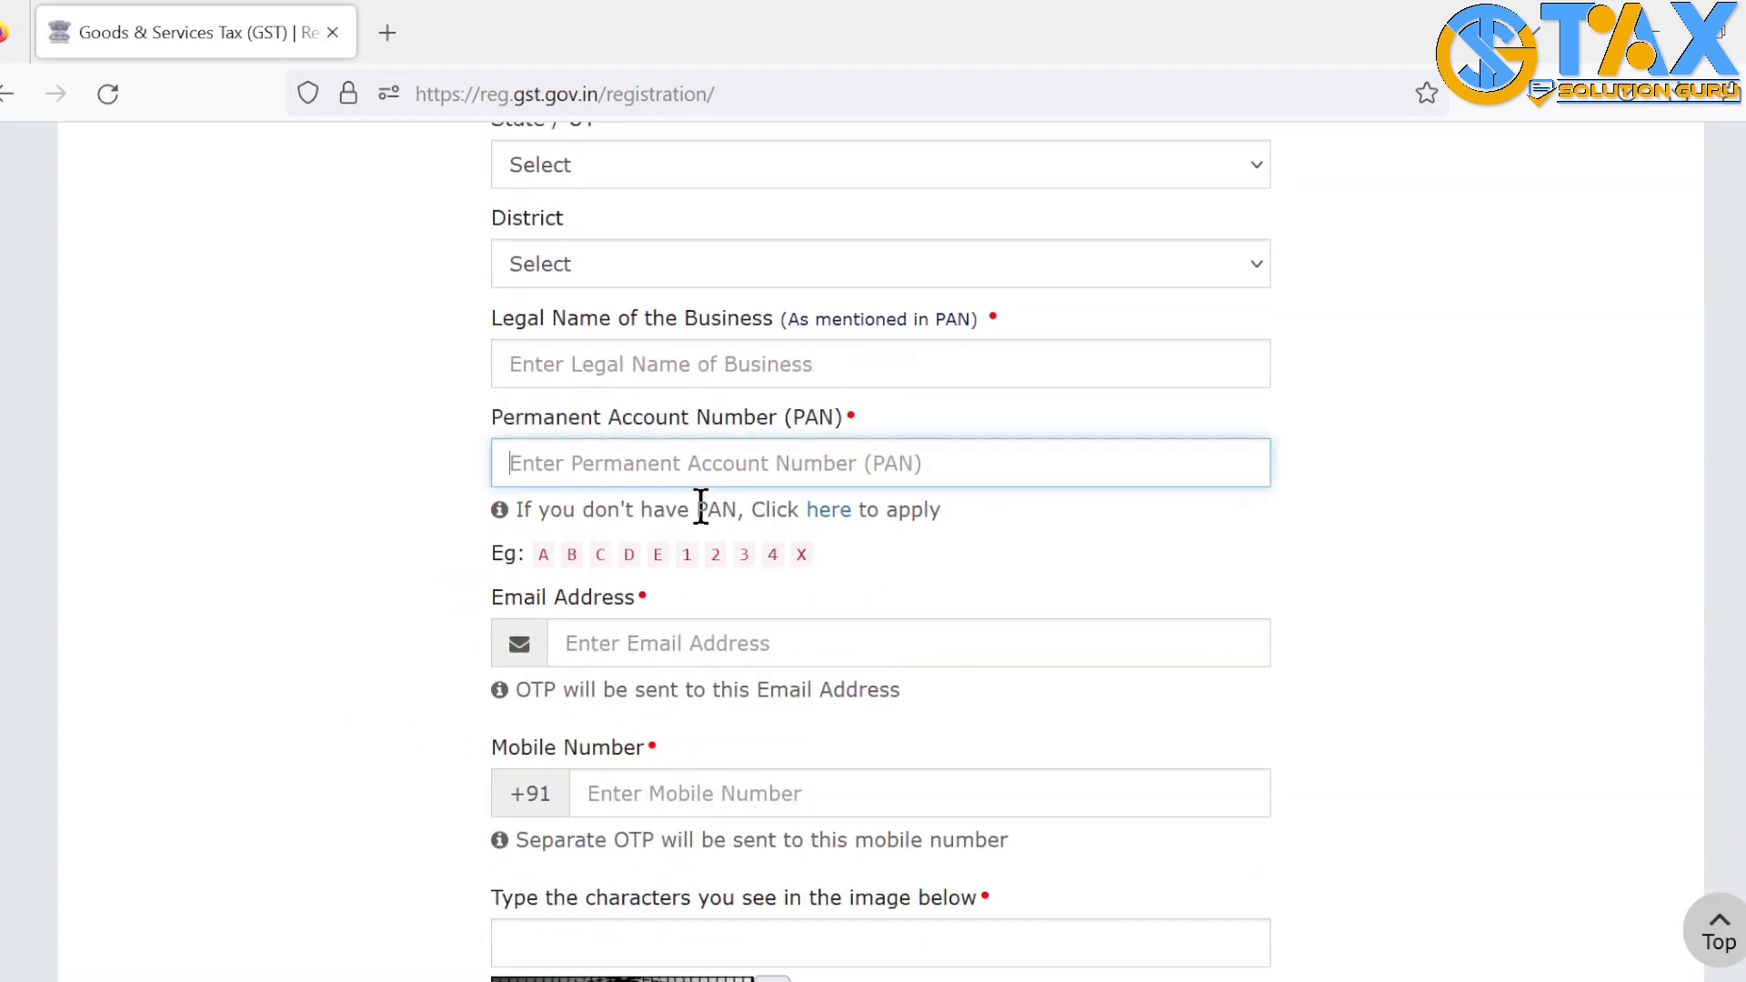
# Enter the applicant's e-mail address, mobile number and captcha, then proceed to OTP verification
pyautogui.click(572, 636)
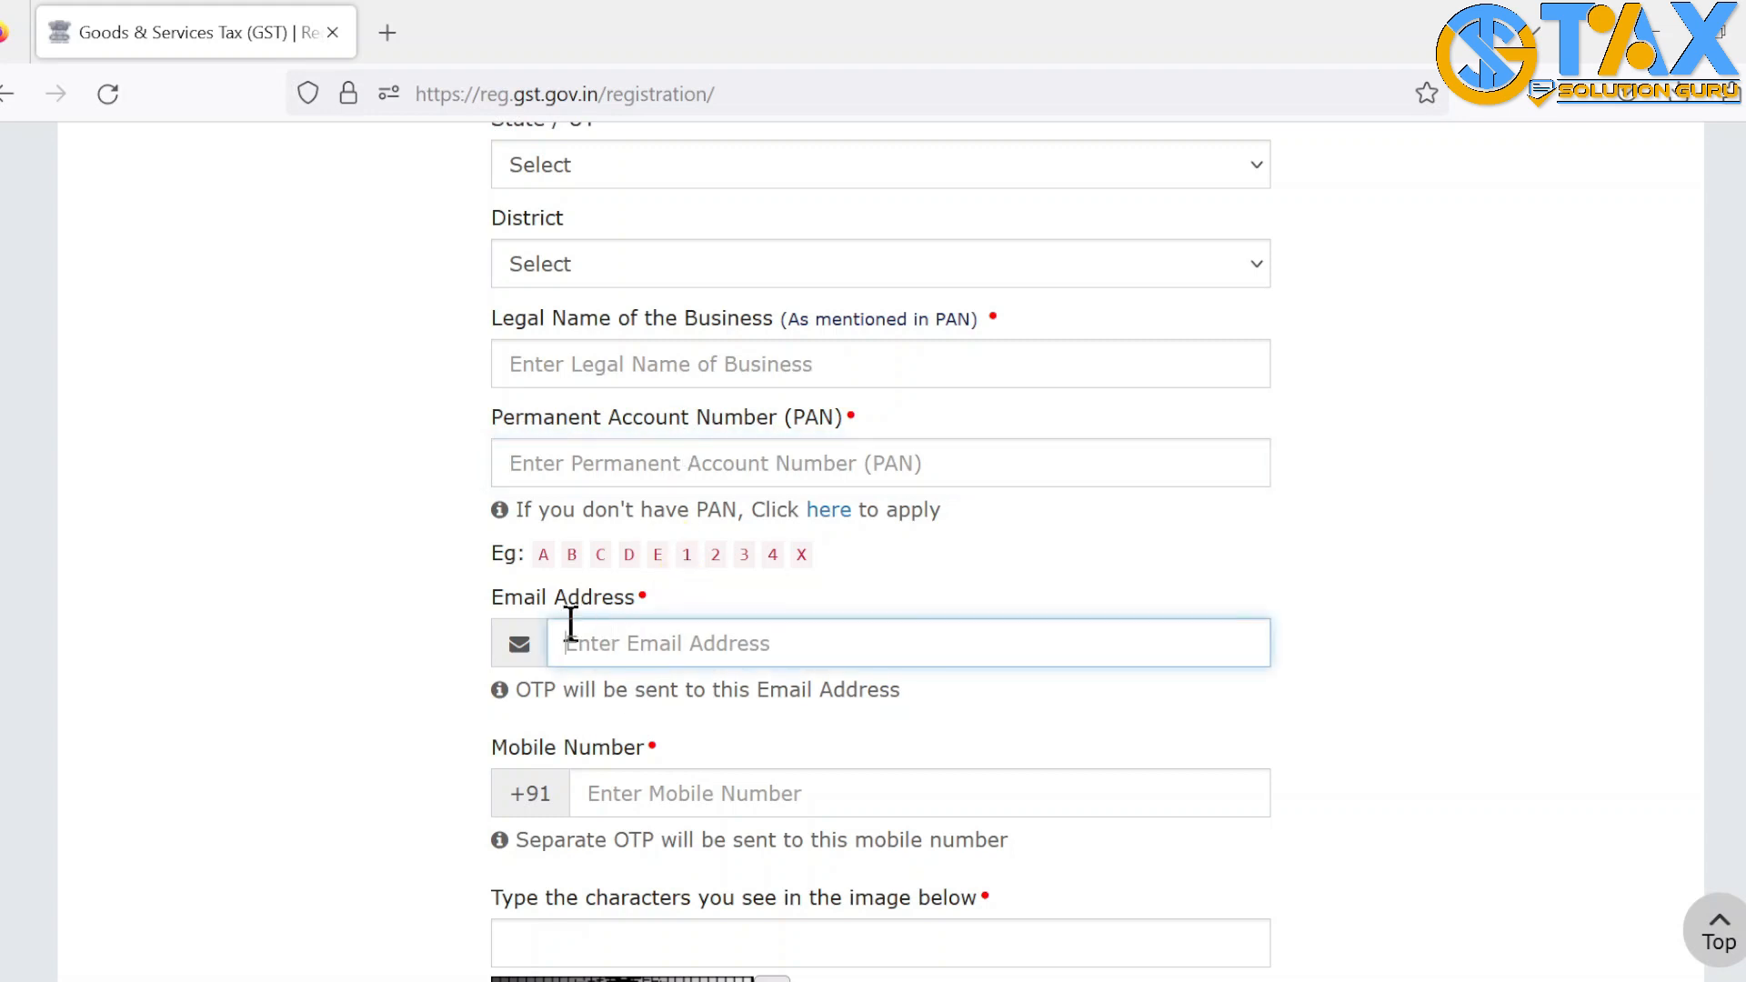
pyautogui.moveTo(482, 605); pyautogui.dragTo(643, 611)
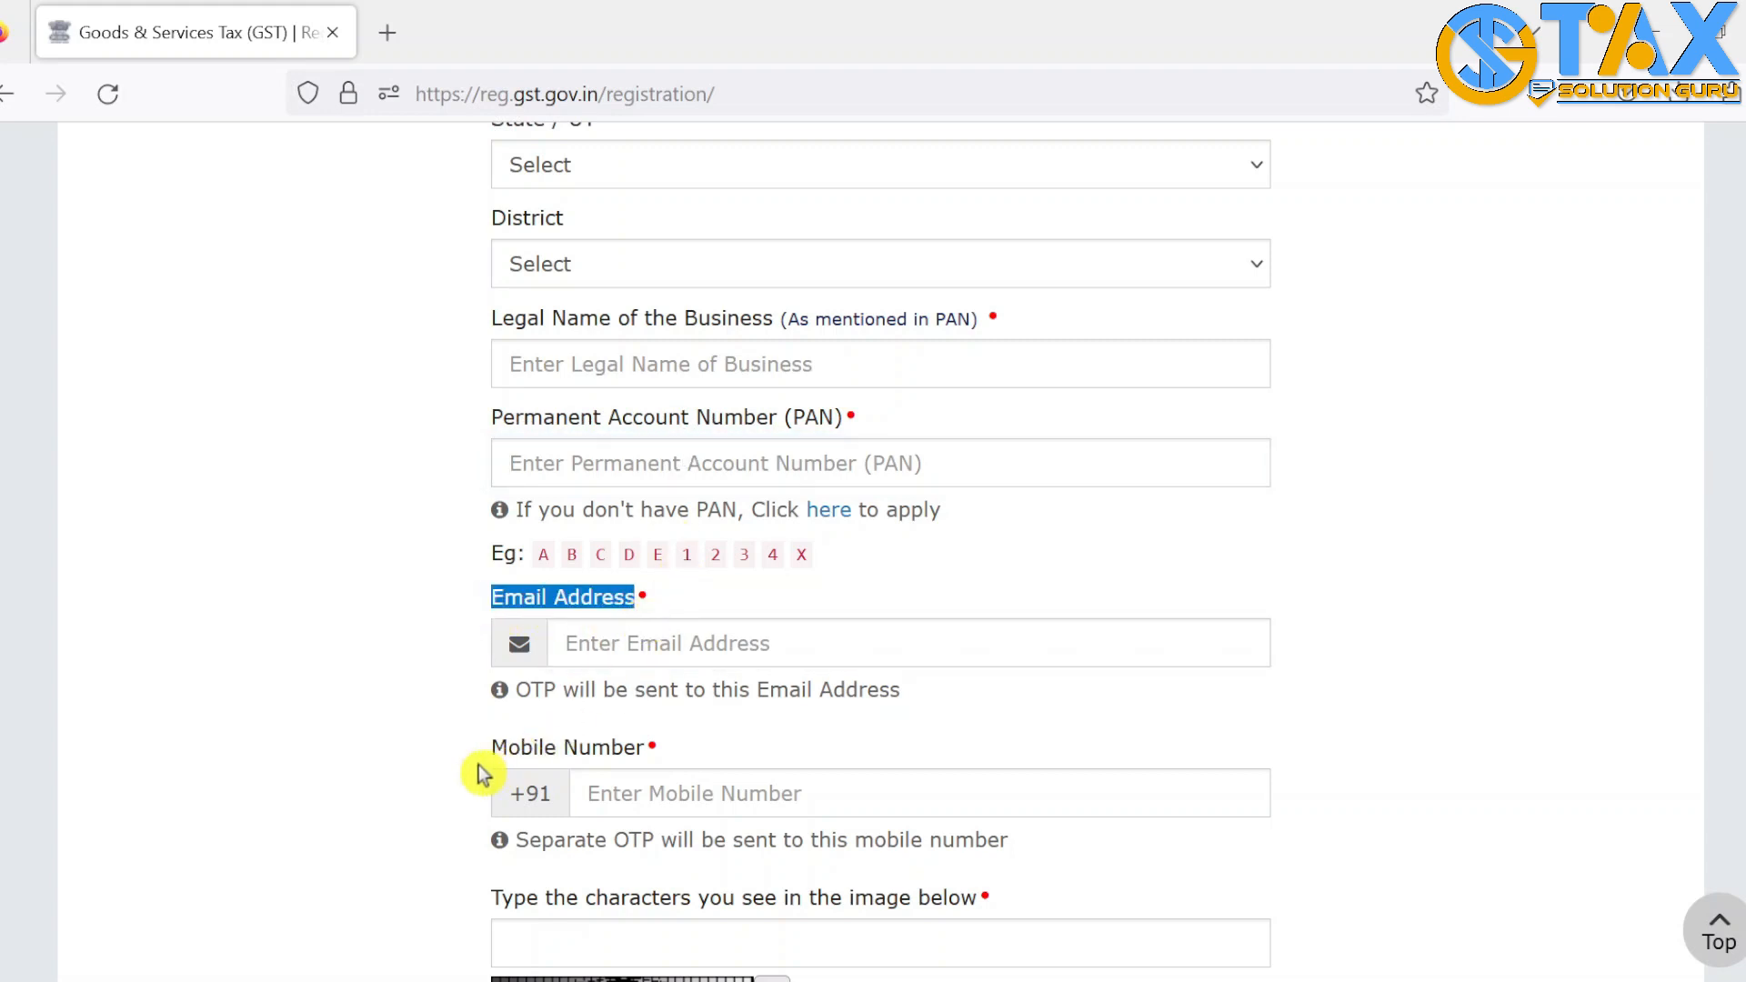
pyautogui.moveTo(479, 760); pyautogui.dragTo(650, 768)
pyautogui.click(401, 748)
pyautogui.scroll(-2, 402, 750)
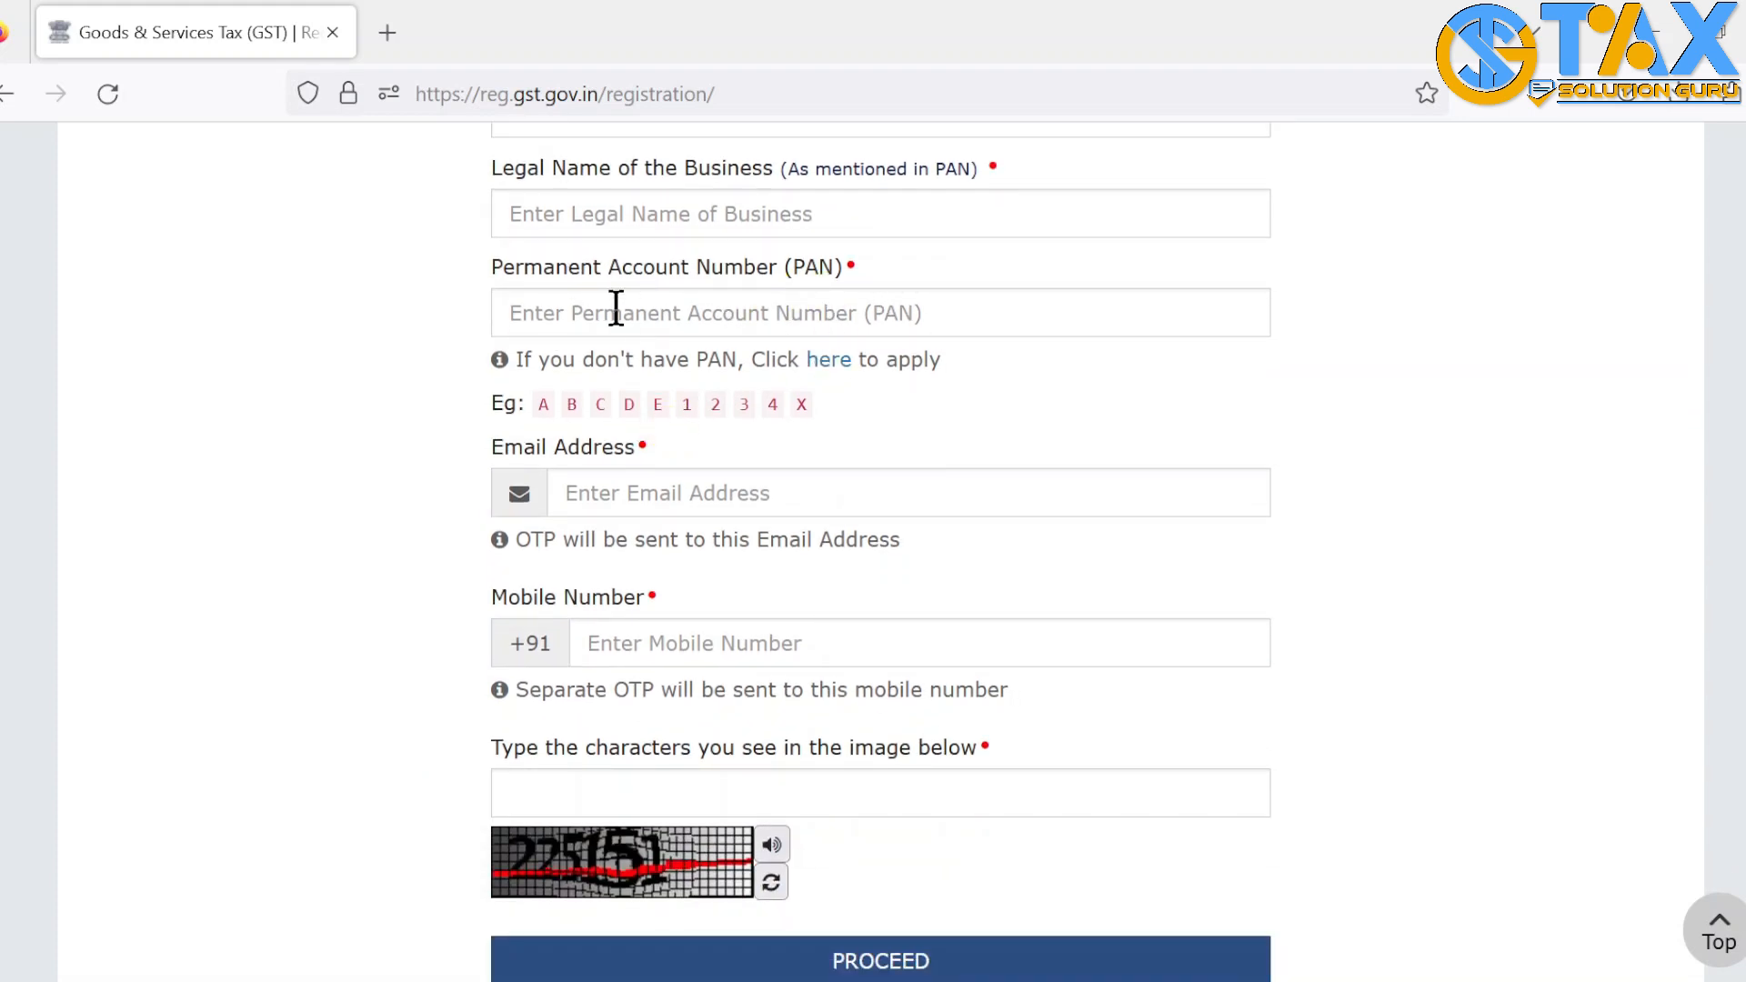
pyautogui.click(656, 637)
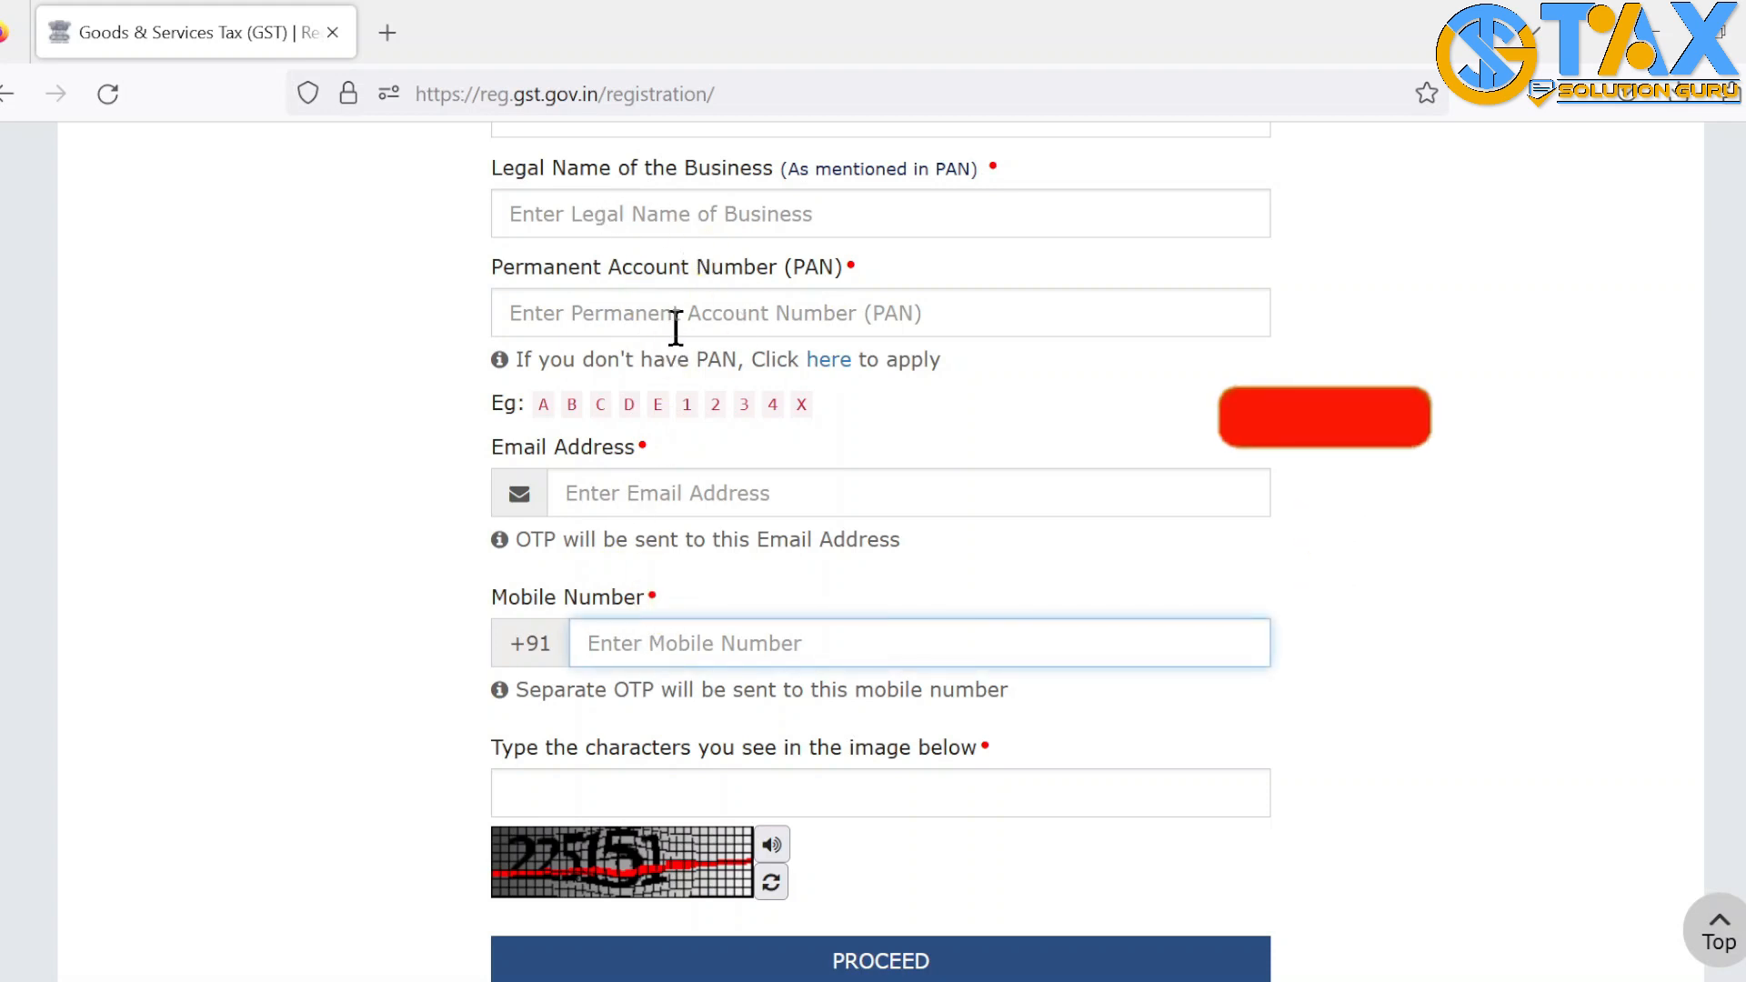
pyautogui.click(709, 313)
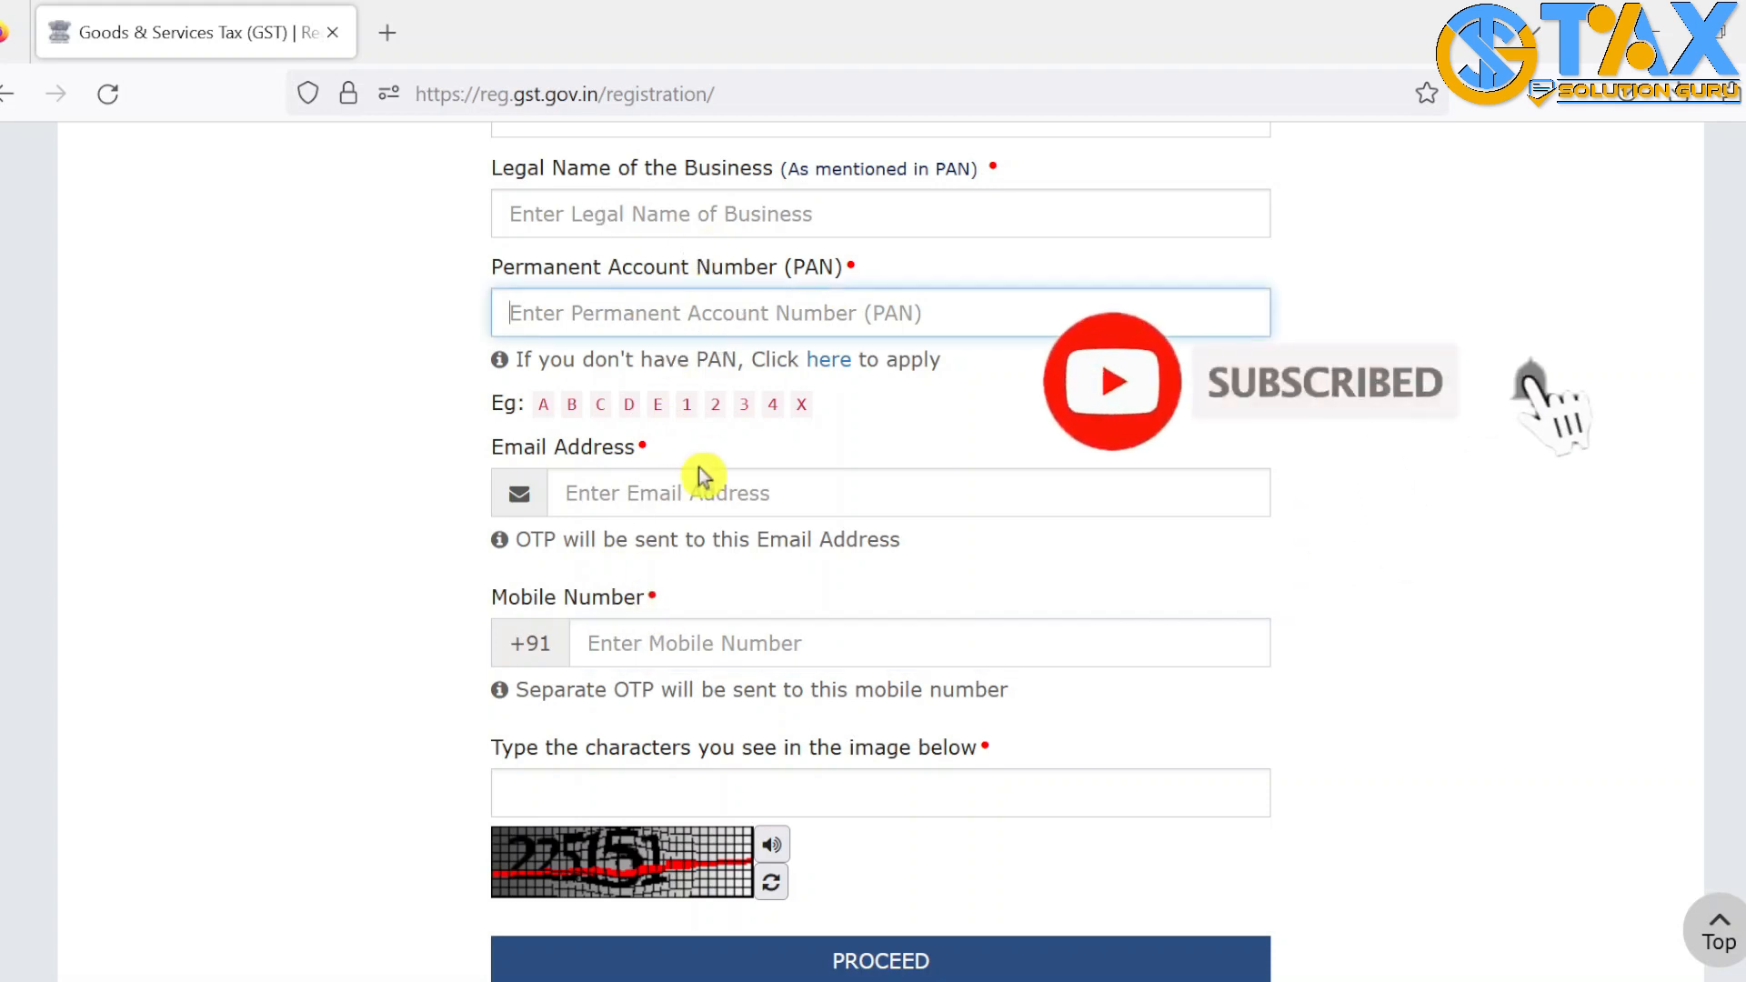
pyautogui.click(673, 497)
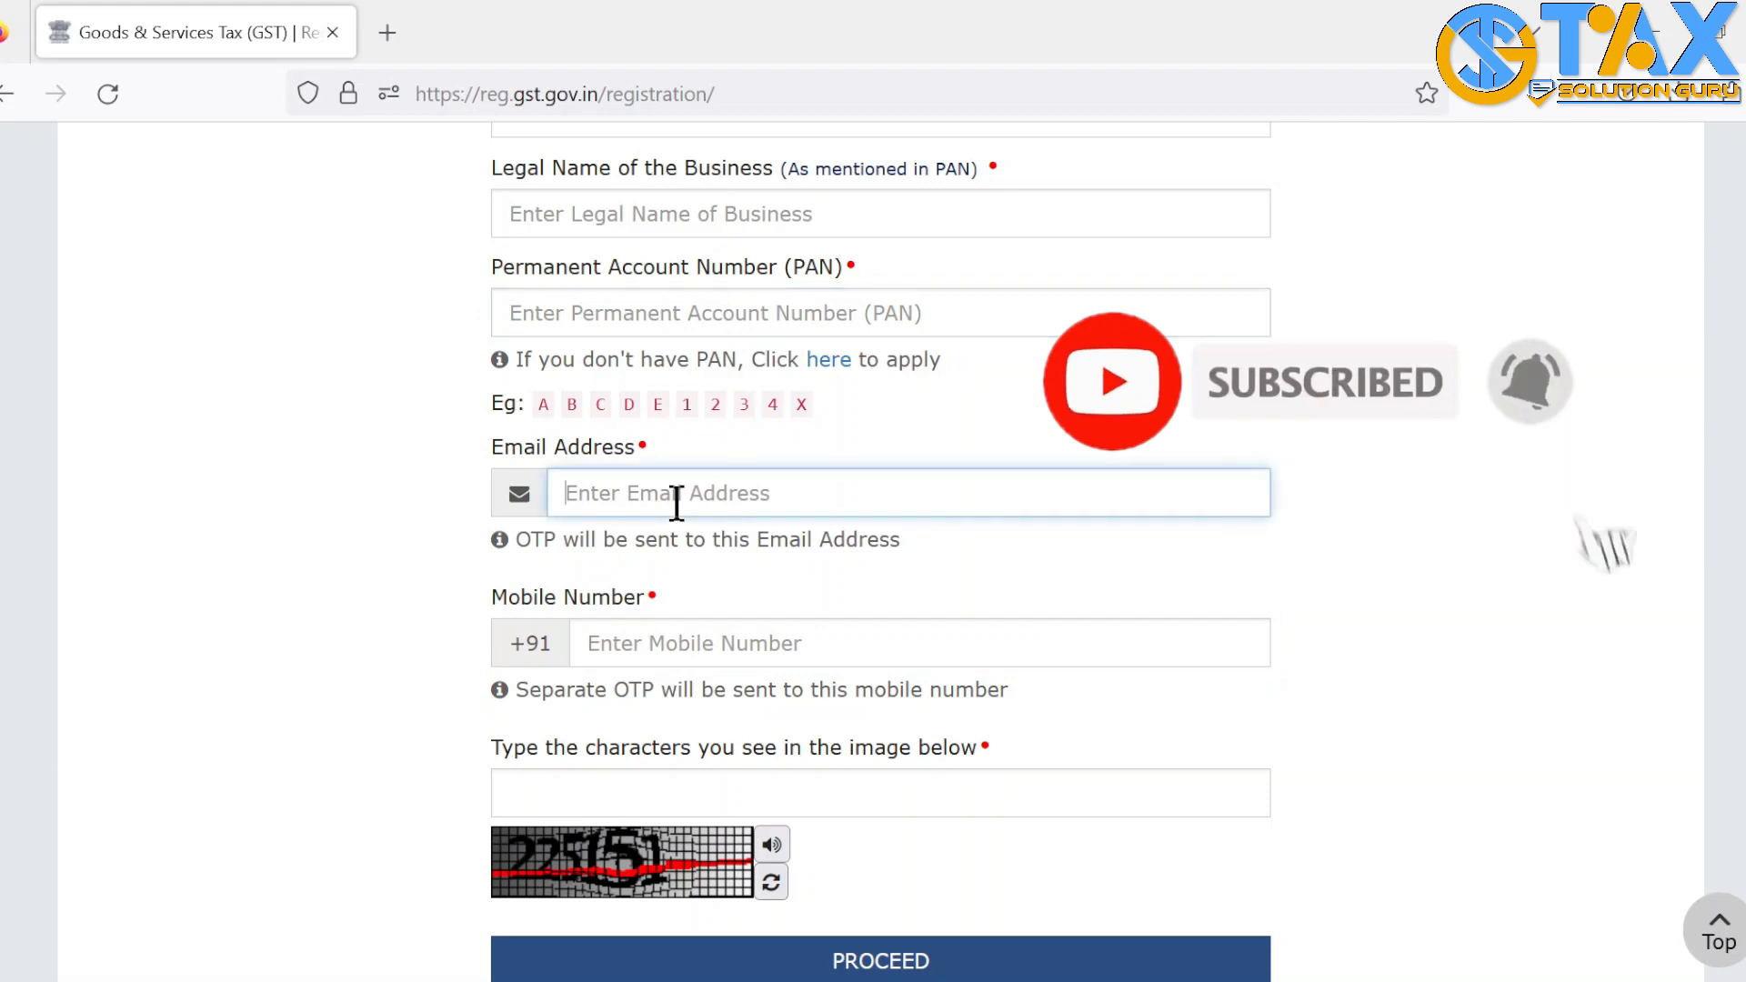
pyautogui.click(642, 309)
pyautogui.click(713, 636)
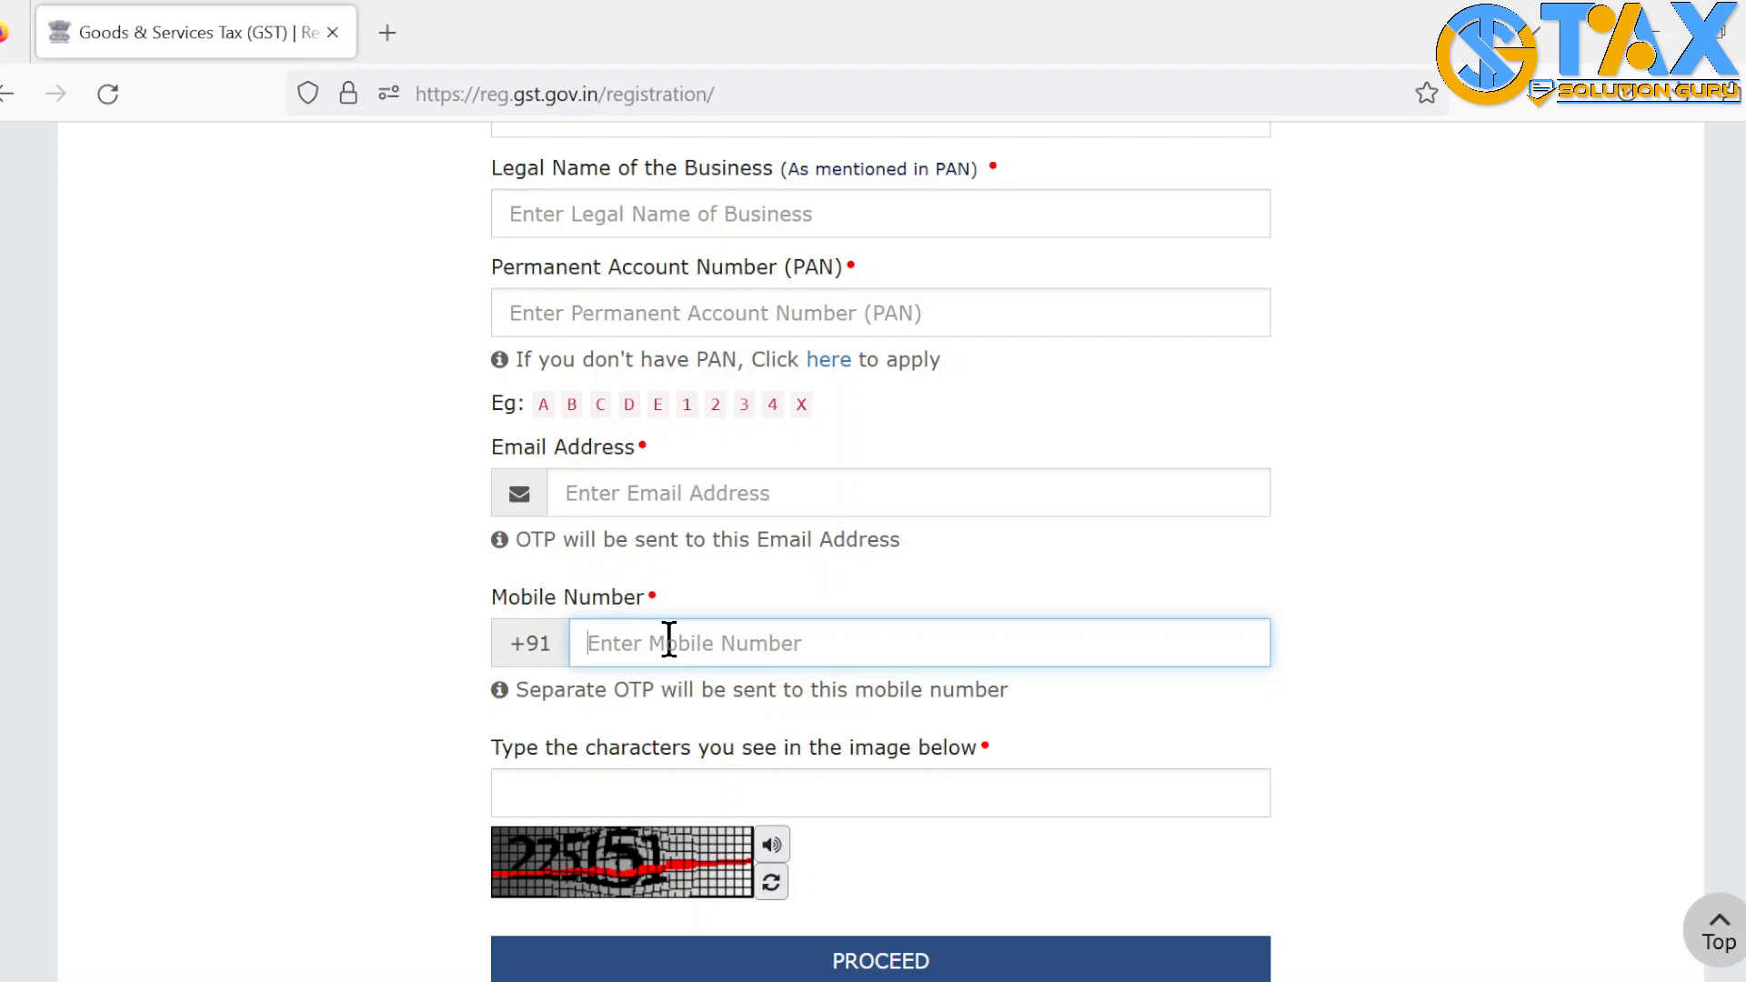
pyautogui.click(647, 788)
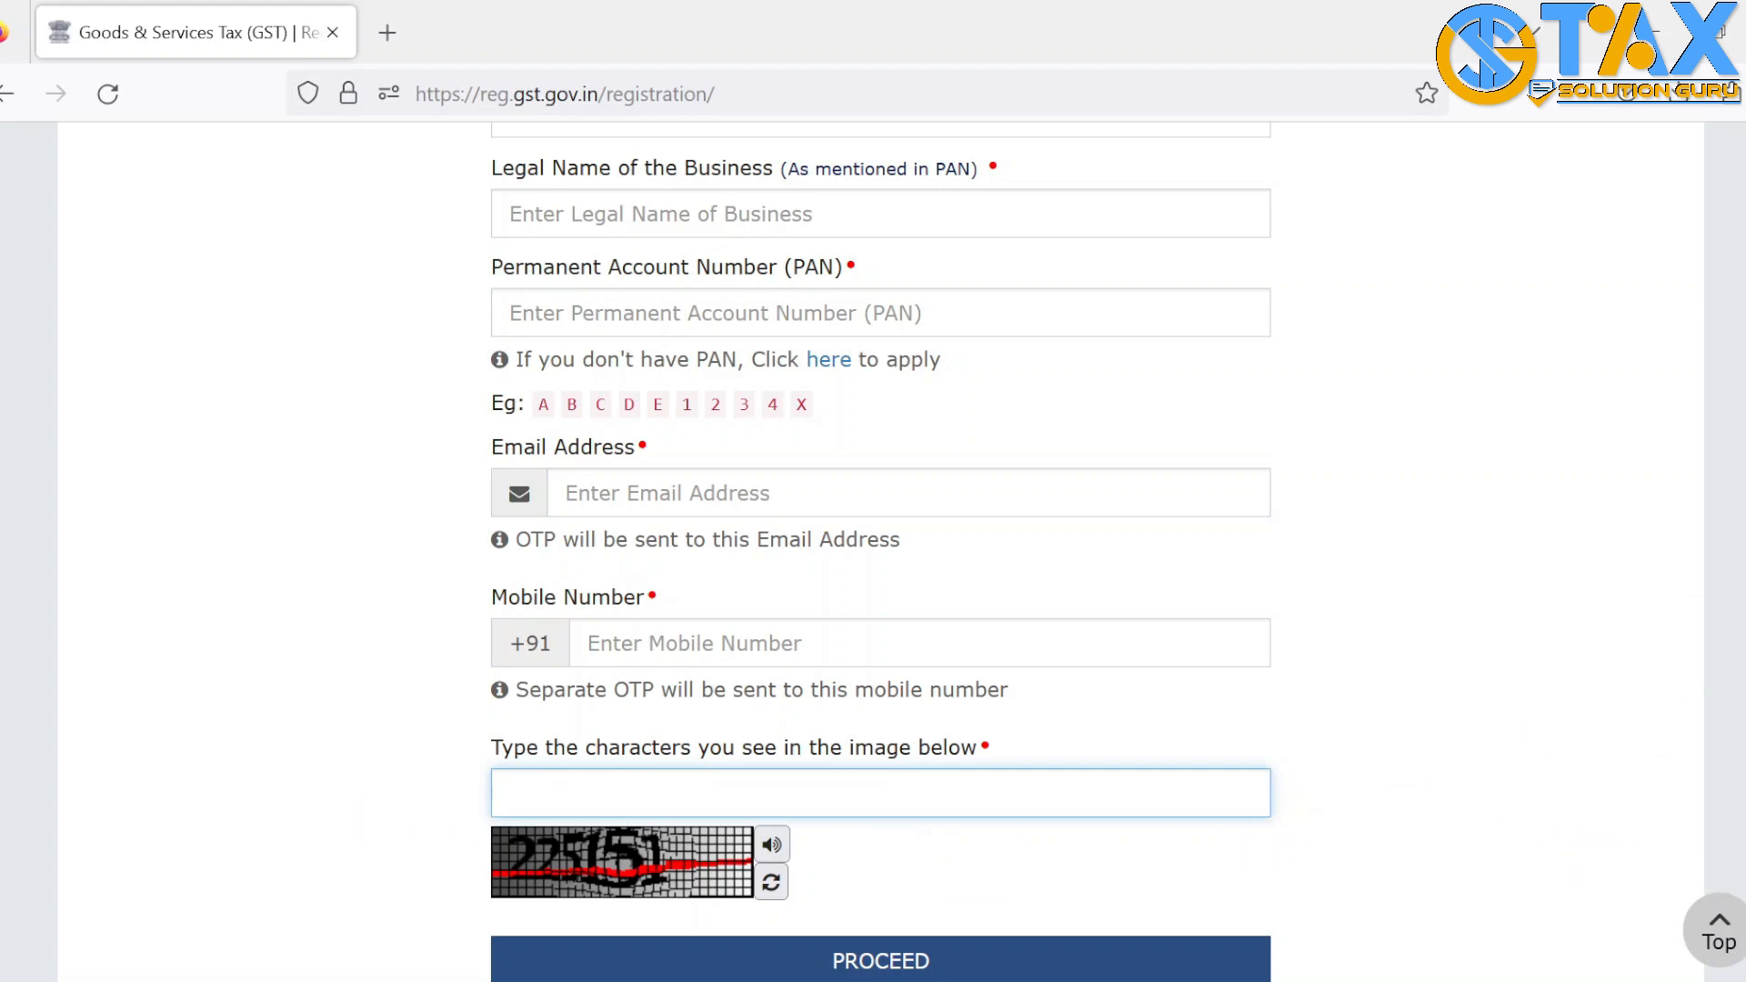
pyautogui.scroll(-3, 873, 546)
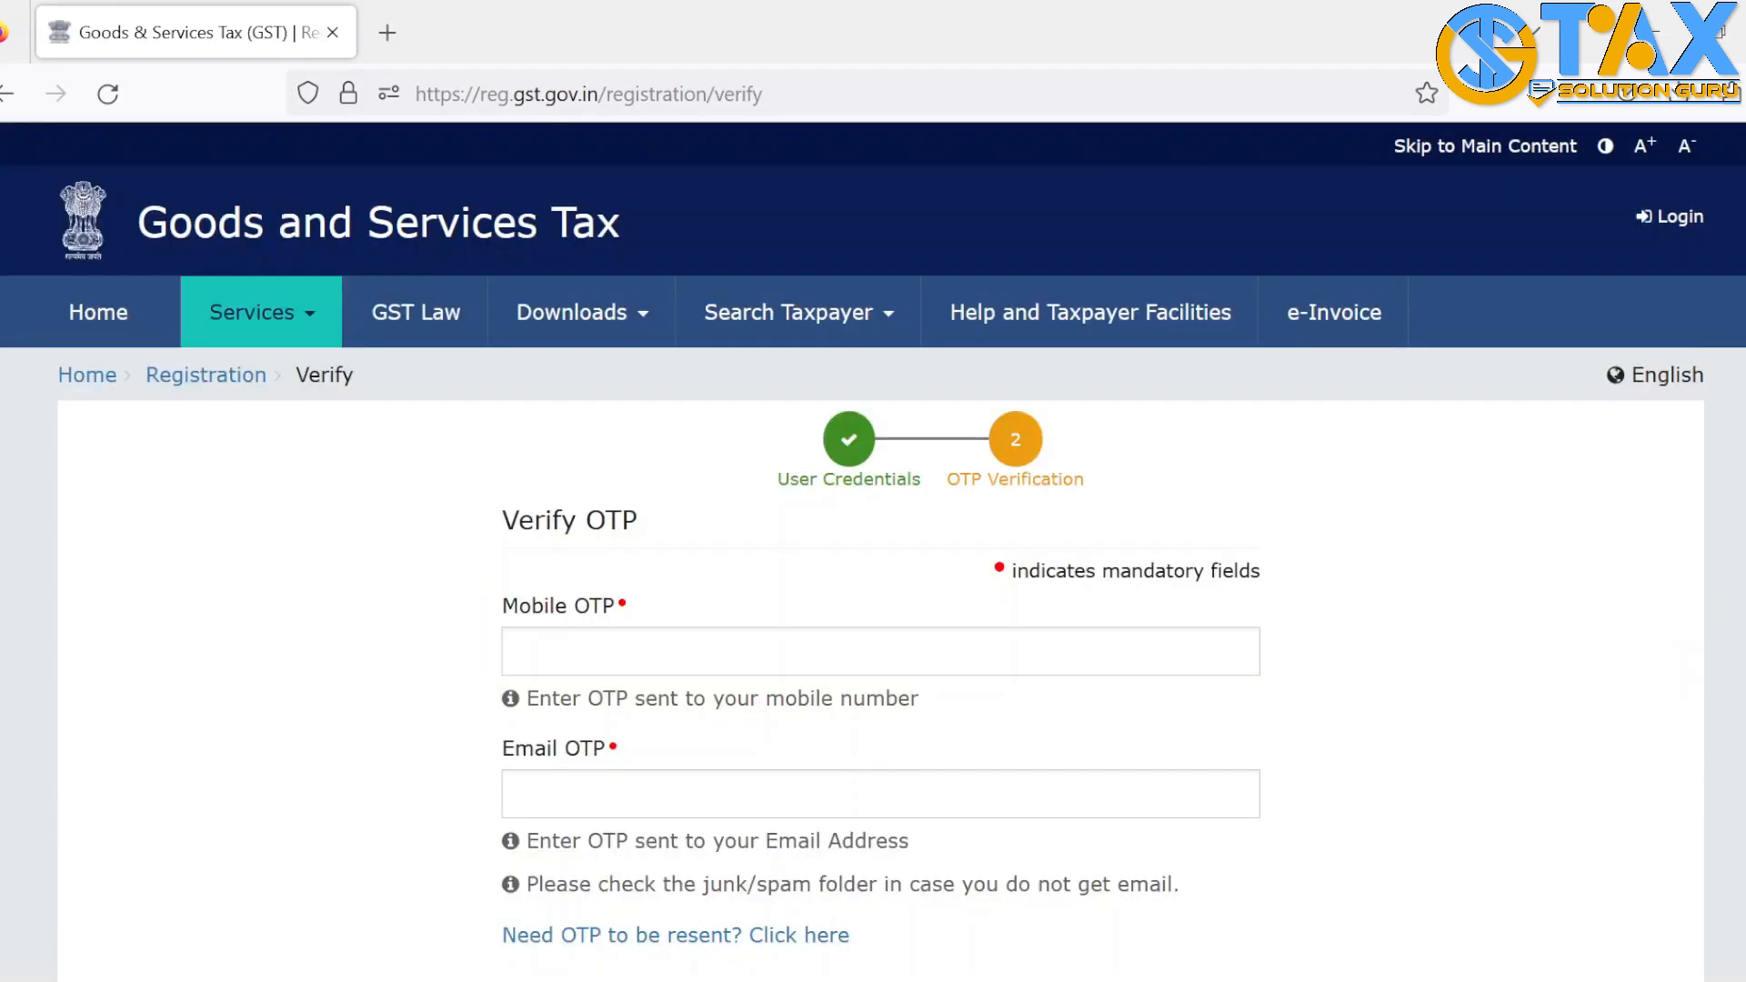
# Enter the mobile and e-mail OTPs to complete Part A and receive a TRN
pyautogui.scroll(-2, 873, 546)
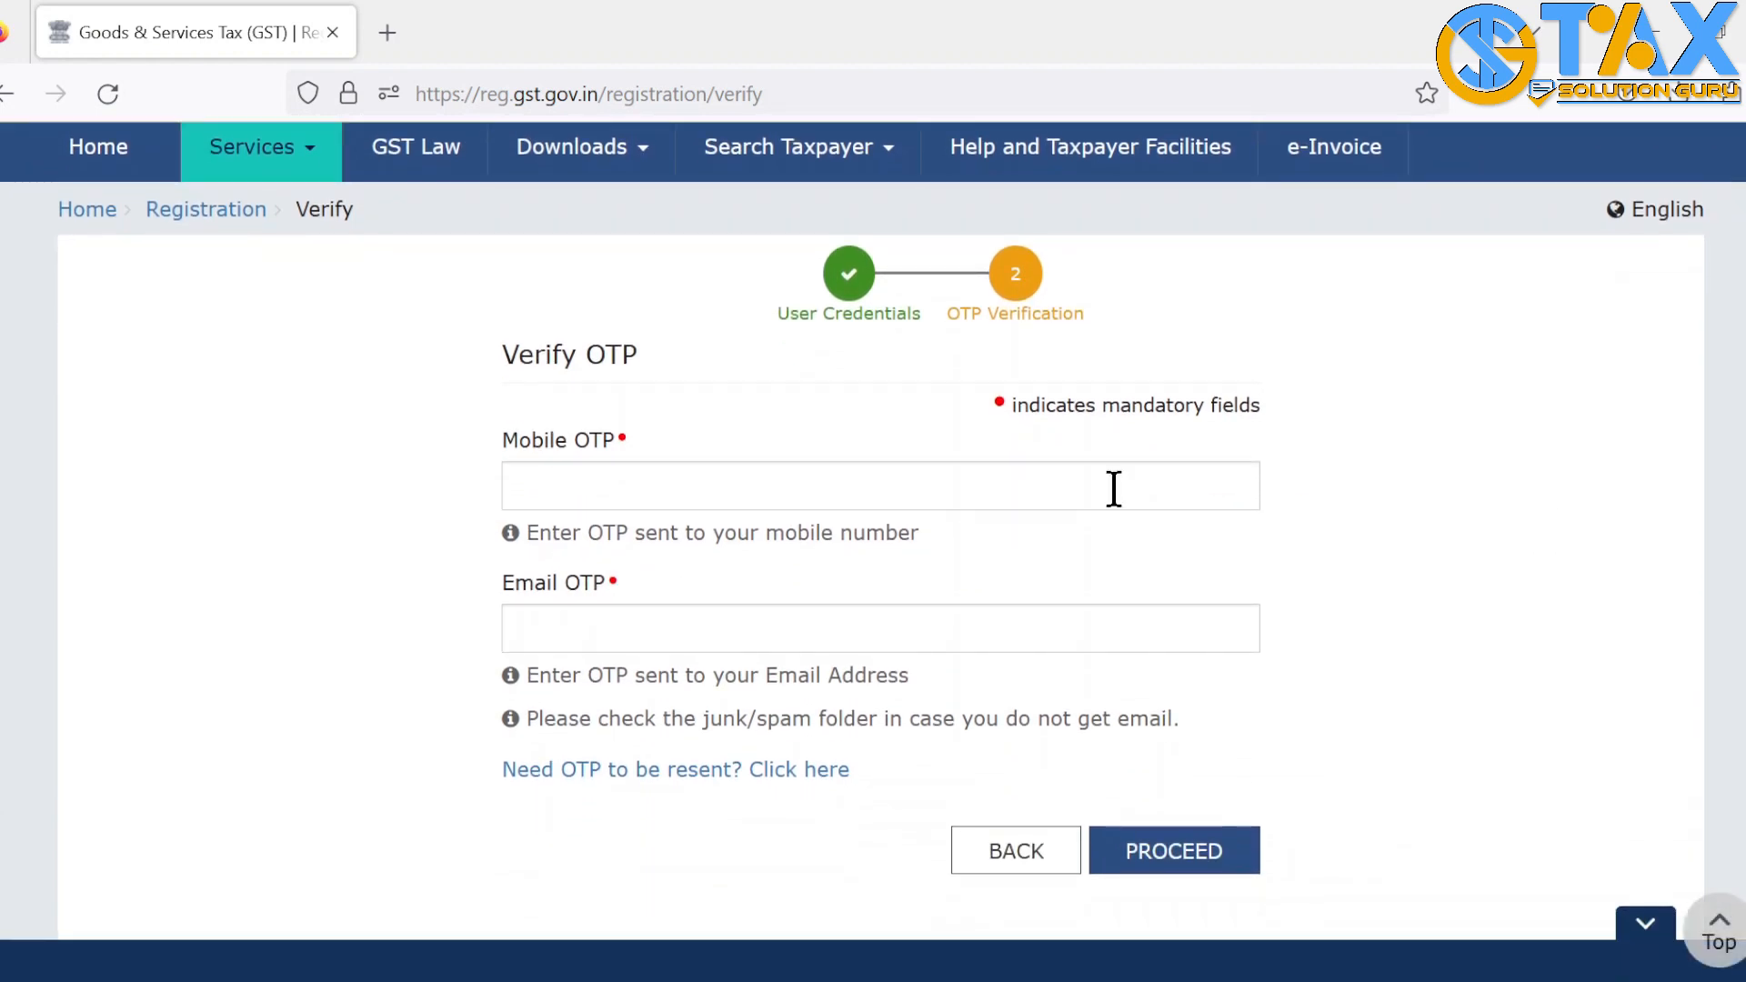
pyautogui.click(824, 498)
pyautogui.click(340, 631)
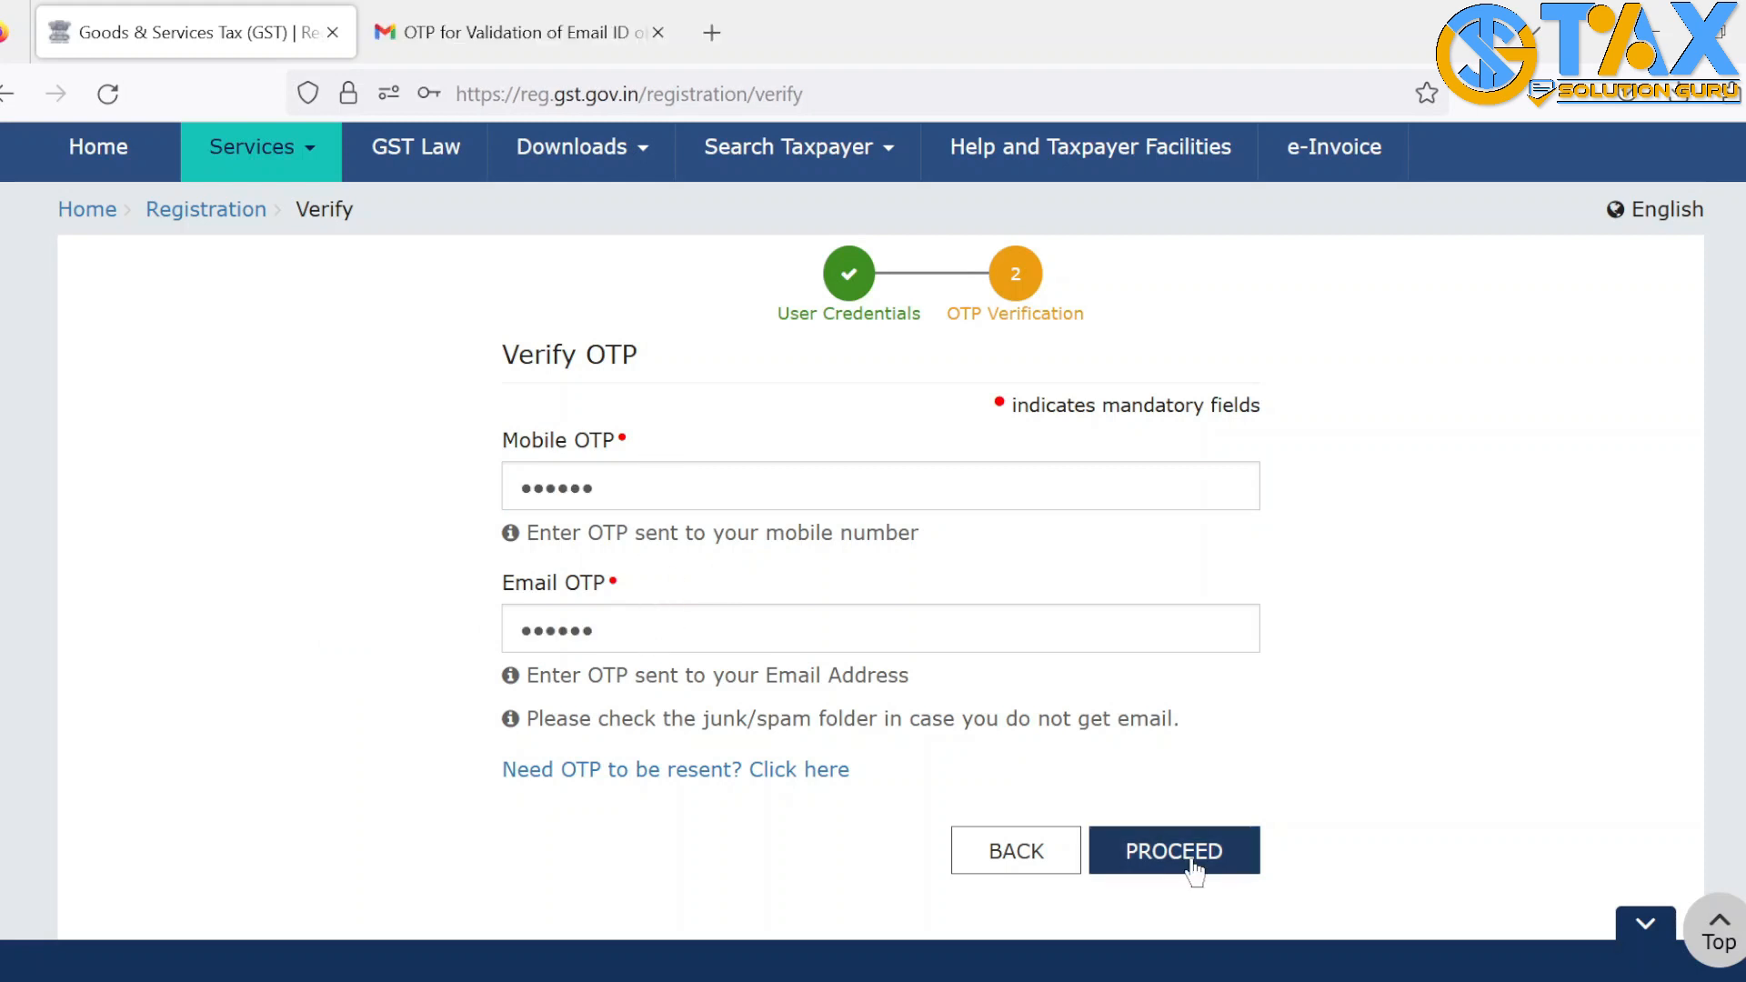
pyautogui.click(1191, 858)
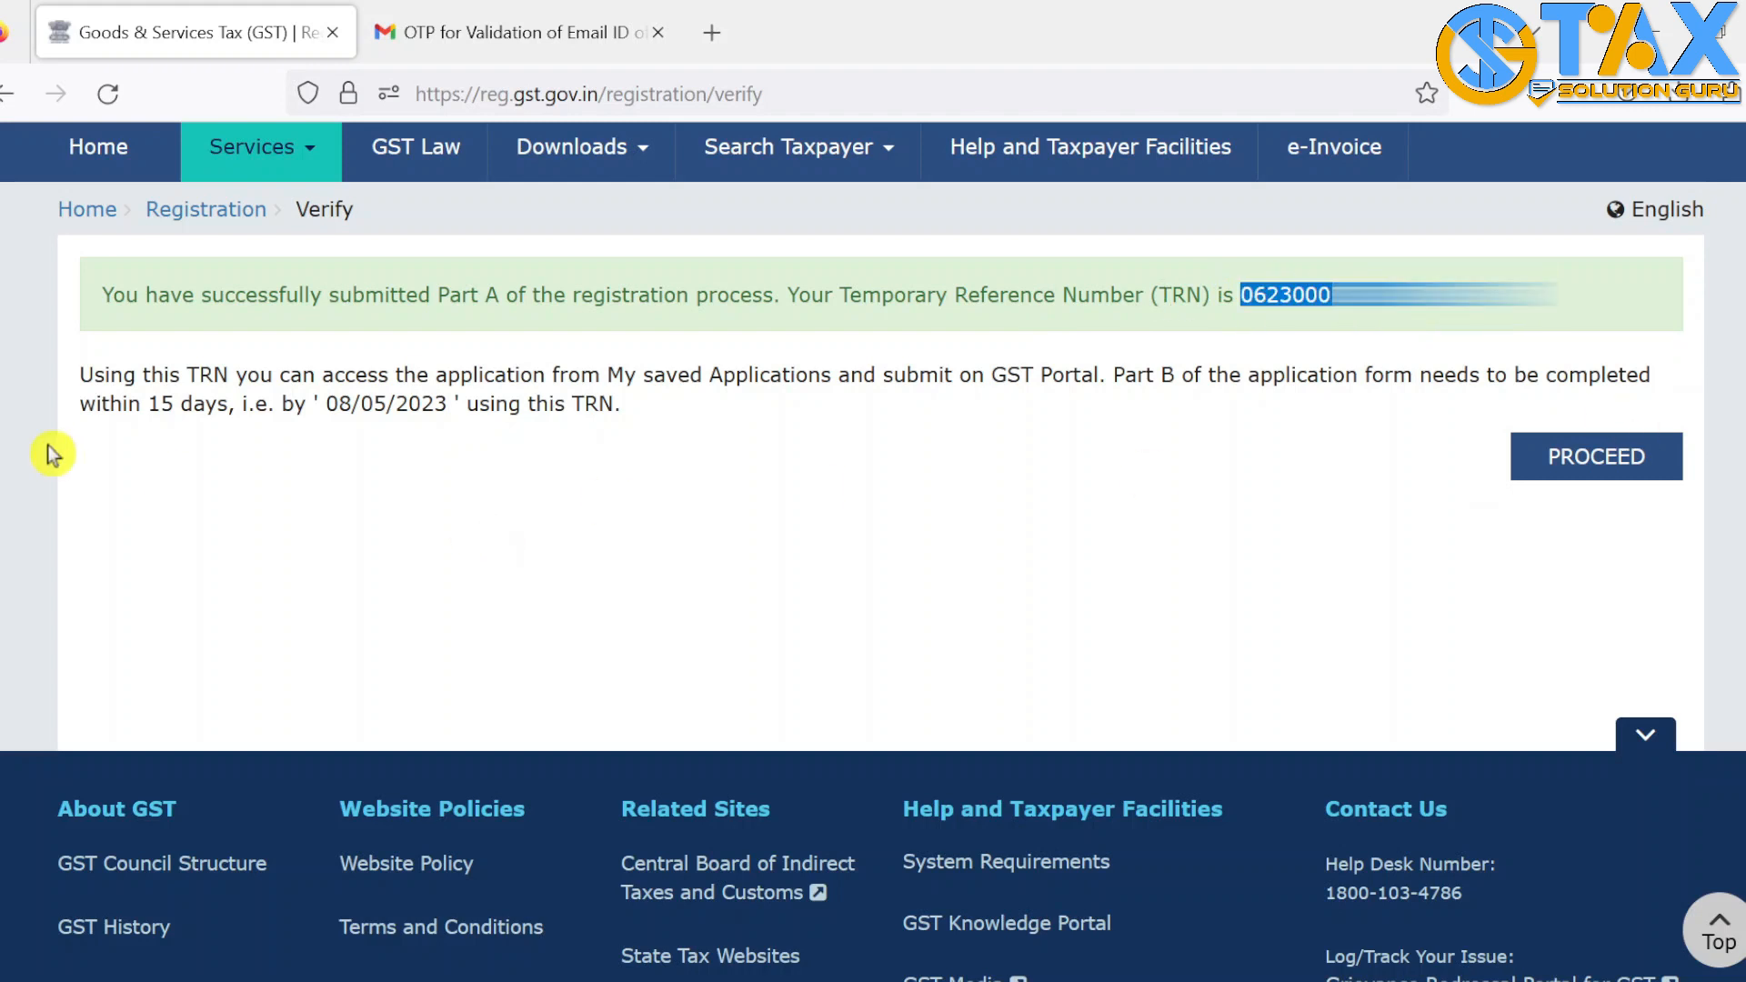
# Log in with the pasted TRN and captcha 253997, then verify the OTP to reach the dashboard
pyautogui.moveTo(82, 407); pyautogui.dragTo(226, 404)
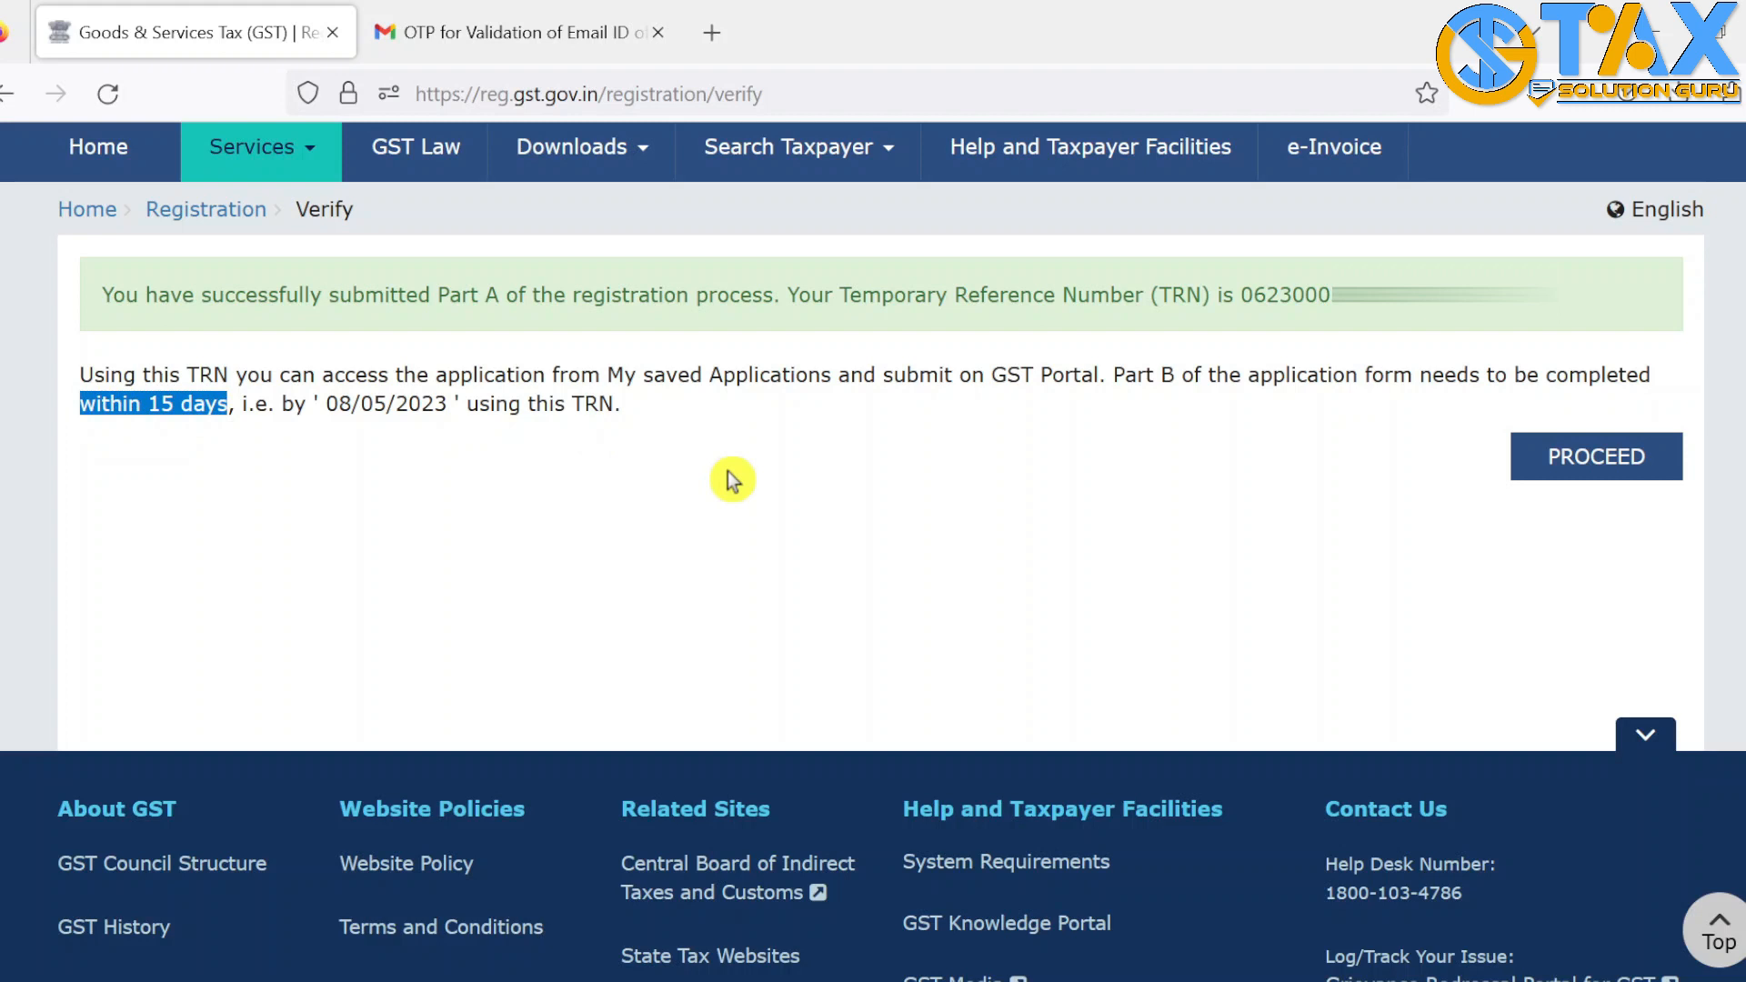
pyautogui.click(1596, 457)
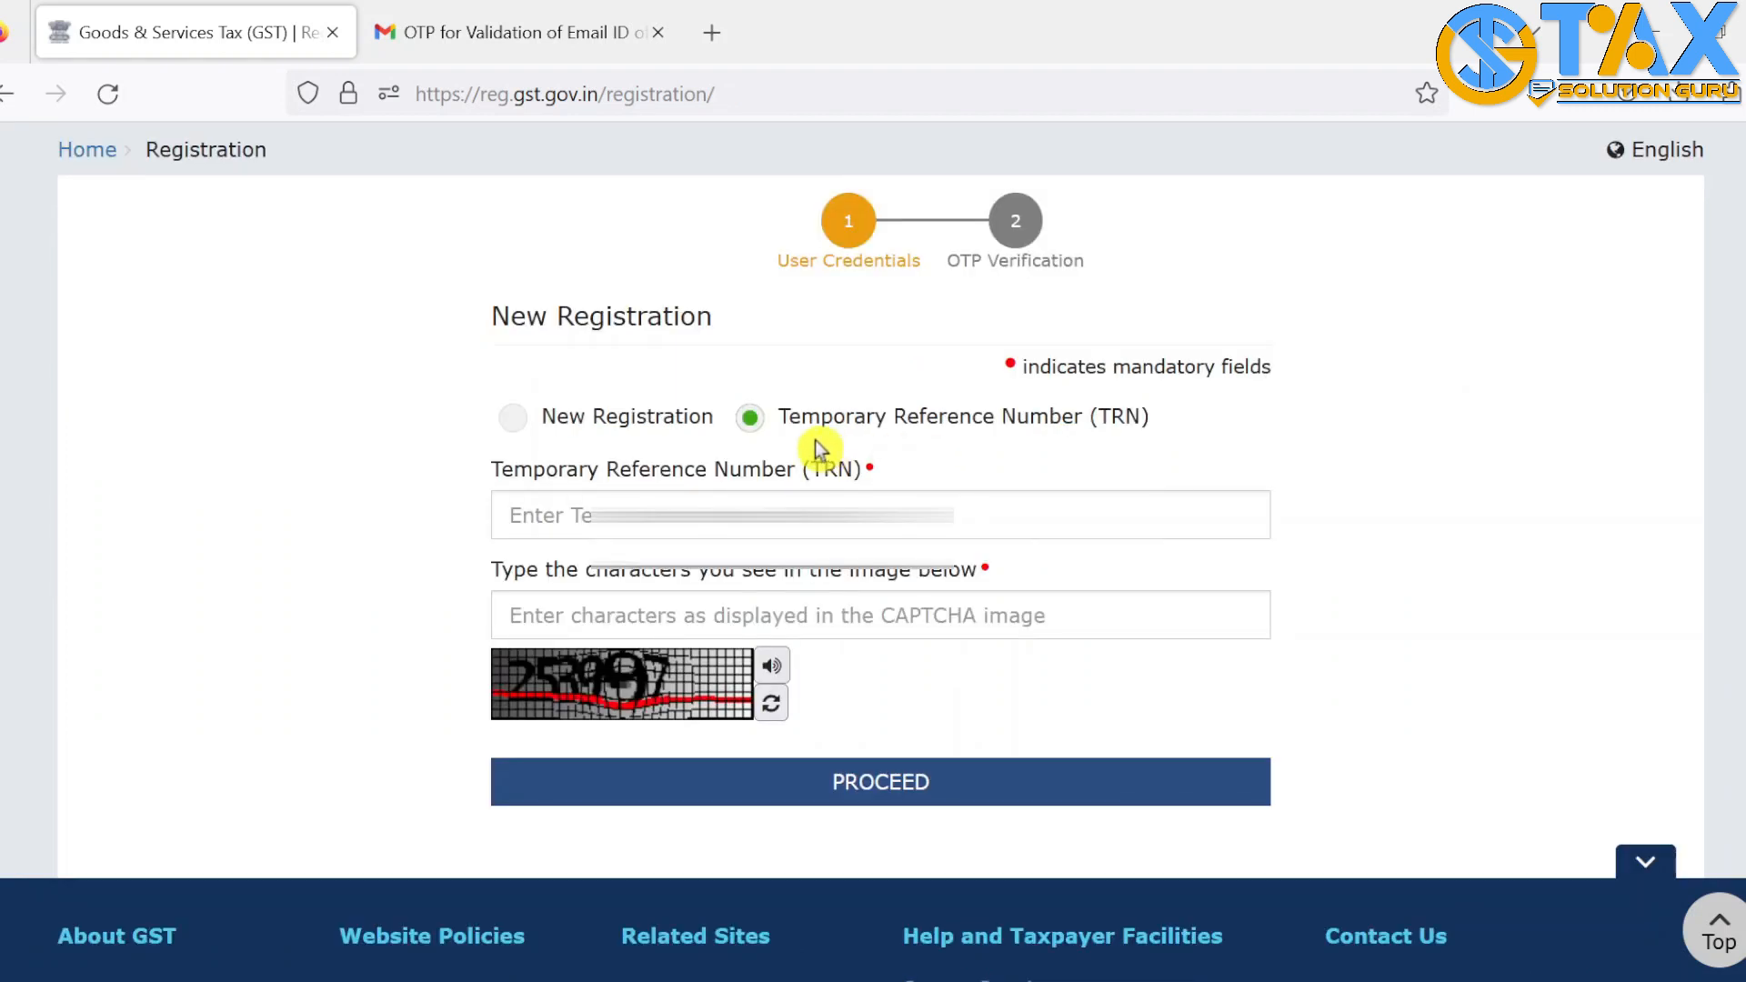
pyautogui.click(773, 516)
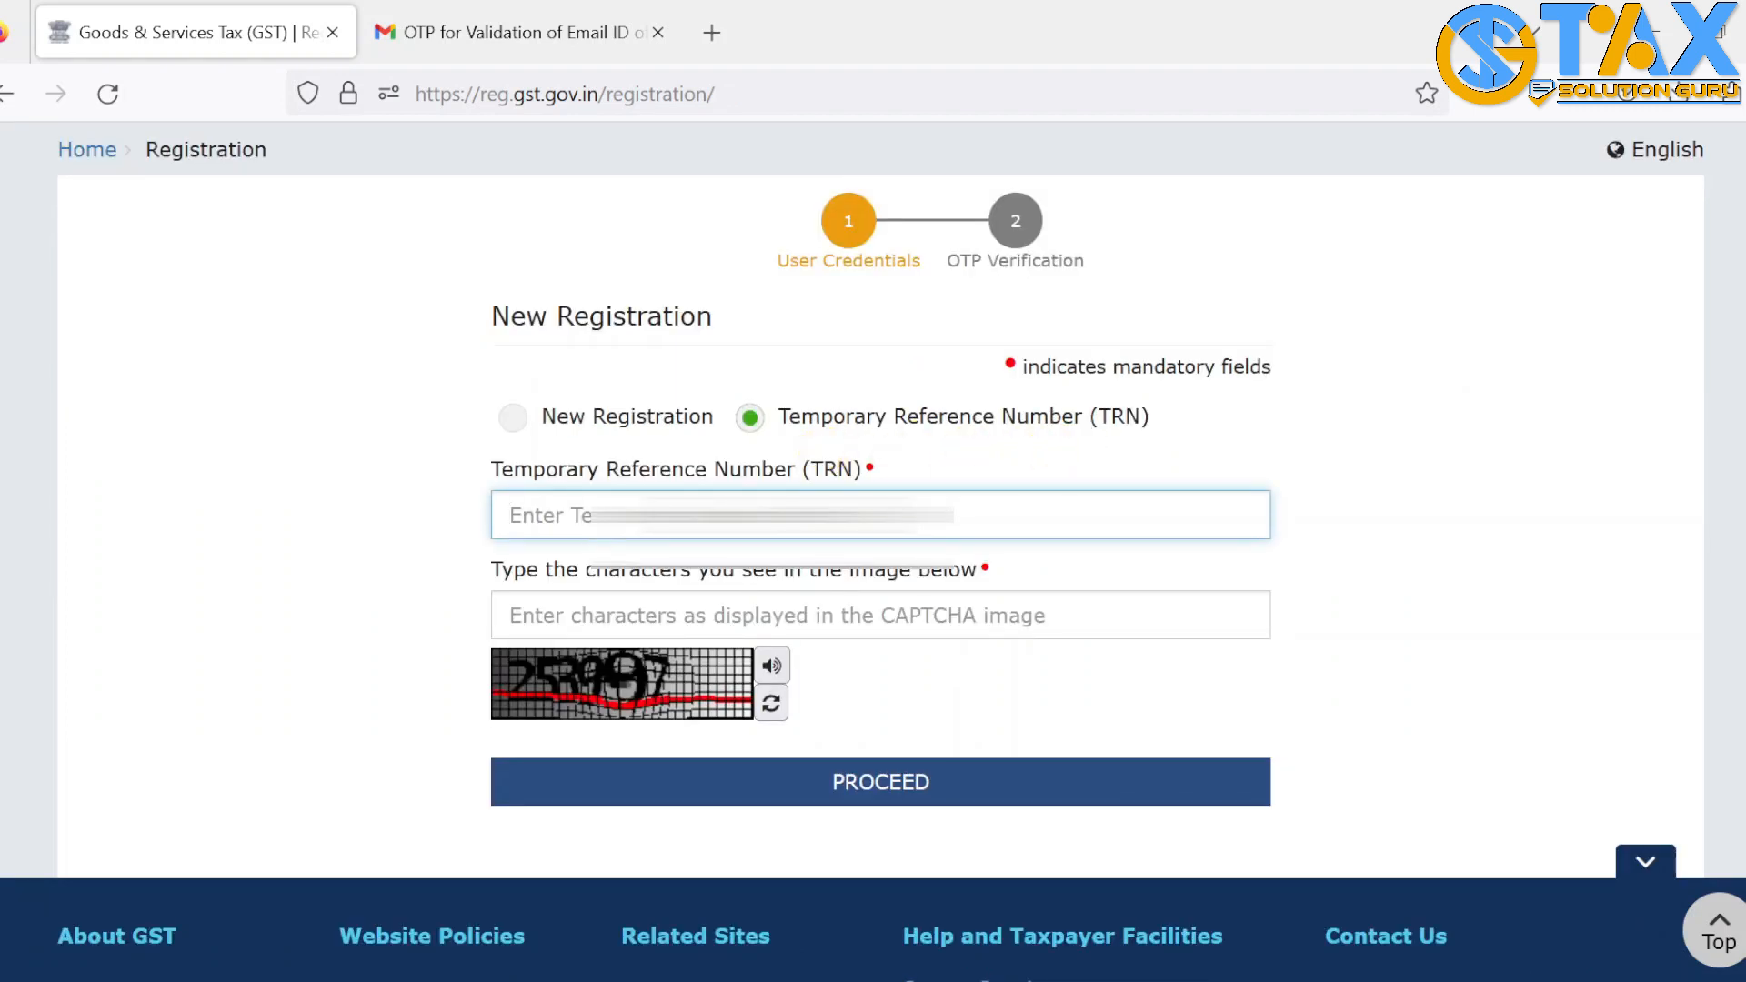
pyautogui.hotkey('ctrl', 'v')
pyautogui.click(767, 625)
pyautogui.write('253997')
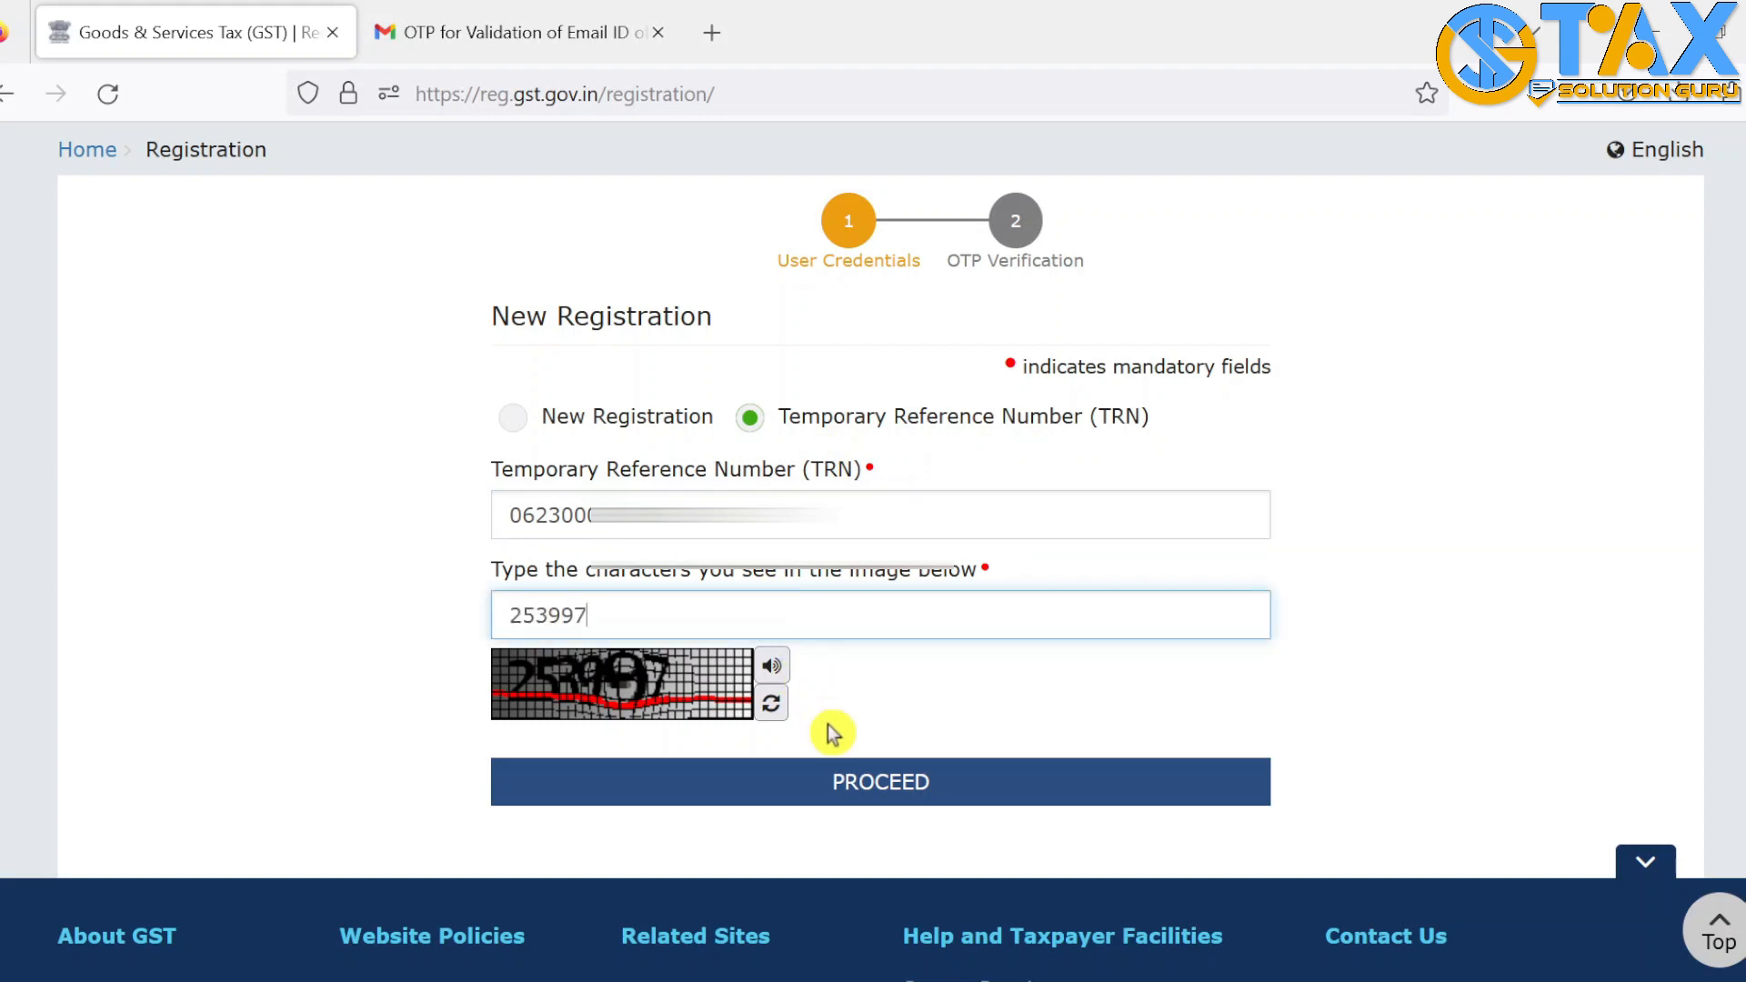
pyautogui.click(892, 797)
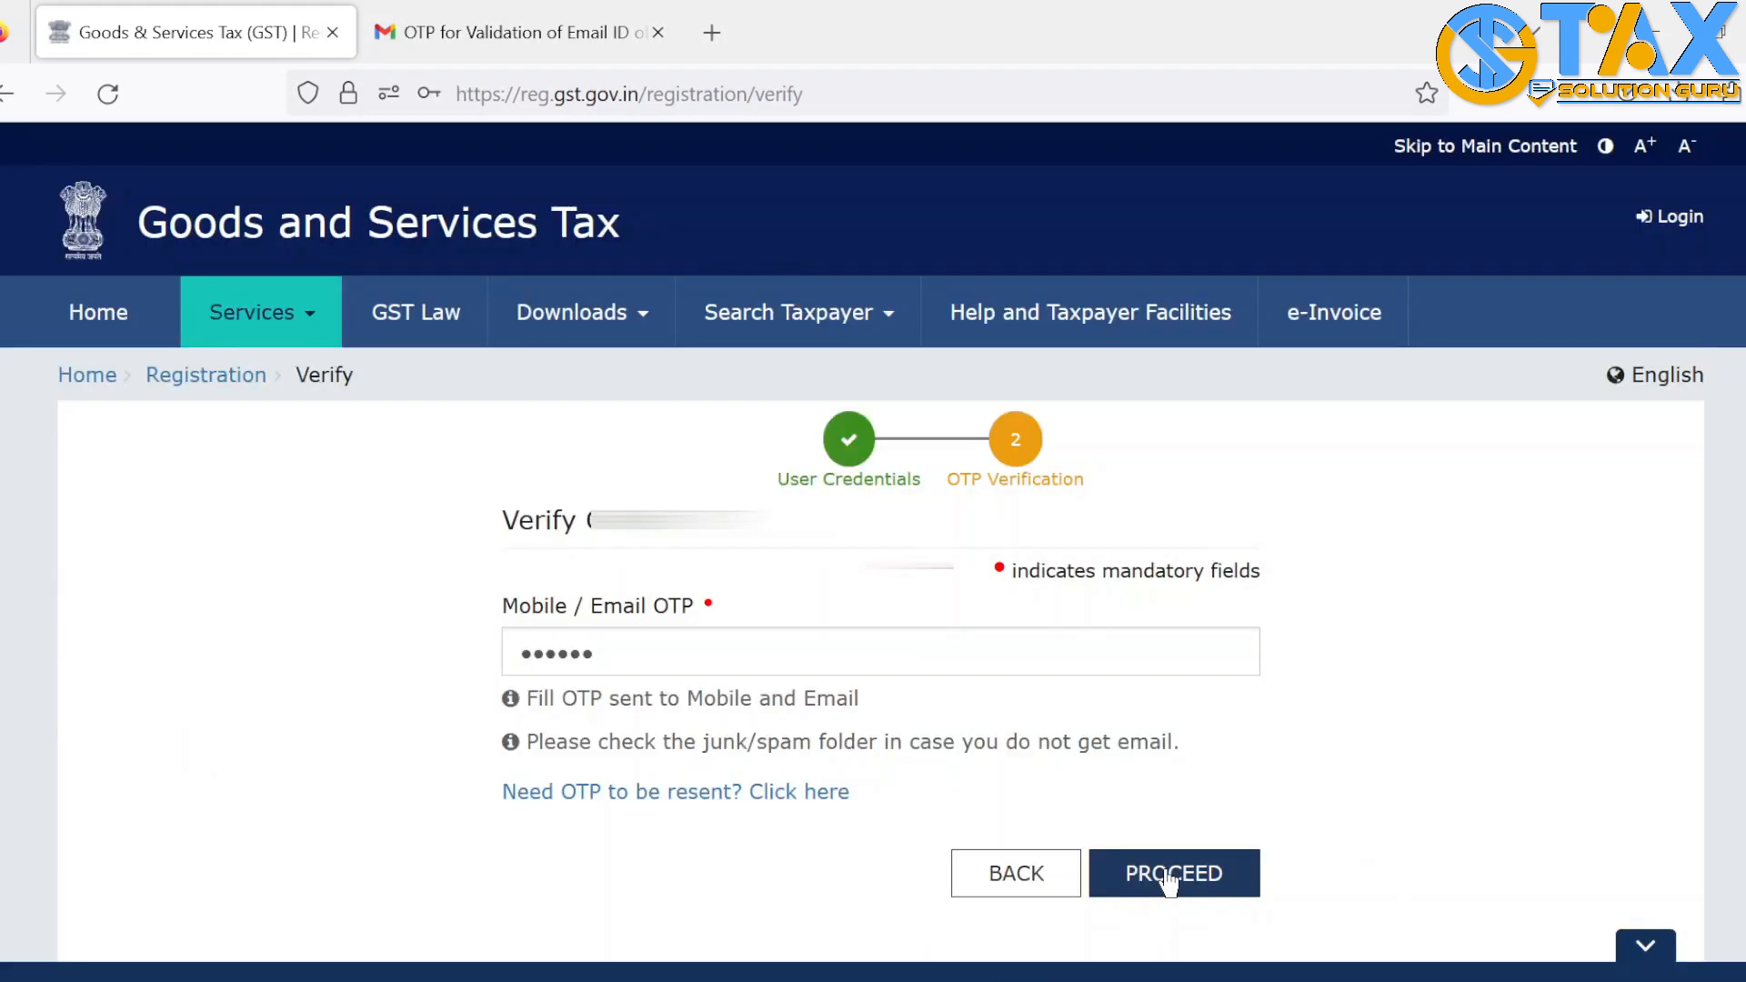
pyautogui.click(1170, 875)
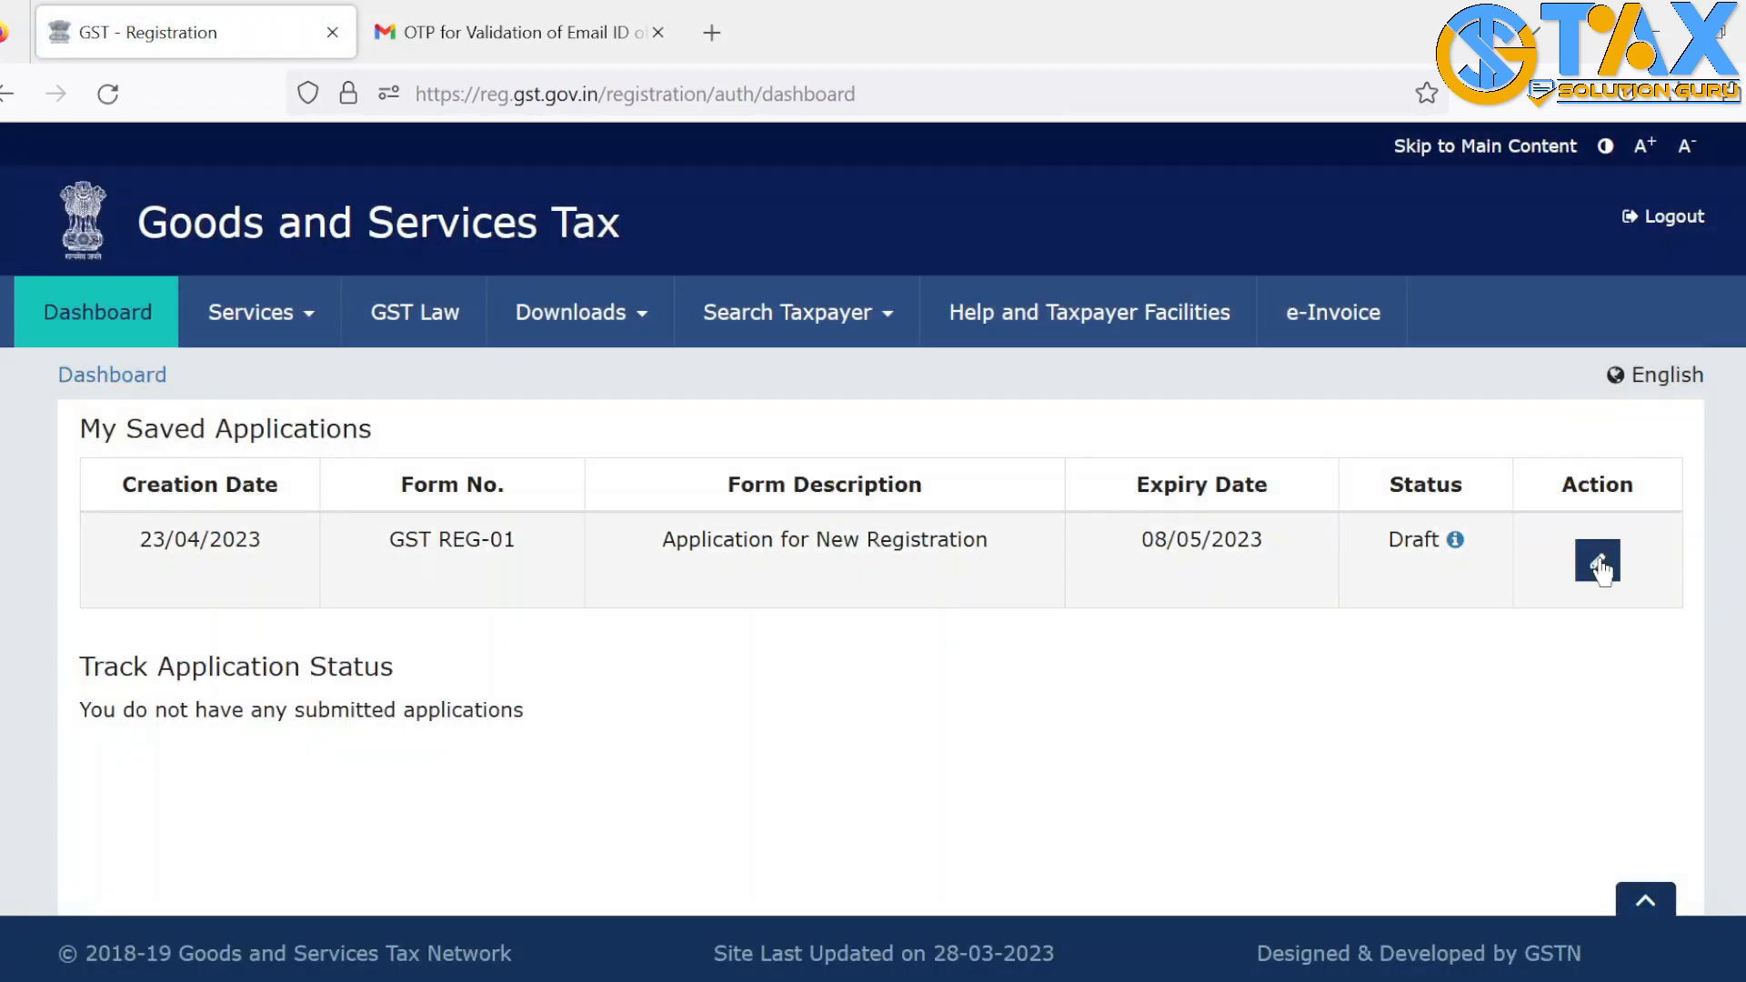
# Open the saved GST REG-01 draft for editing
pyautogui.click(1597, 563)
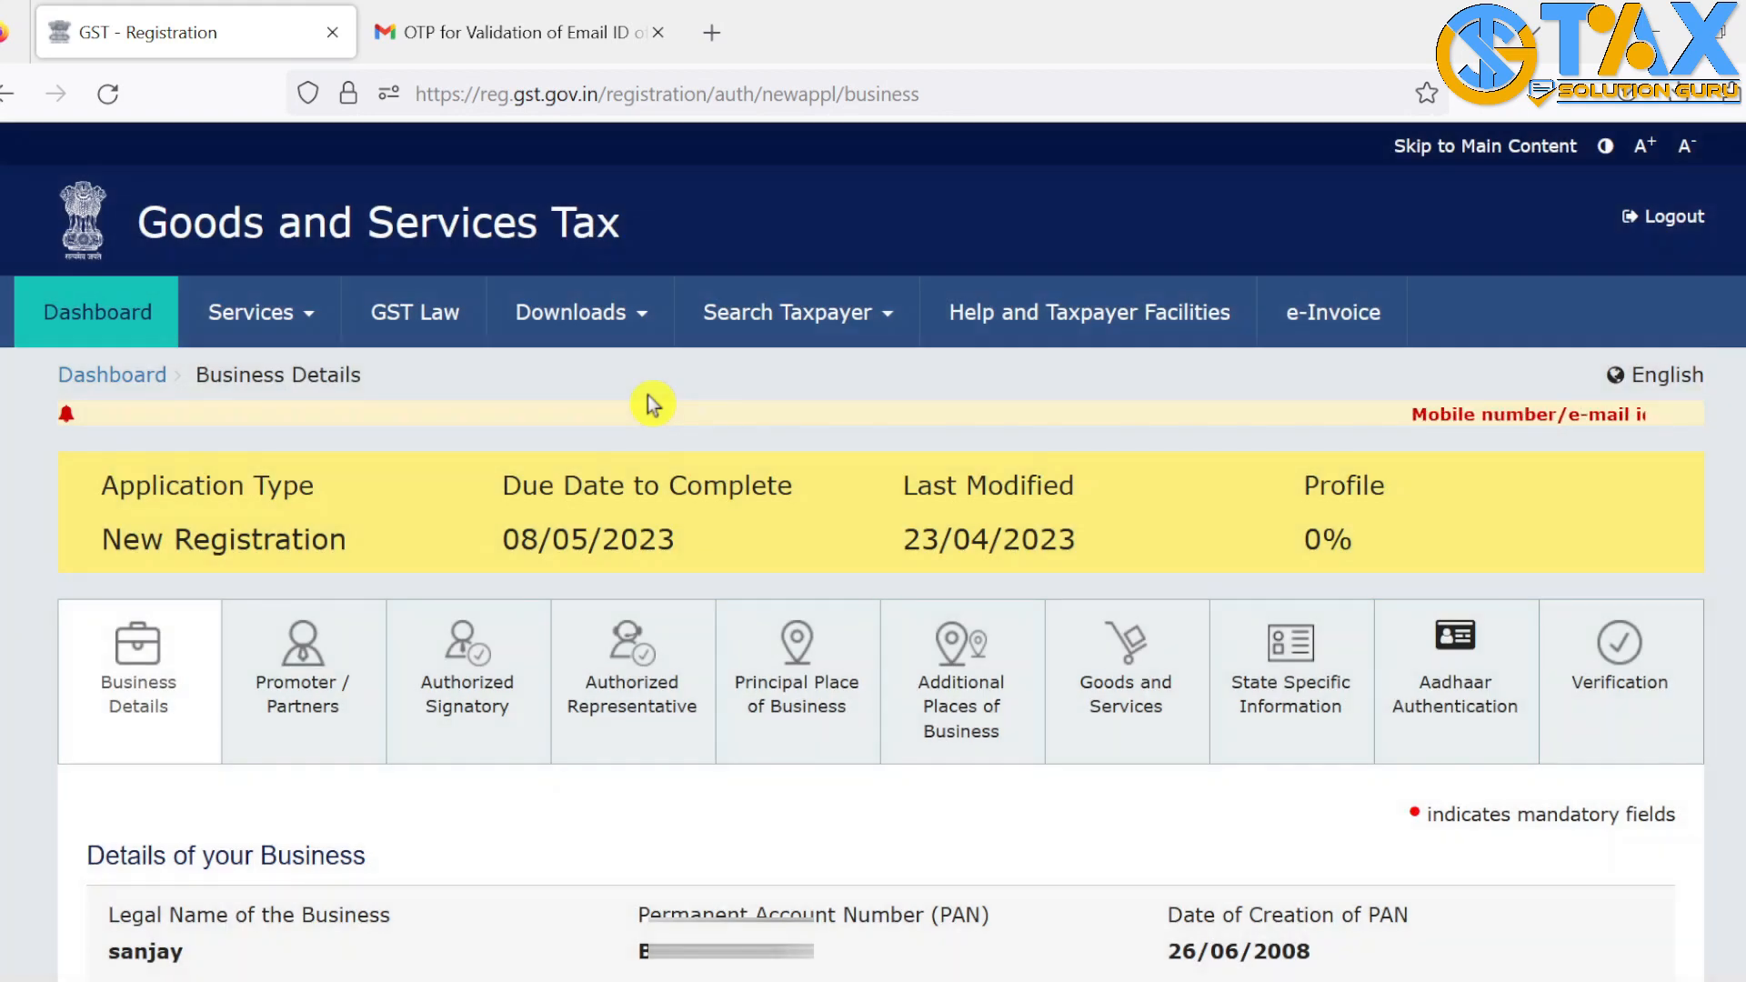
pyautogui.scroll(-2, 647, 394)
pyautogui.scroll(2, 647, 395)
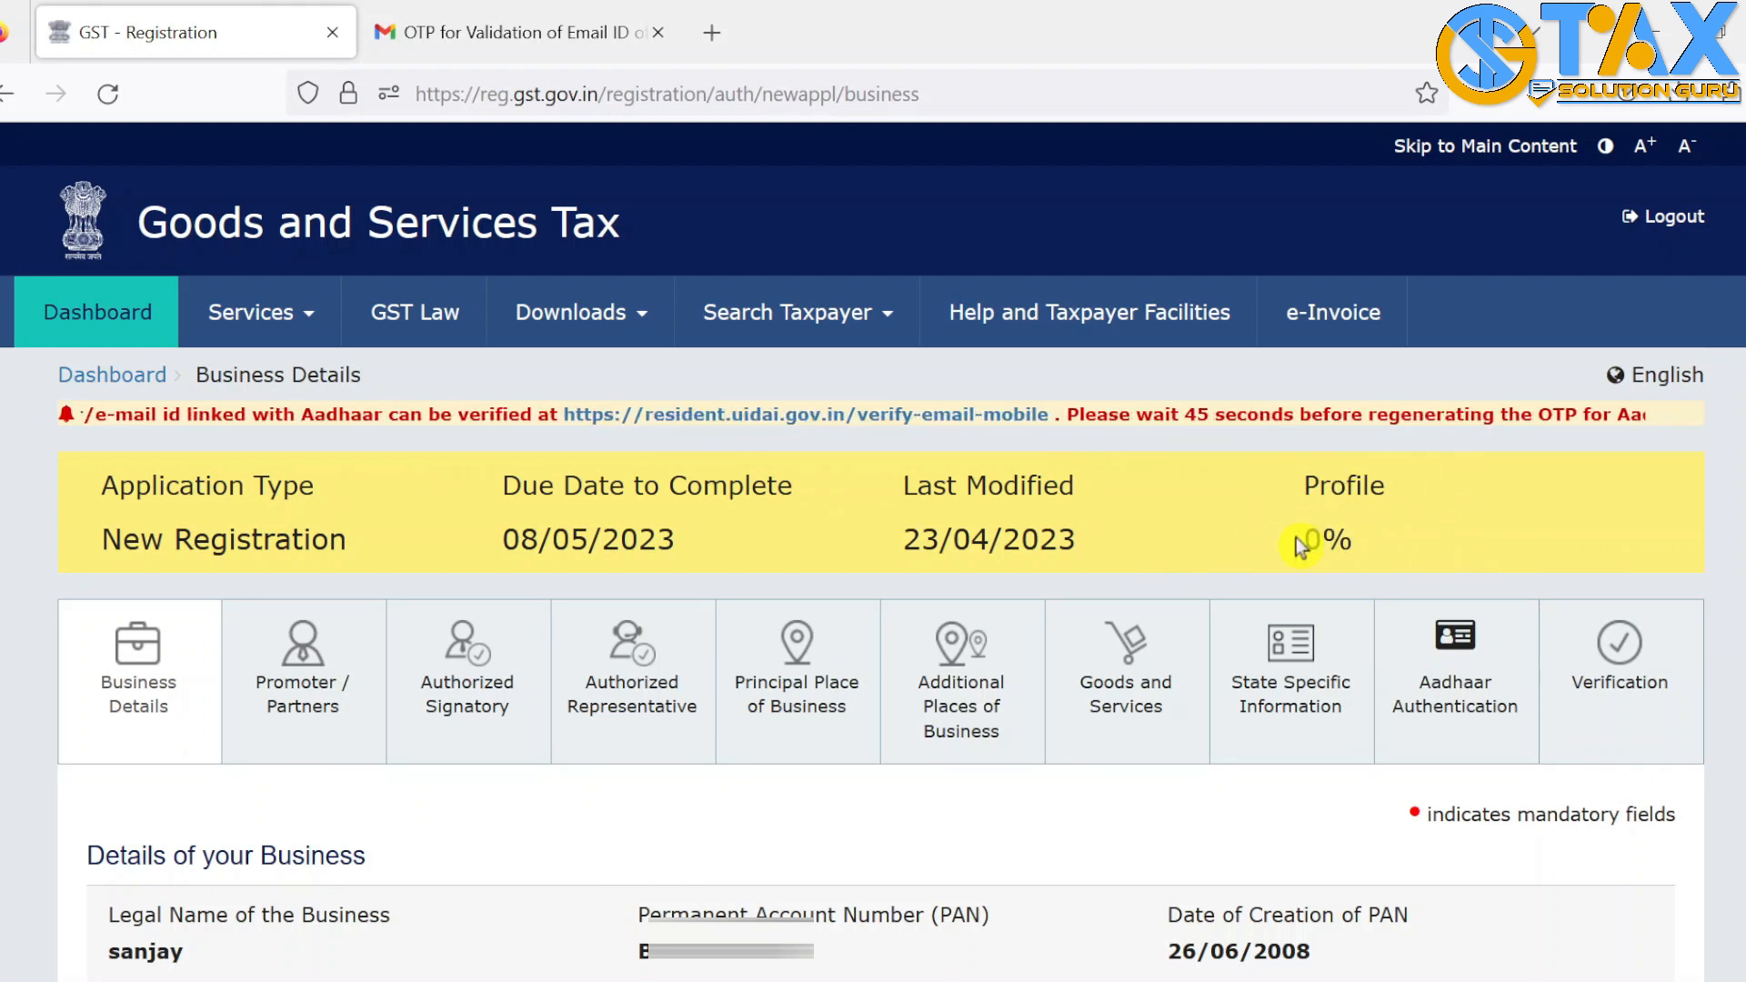
pyautogui.scroll(-8, 1299, 504)
# Enter trade name TAX SOLUTION, constitution Proprietorship, and additional trade name FAT
pyautogui.click(239, 391)
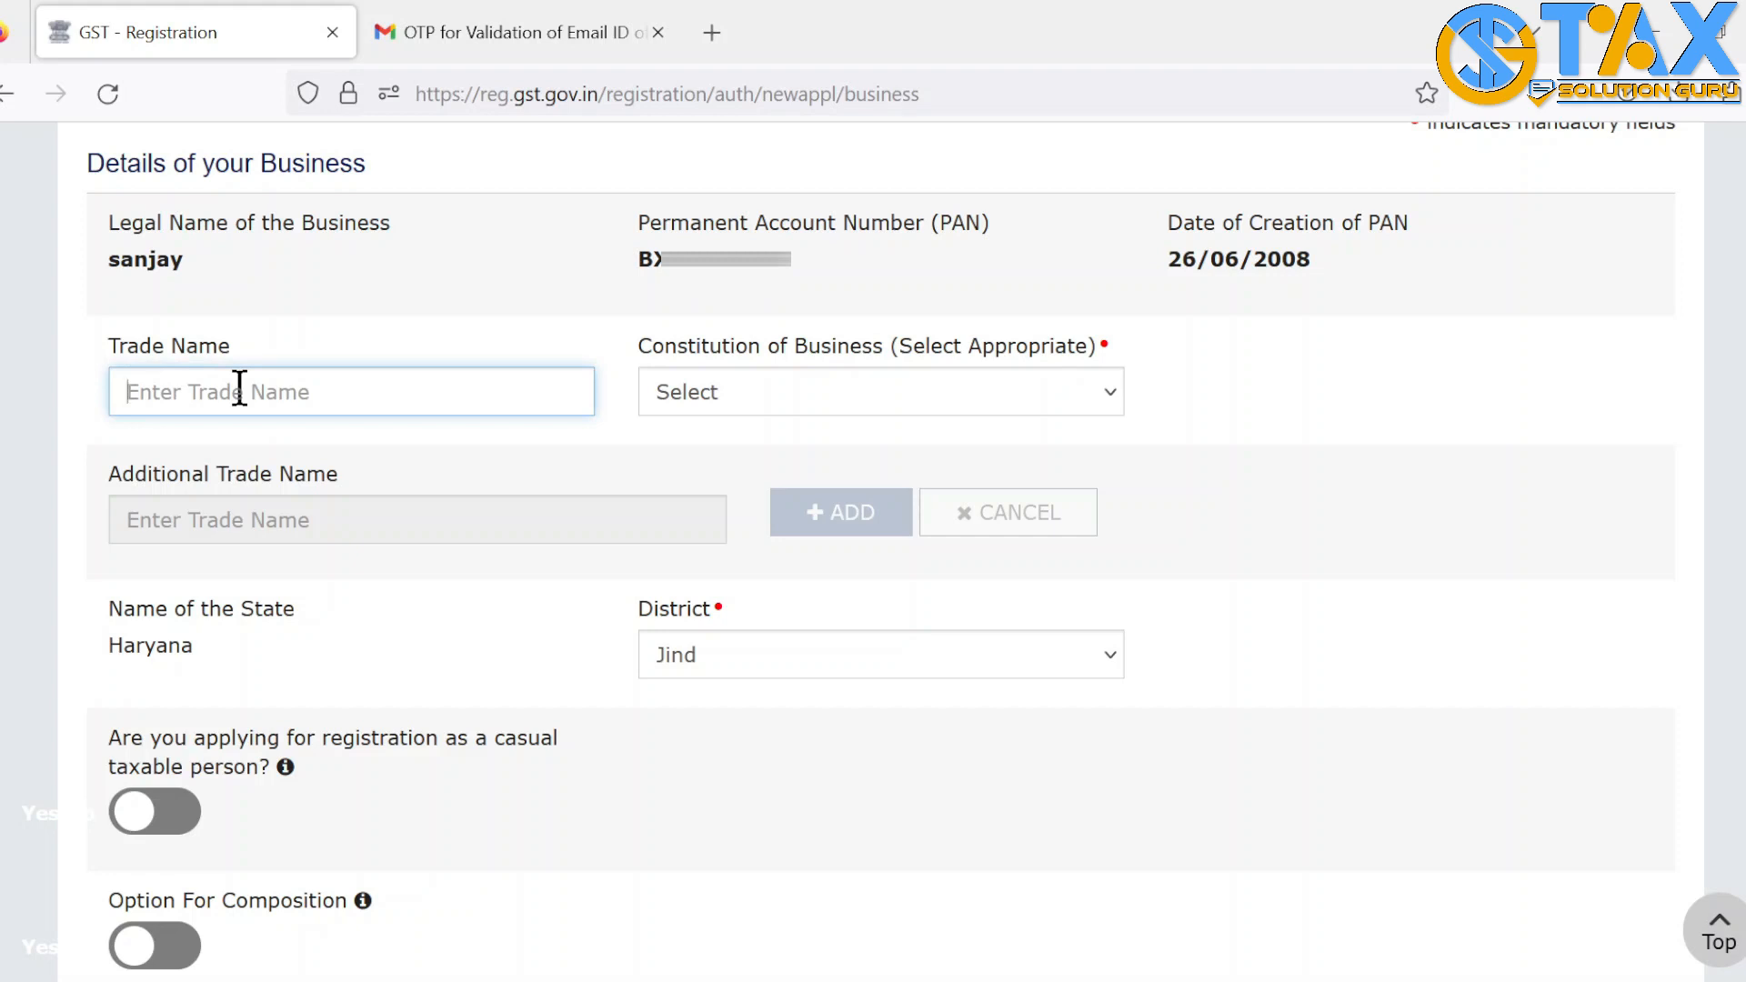
pyautogui.write('TAX SOLUTION')
pyautogui.press('Tab')
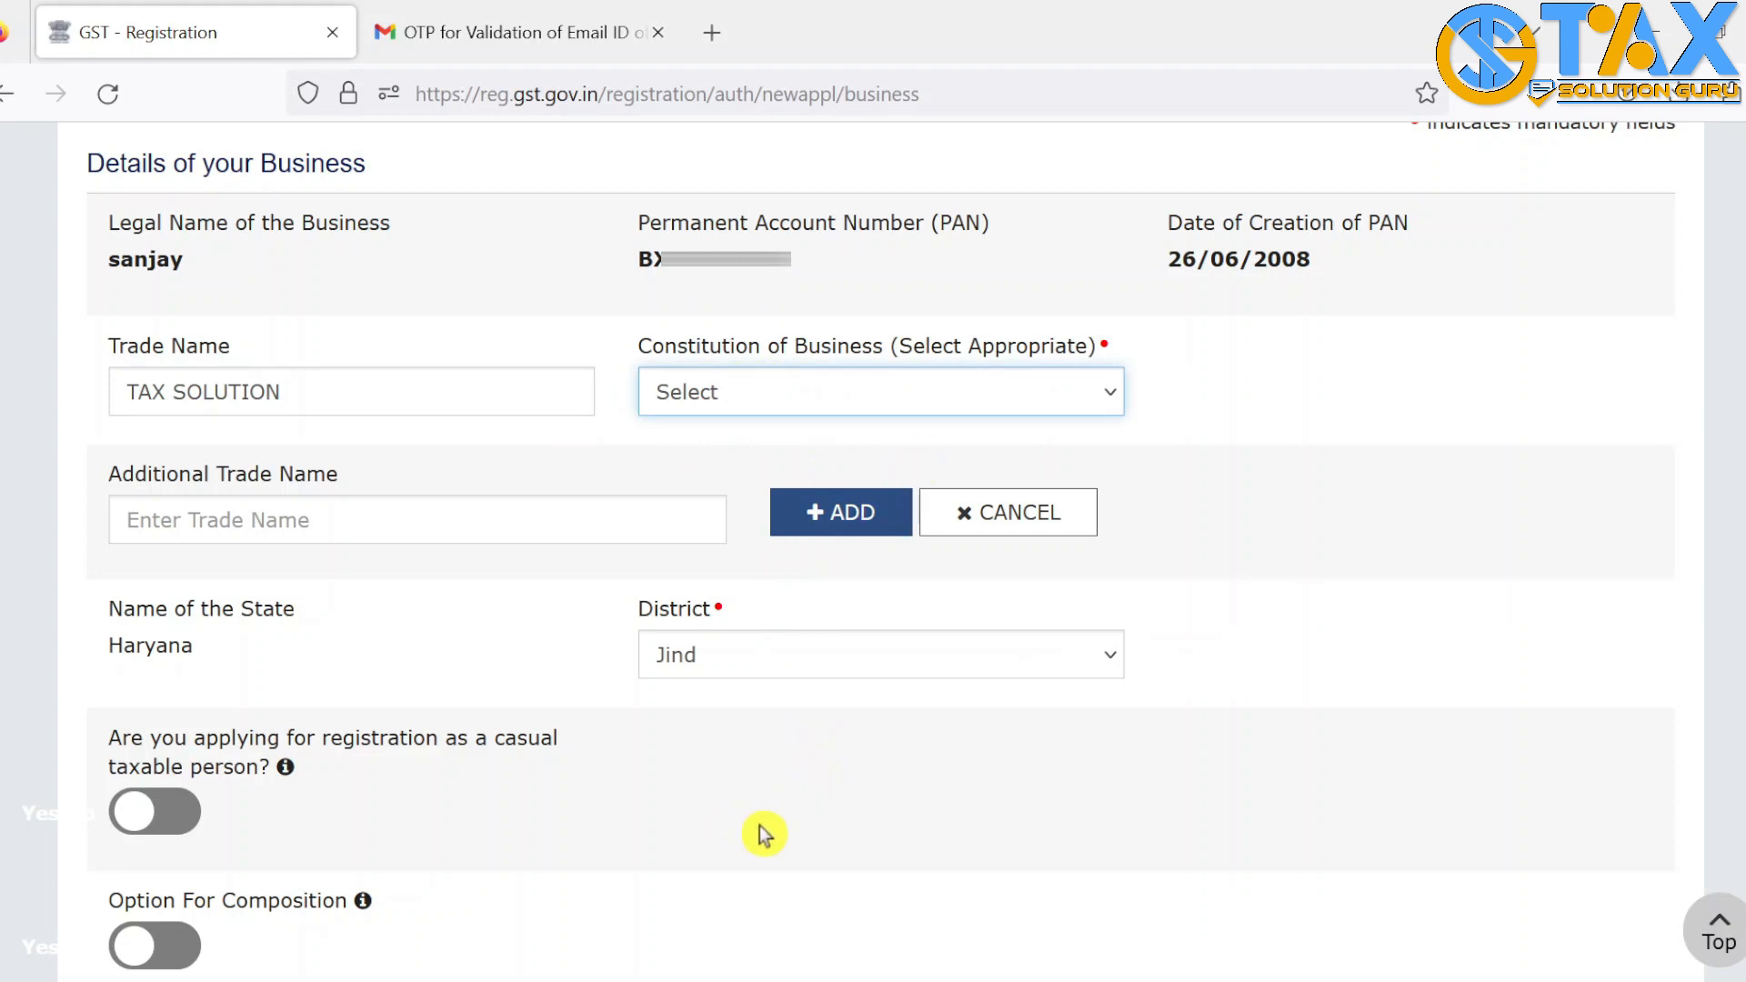
pyautogui.press('Down')
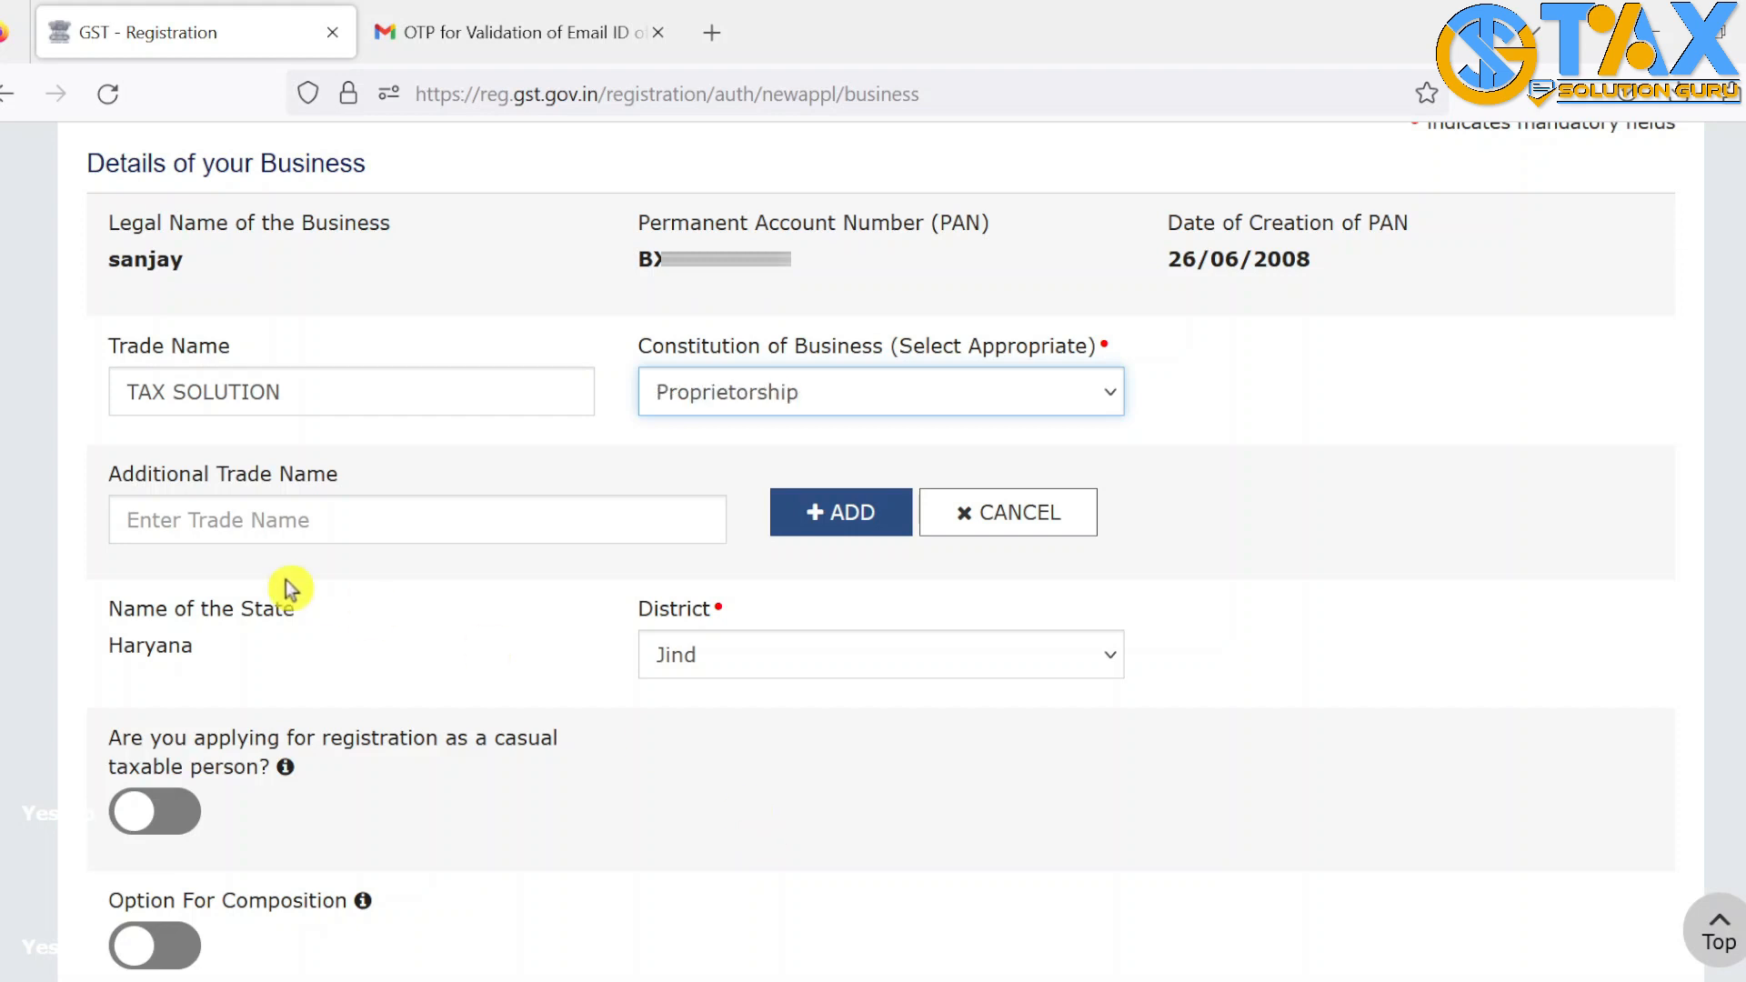
pyautogui.click(258, 519)
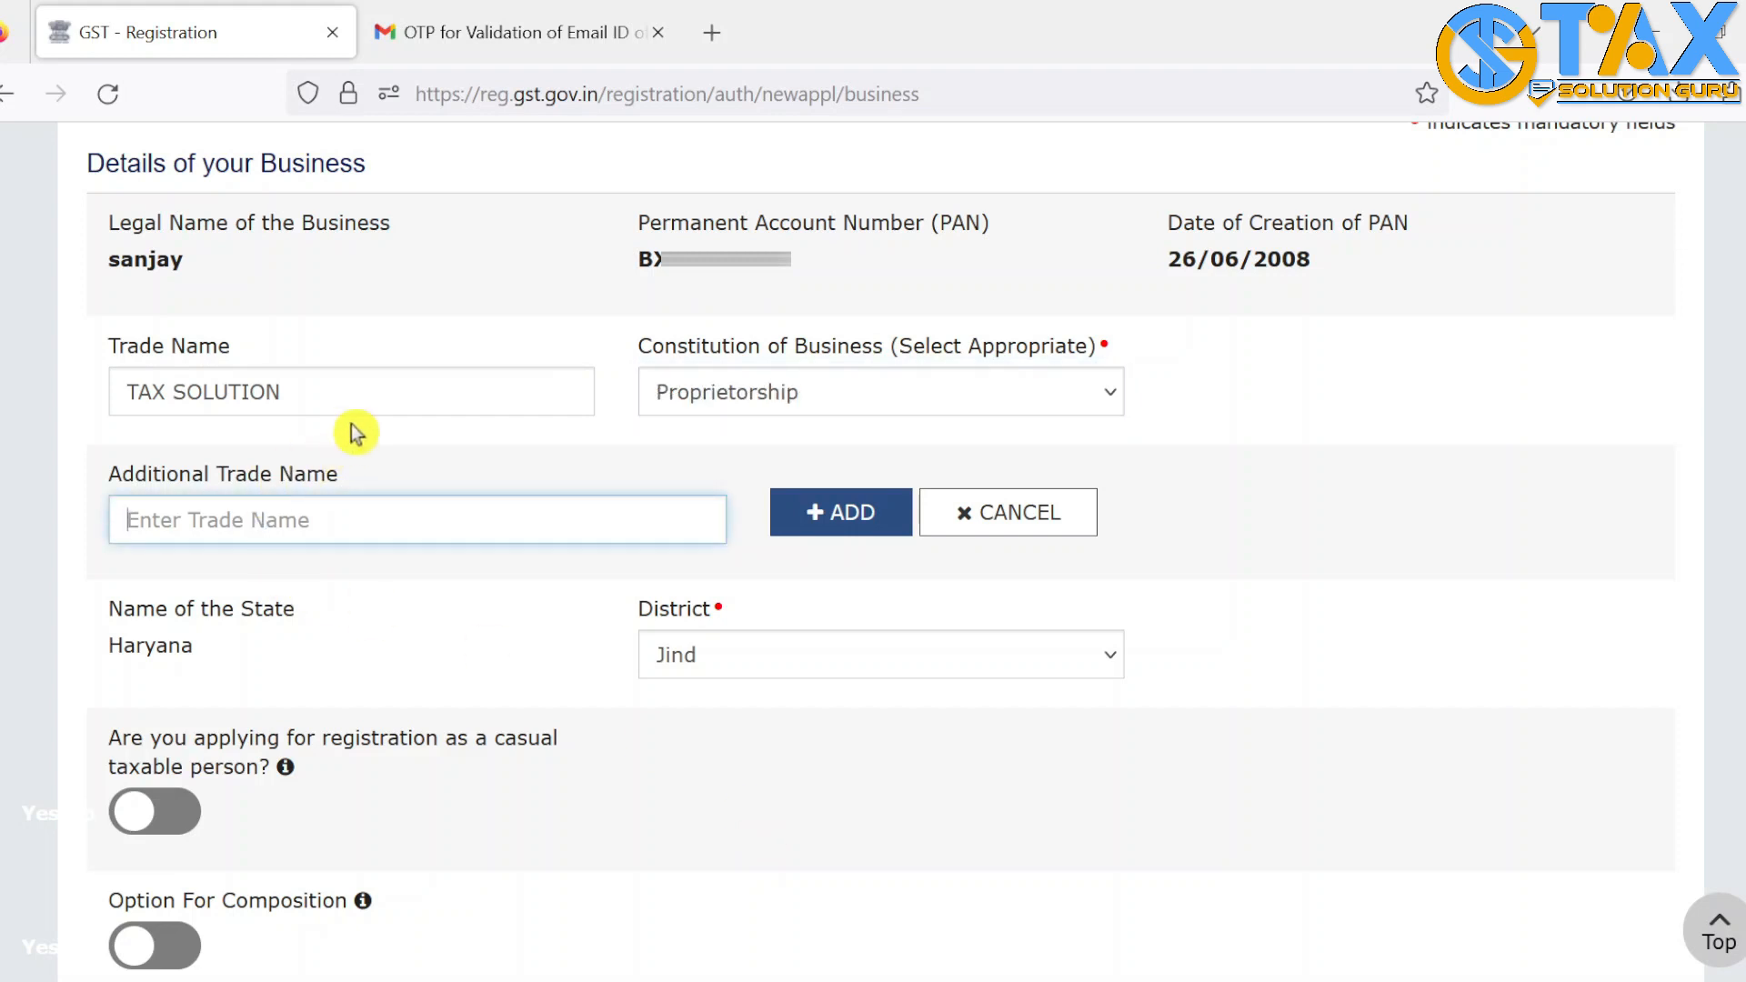
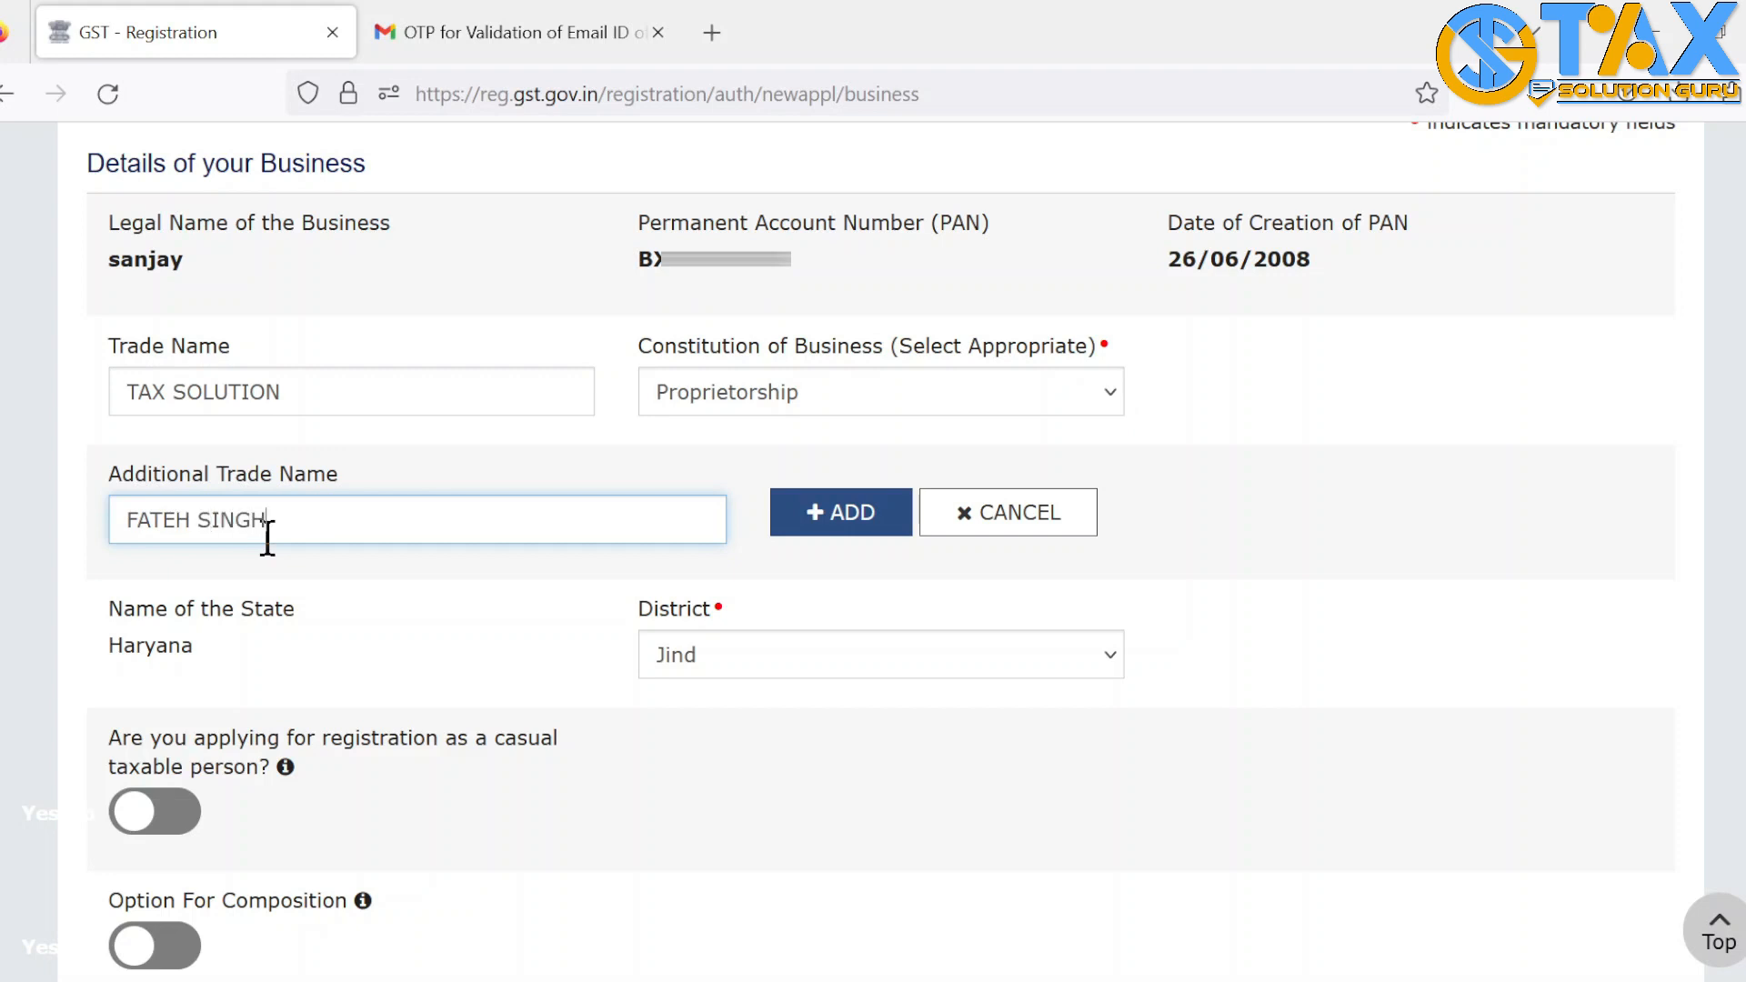
pyautogui.scroll(-5, 440, 351)
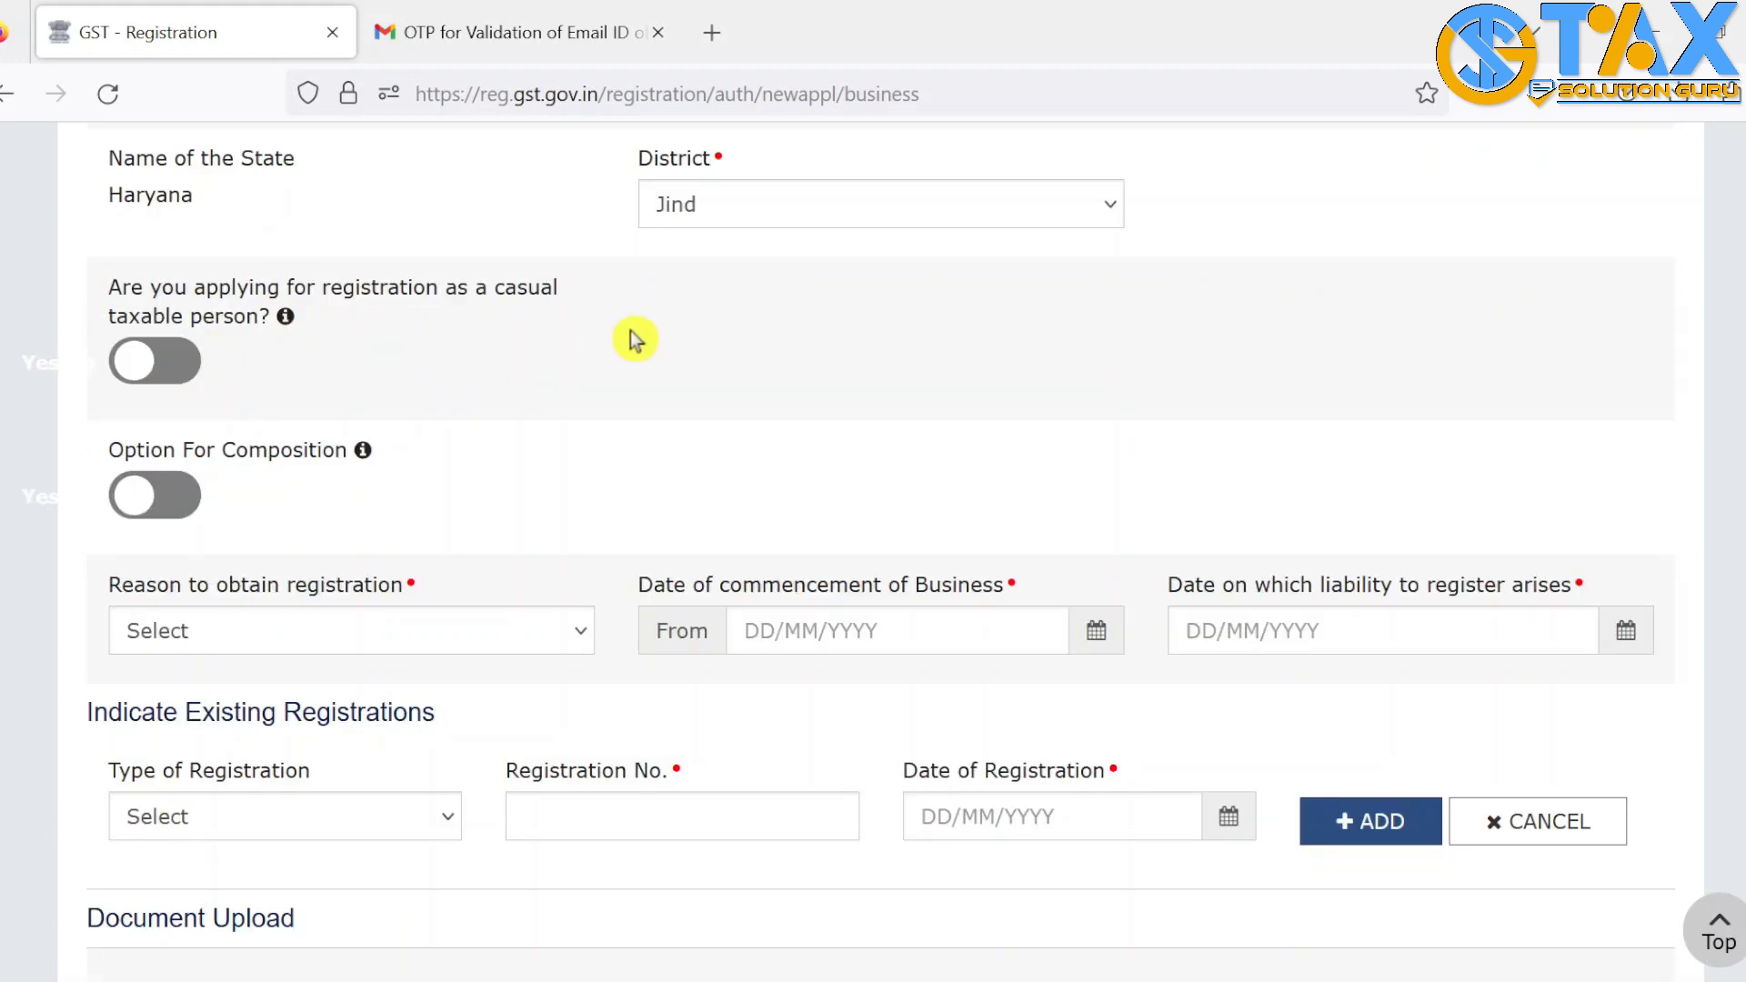
# Leave casual taxable person off, choose Voluntary Basis, and set commencement date 01/04/2023
pyautogui.click(195, 373)
pyautogui.click(130, 364)
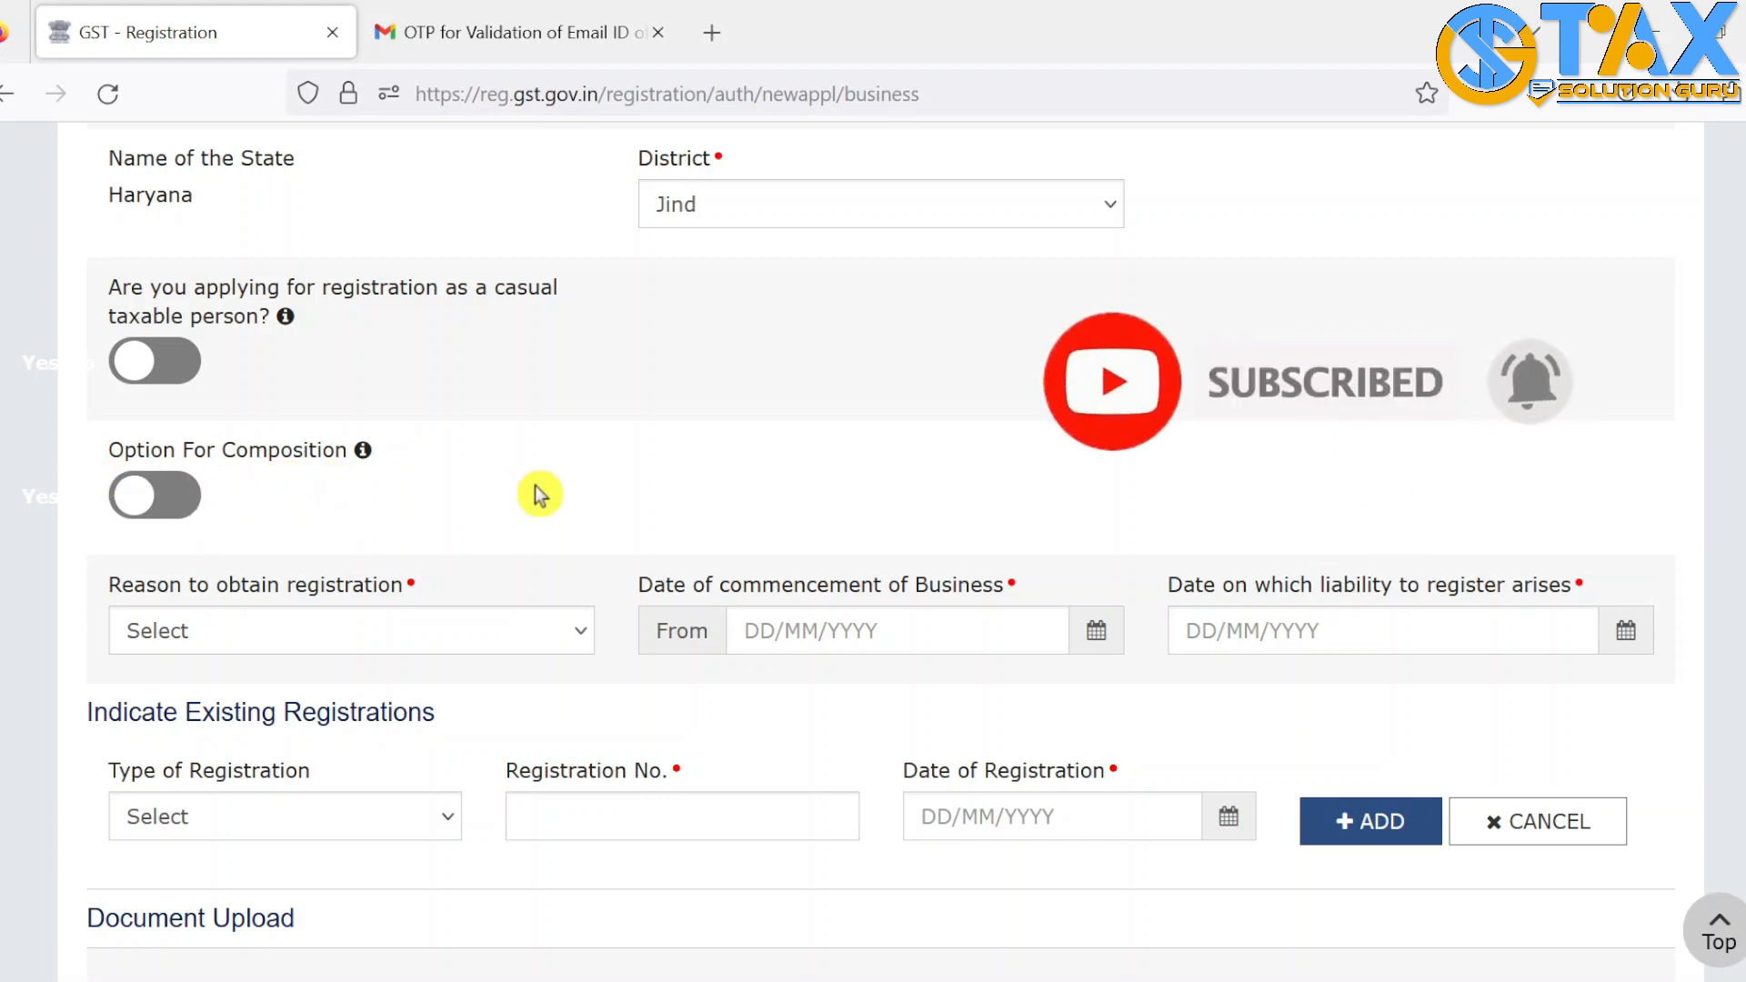
pyautogui.scroll(-2, 539, 494)
pyautogui.click(436, 406)
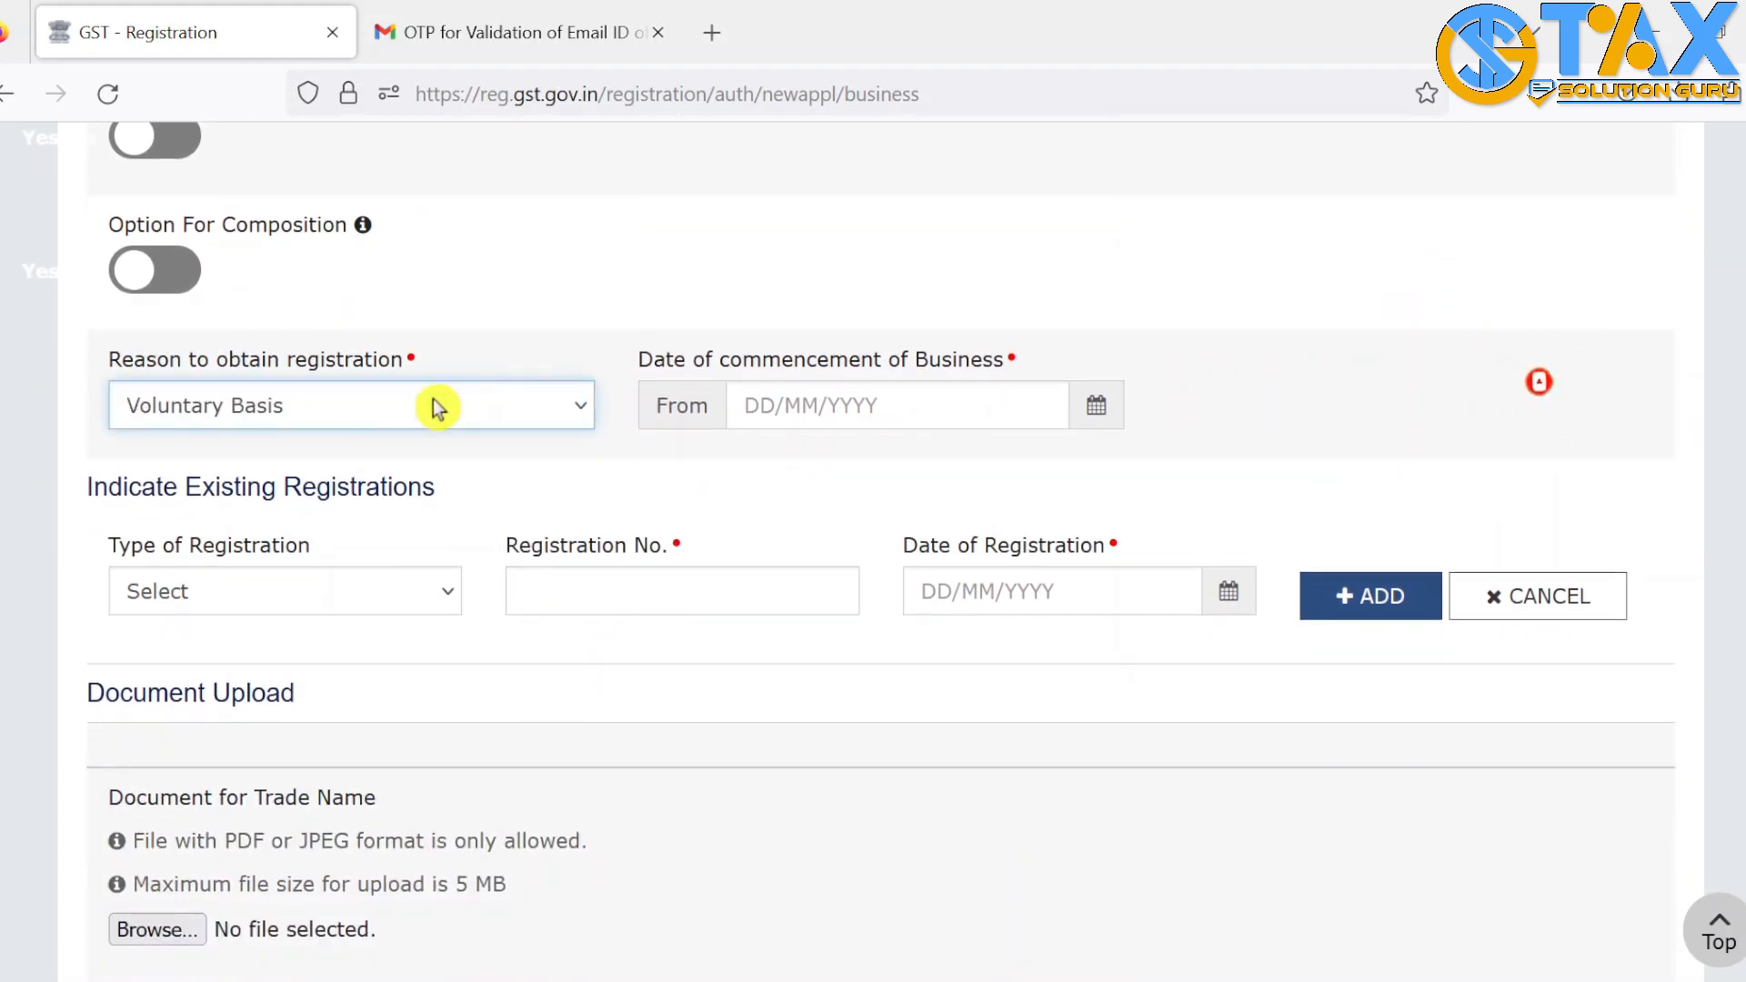
pyautogui.click(1099, 405)
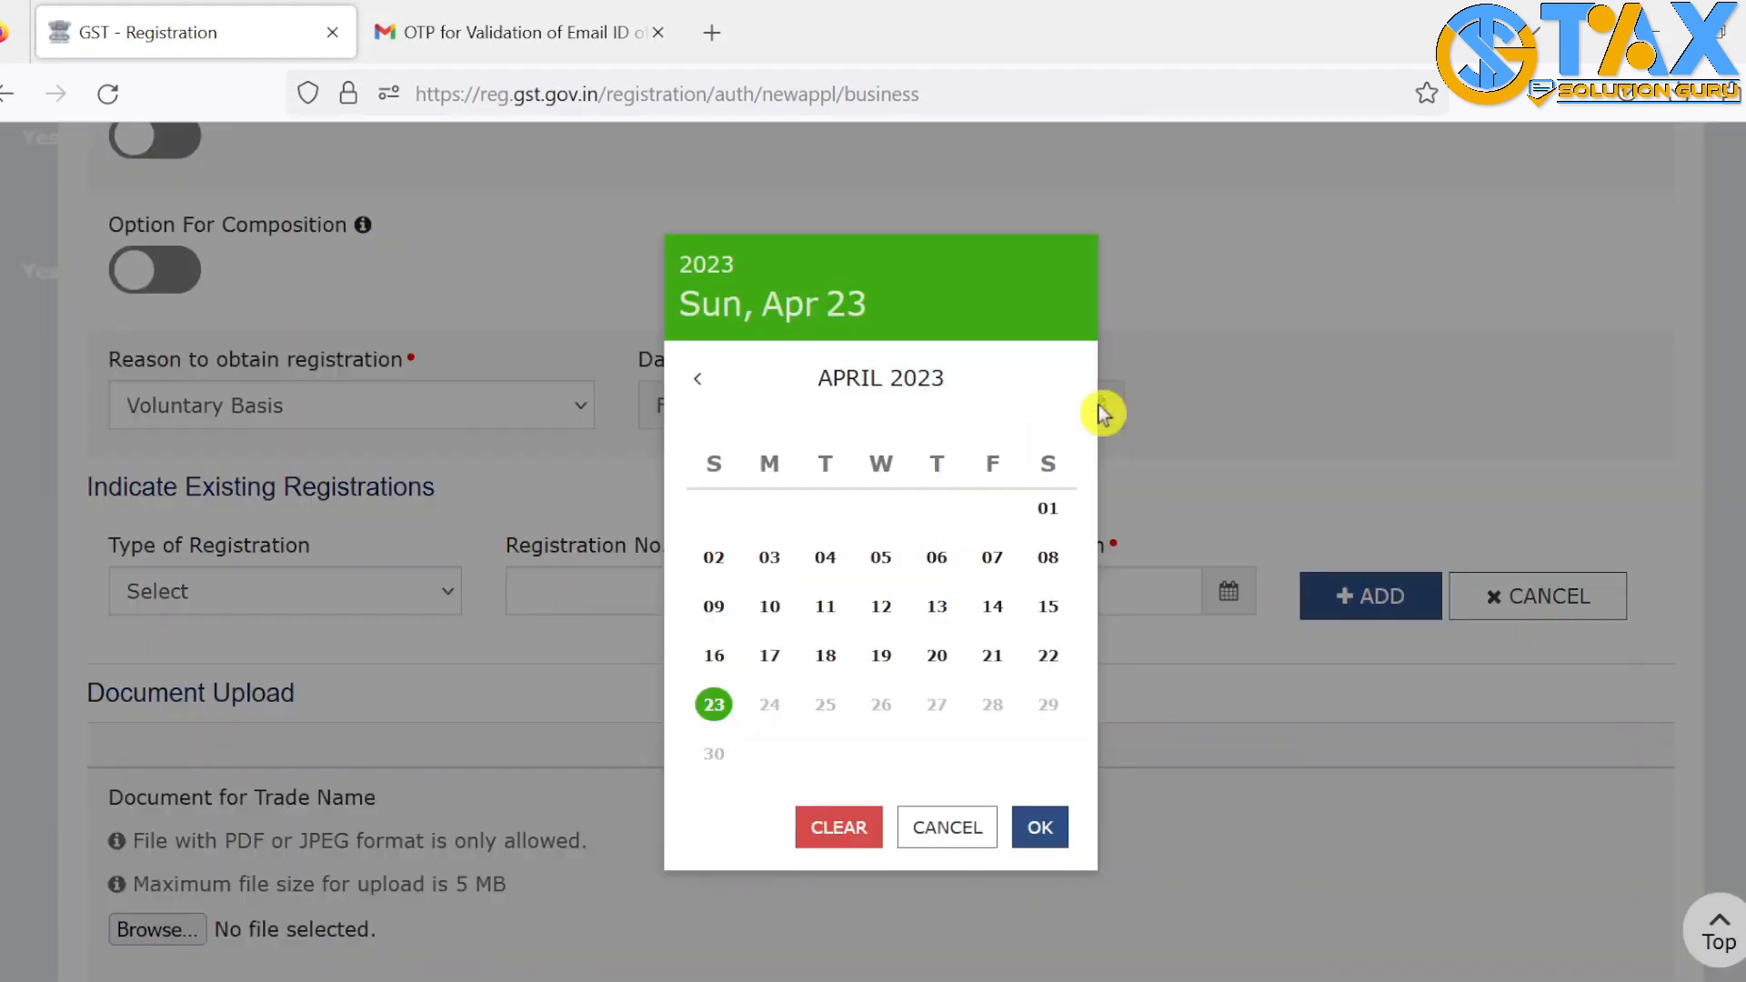
pyautogui.click(1051, 510)
pyautogui.click(1214, 382)
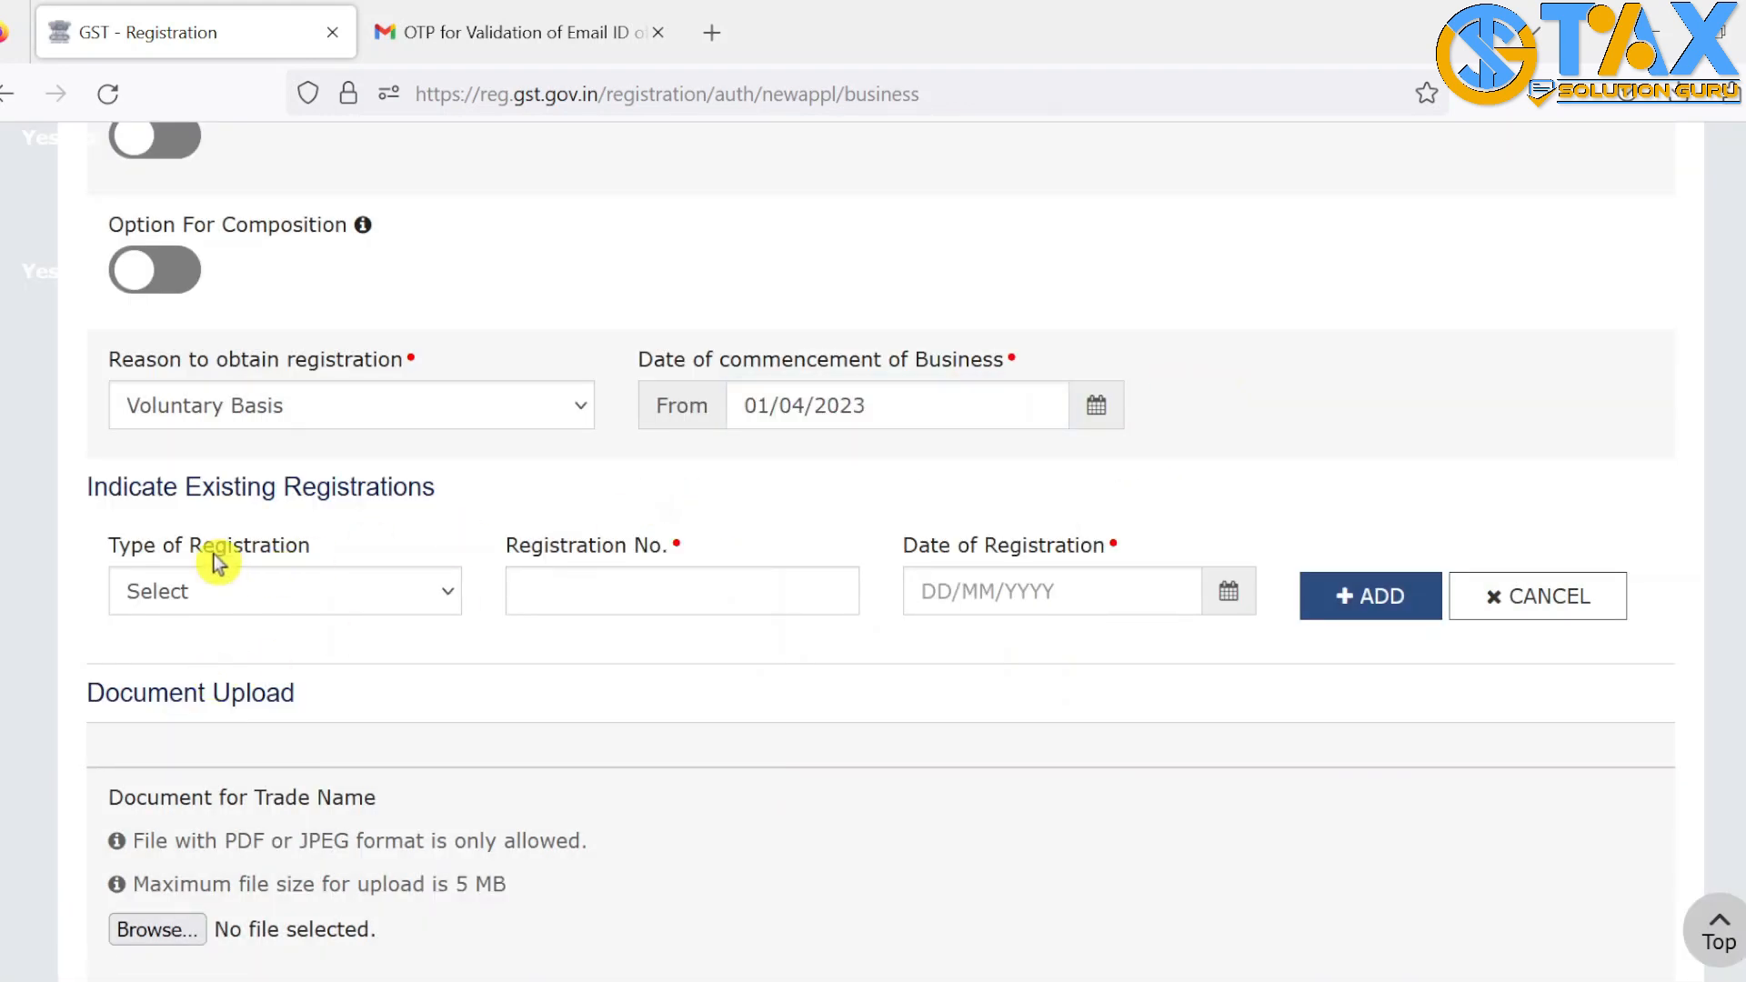
# Leave existing registrations empty and save the Business Details
pyautogui.click(348, 600)
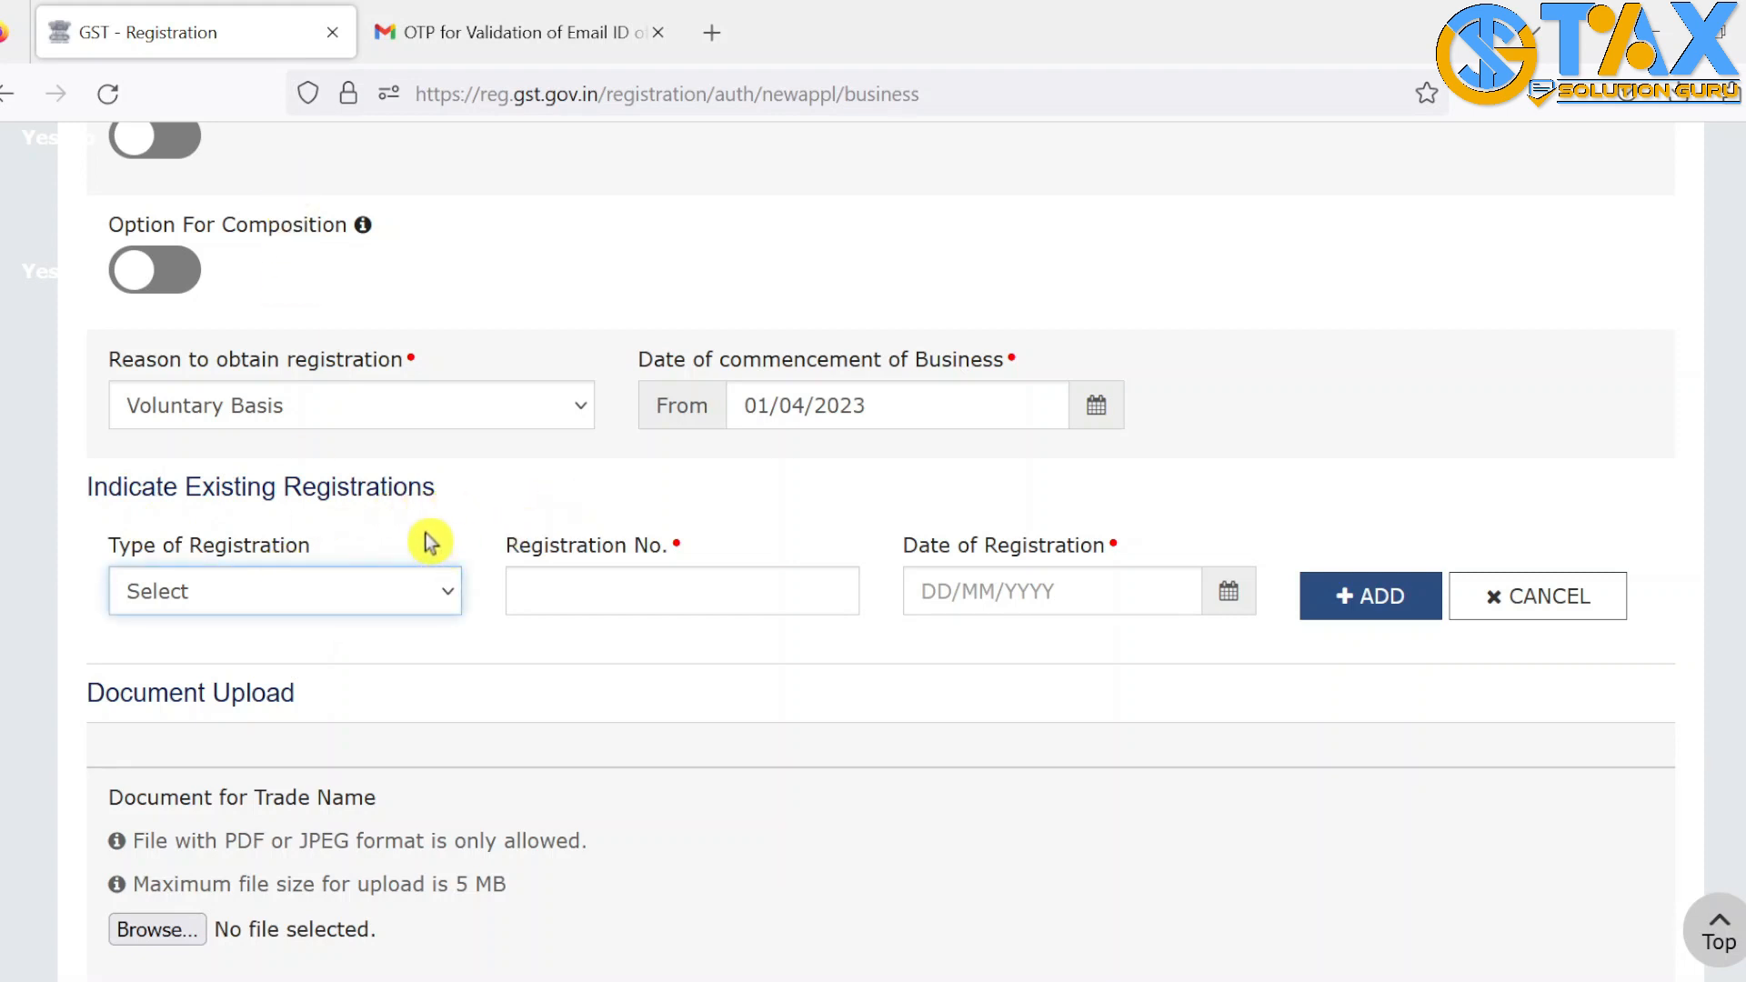
pyautogui.click(597, 709)
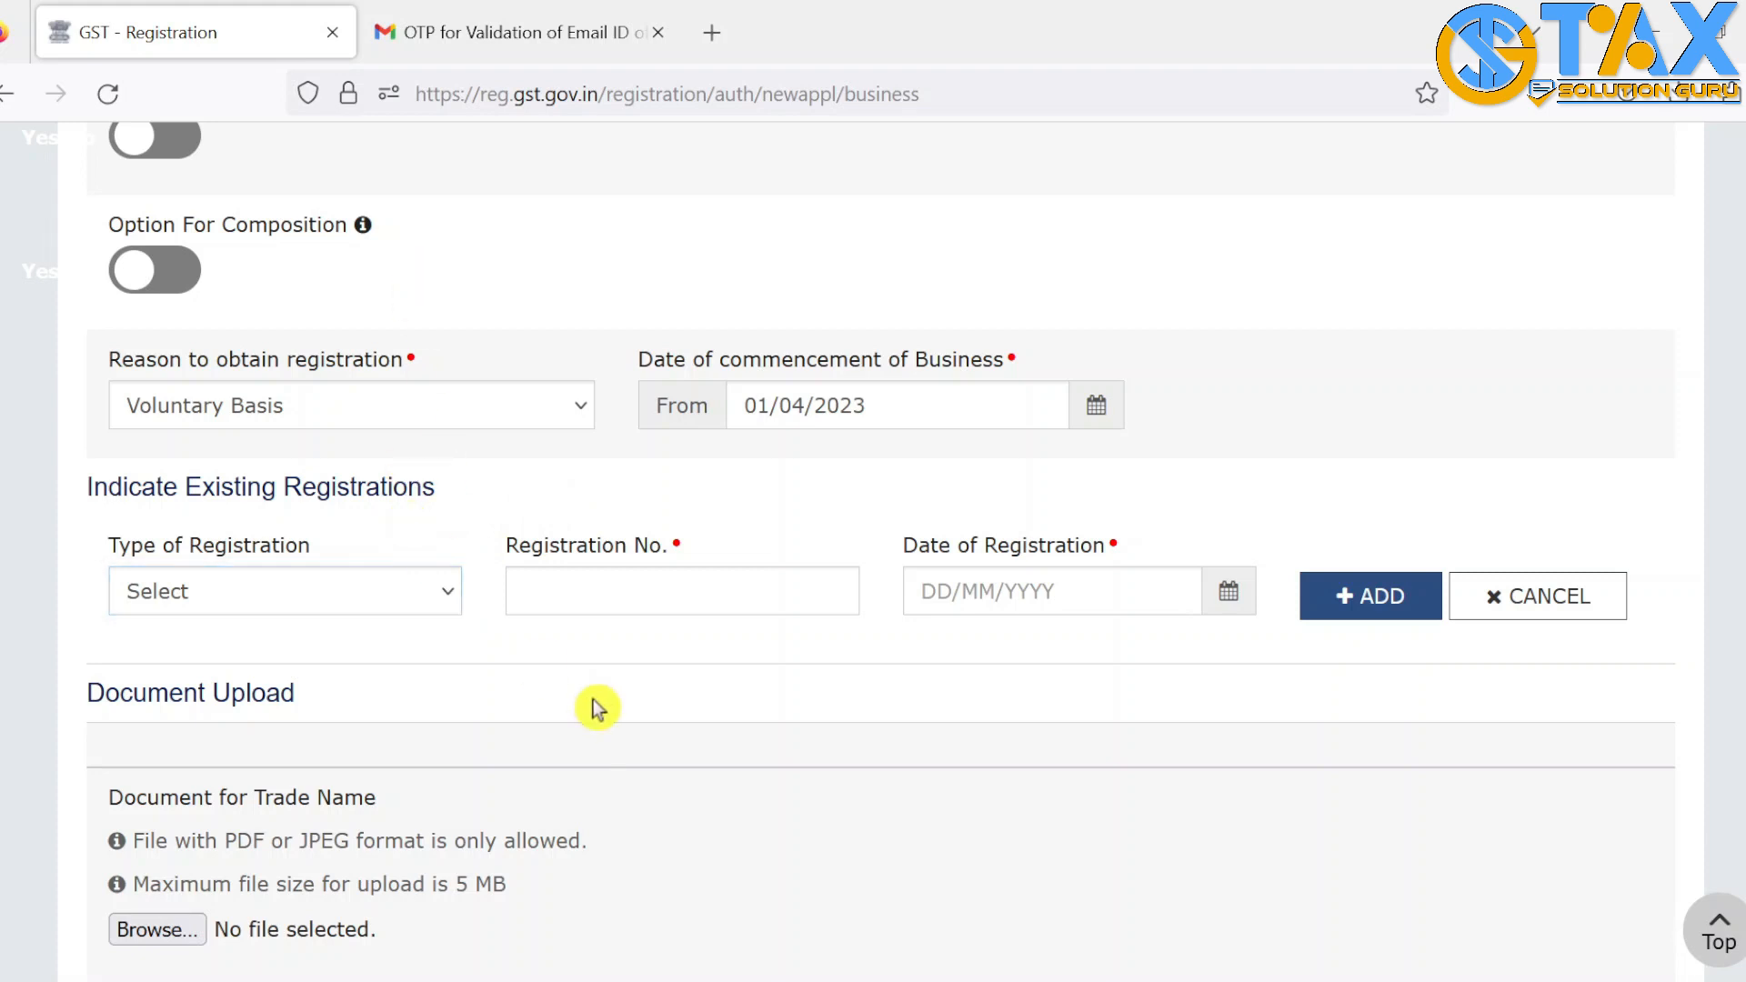
pyautogui.scroll(-3, 597, 709)
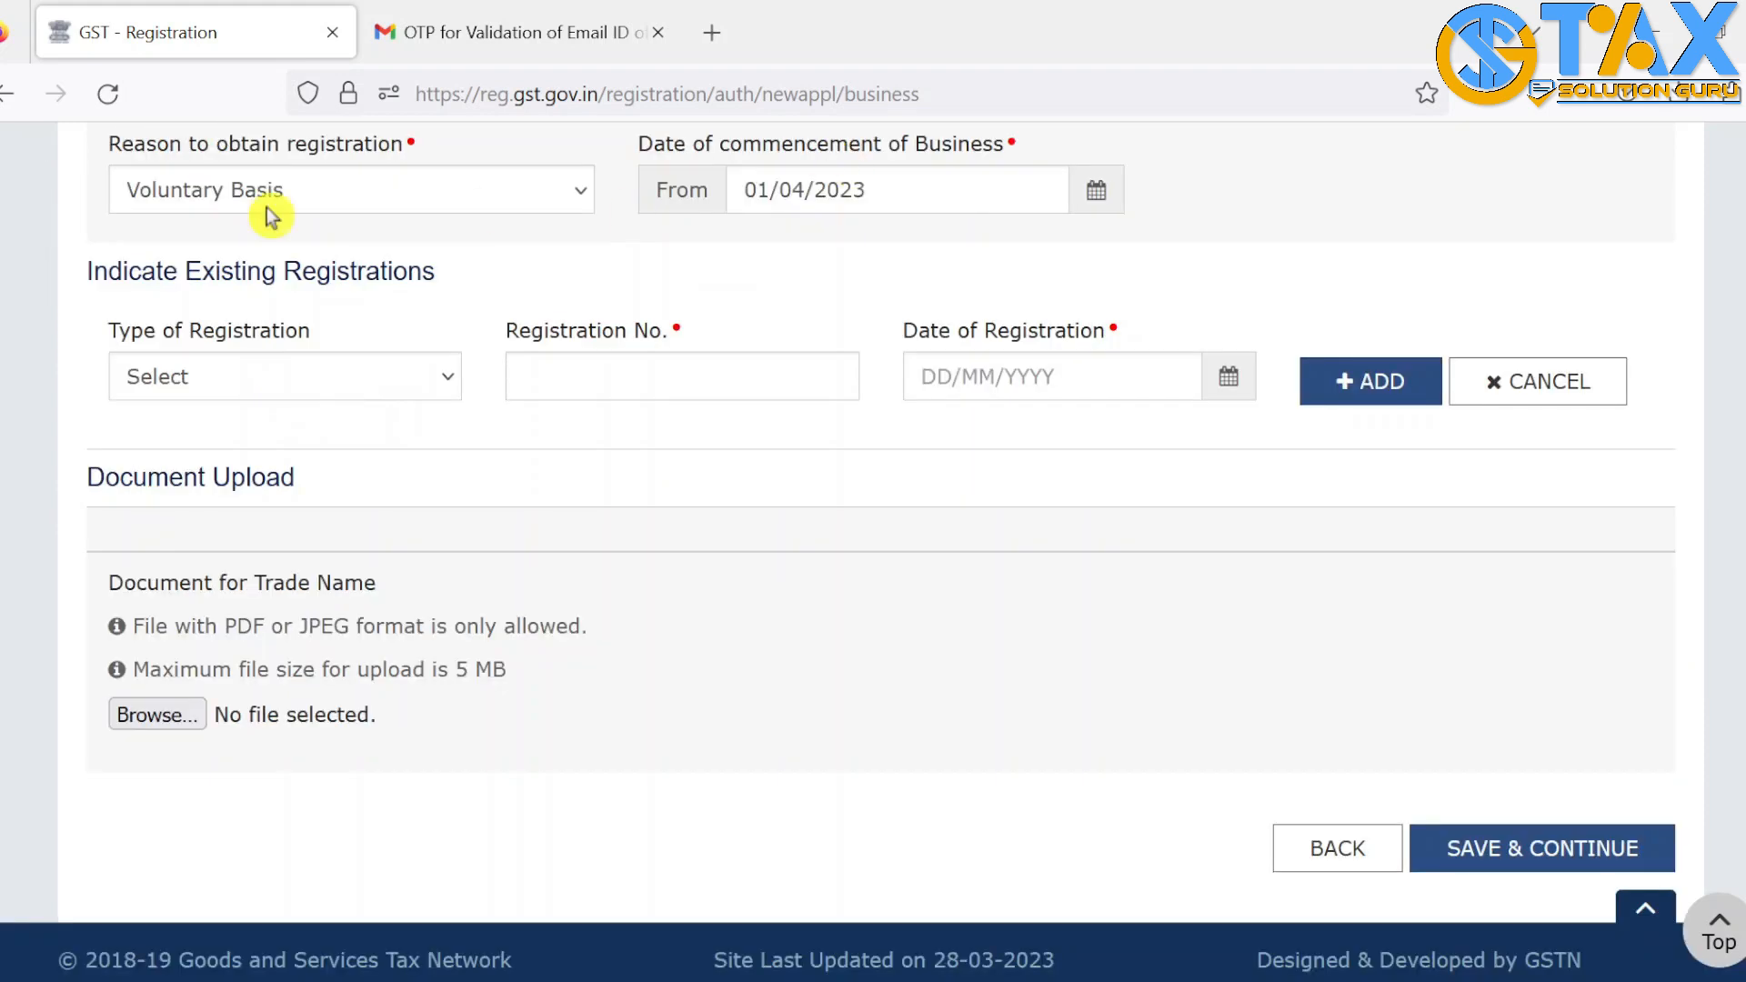
pyautogui.click(1546, 860)
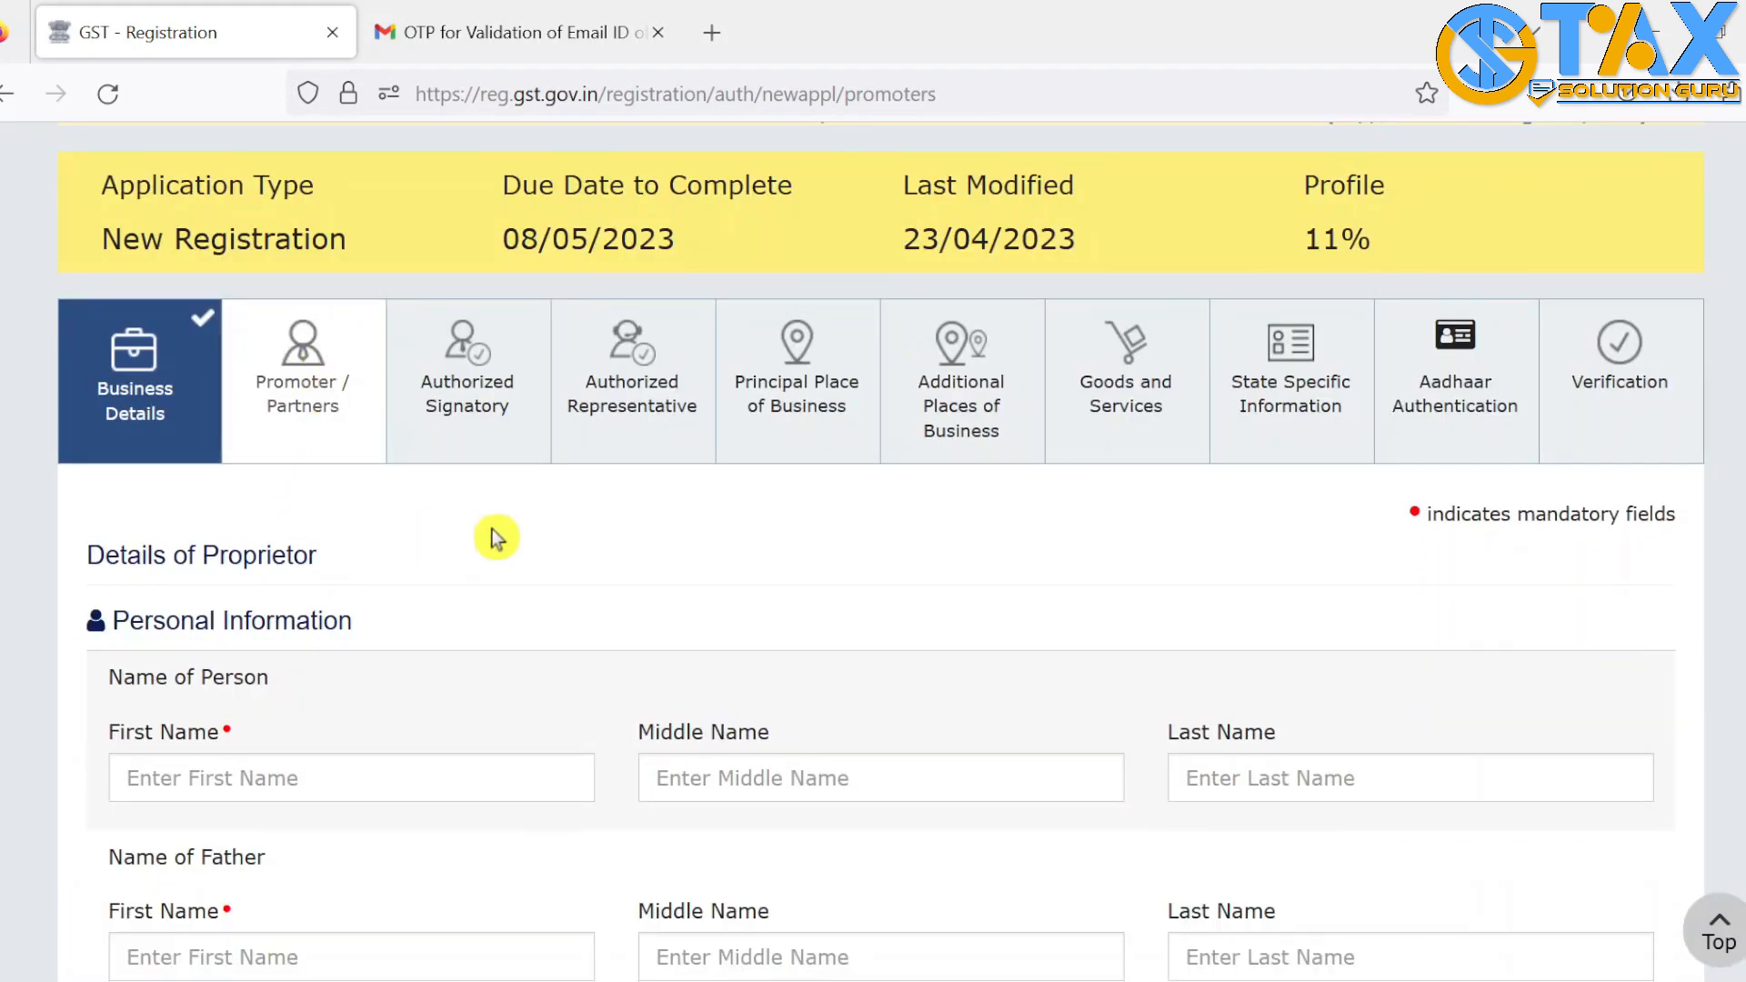
pyautogui.scroll(-2, 497, 538)
pyautogui.click(199, 632)
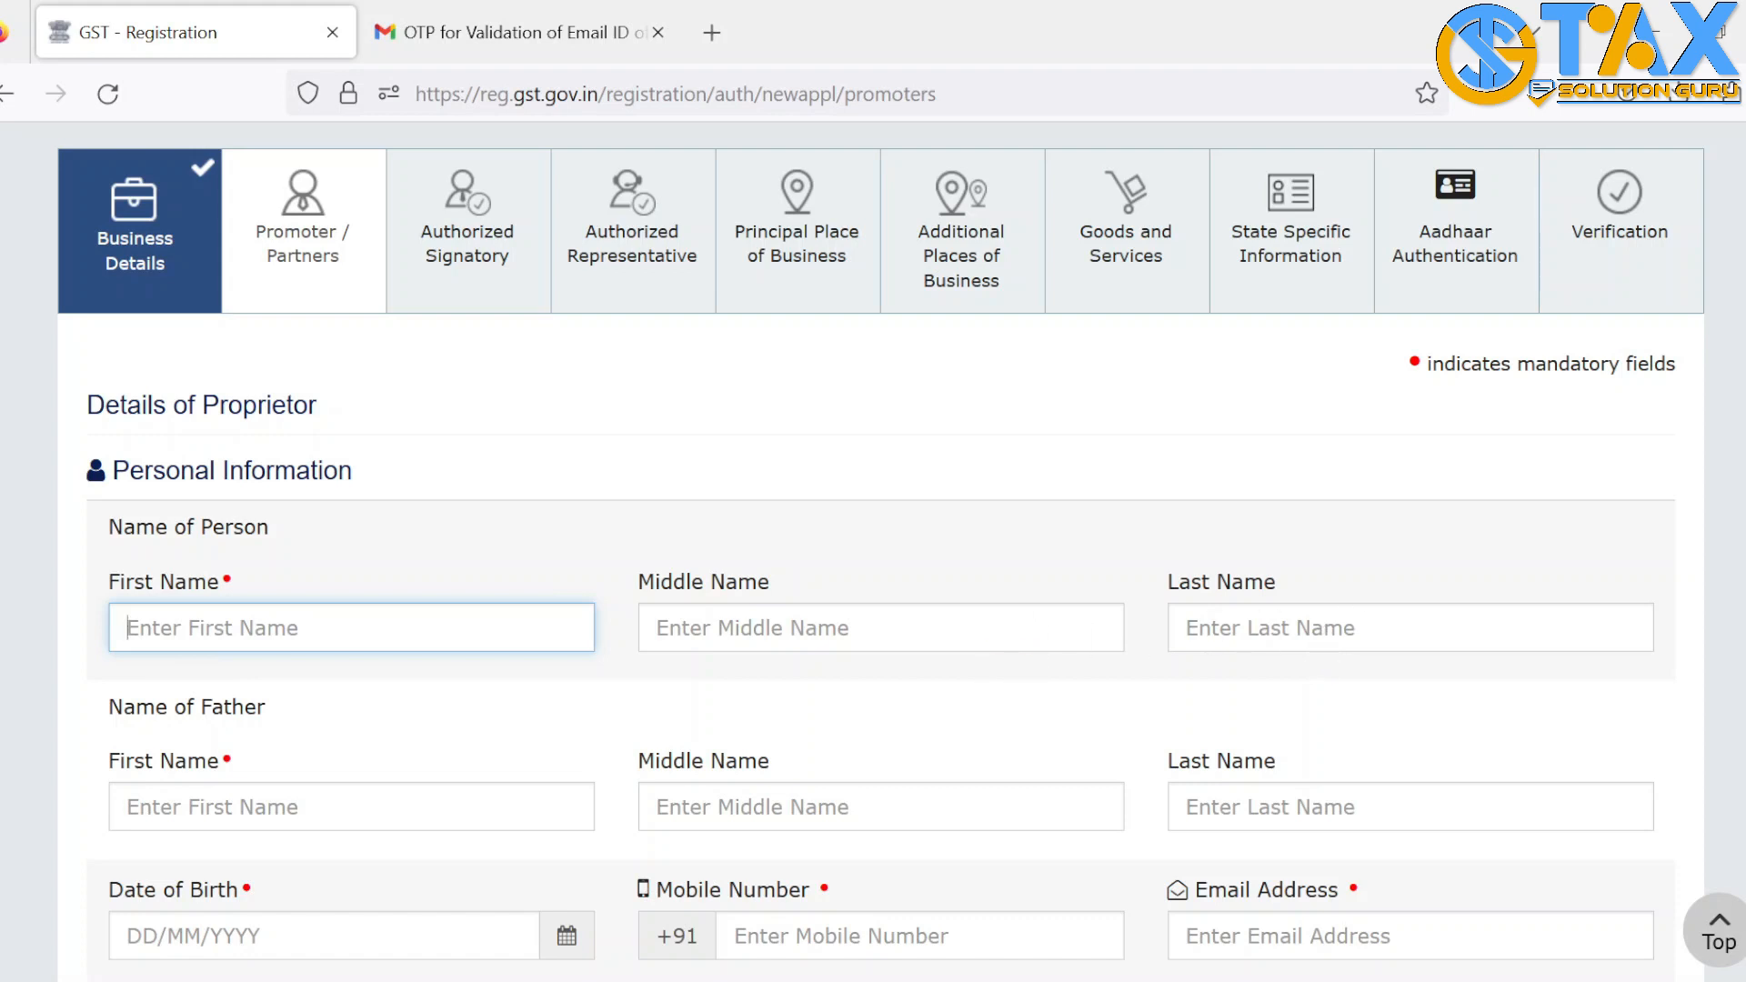
pyautogui.scroll(-5, 873, 546)
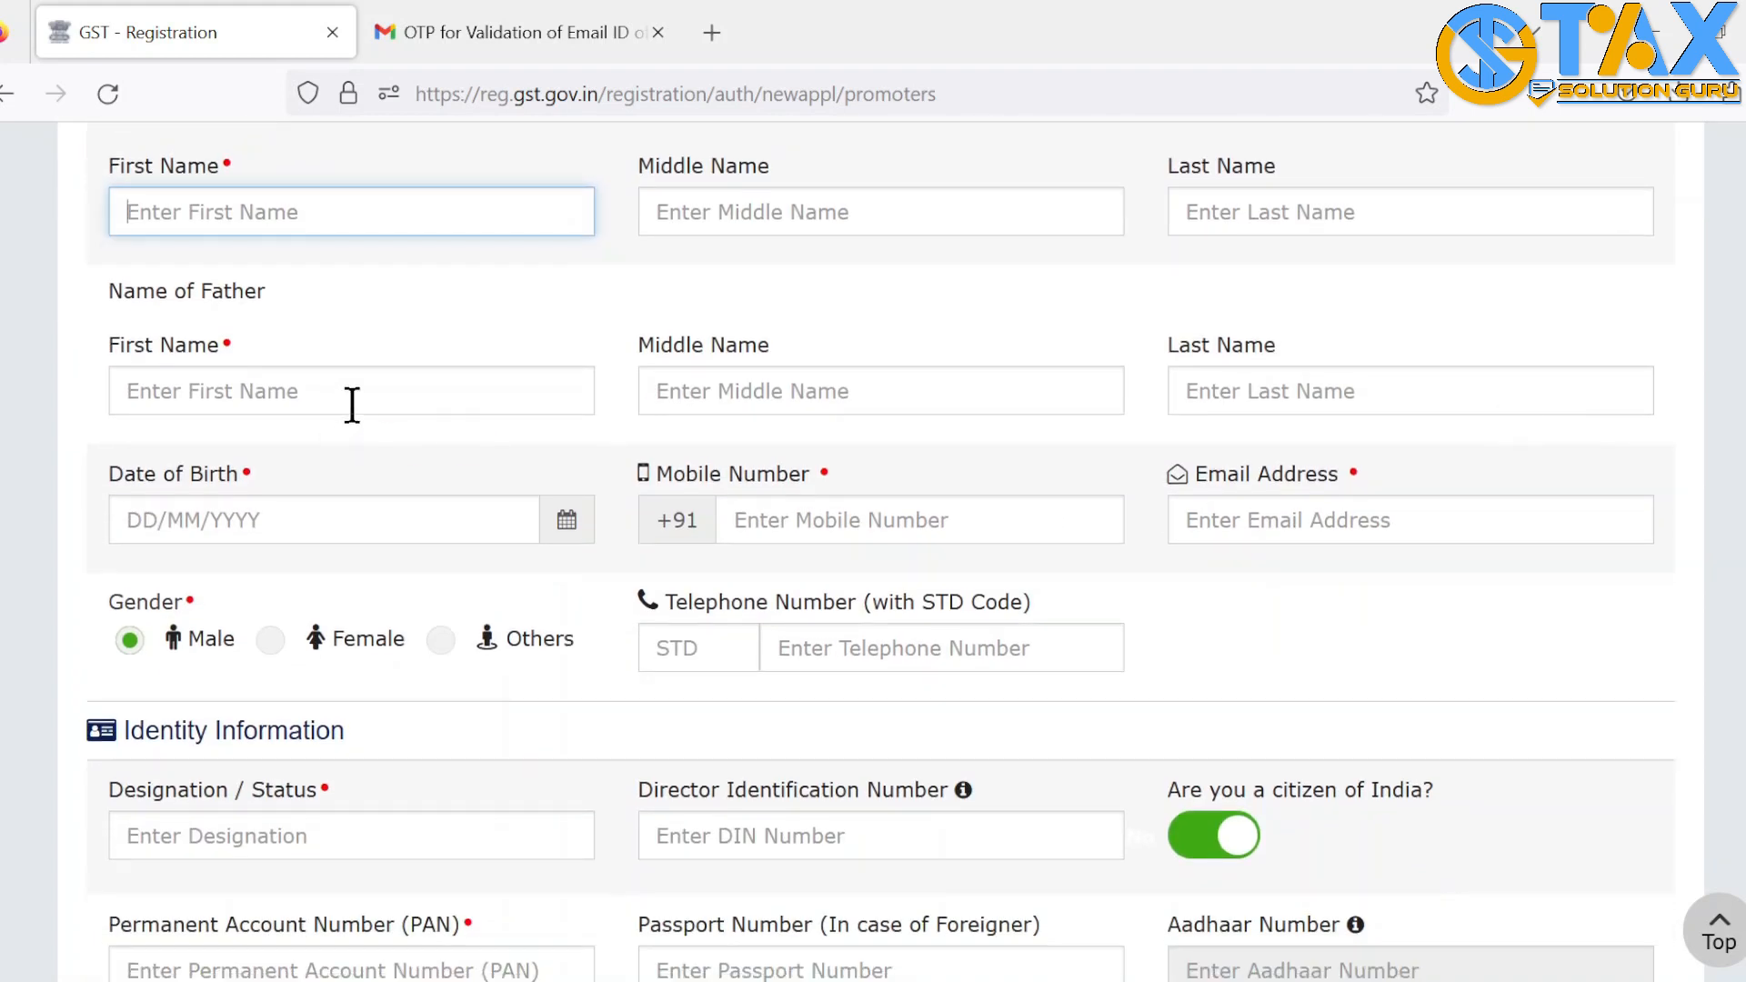
pyautogui.click(307, 525)
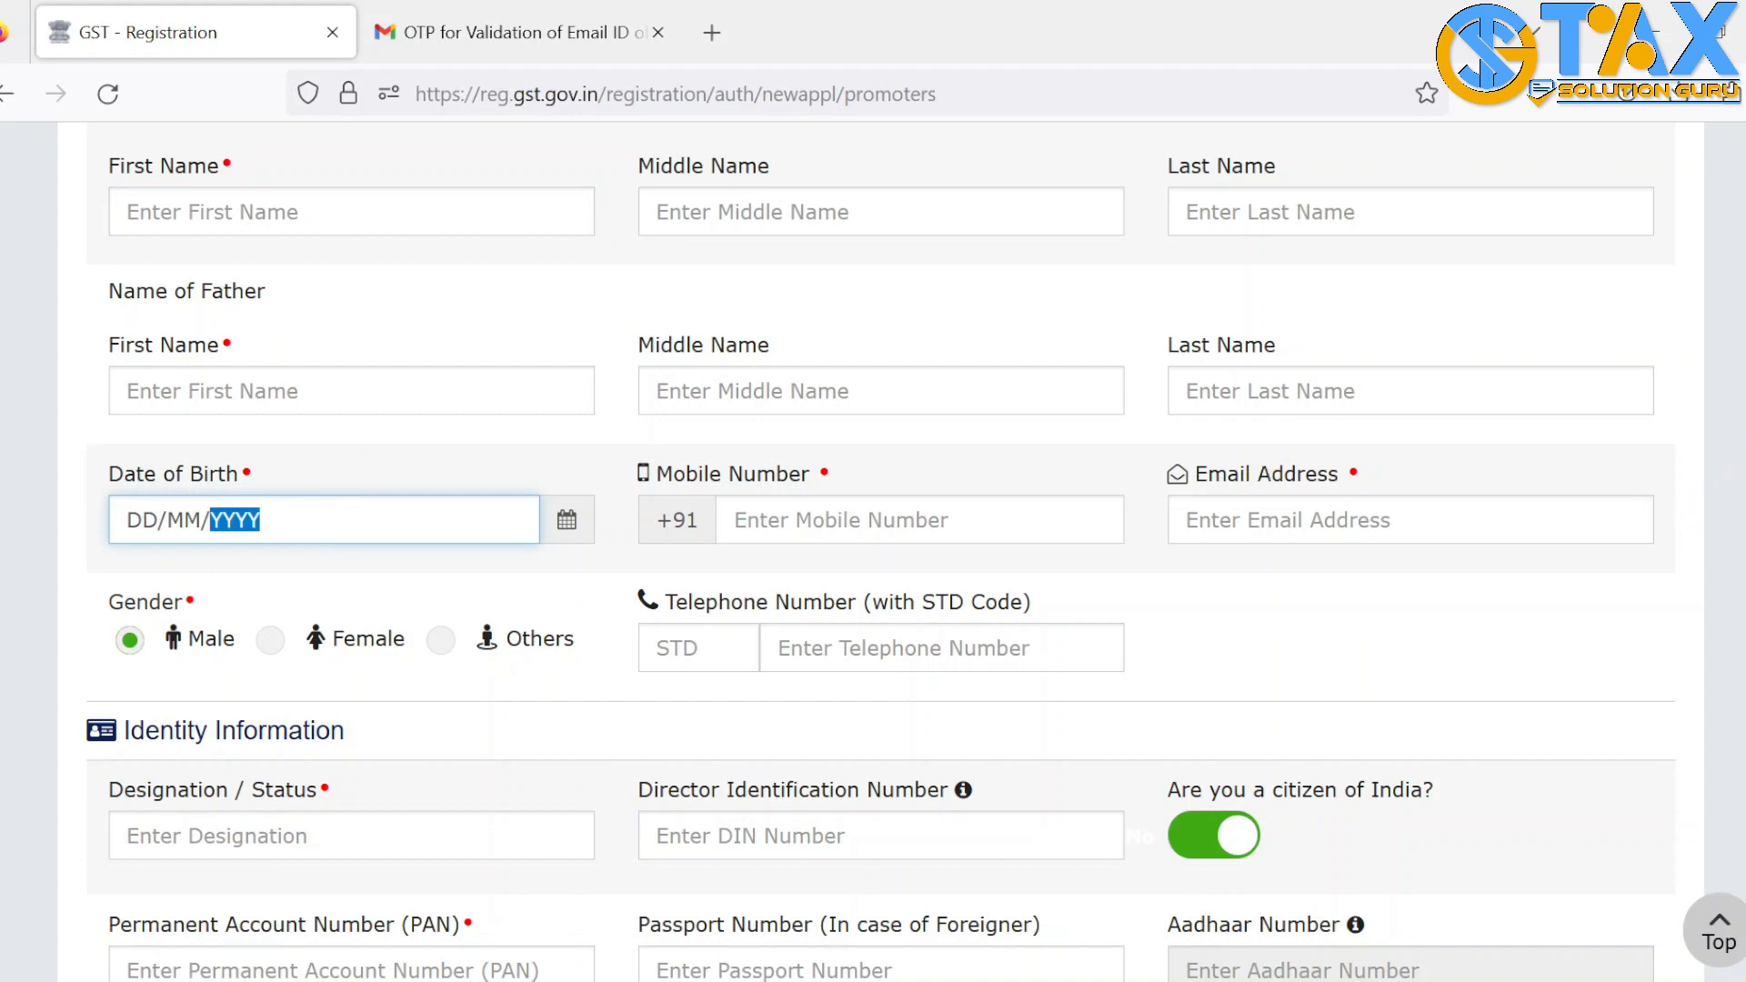
pyautogui.scroll(-3, 1267, 364)
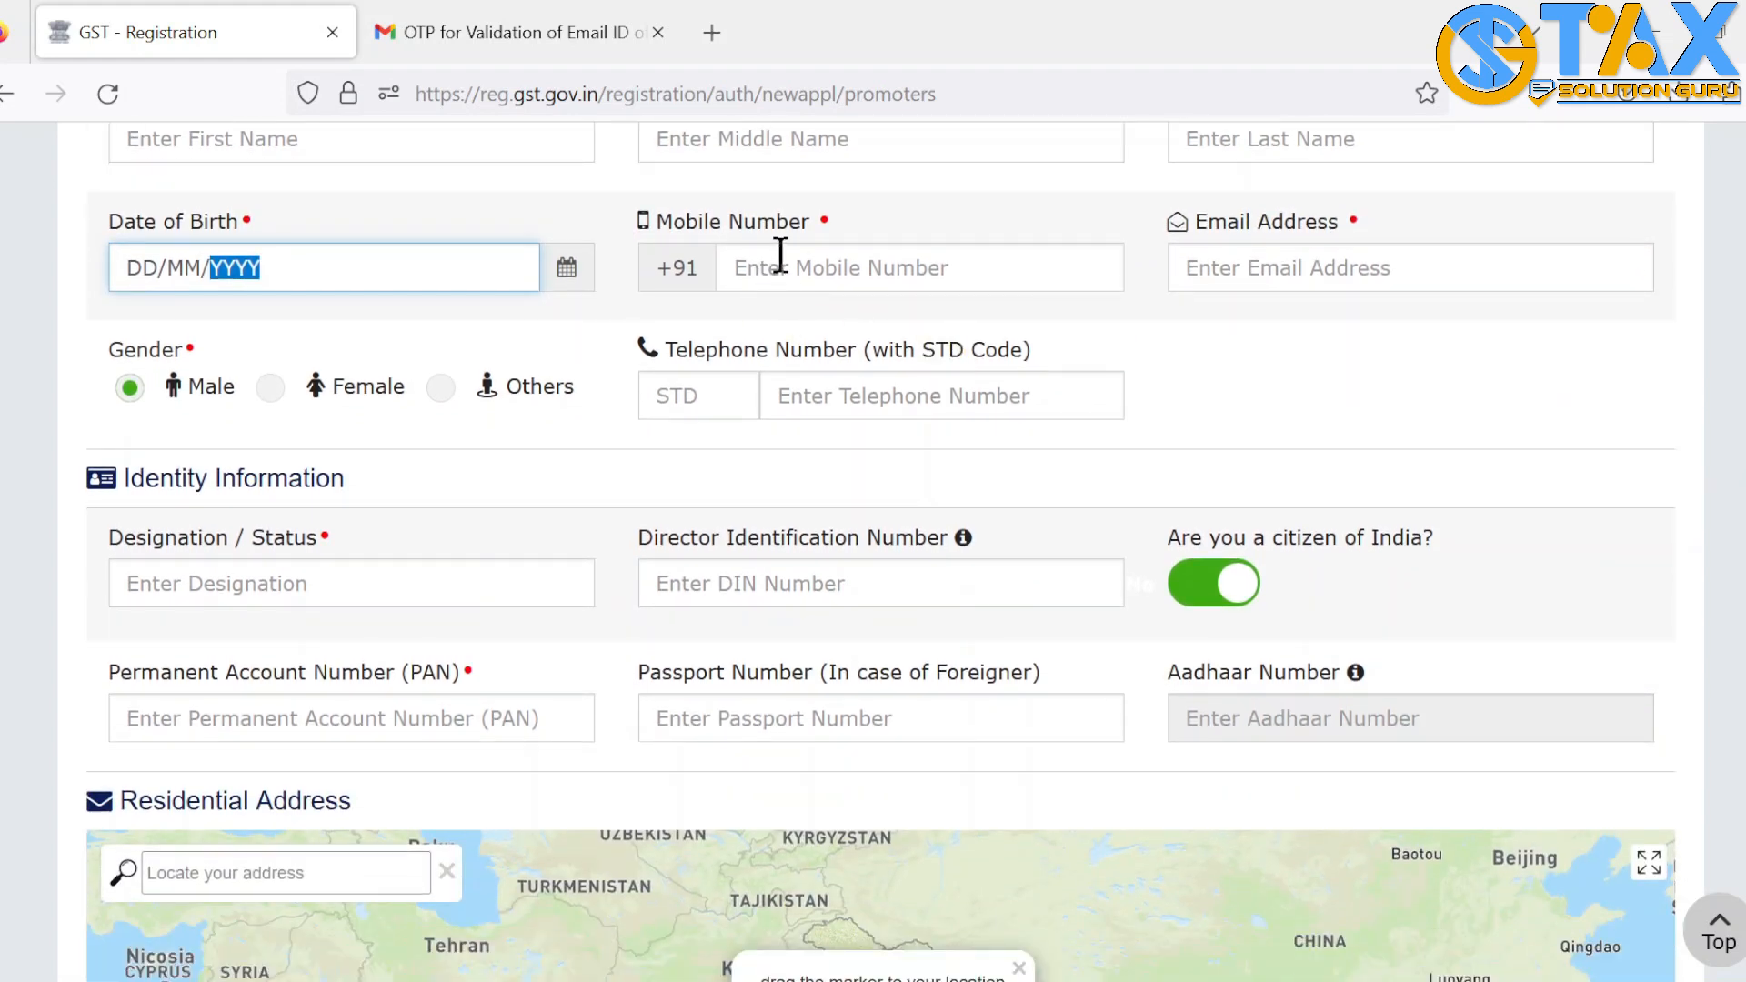
pyautogui.click(780, 256)
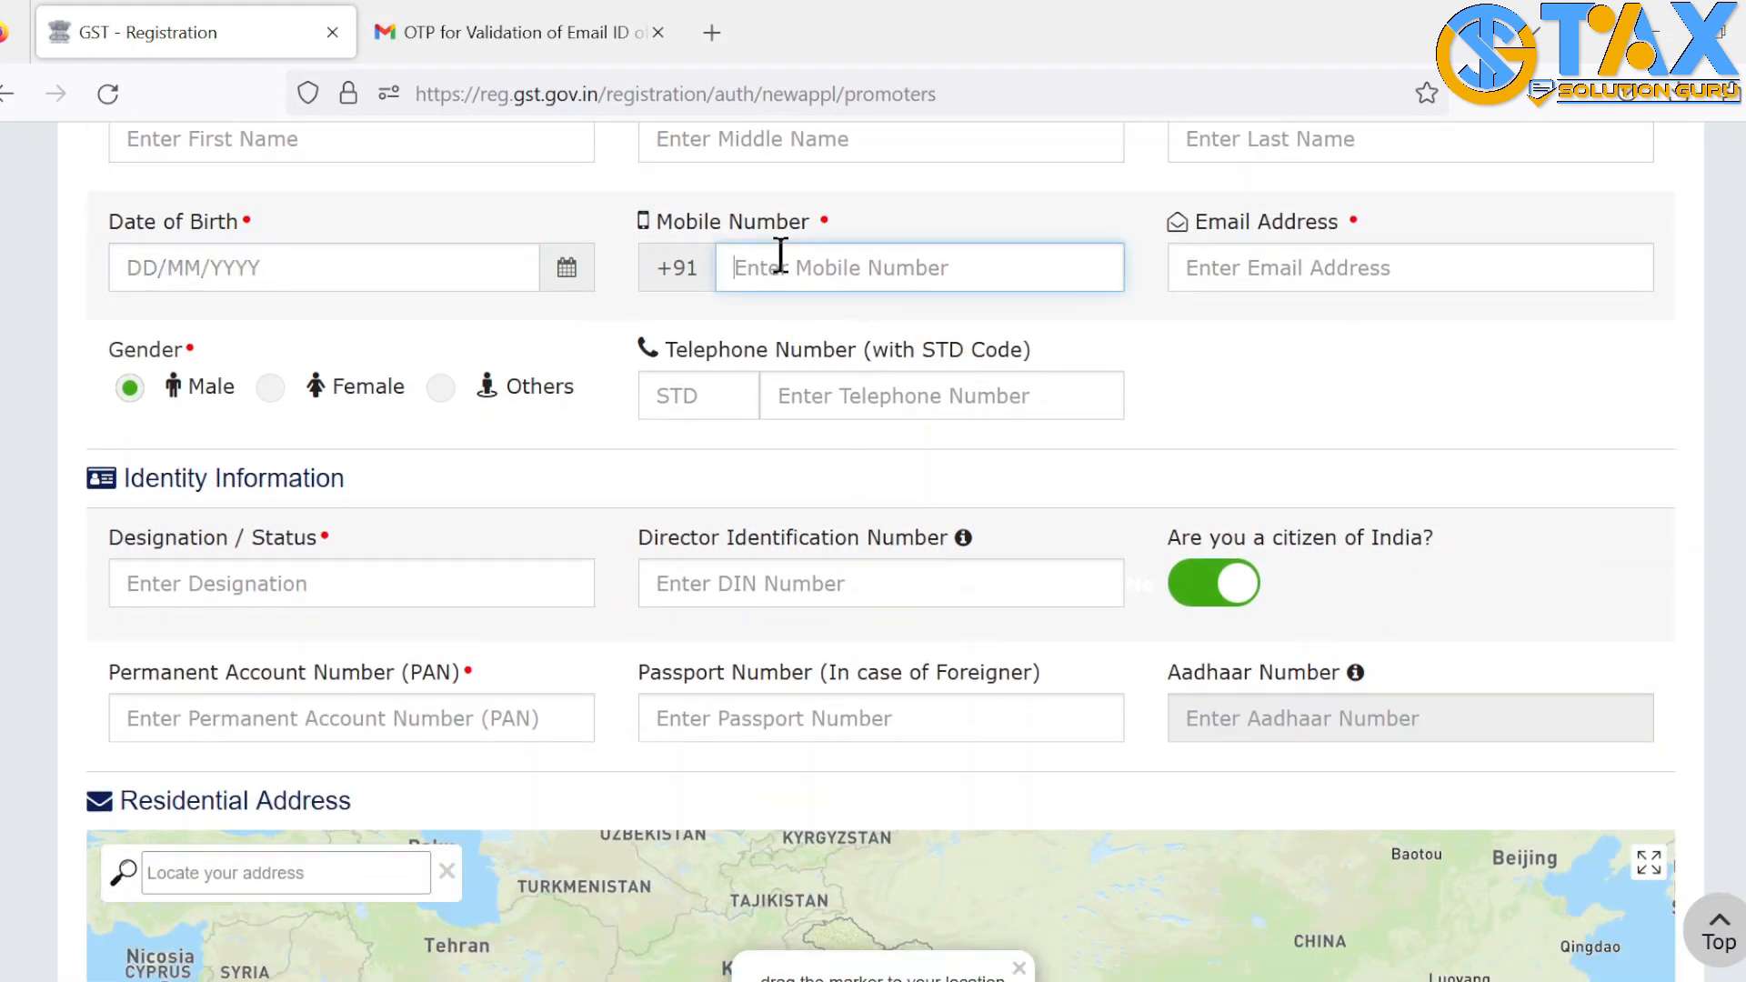
pyautogui.click(1304, 265)
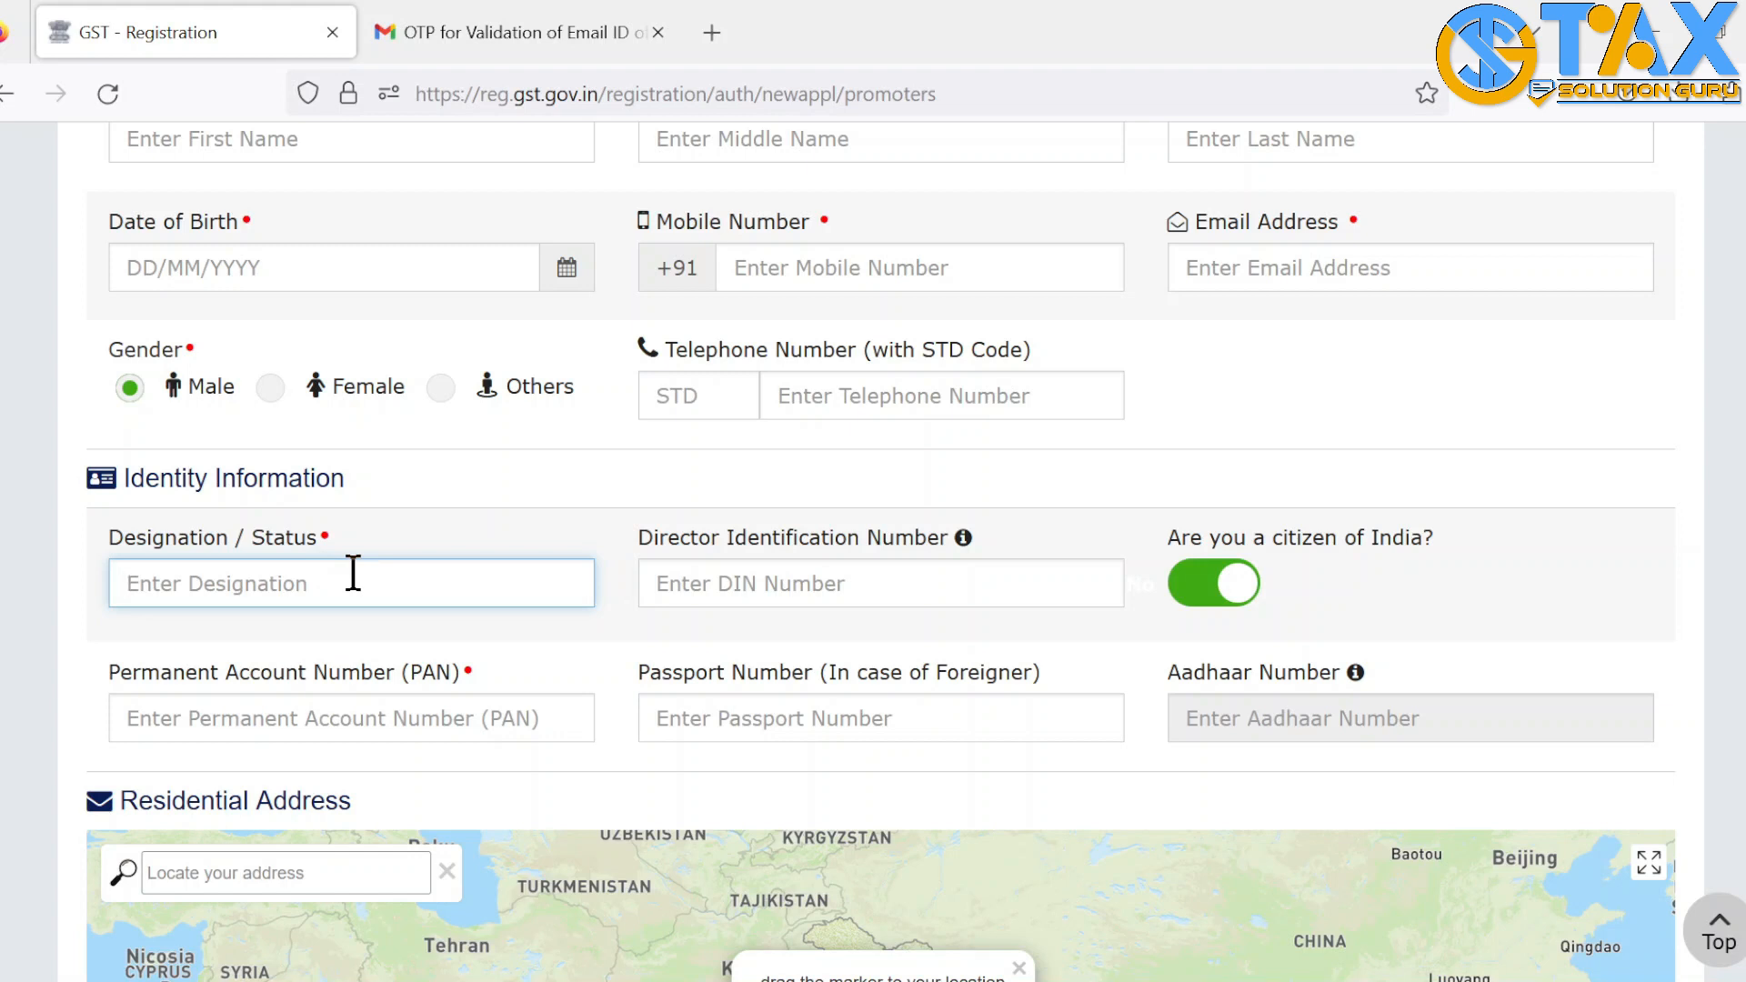
pyautogui.moveTo(639, 539); pyautogui.dragTo(989, 551)
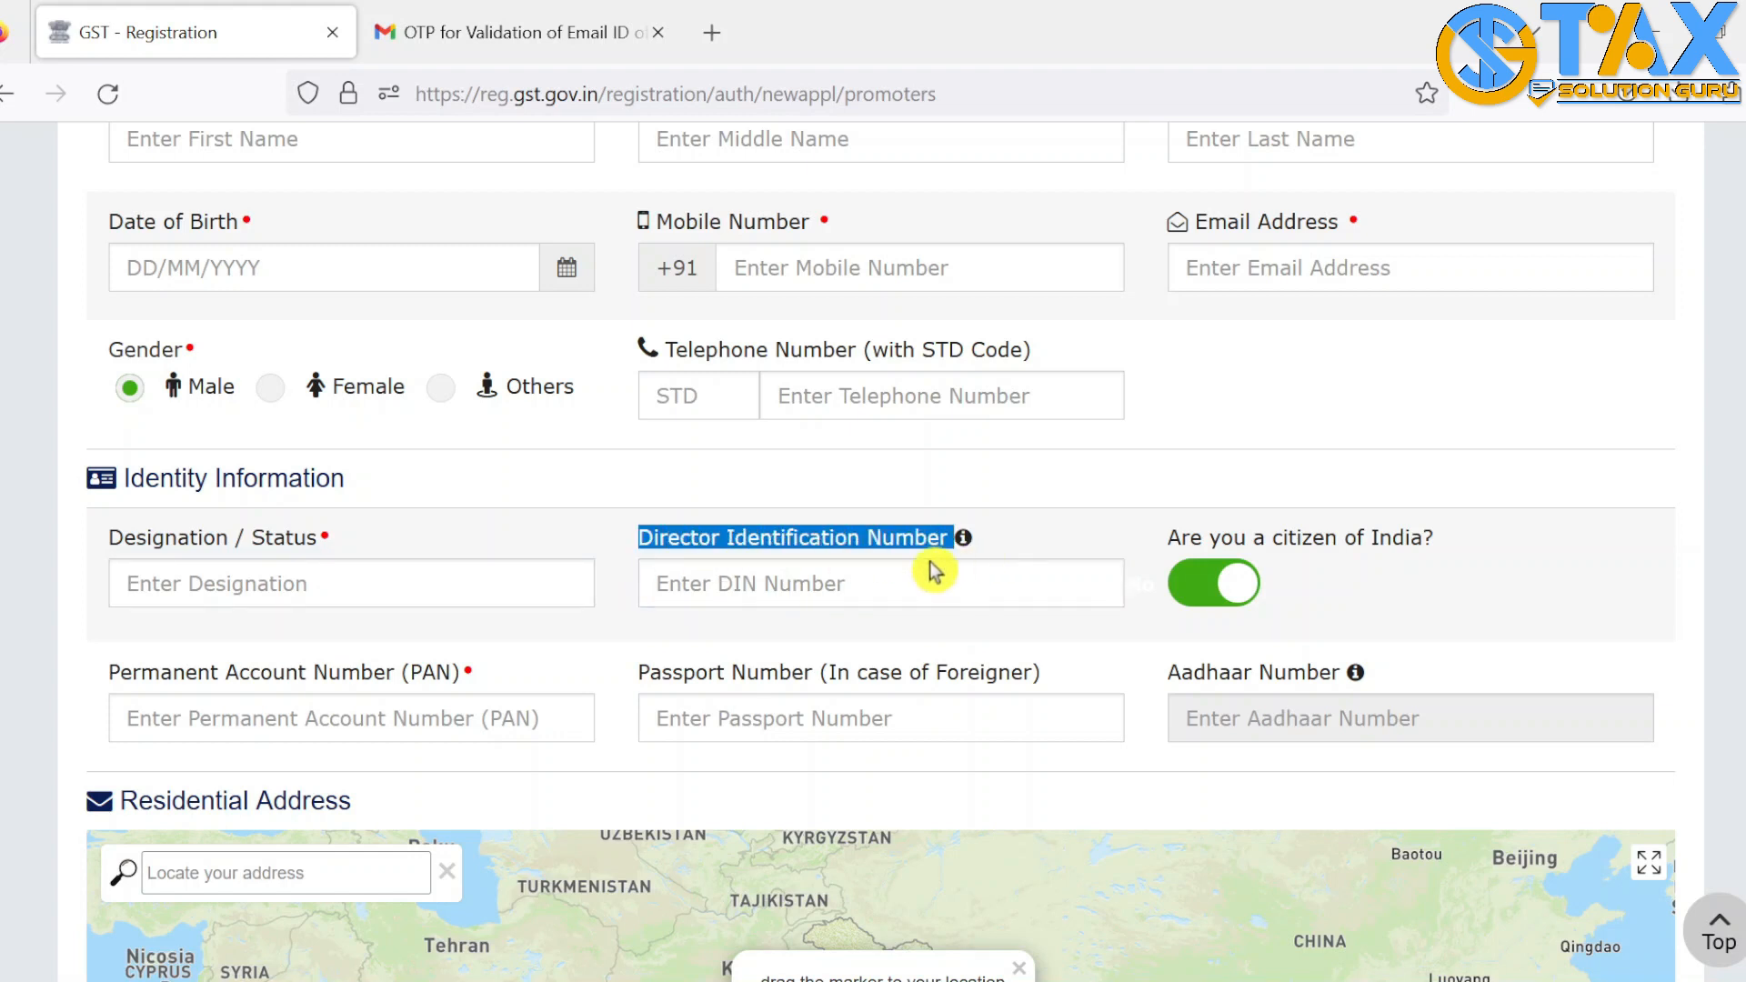
pyautogui.click(889, 585)
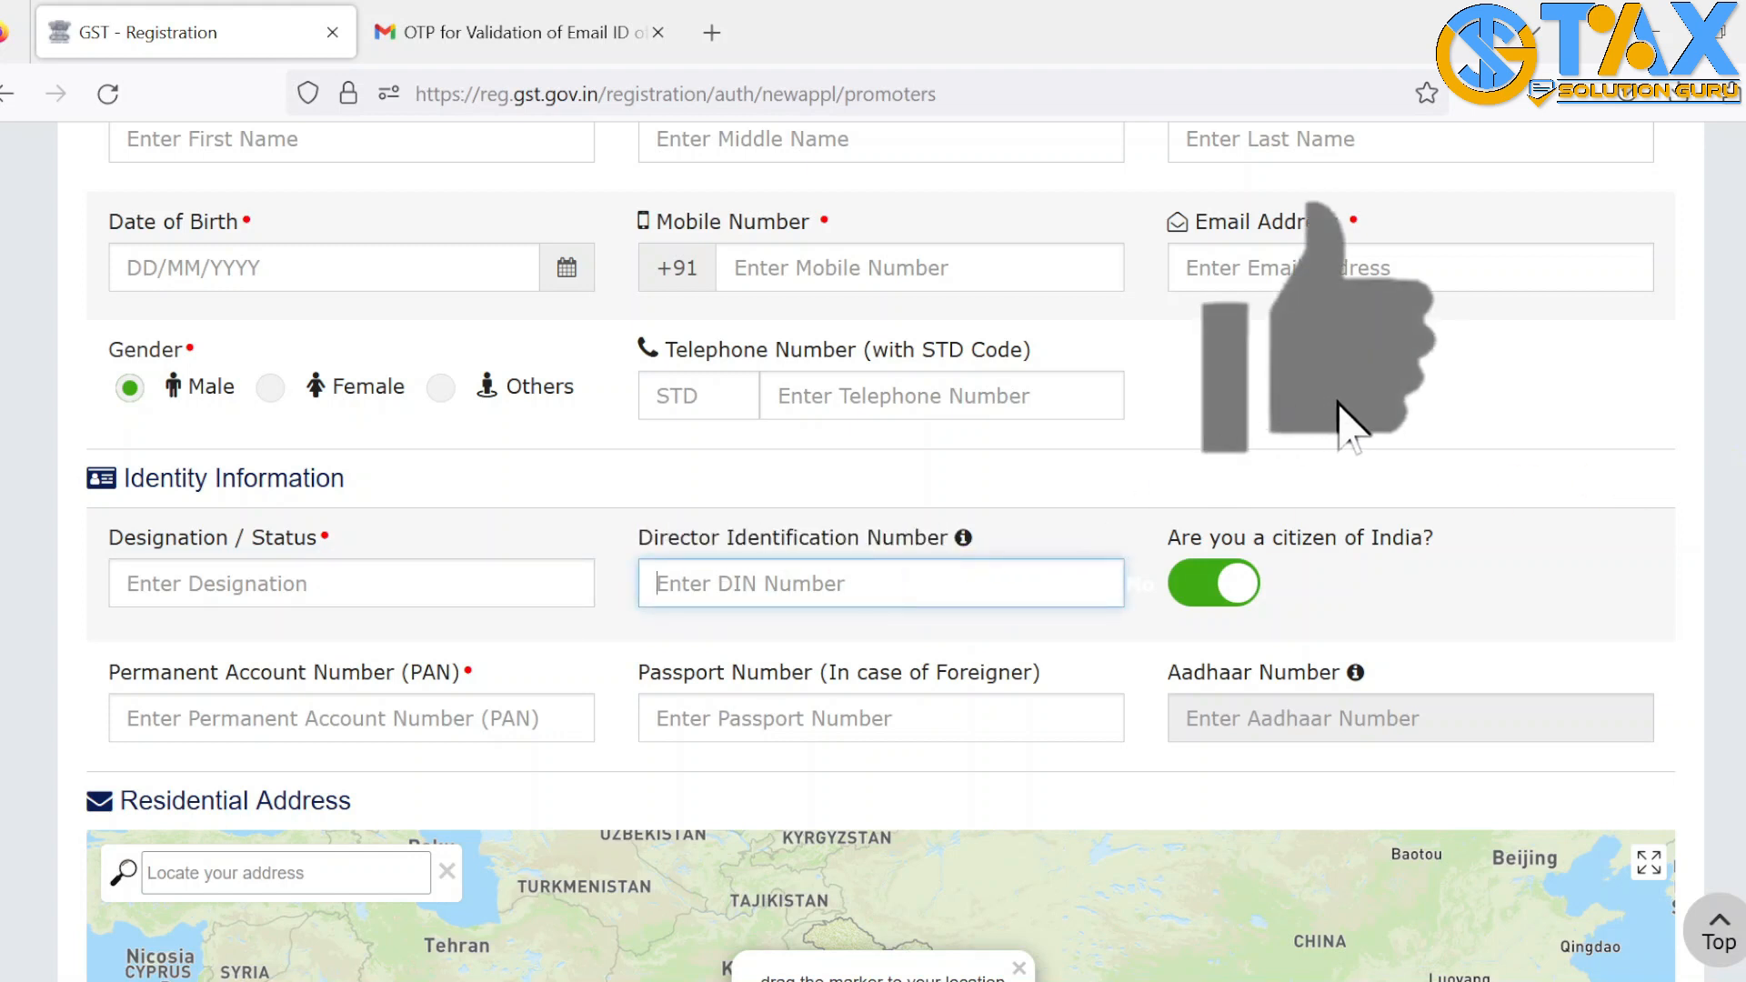
pyautogui.scroll(-5, 1346, 422)
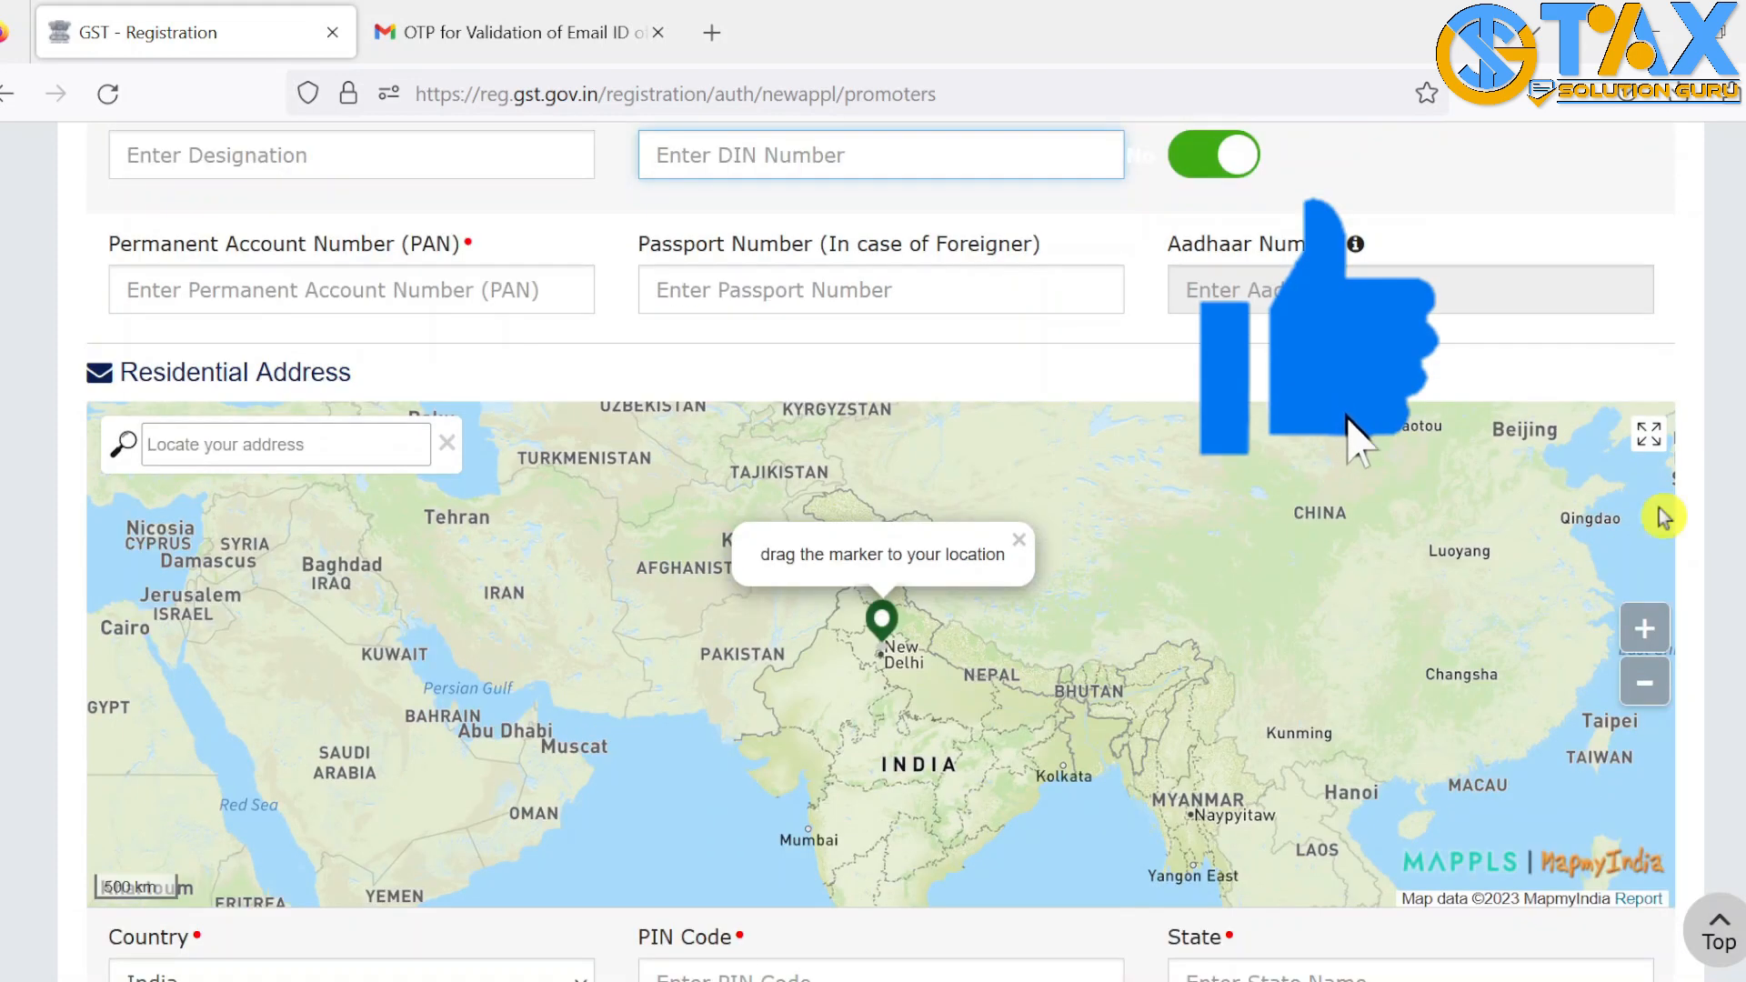
pyautogui.click(335, 306)
pyautogui.scroll(-7, 881, 551)
pyautogui.scroll(12, 881, 551)
pyautogui.scroll(-4, 881, 551)
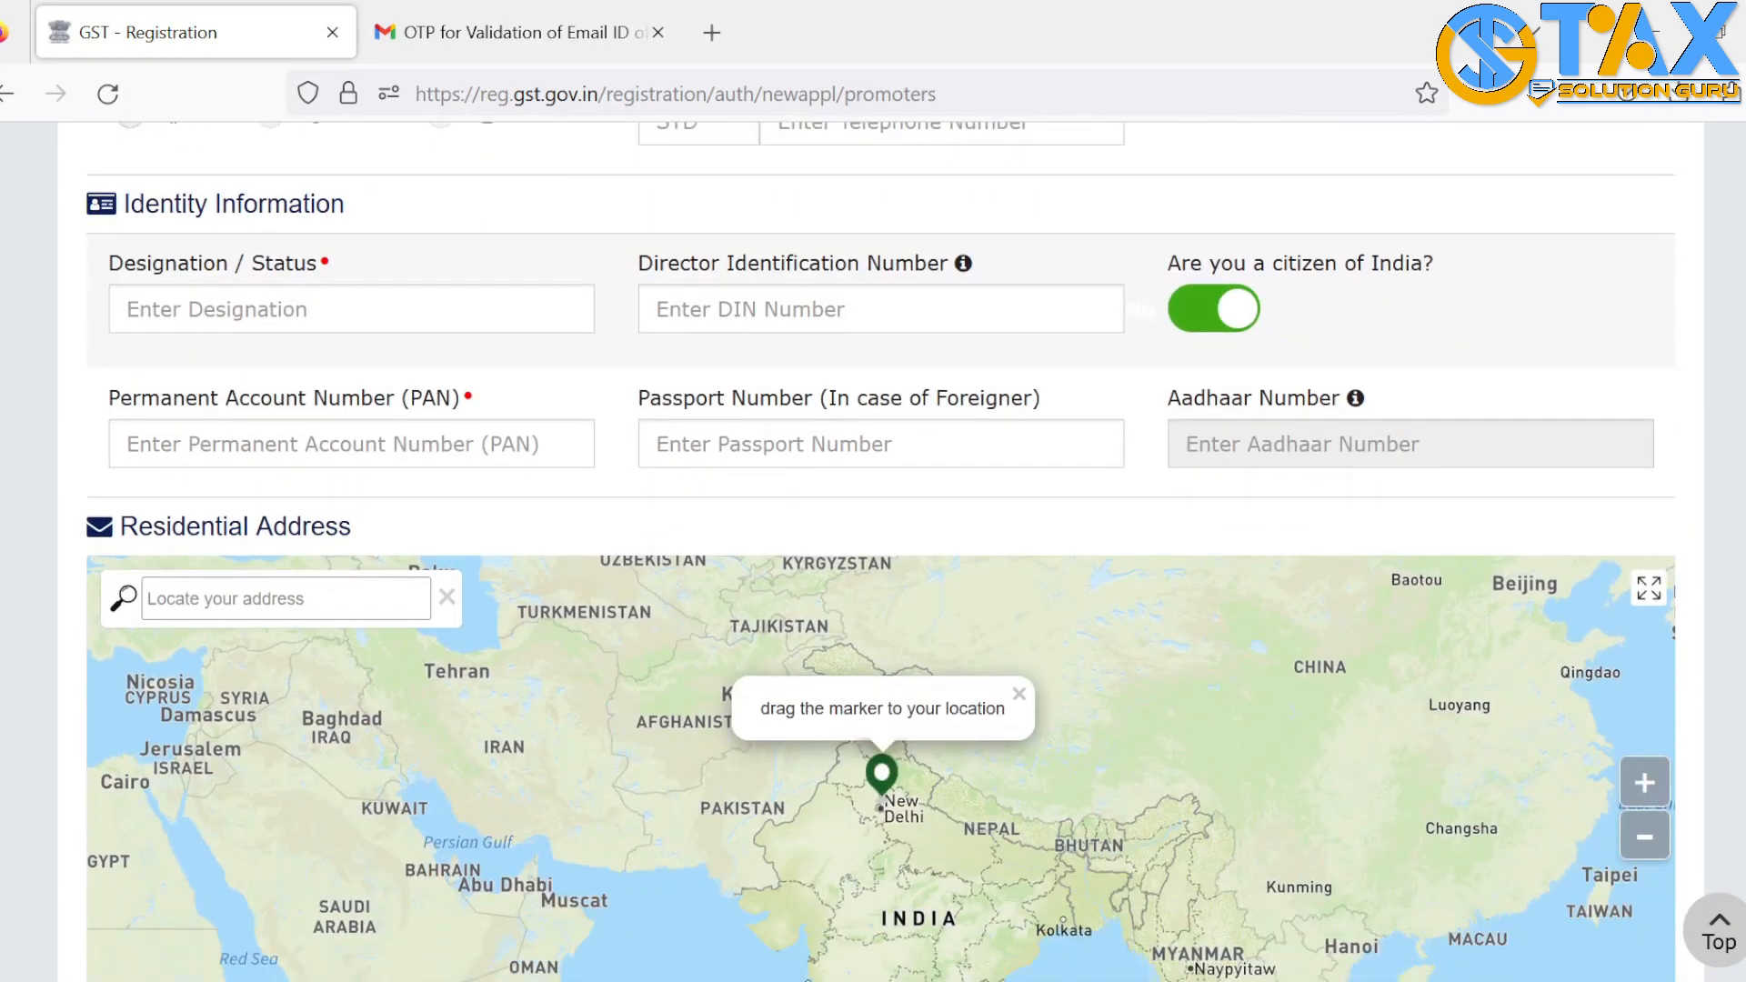
pyautogui.scroll(-3, 1003, 466)
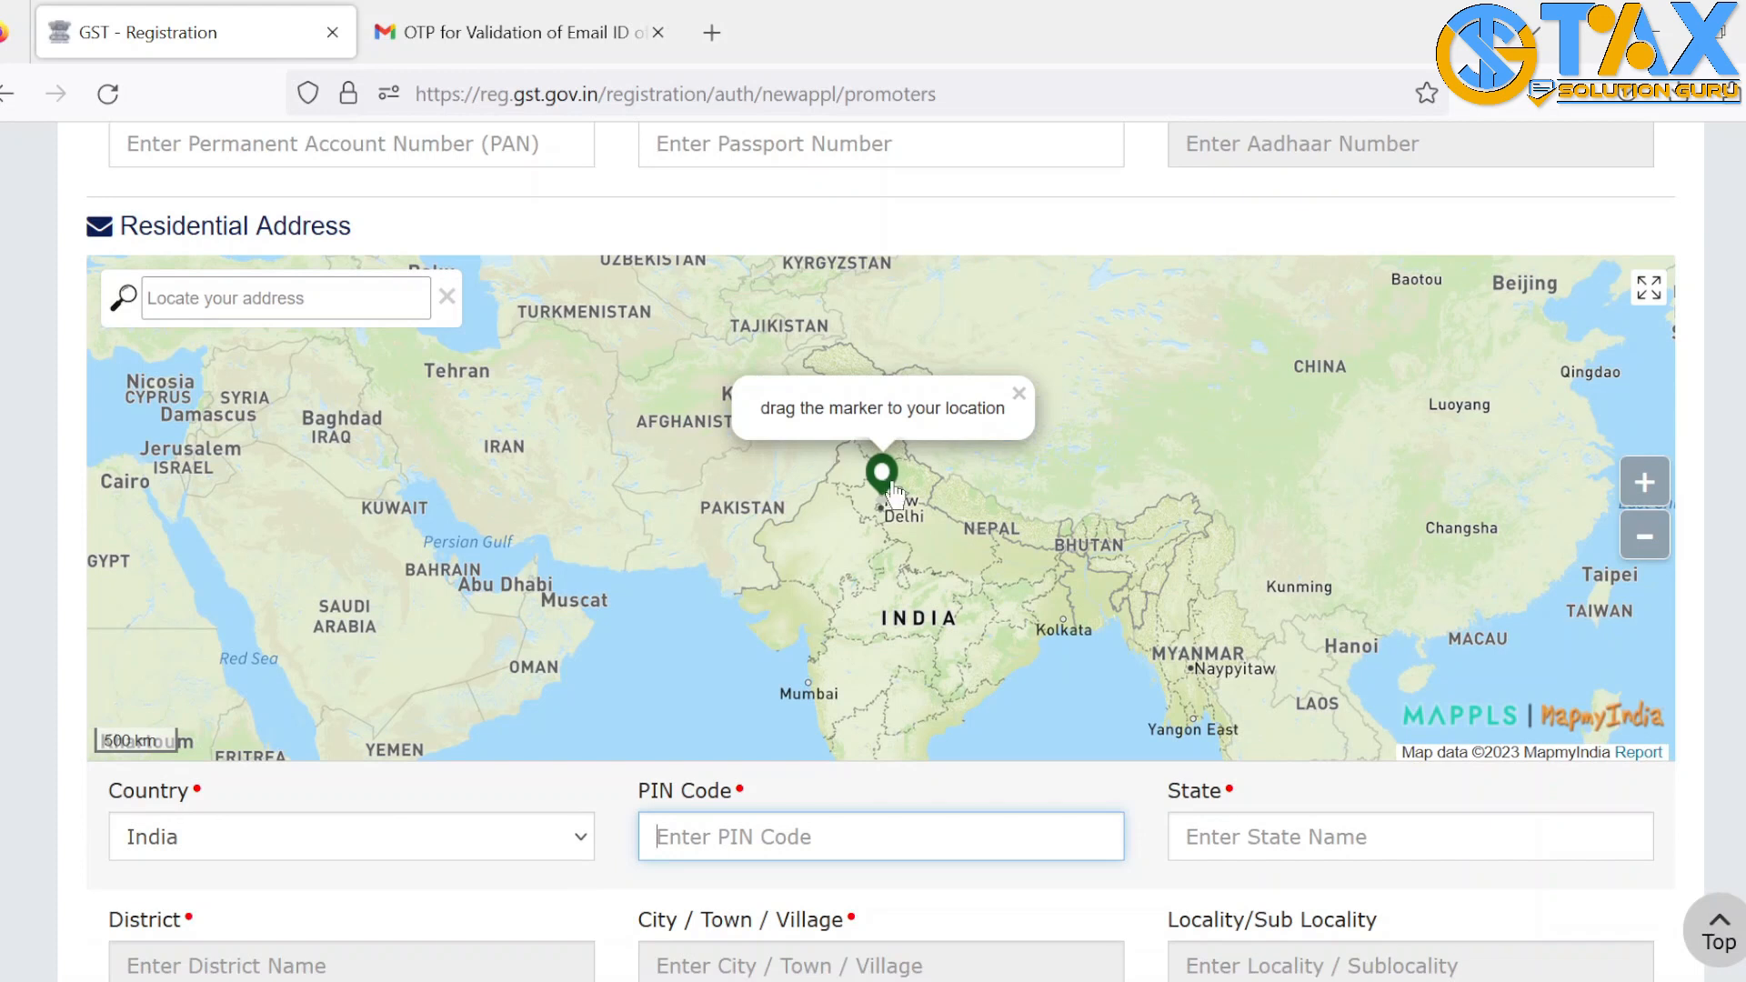
# Place the residence map marker, upload the promoter's photo, and save despite the blank-locality warning
pyautogui.moveTo(882, 482)
pyautogui.mouseDown()
pyautogui.moveTo(1002, 502)
pyautogui.moveTo(915, 509)
pyautogui.moveTo(884, 475)
pyautogui.mouseUp()
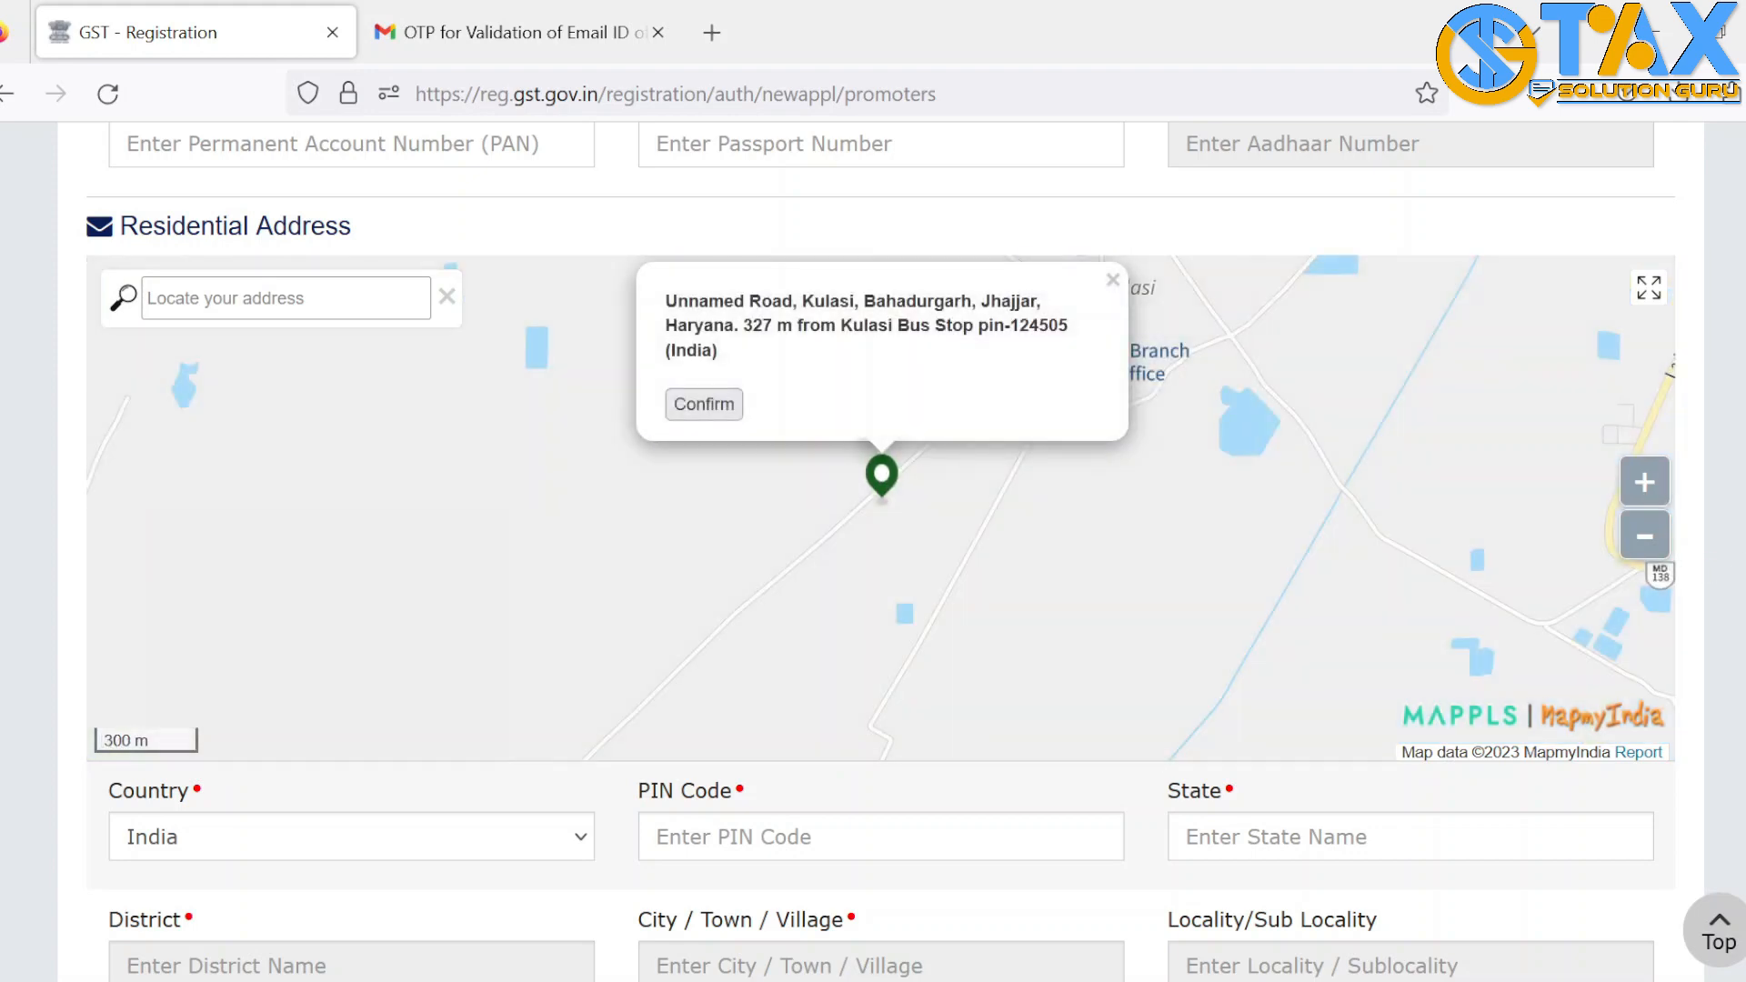
pyautogui.scroll(-4, 821, 404)
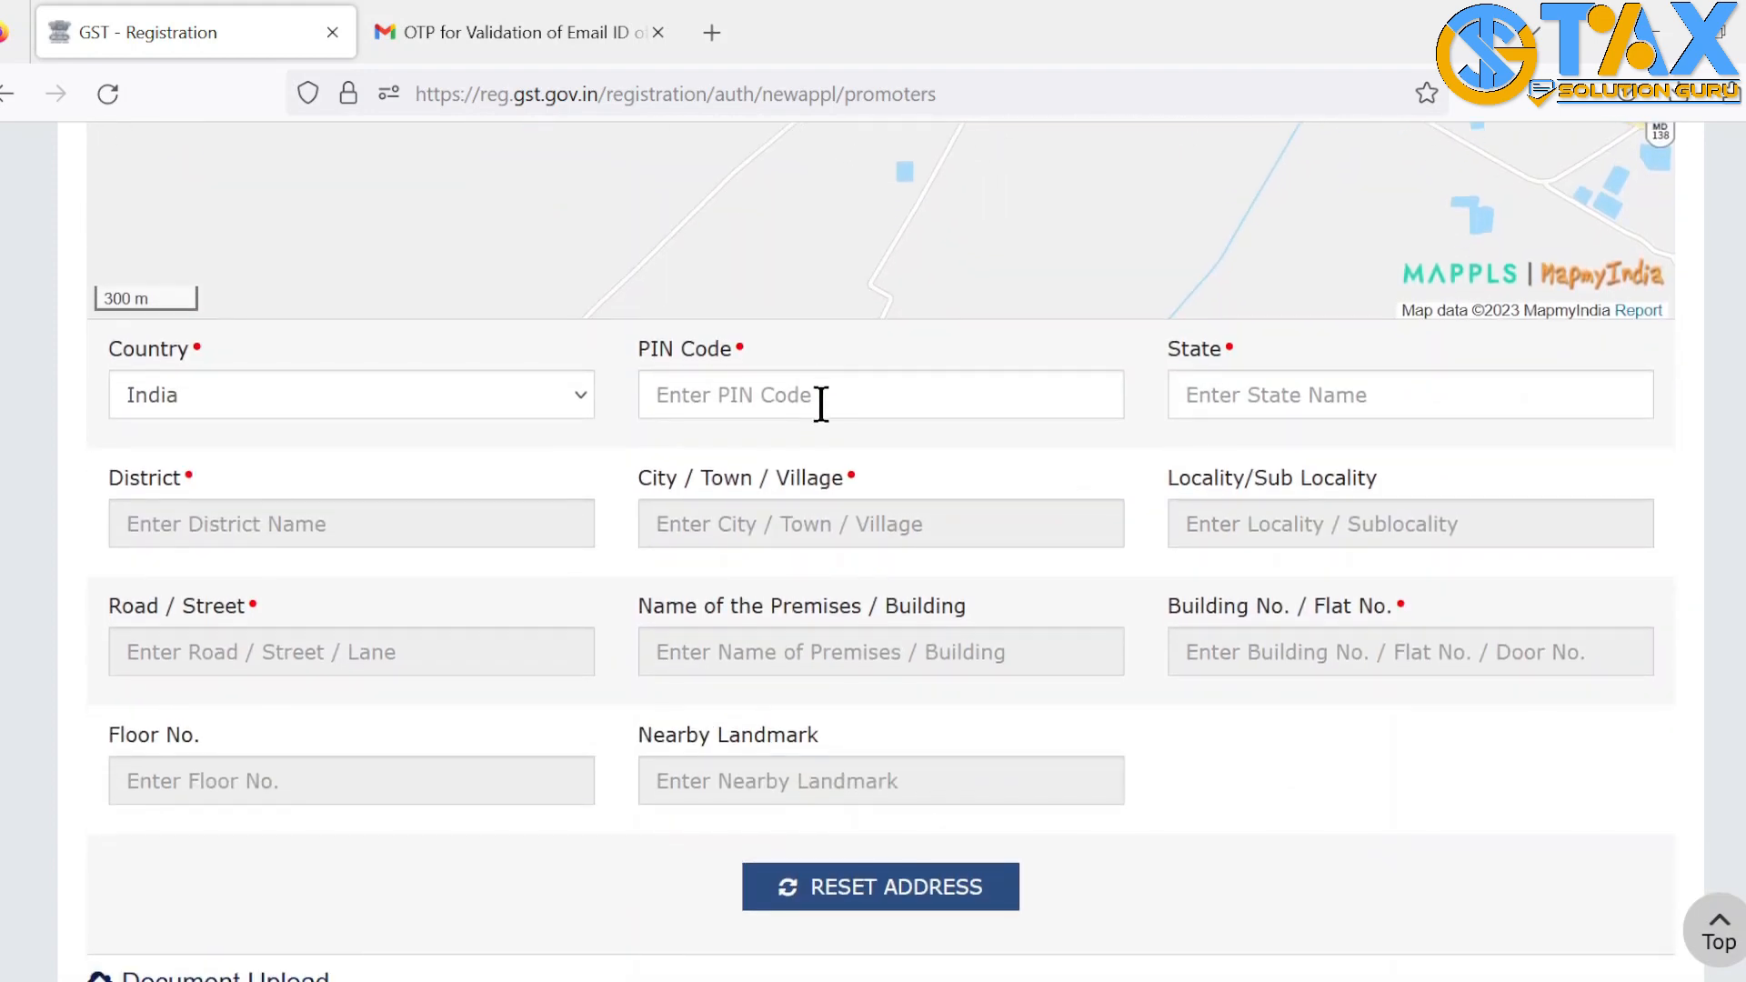
pyautogui.click(822, 411)
pyautogui.scroll(-7, 187, 273)
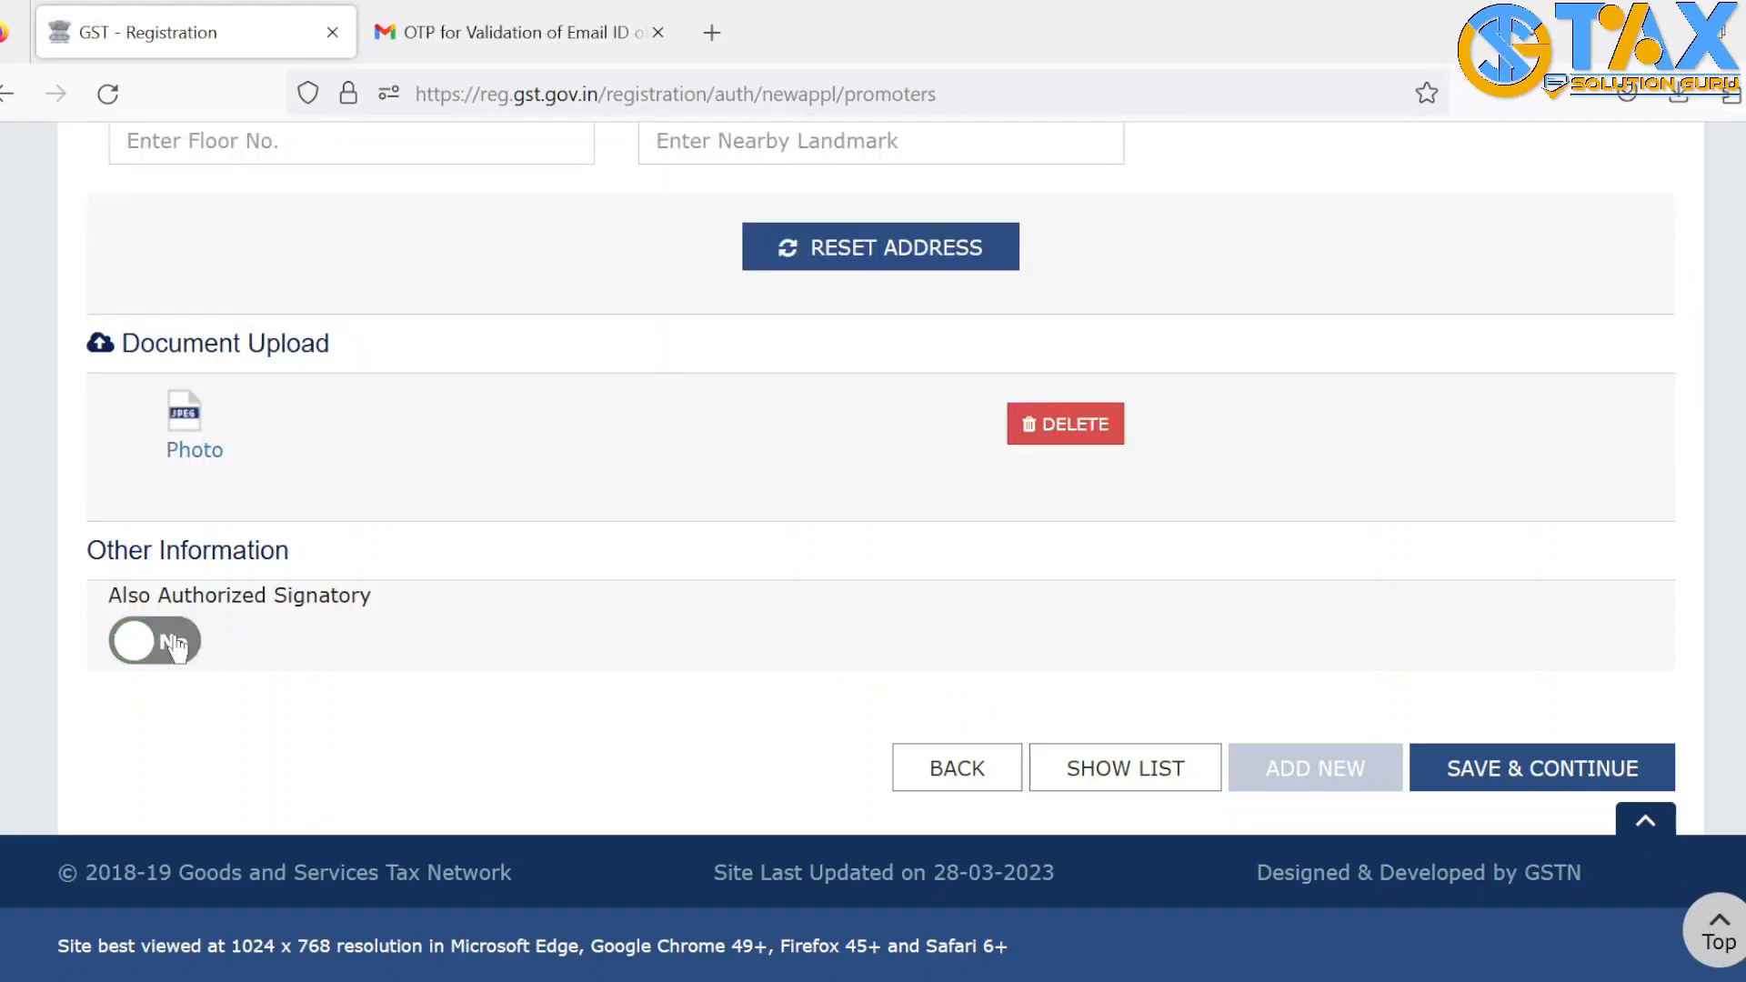
pyautogui.click(178, 644)
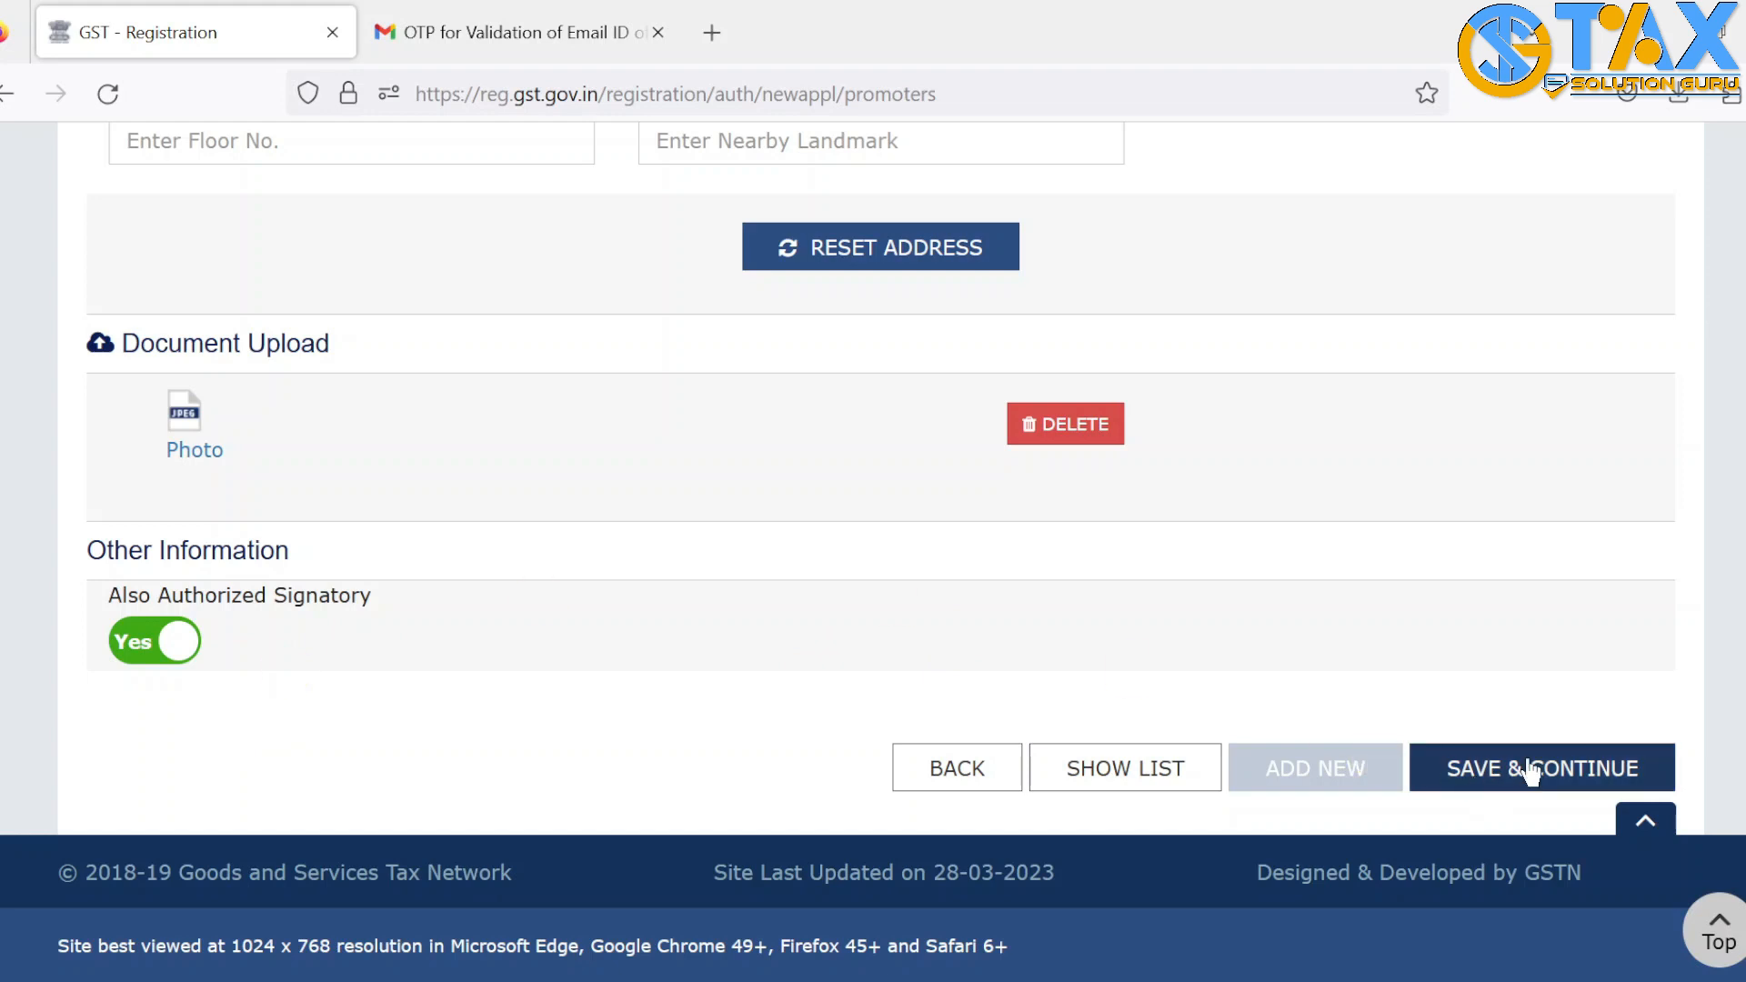
pyautogui.click(1530, 768)
pyautogui.click(824, 564)
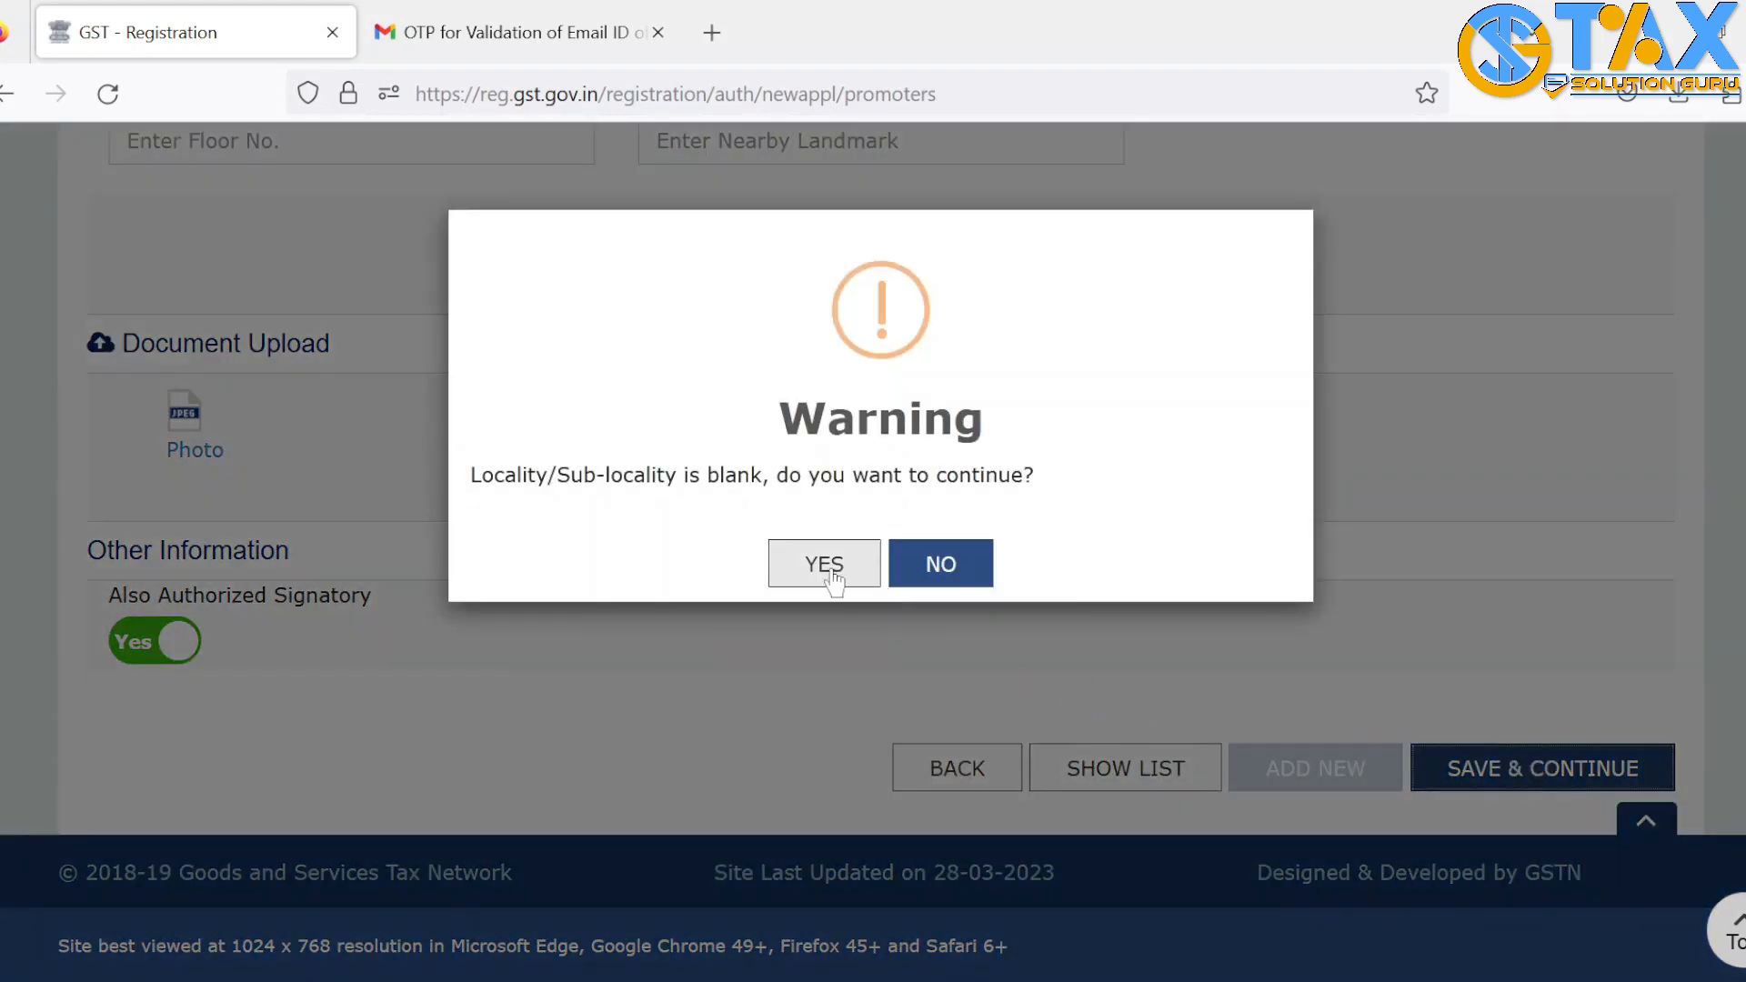
# Tick Primary Authorized Signatory, keep Authorized Representative off, and save the step
pyautogui.click(114, 237)
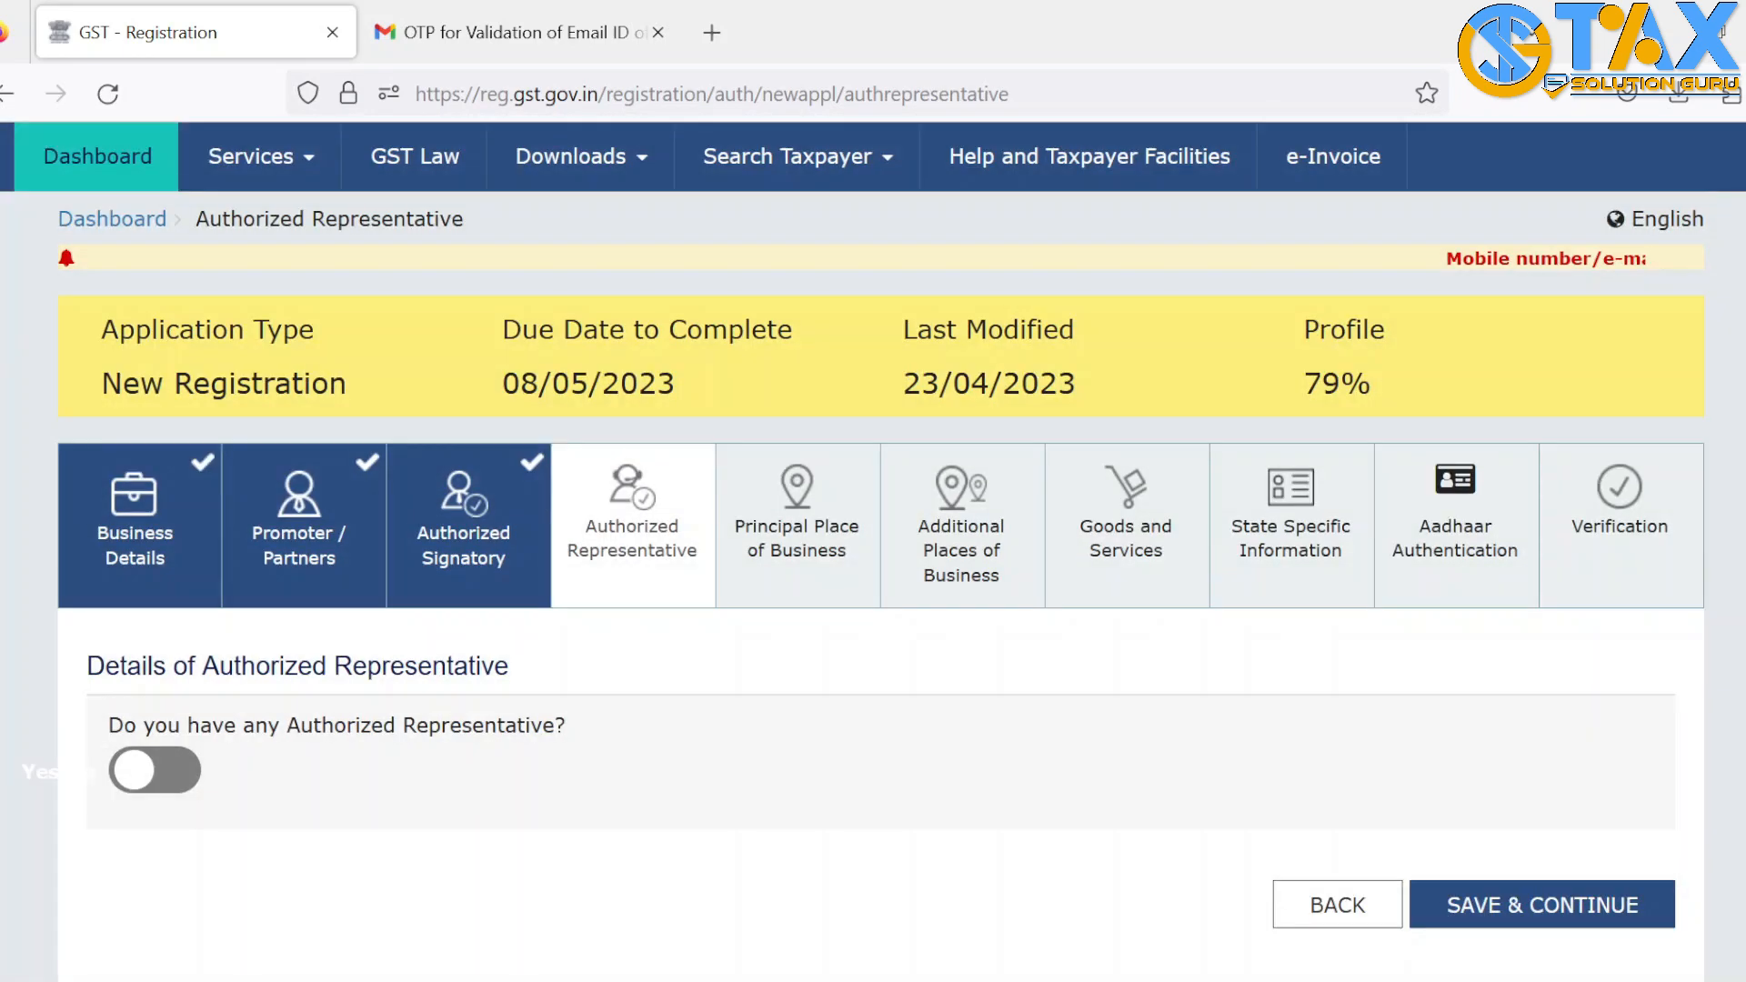
pyautogui.scroll(-2, 272, 455)
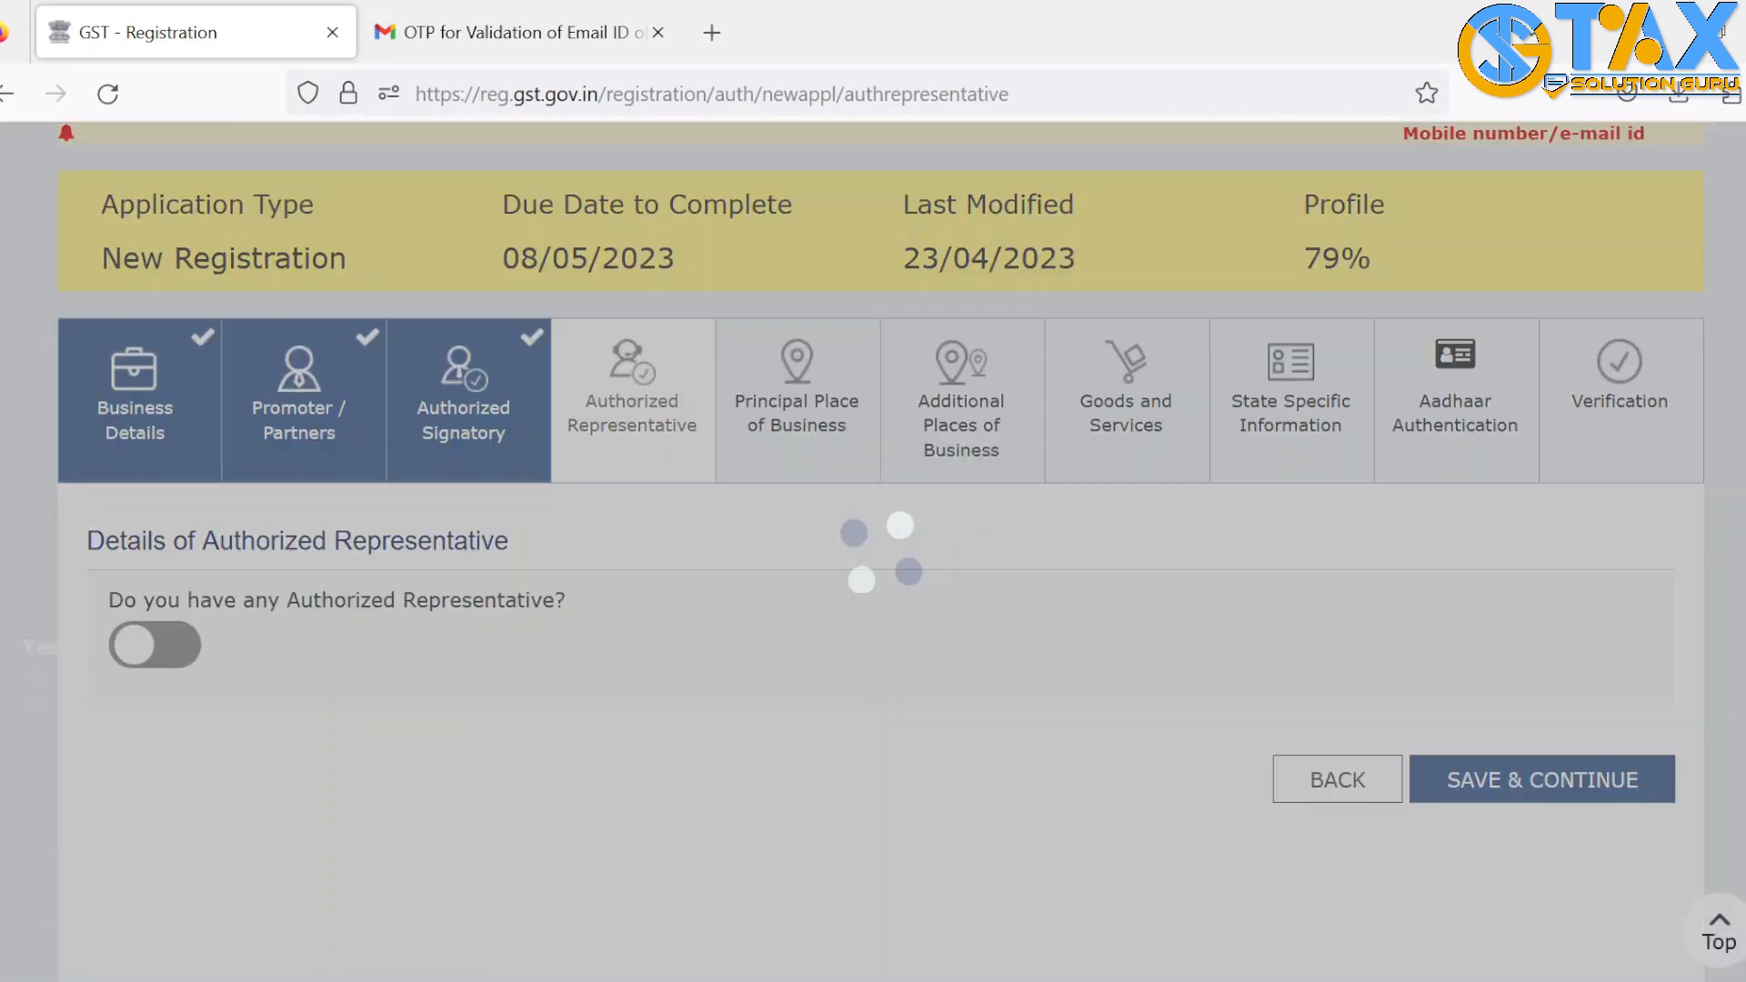
pyautogui.moveTo(202, 465); pyautogui.dragTo(542, 472)
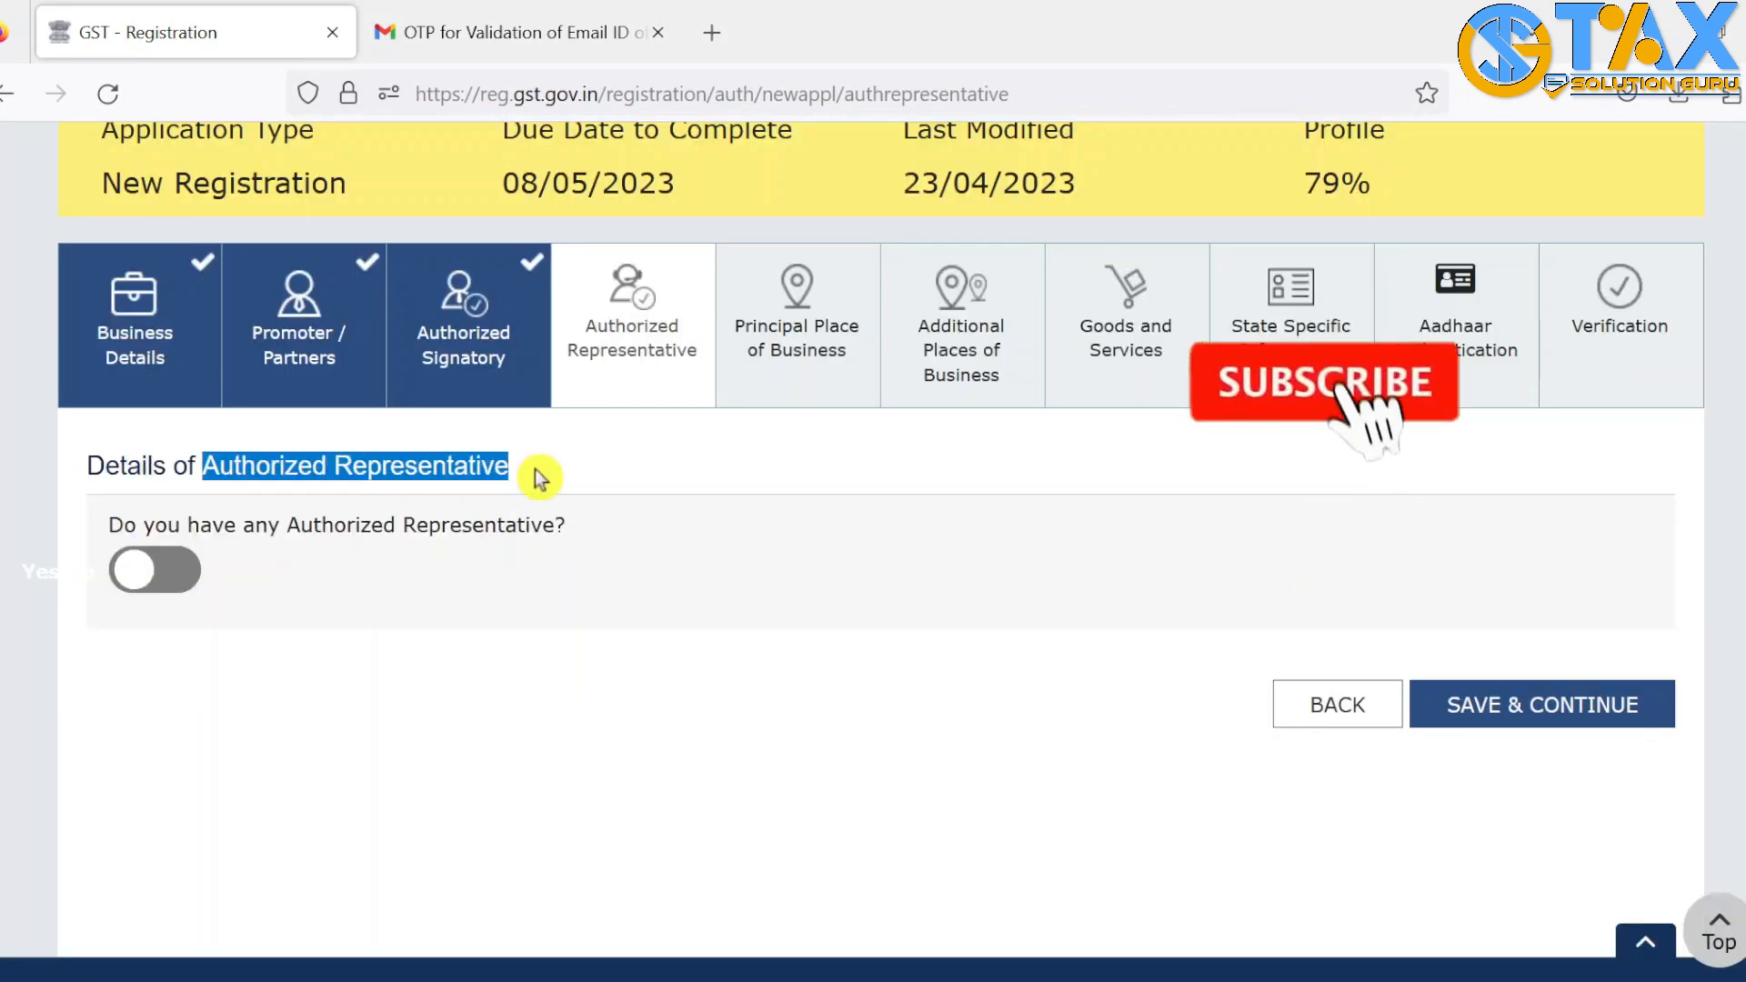
pyautogui.click(166, 571)
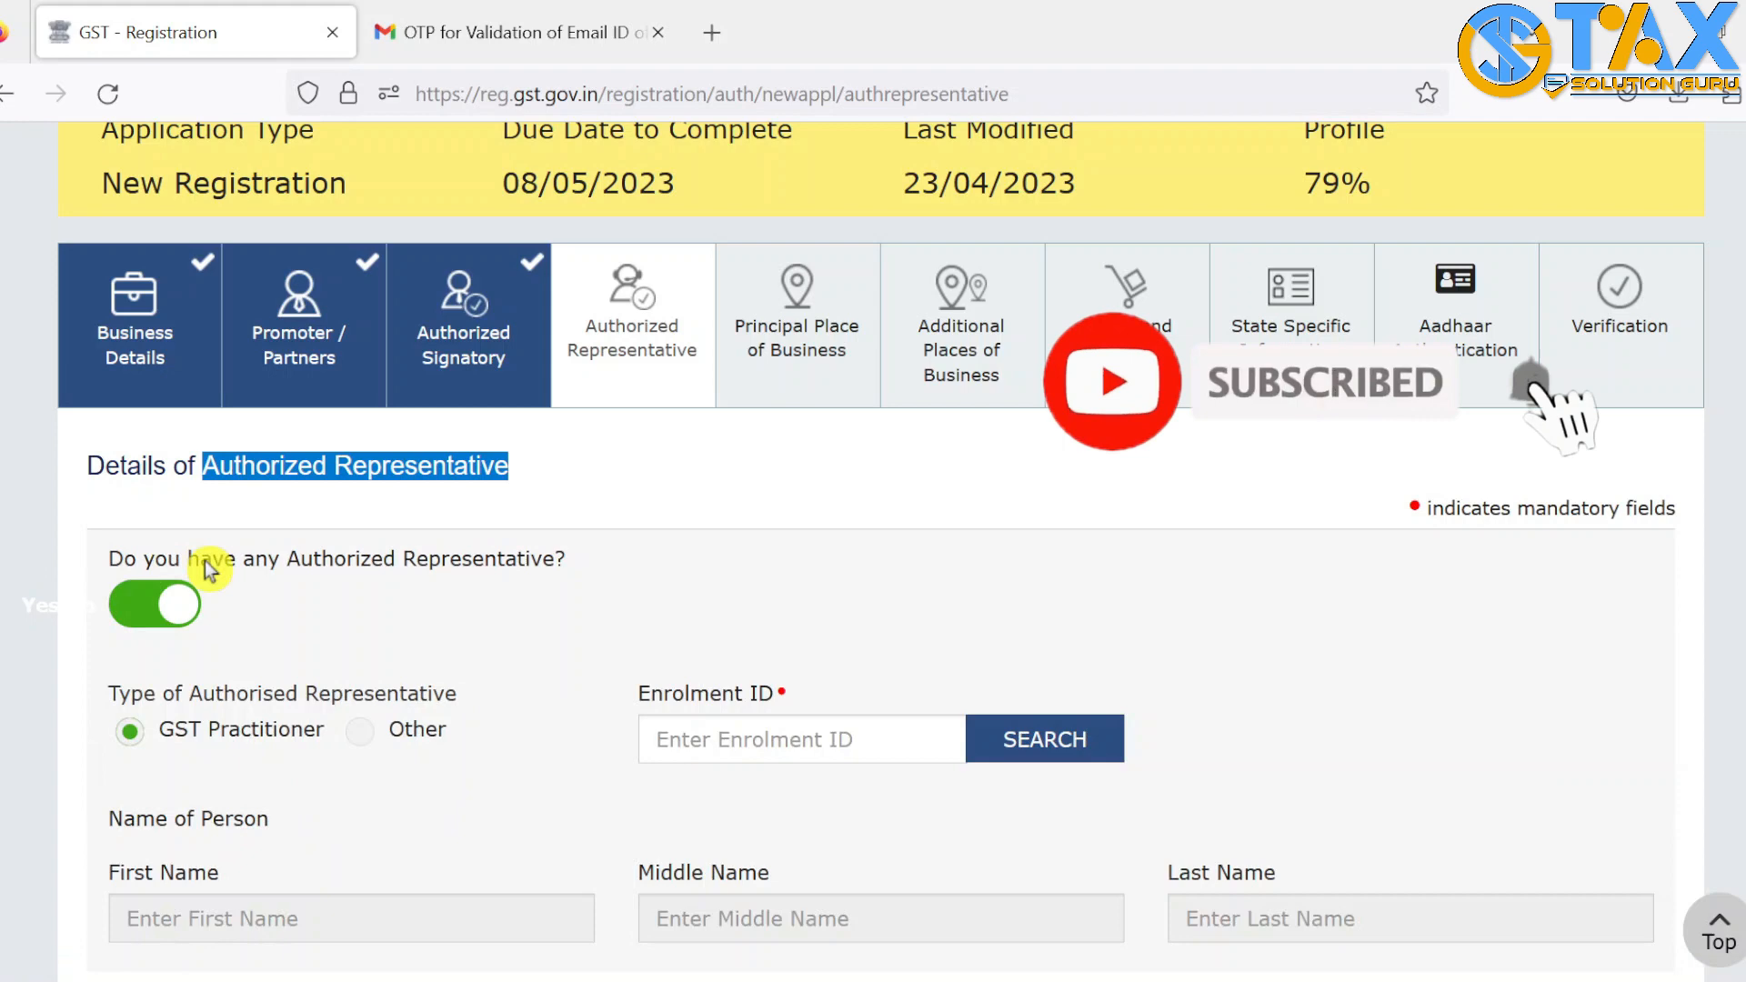
pyautogui.click(141, 602)
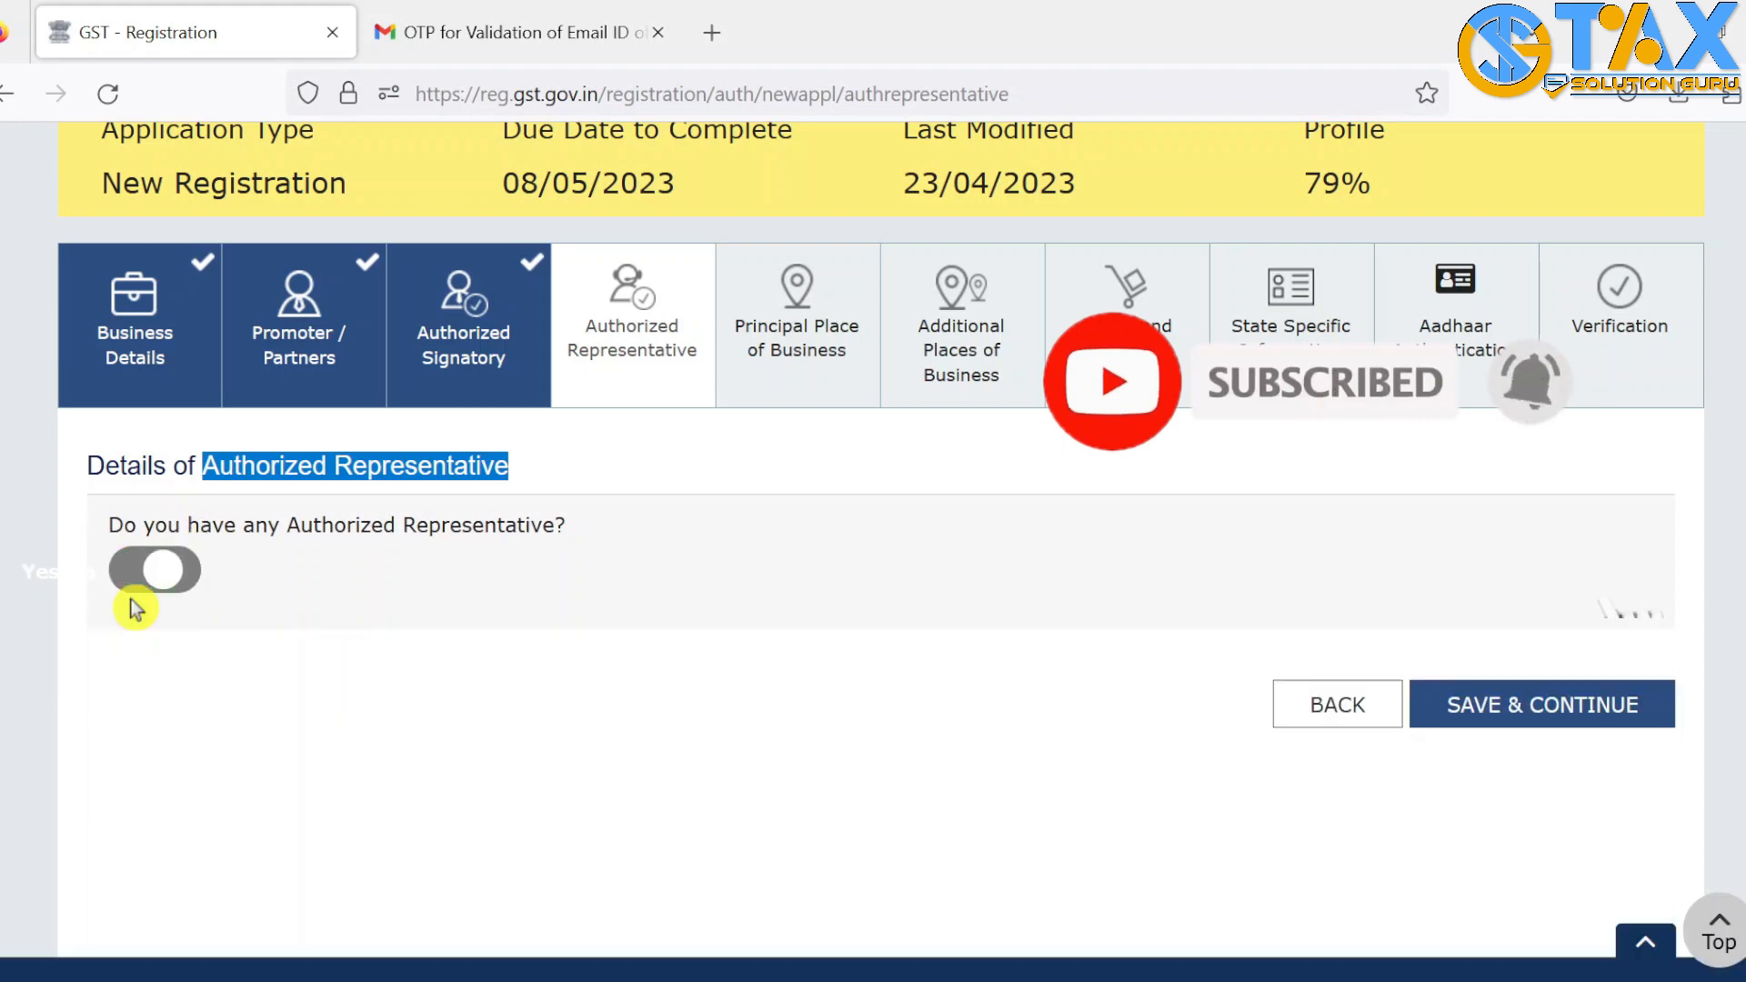
pyautogui.click(1578, 724)
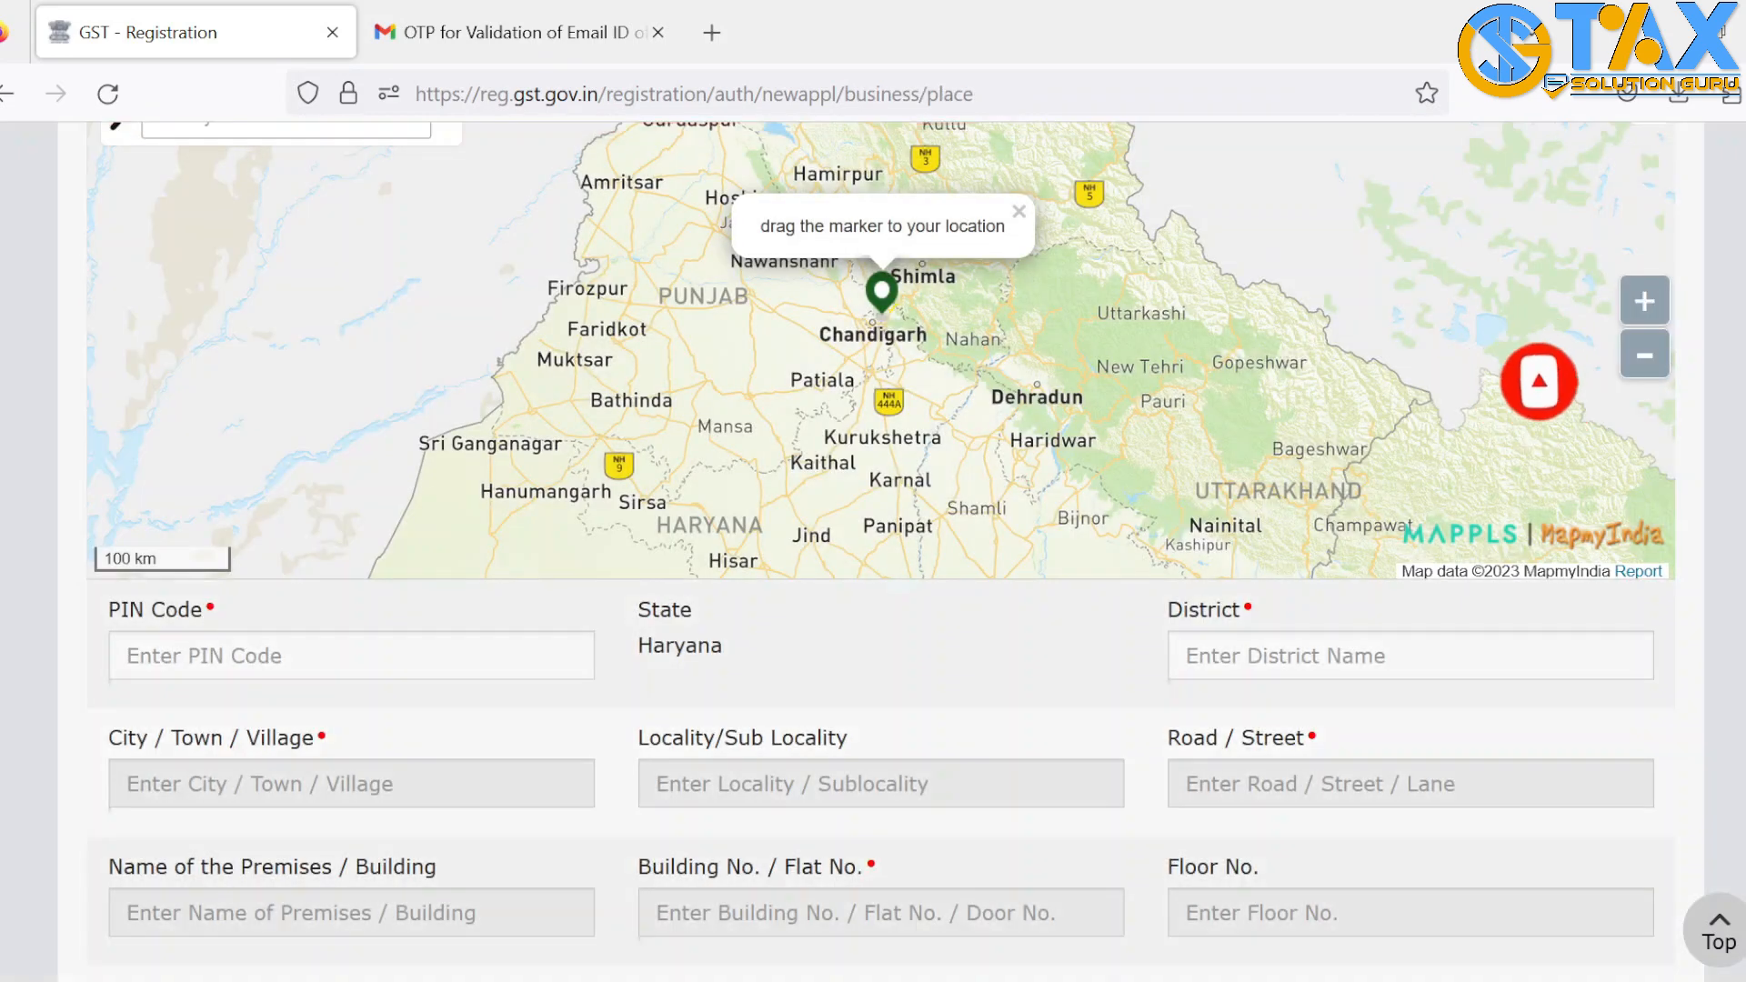
# Fill in the principal place of business address with PIN code and Building No. 820
pyautogui.scroll(-3, 910, 563)
pyautogui.click(365, 422)
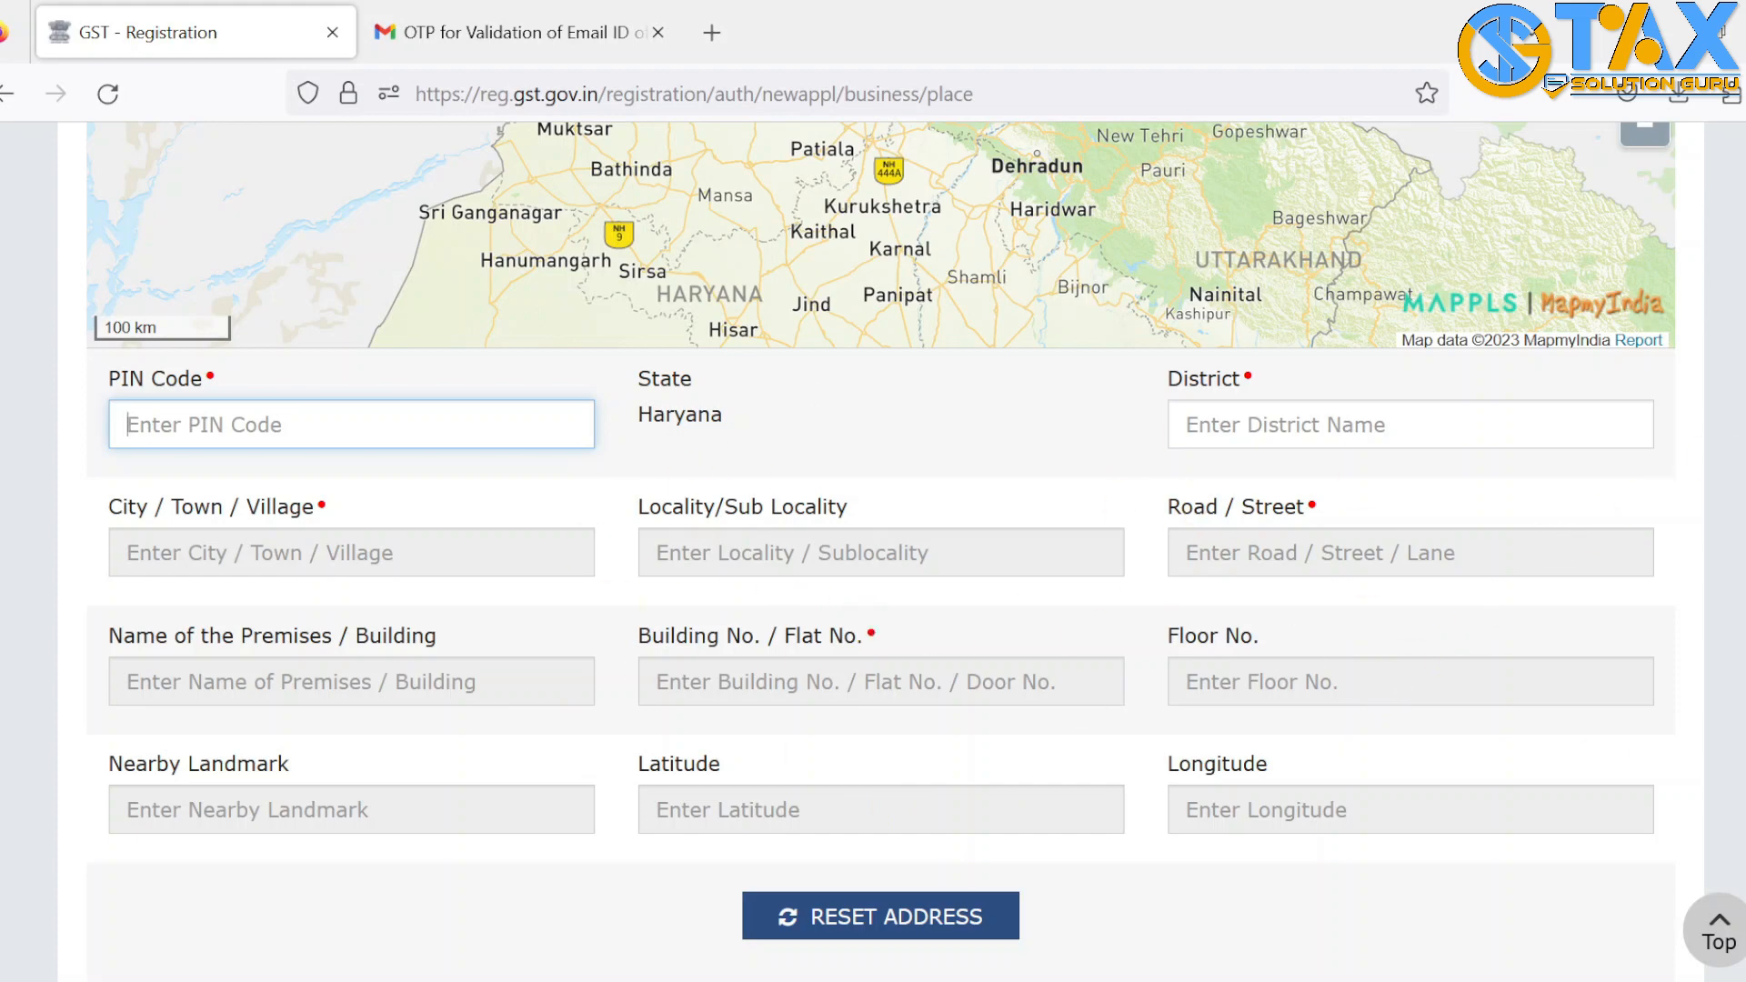
pyautogui.scroll(-5, 879, 551)
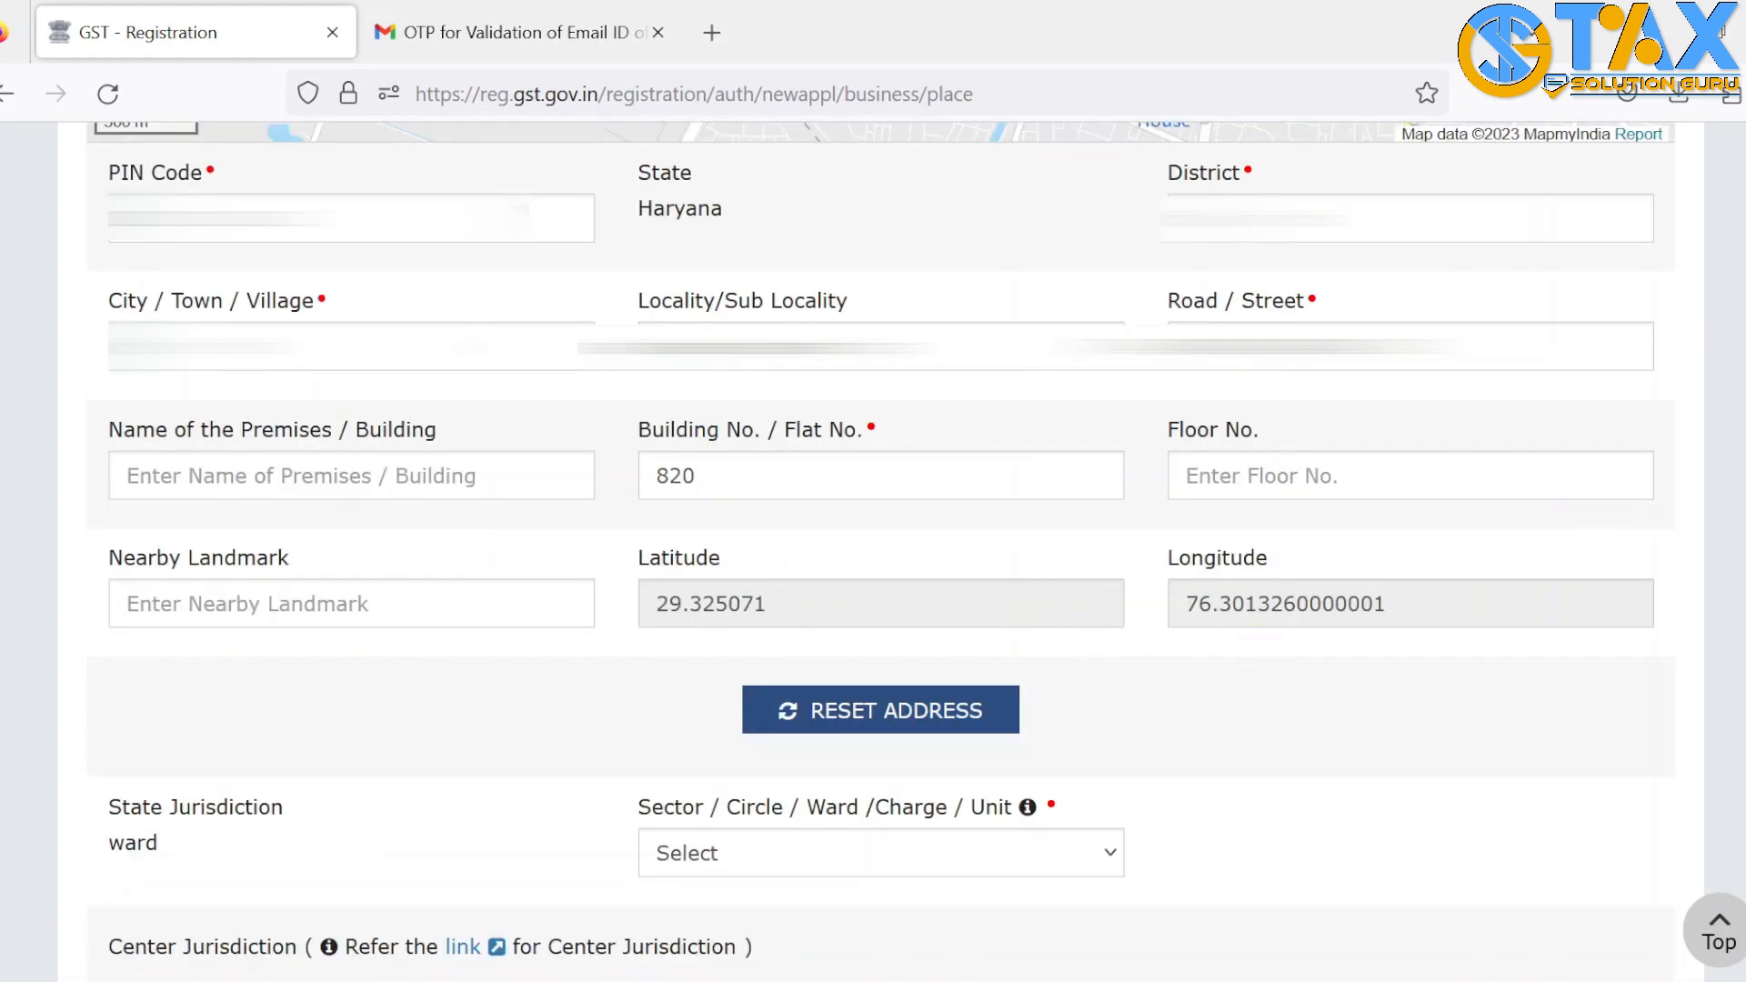
pyautogui.scroll(-5, 873, 545)
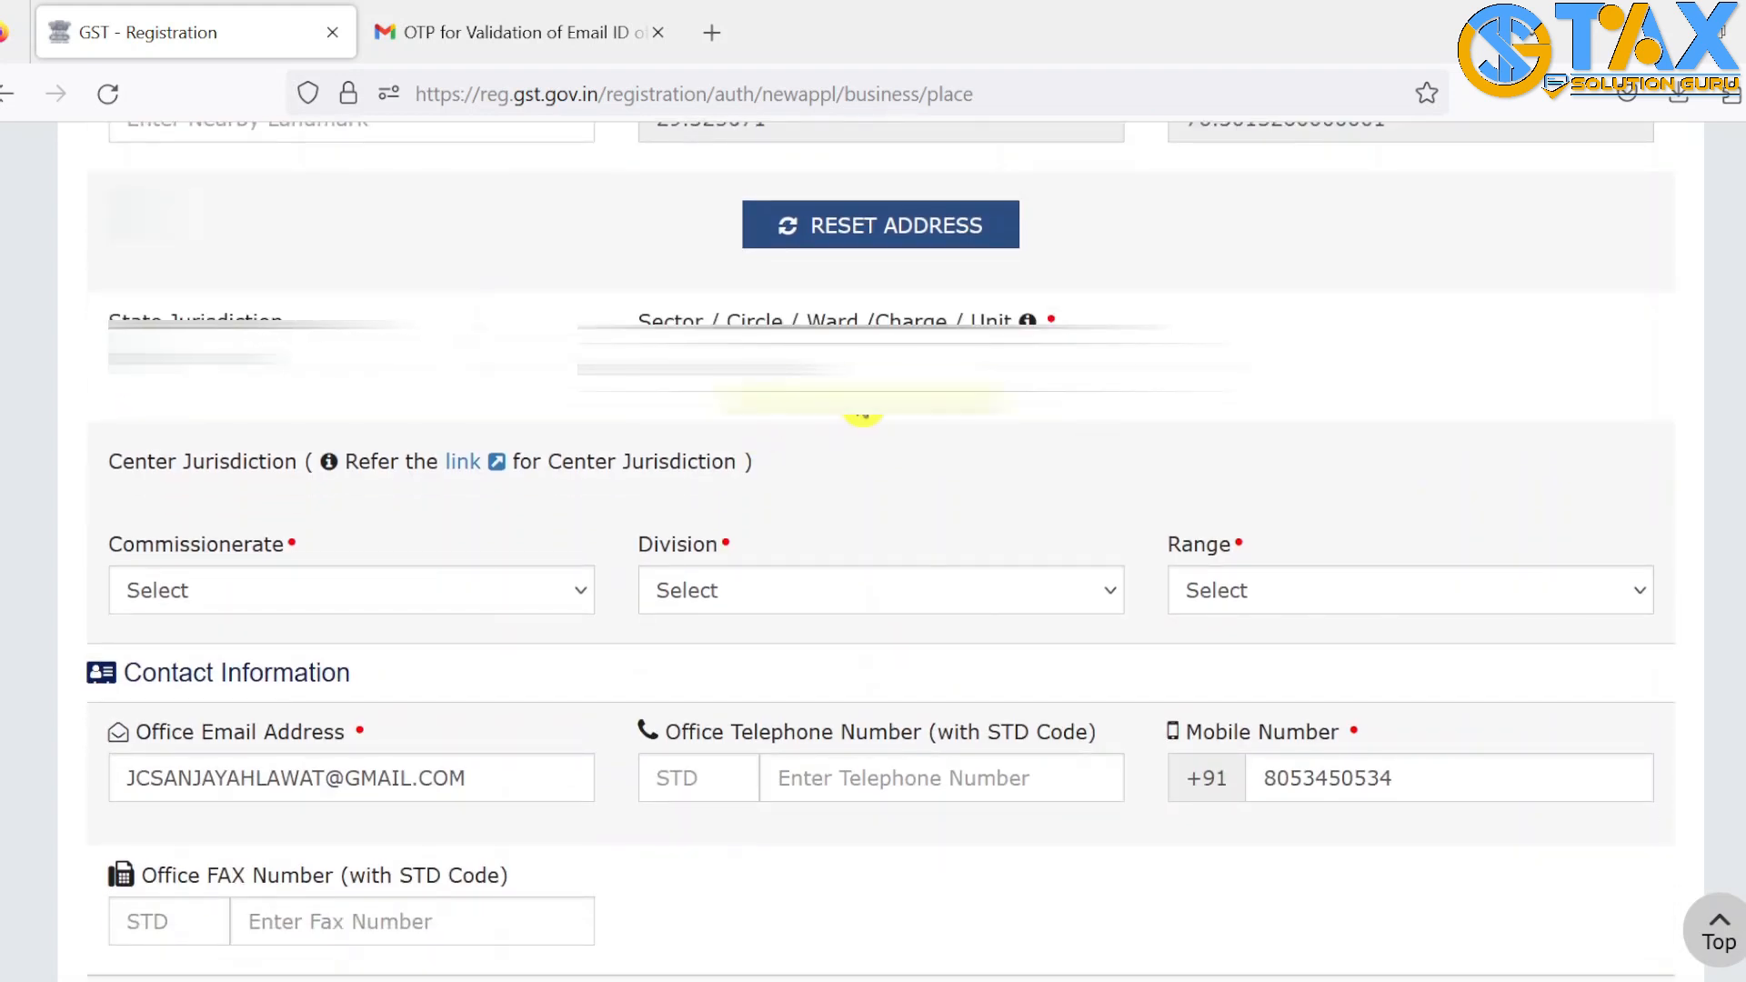
# Choose Jind Ward 3 as the ward, Commissionerate ROHTAK and Division BHIWANI
pyautogui.click(858, 375)
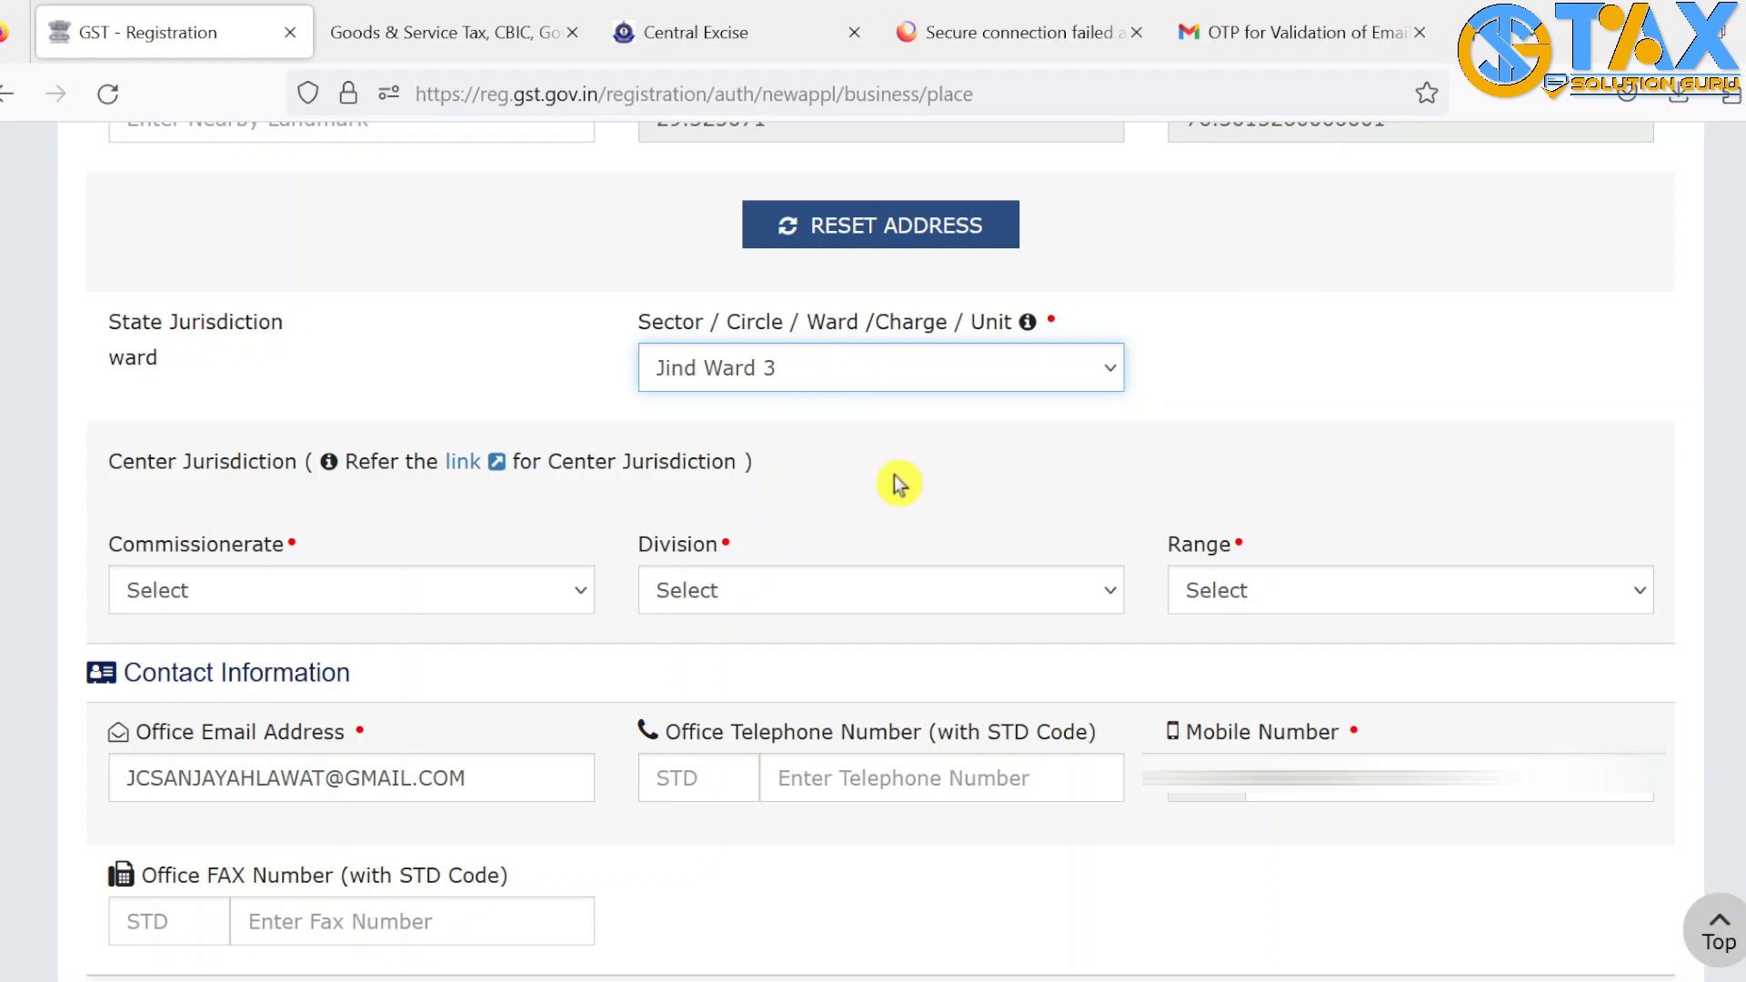
pyautogui.click(870, 438)
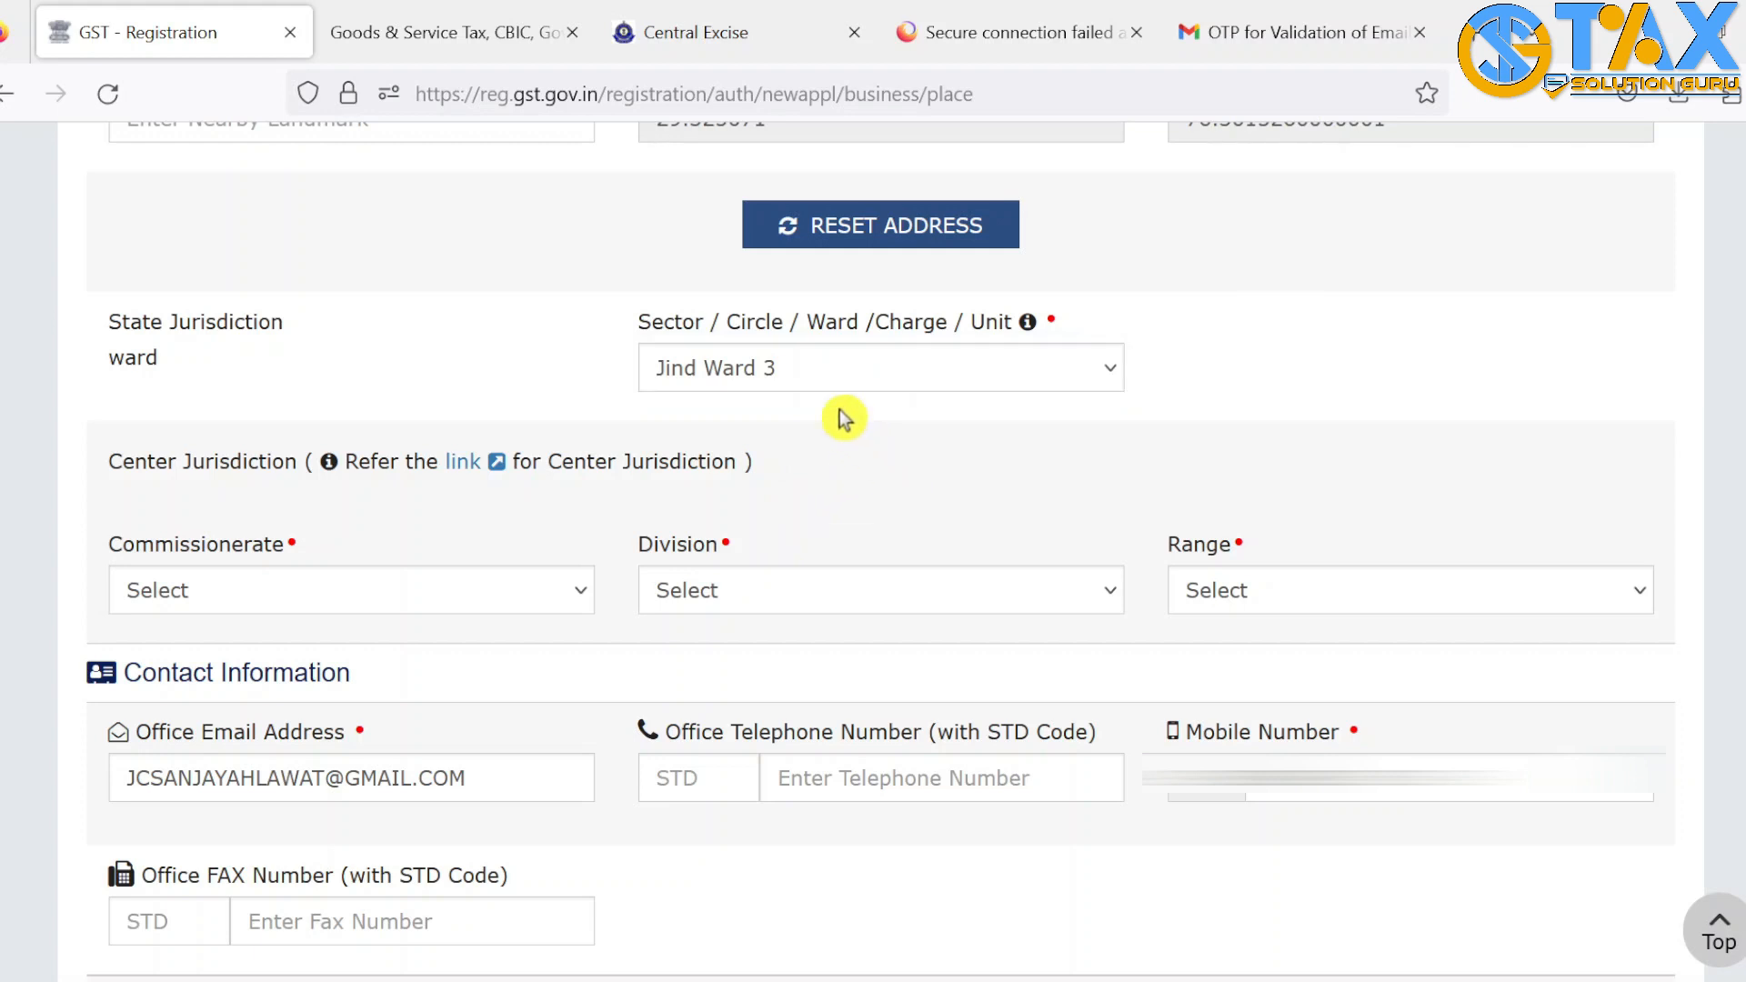
pyautogui.click(338, 600)
pyautogui.click(292, 670)
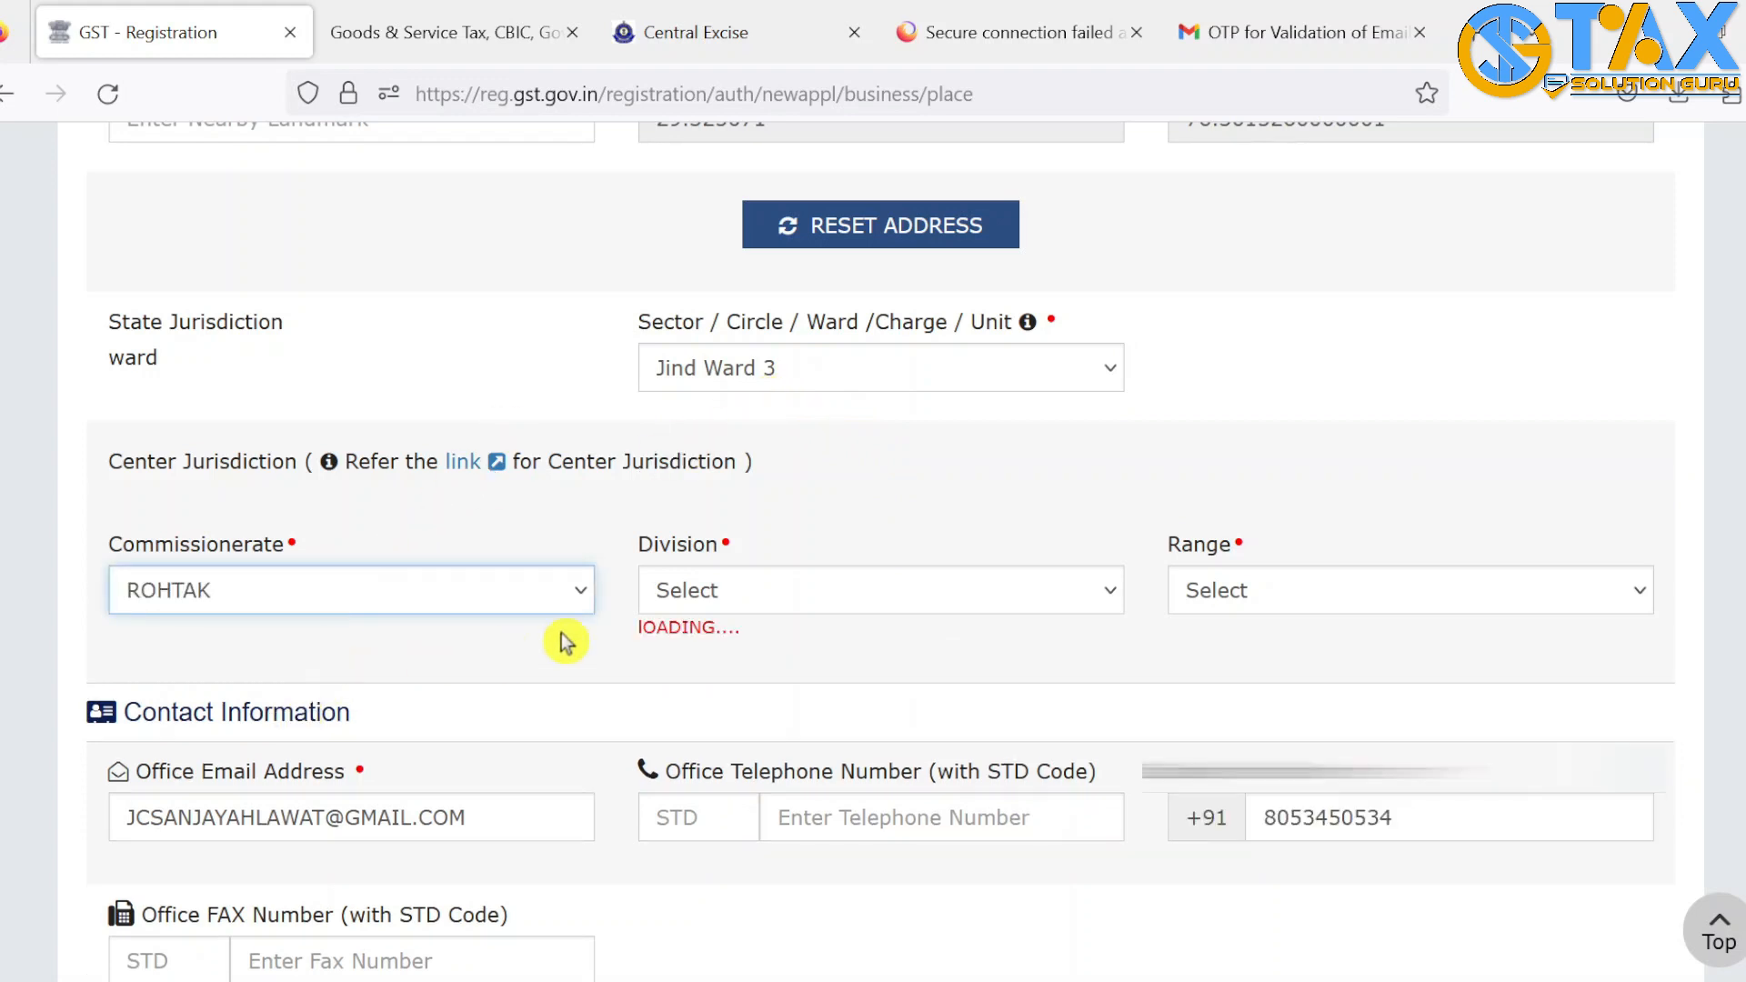
pyautogui.click(768, 600)
pyautogui.click(768, 663)
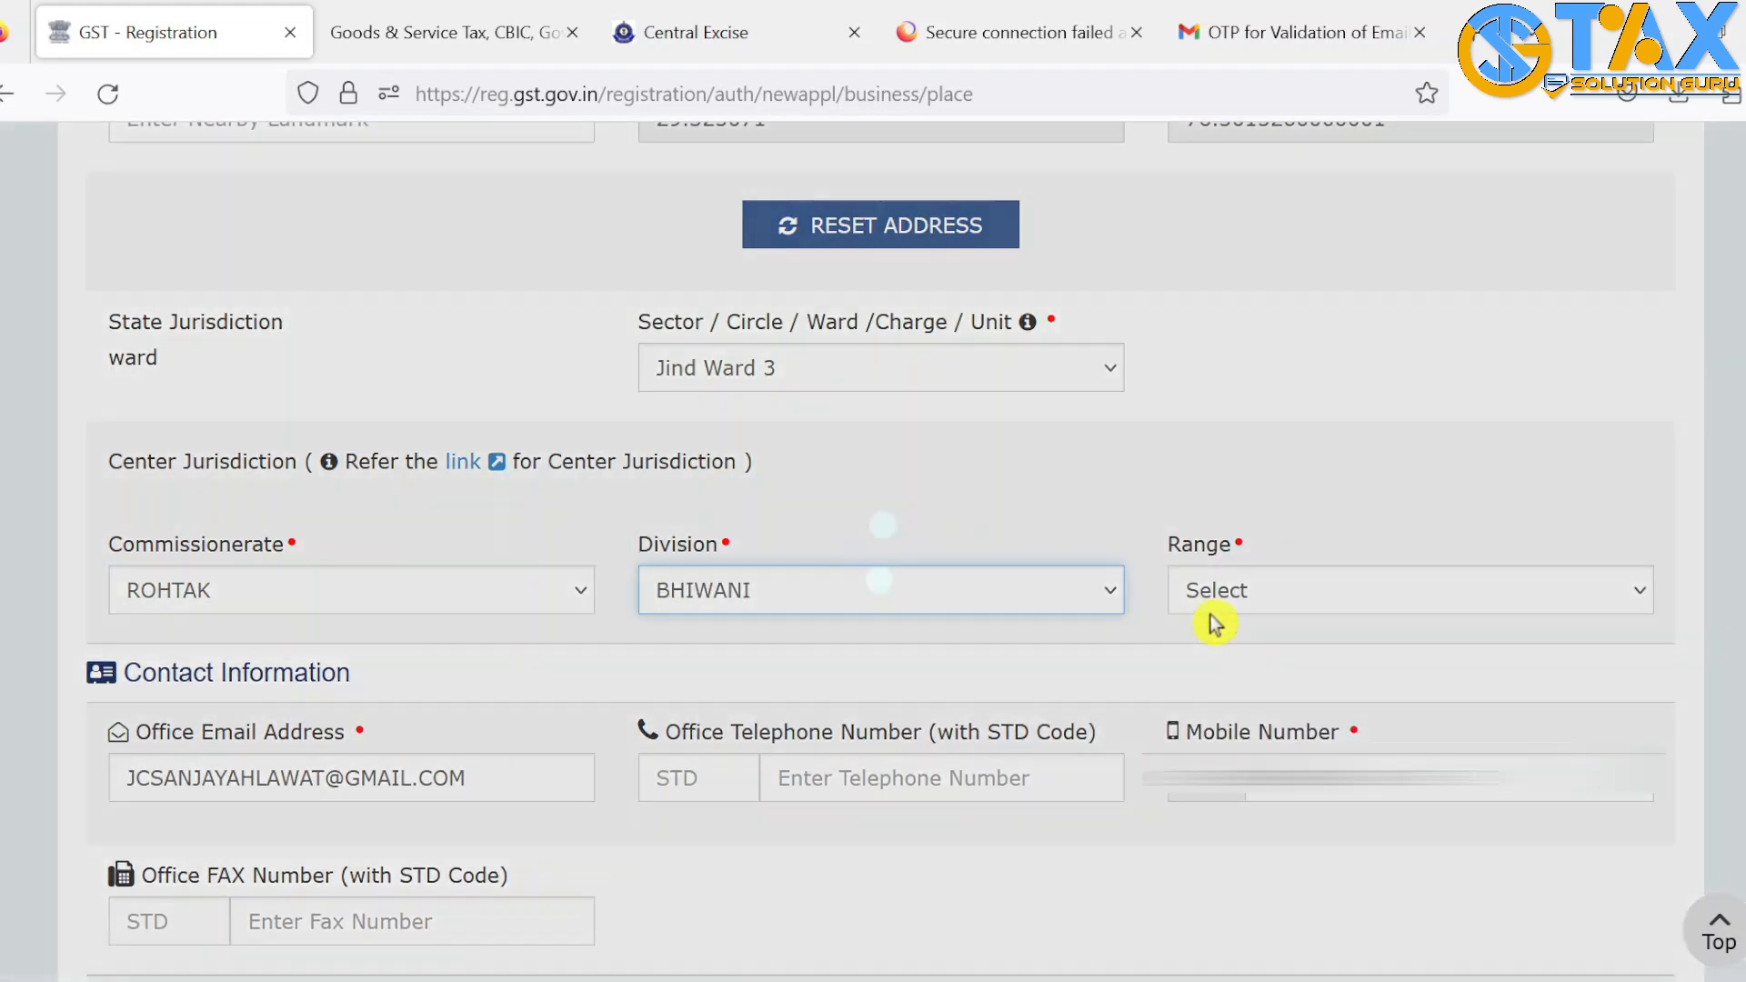
pyautogui.scroll(-3, 1300, 580)
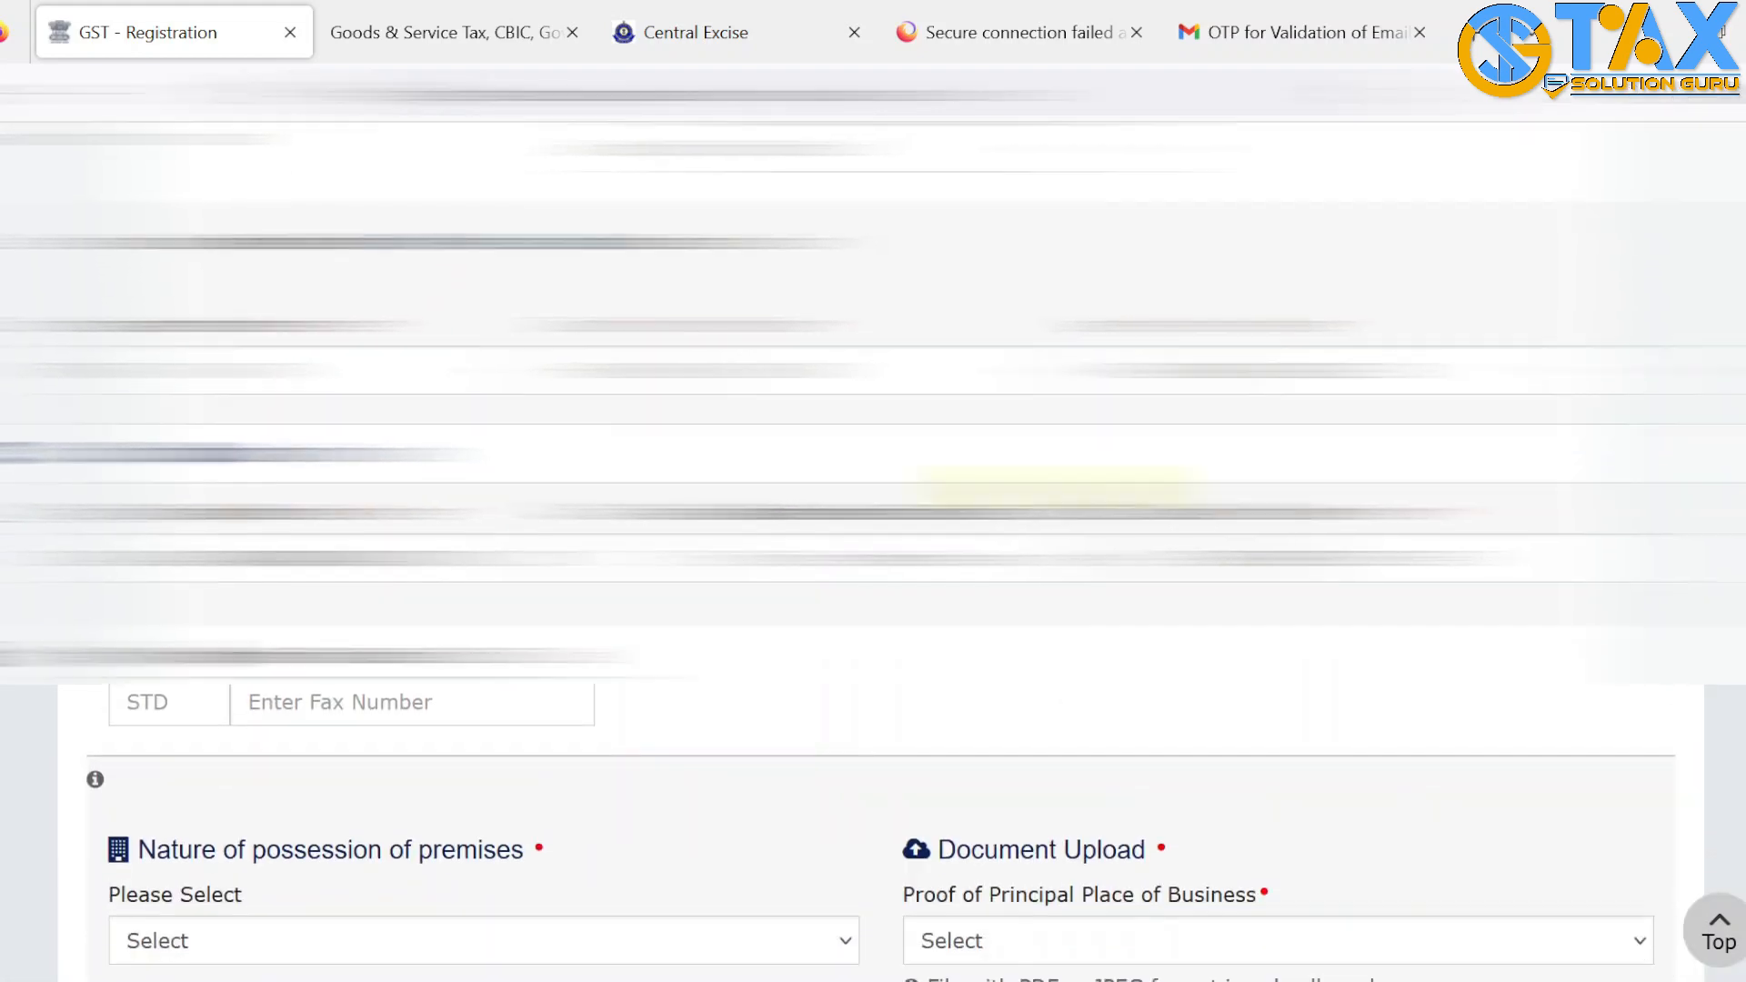
# Set premises possession to Rented and upload the Rent / Lease agreement as proof
pyautogui.scroll(-5, 234, 464)
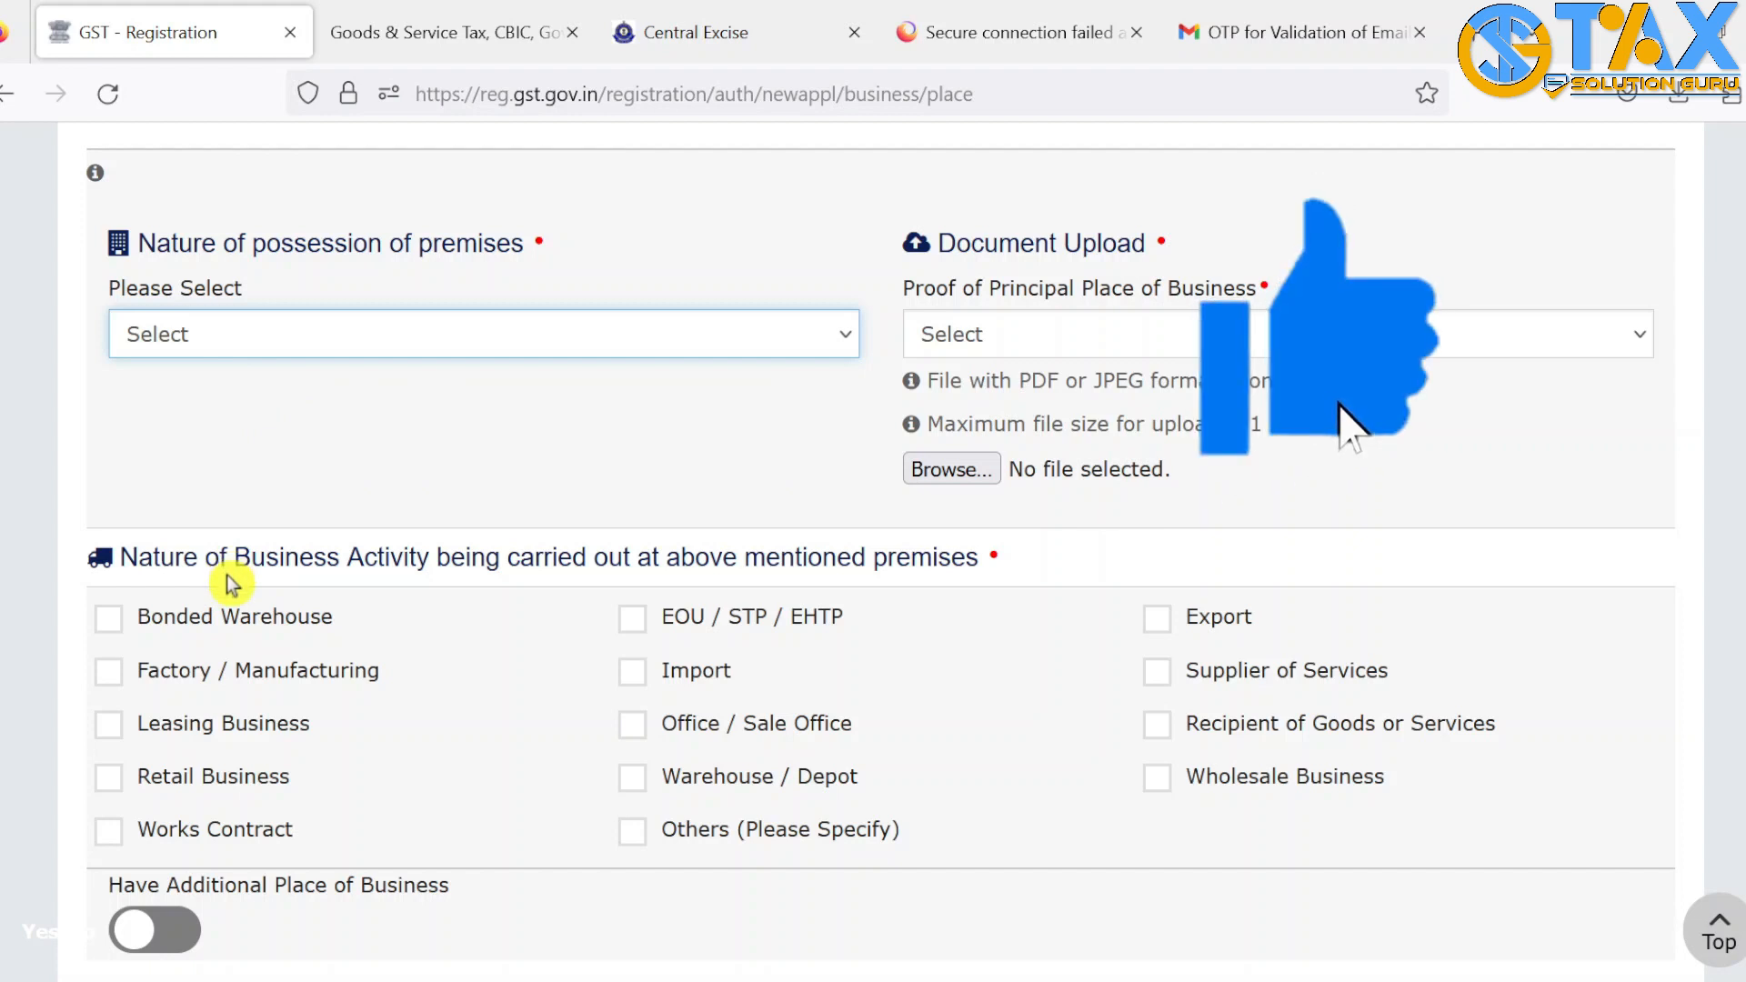
pyautogui.press('r')
pyautogui.press('Tab')
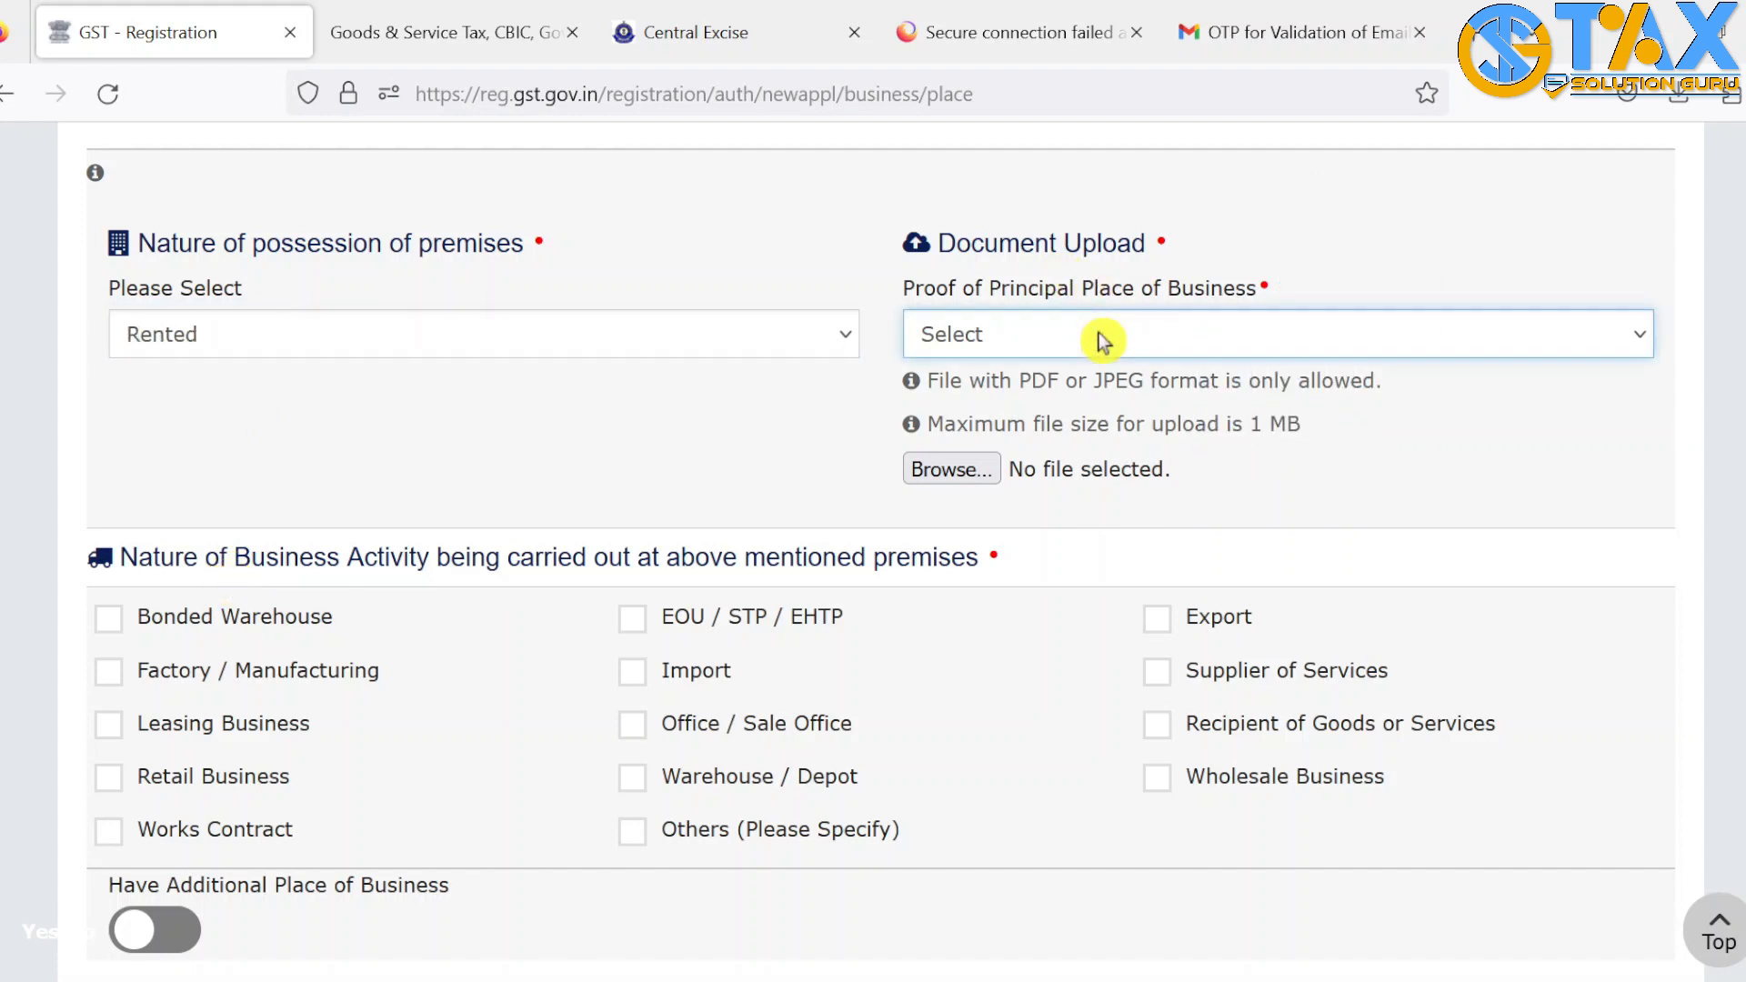
pyautogui.press('r')
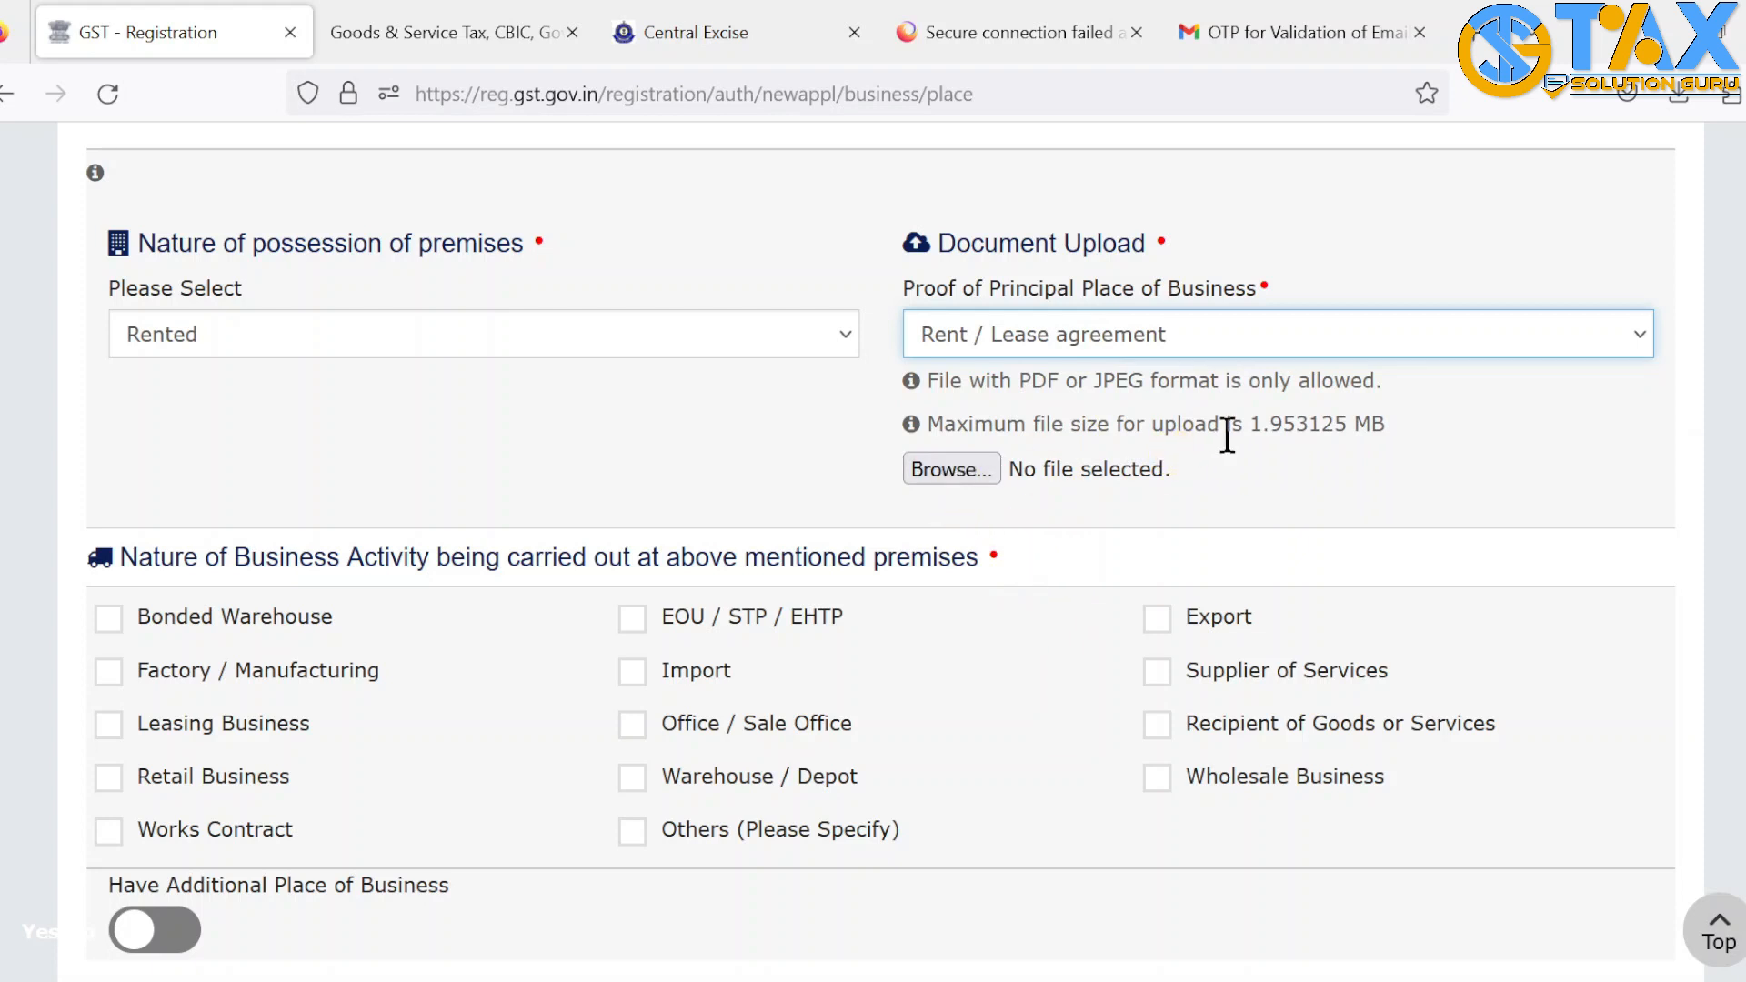
pyautogui.moveTo(1251, 427); pyautogui.dragTo(1338, 427)
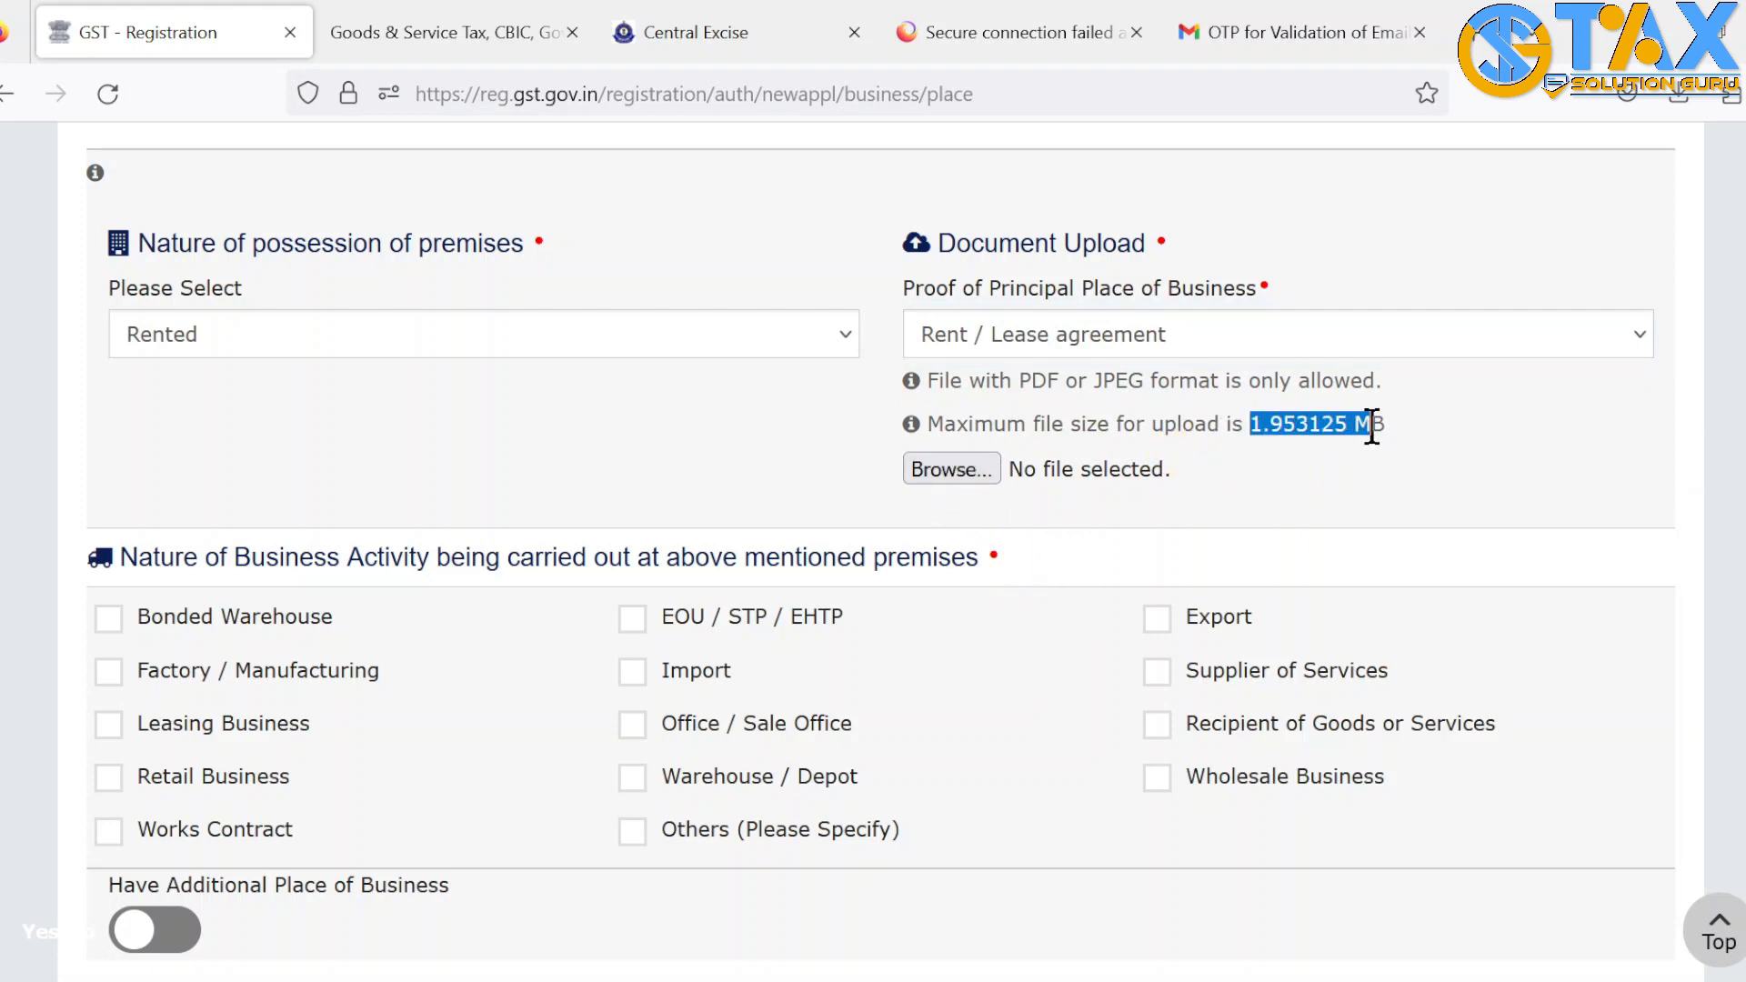
pyautogui.click(1289, 484)
pyautogui.click(953, 471)
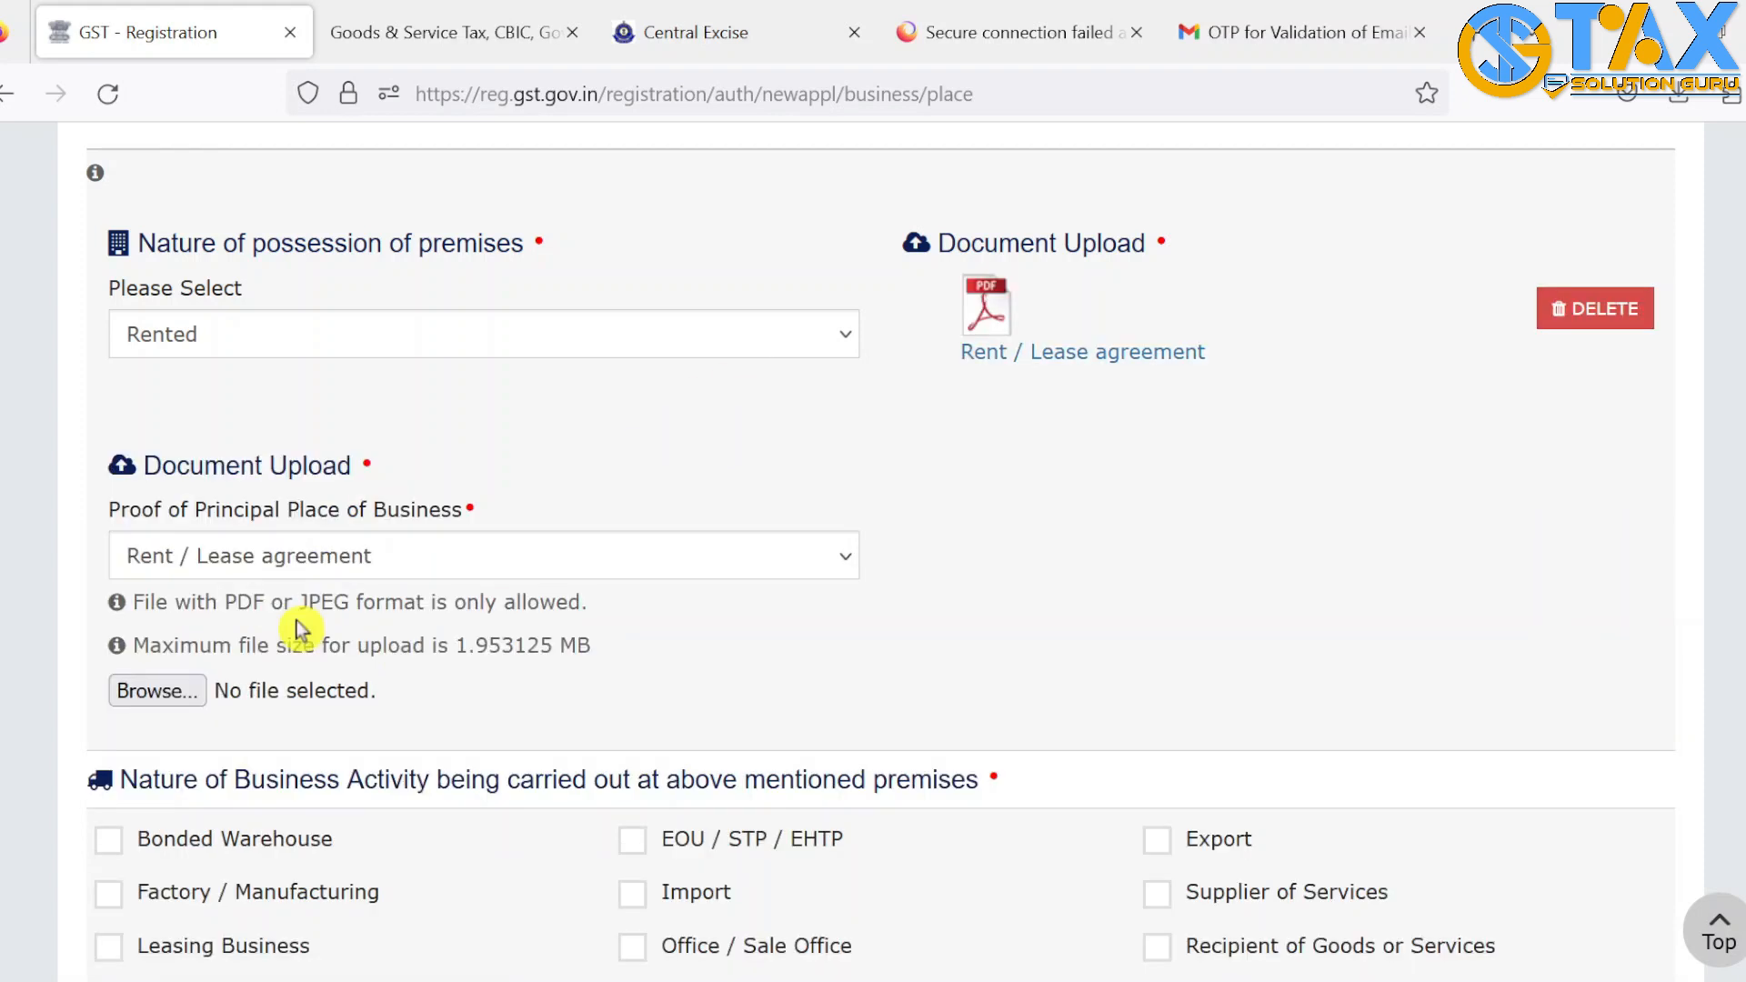
# Upload a Legal ownership document, tick Office / Sale Office and Supplier of Services, and save
pyautogui.click(311, 559)
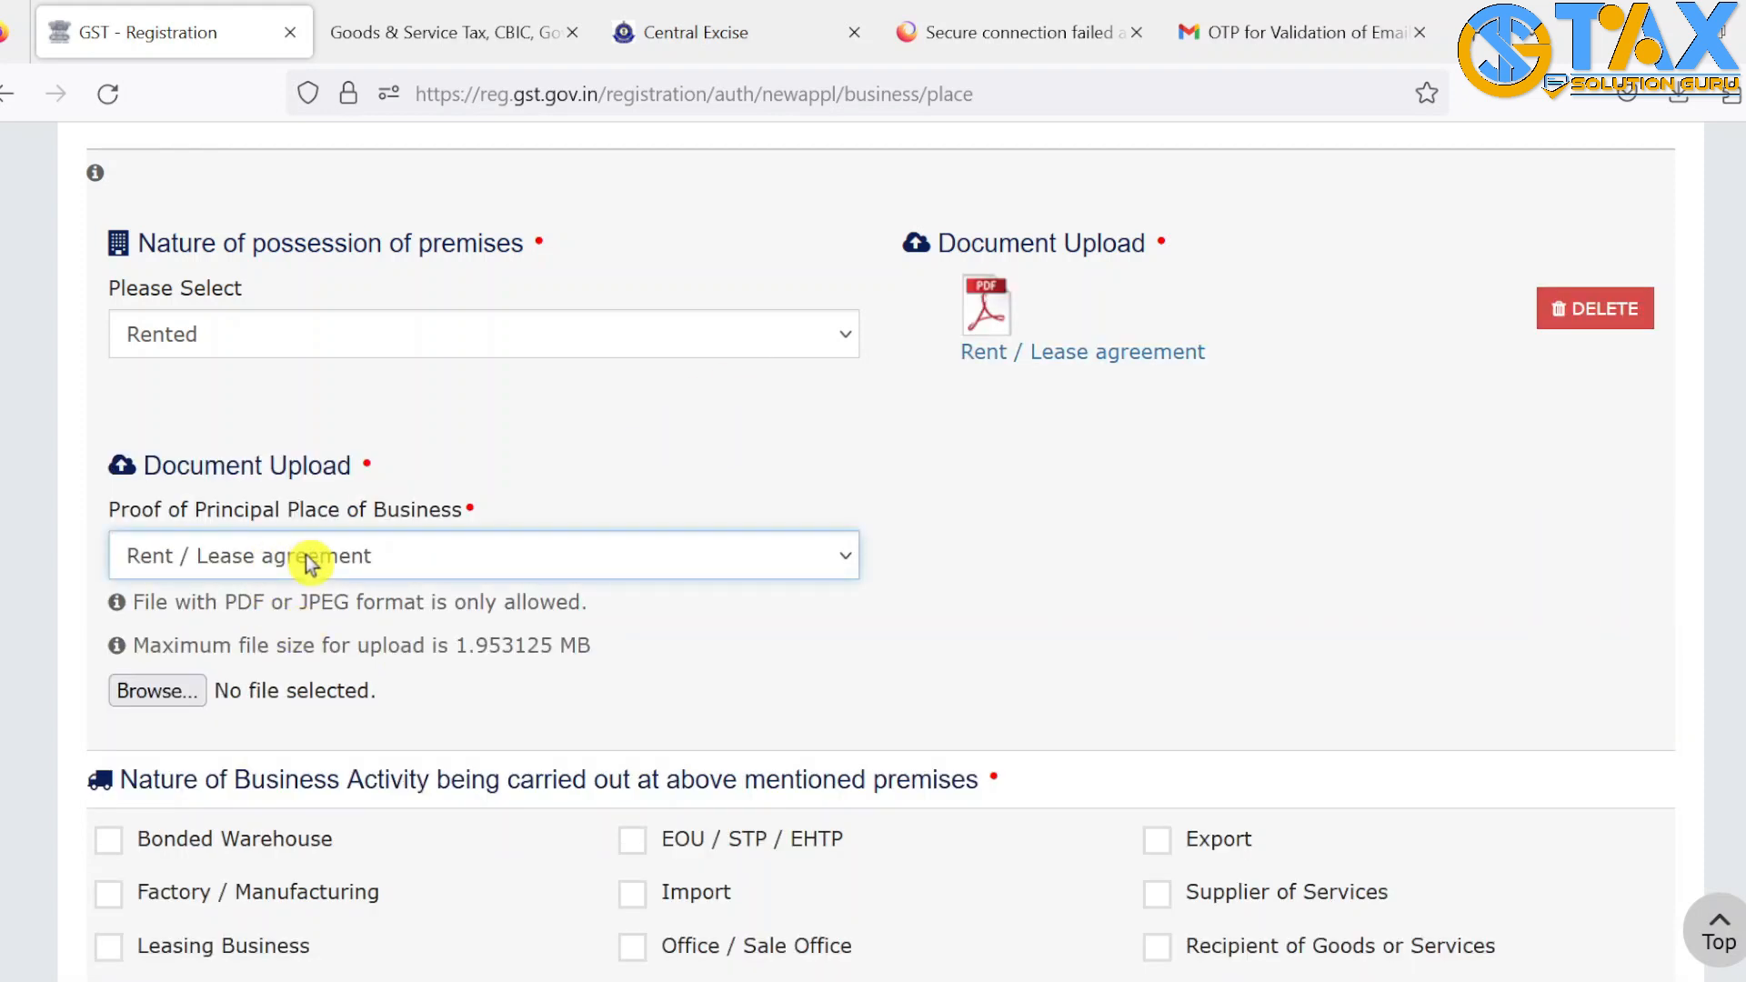
pyautogui.click(409, 686)
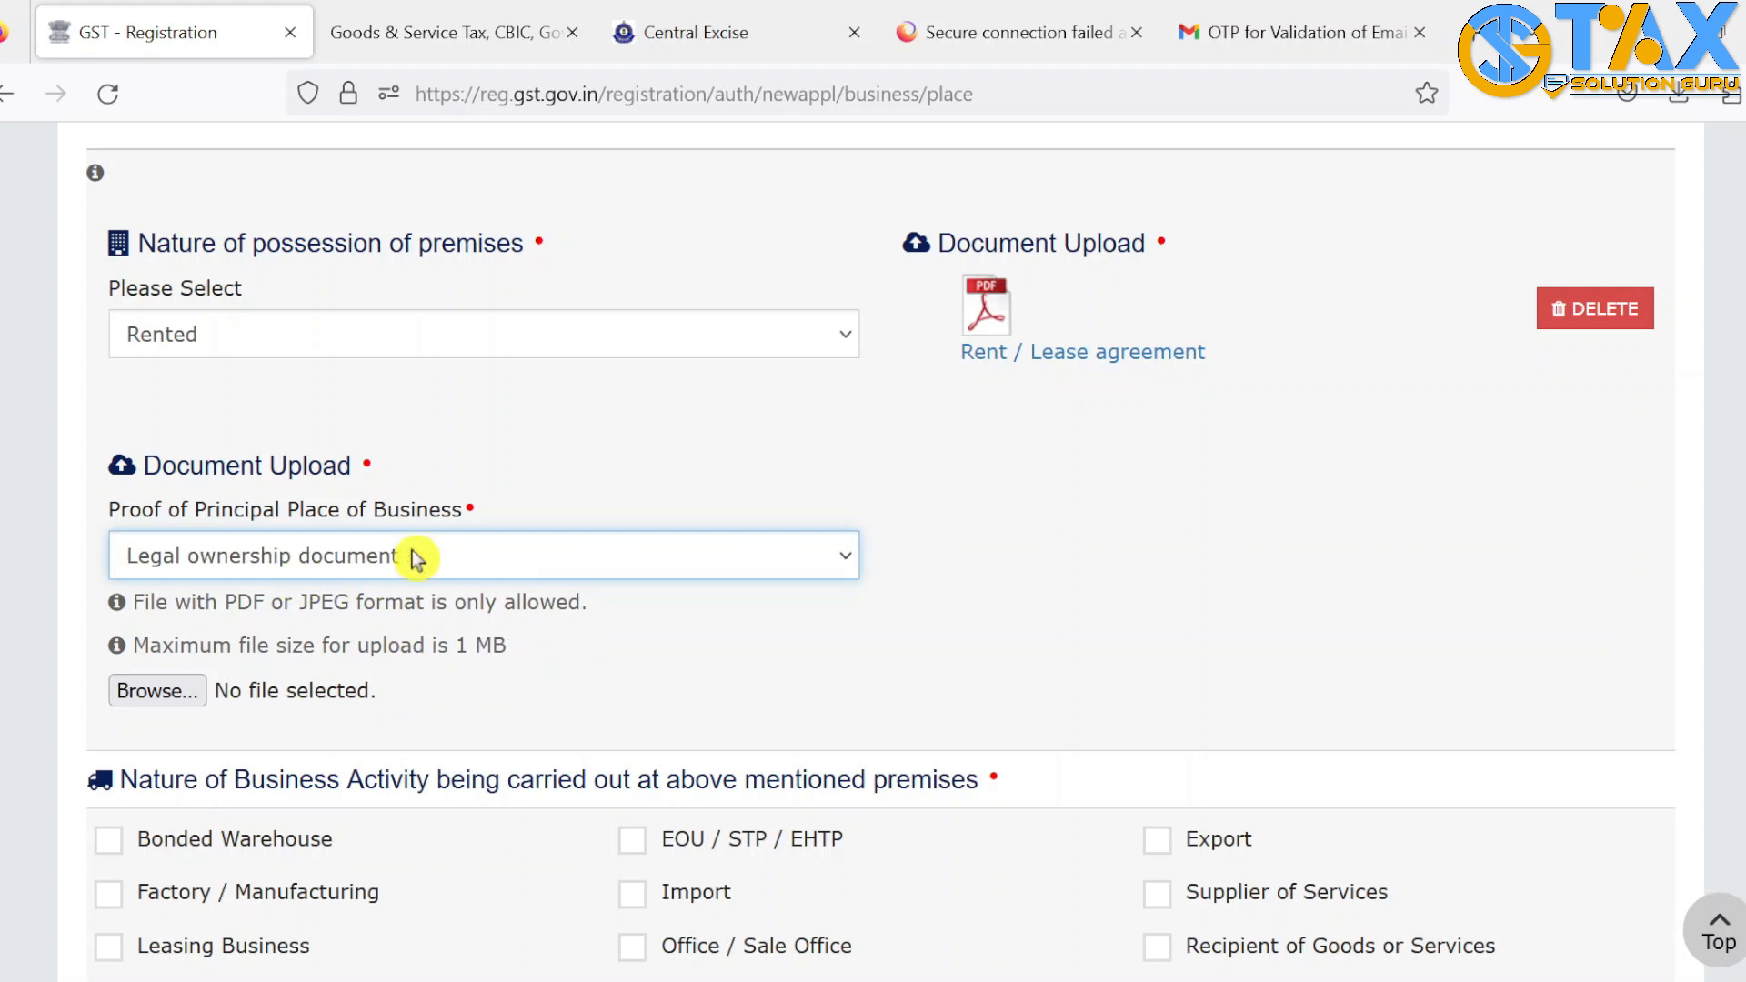
pyautogui.click(160, 690)
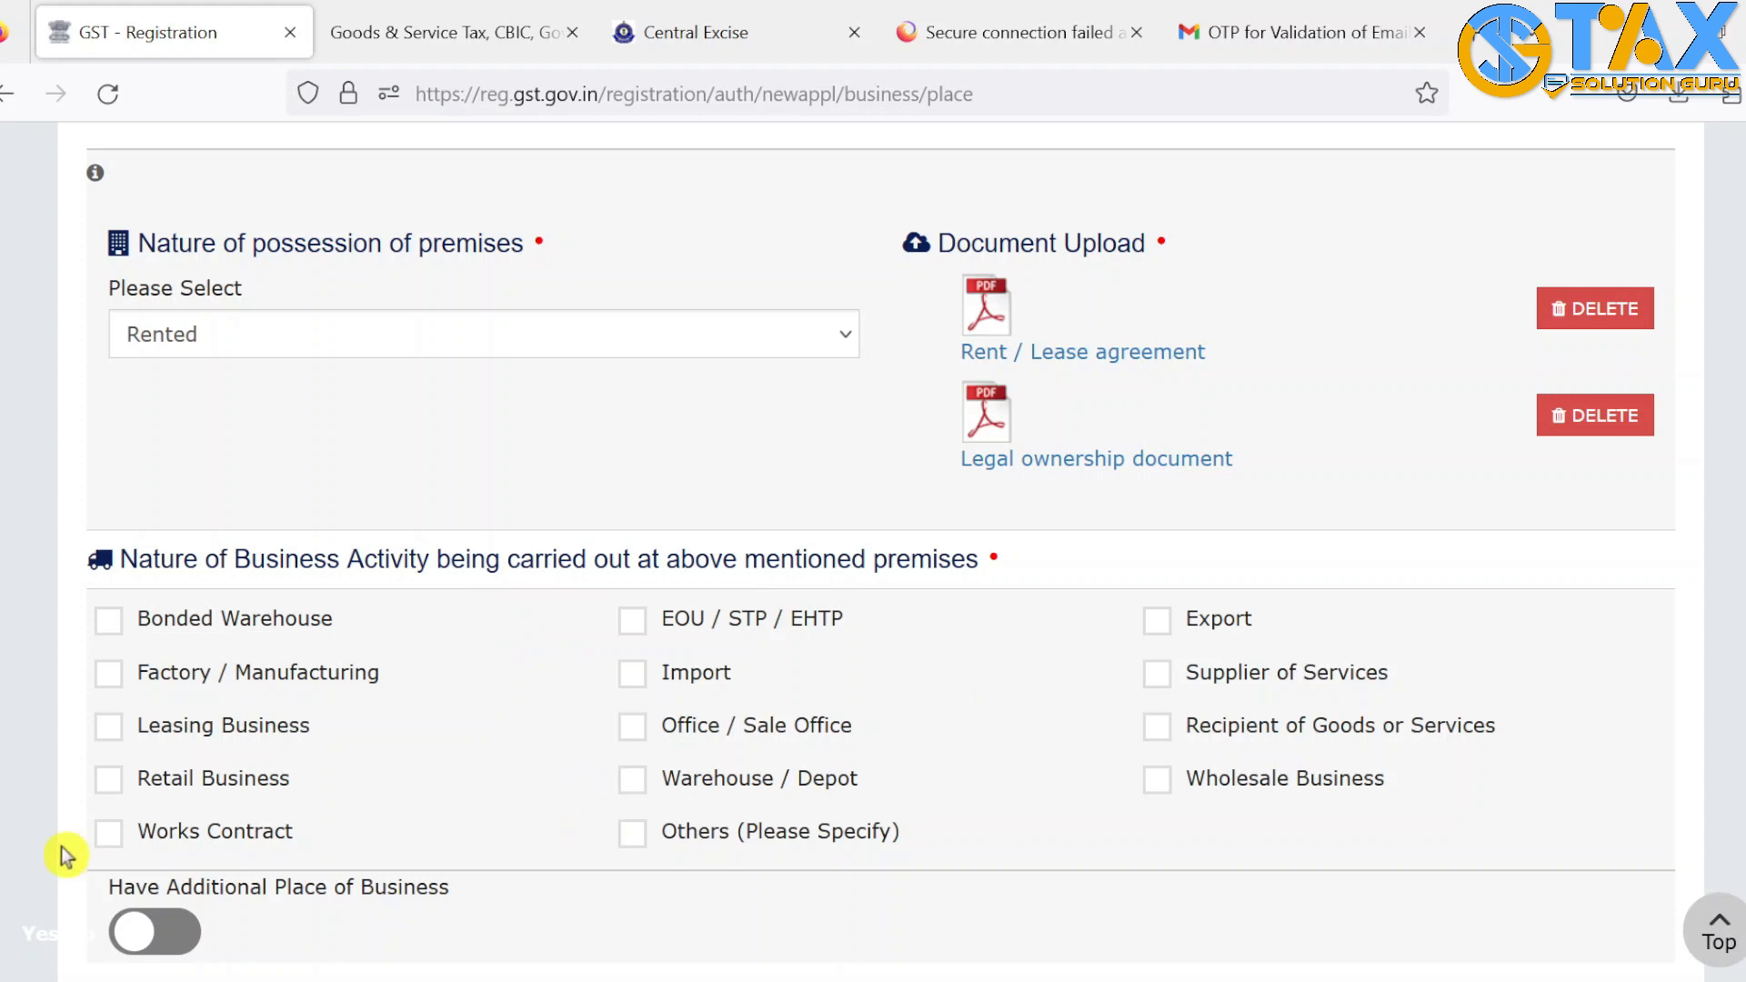
pyautogui.click(632, 726)
pyautogui.click(1160, 677)
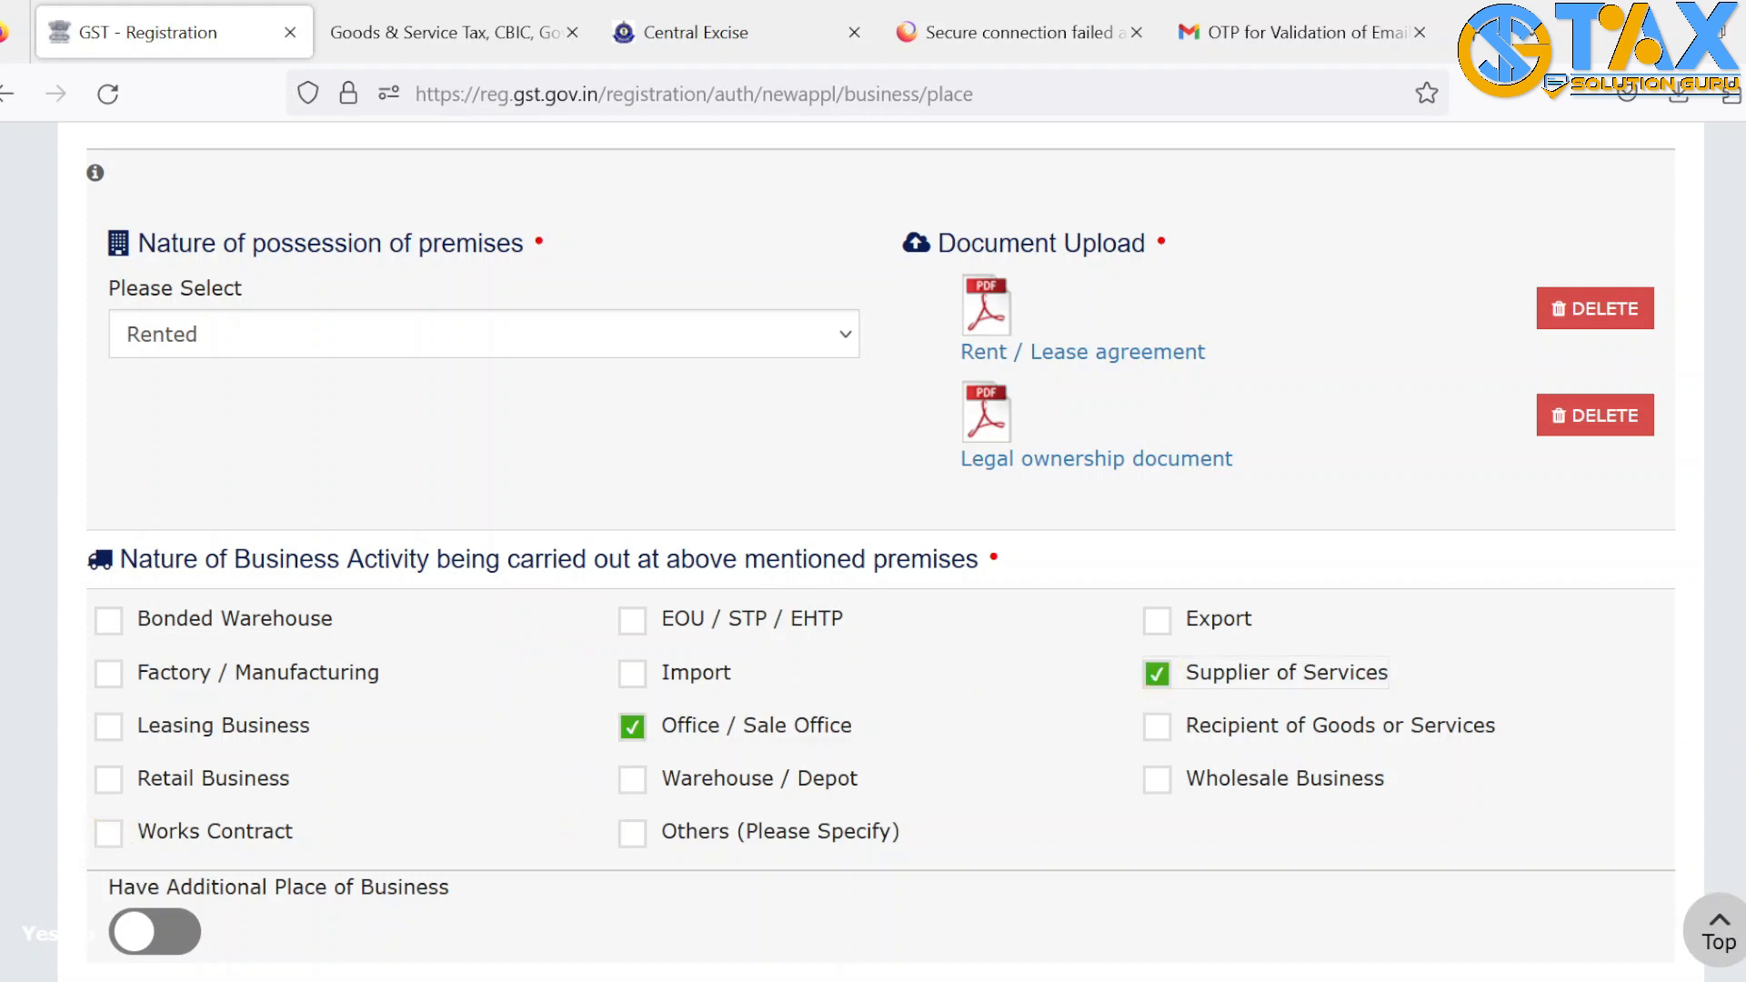
pyautogui.scroll(-3, 873, 545)
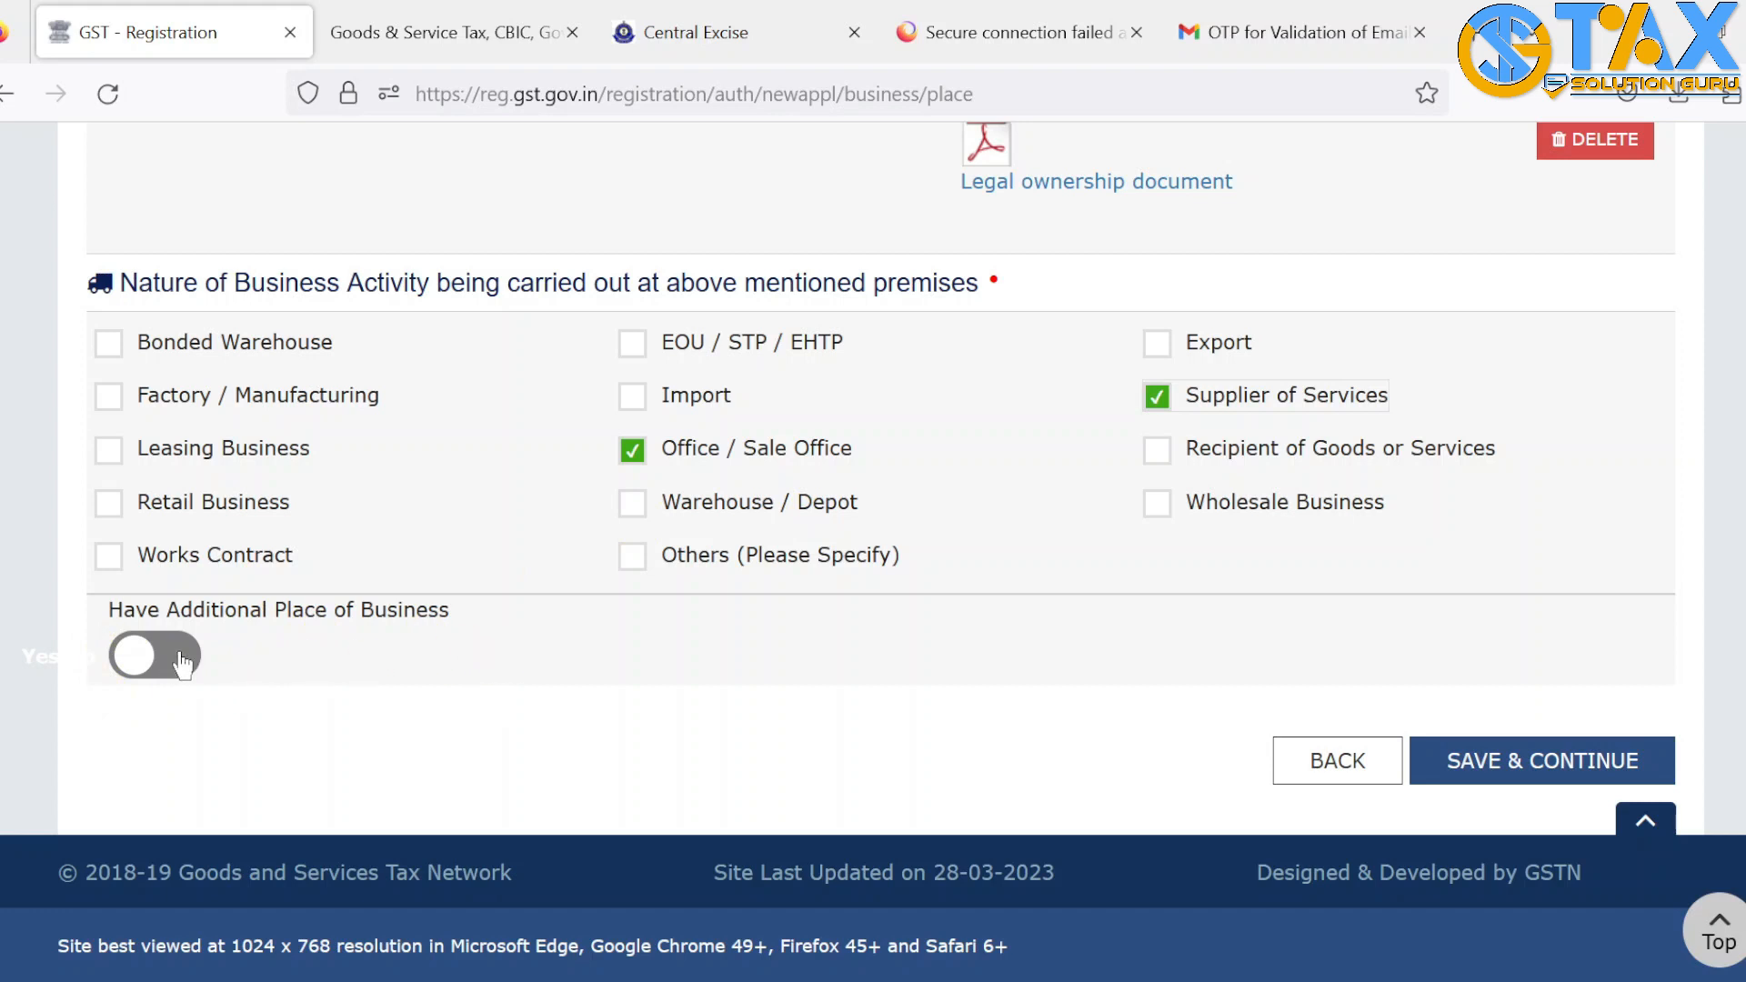
pyautogui.click(1553, 761)
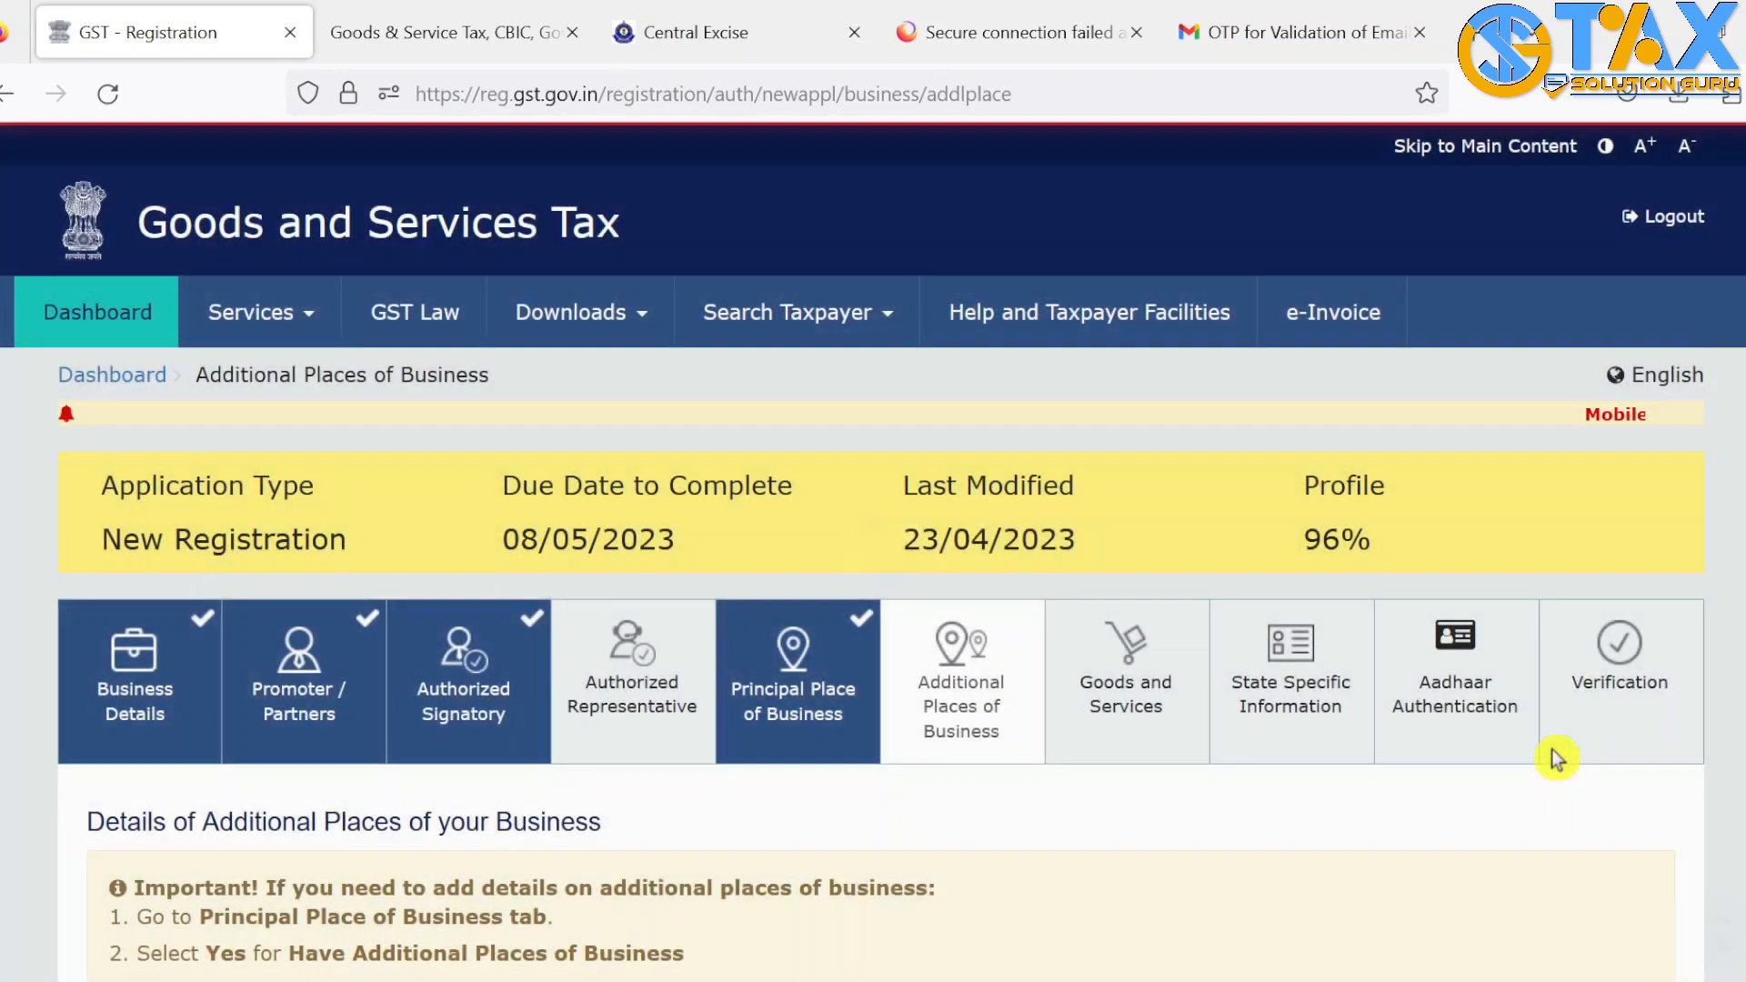
# Skip Additional Places of Business and search services with 'ACC' on the Services tab
pyautogui.scroll(-5, 1557, 759)
pyautogui.click(1581, 605)
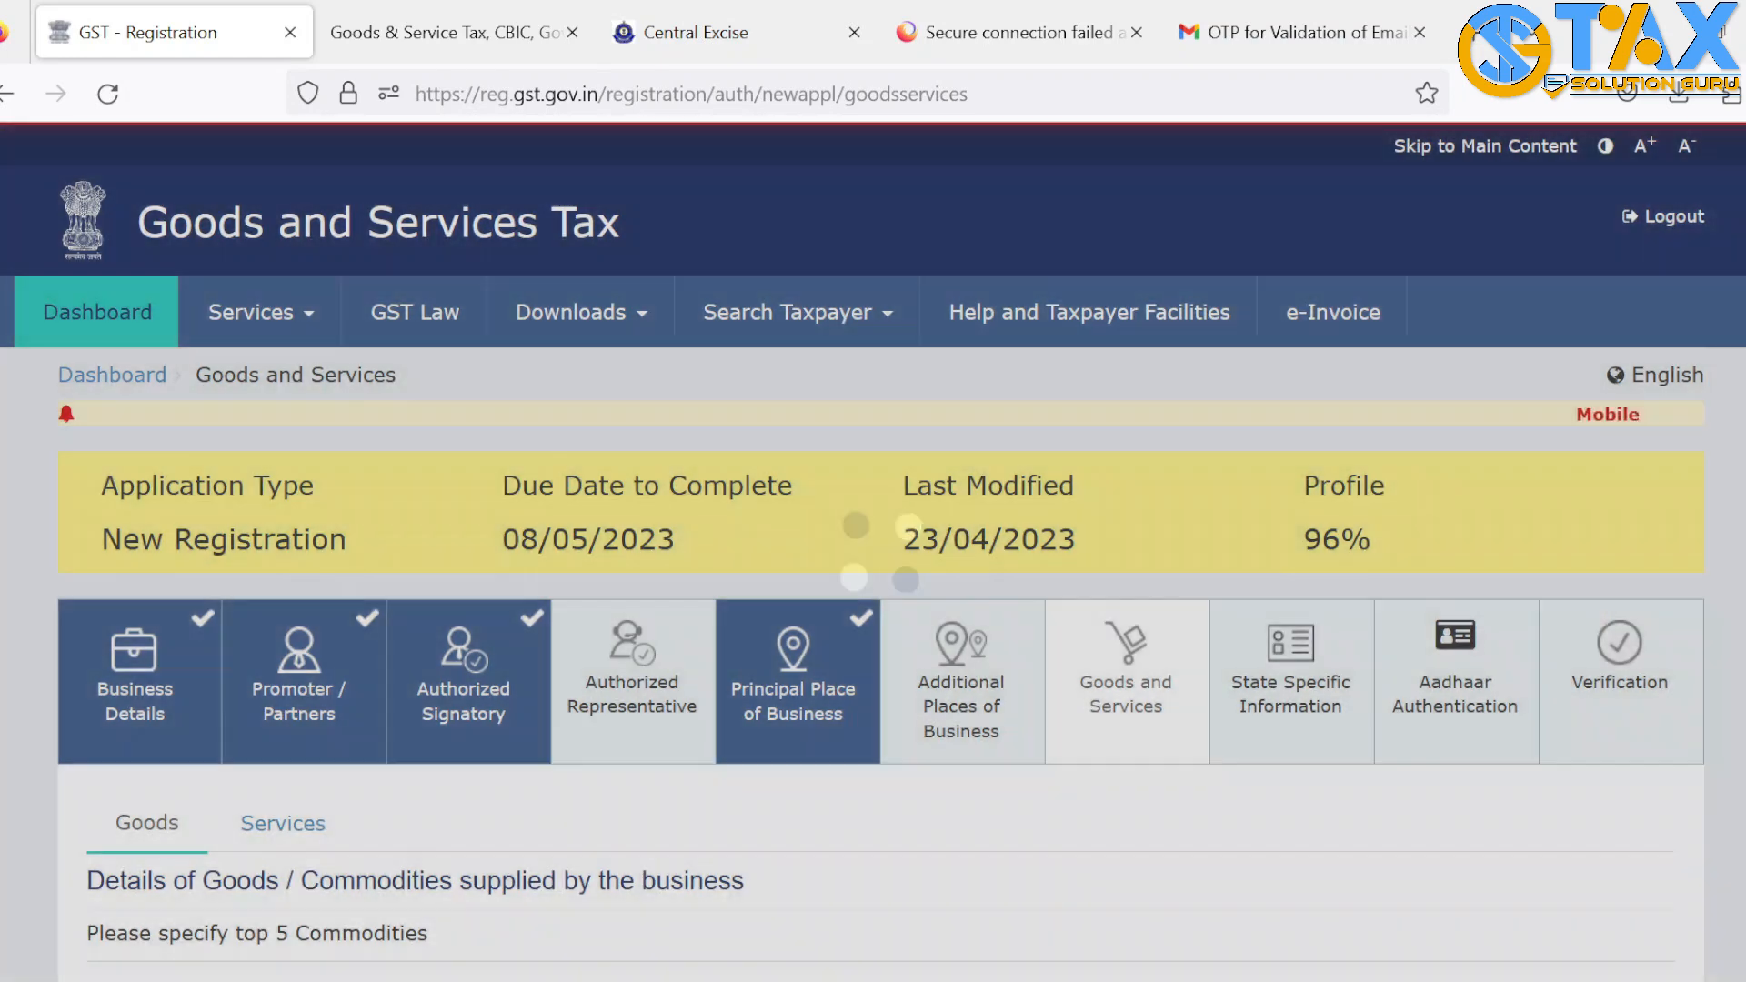
pyautogui.scroll(-5, 160, 368)
pyautogui.click(159, 364)
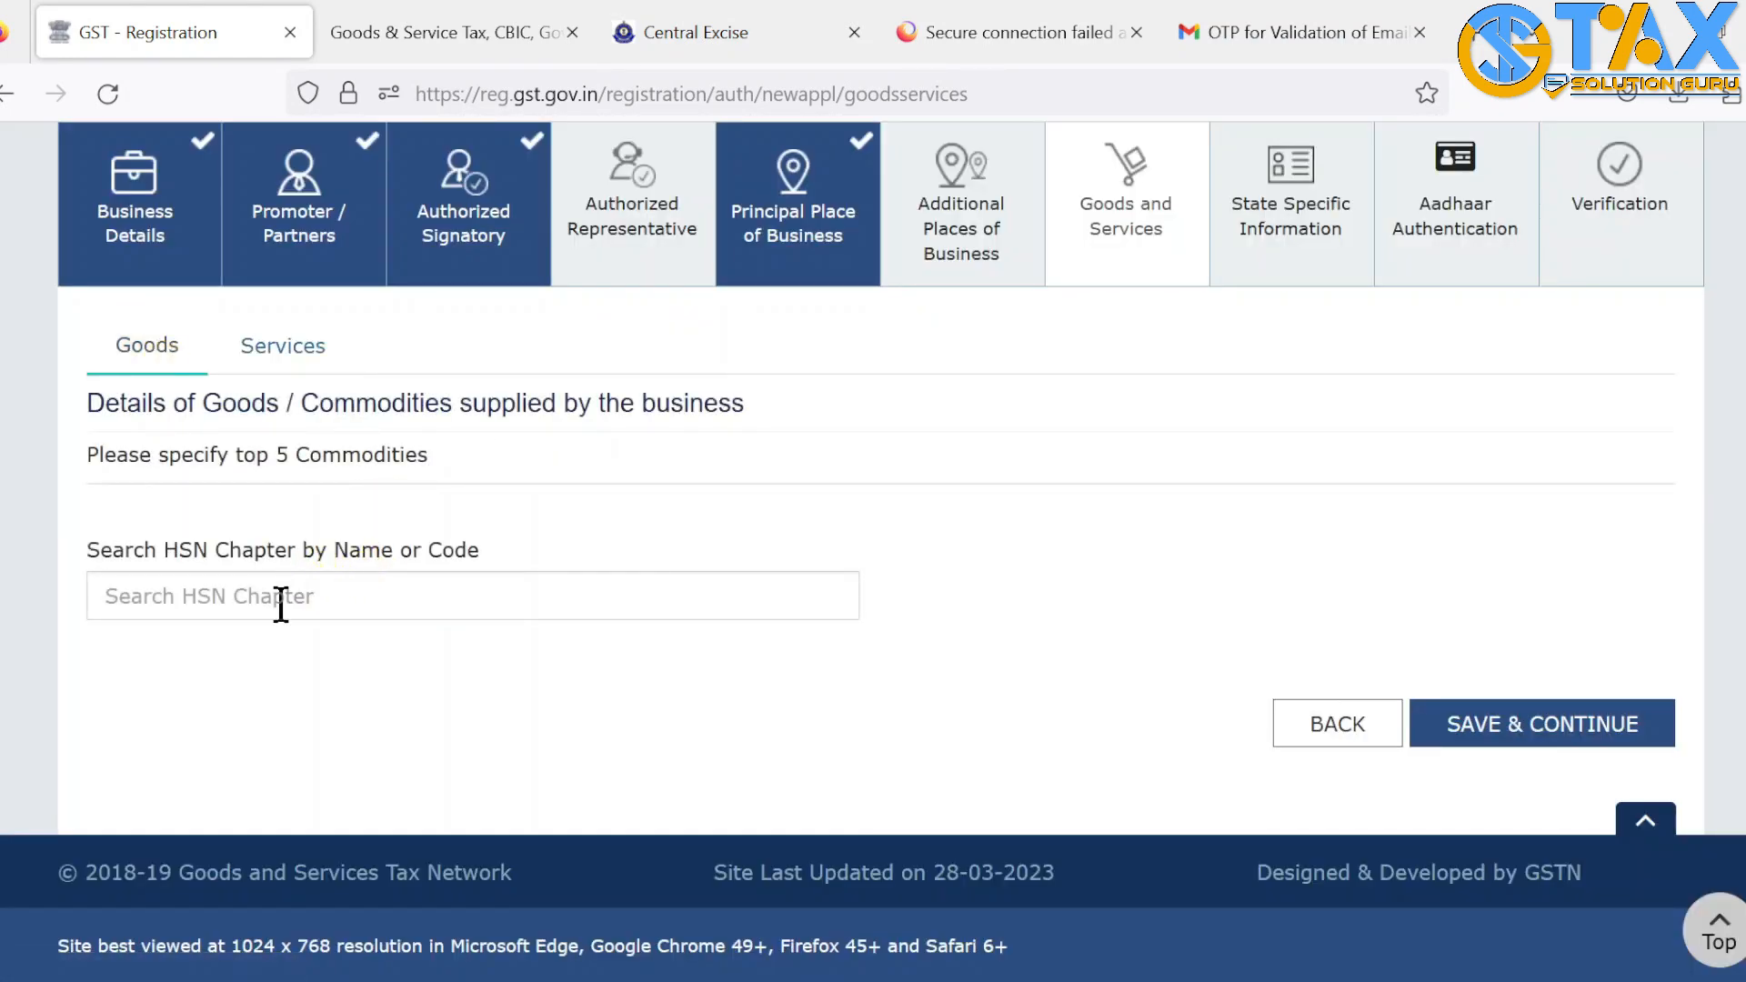
pyautogui.click(283, 355)
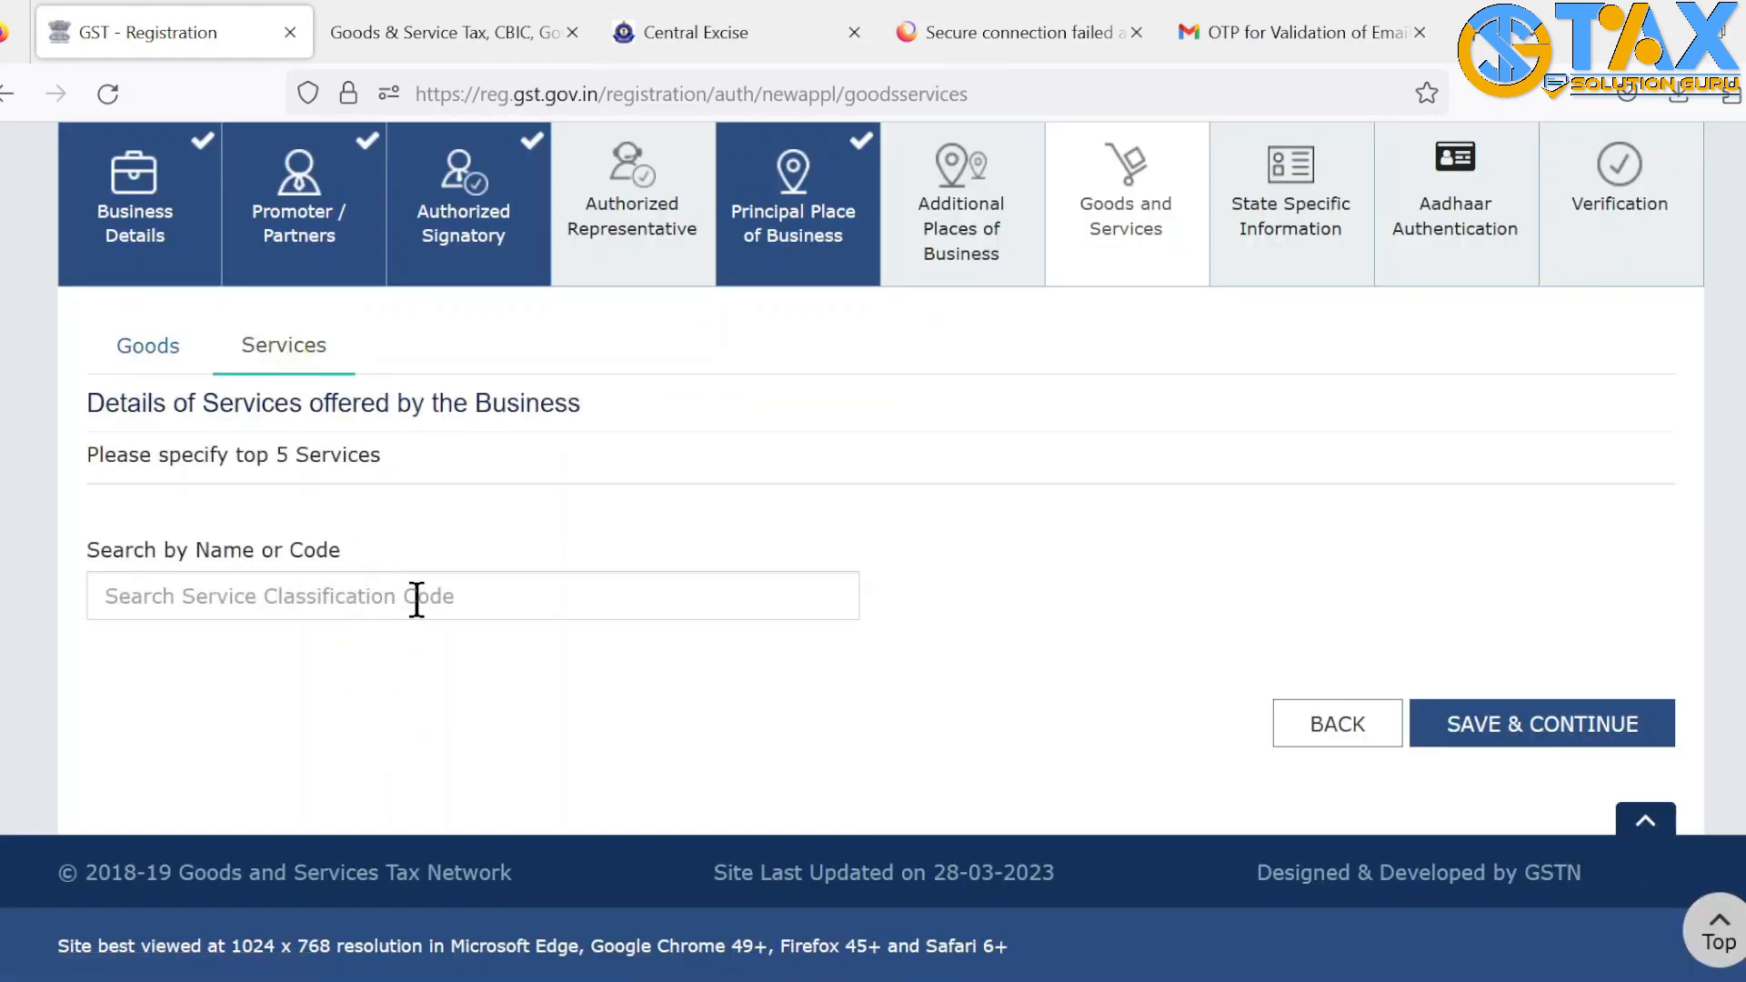
pyautogui.click(416, 598)
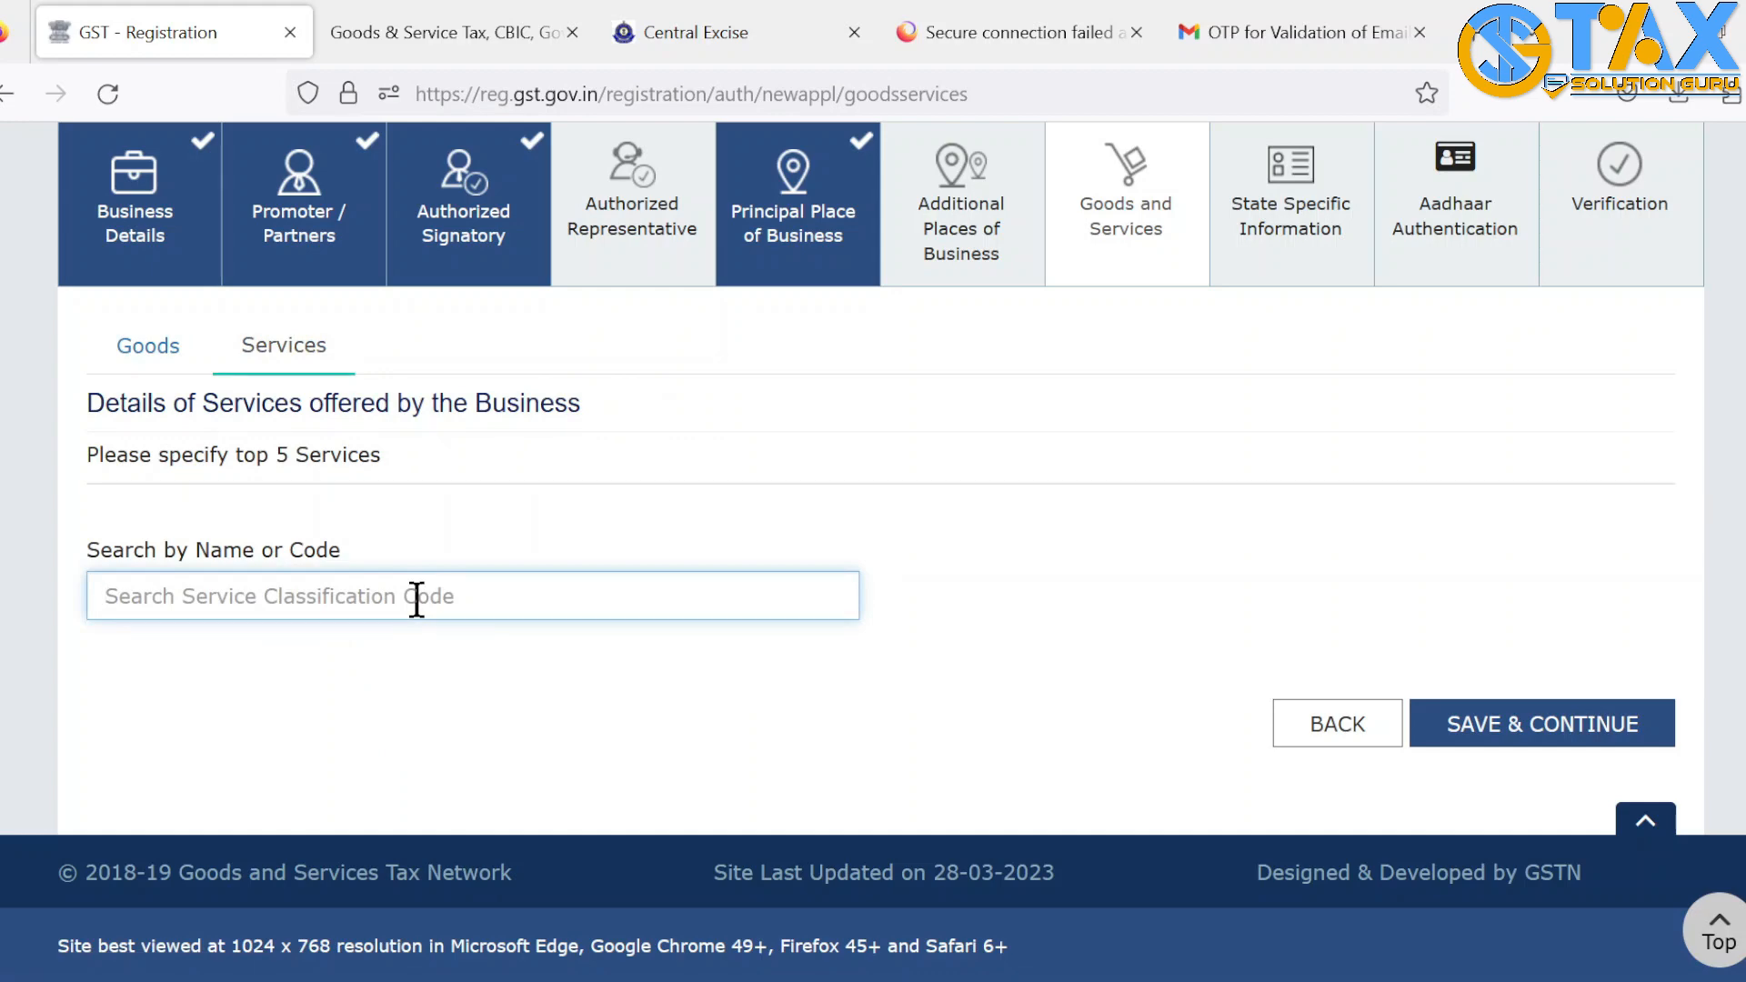
pyautogui.write('ACC')
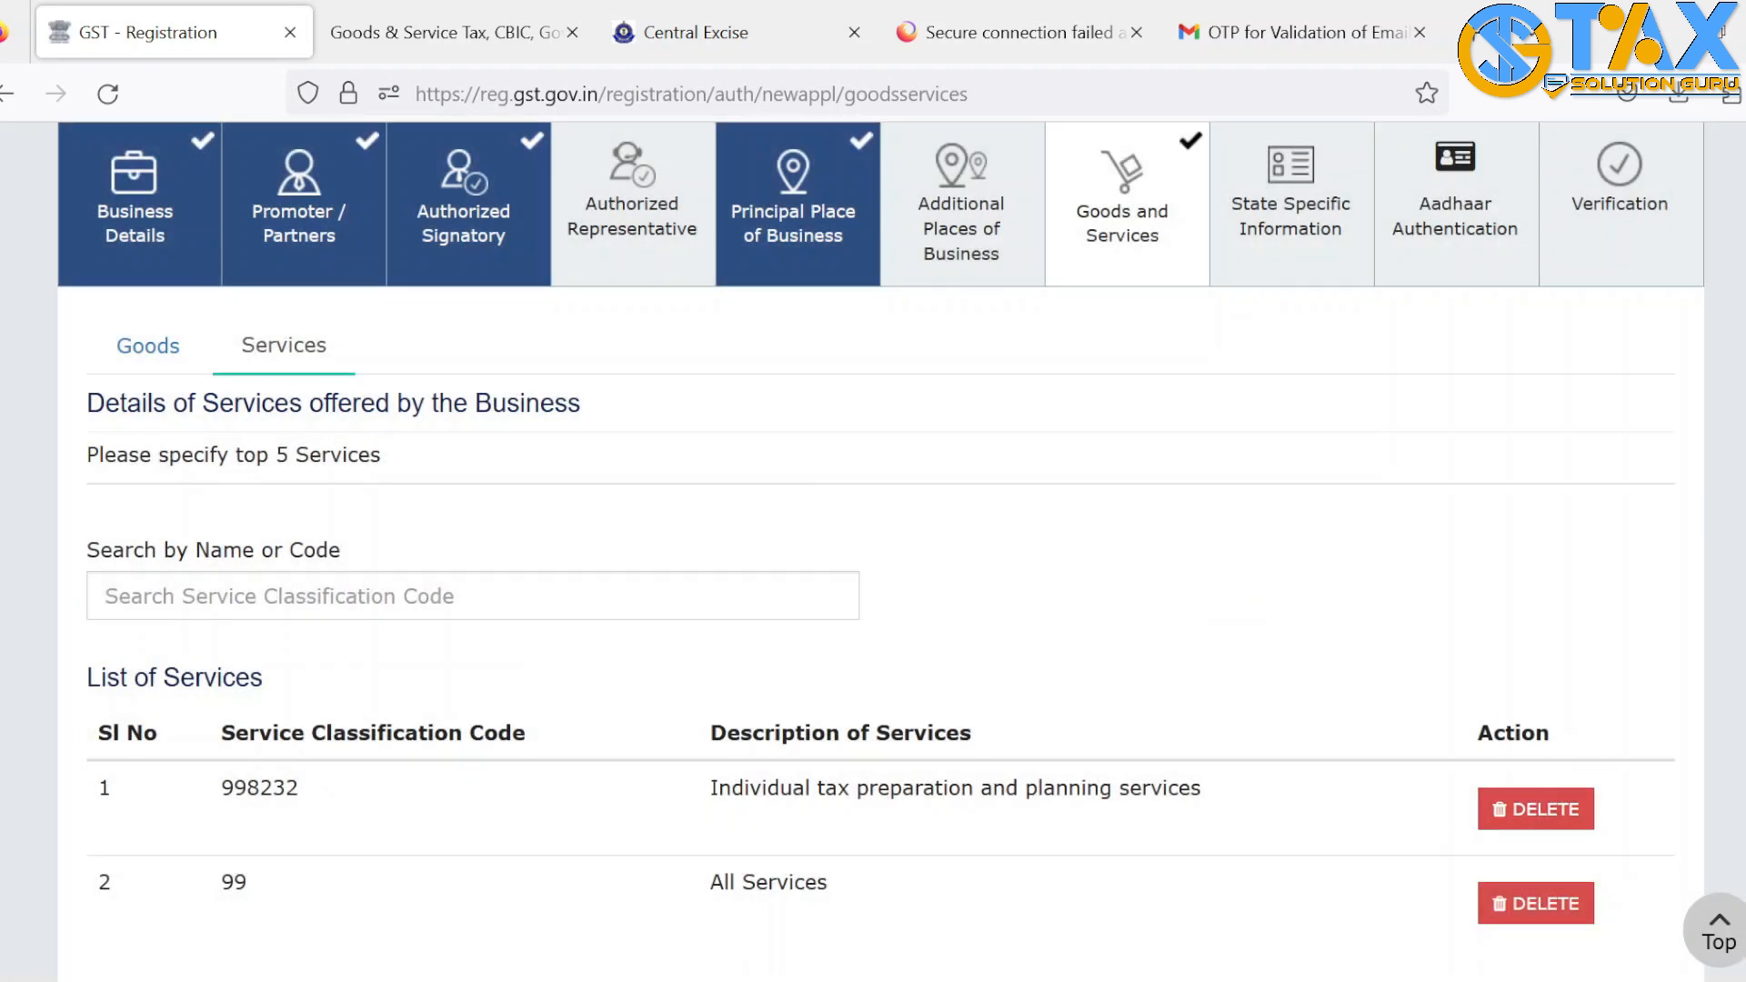
pyautogui.scroll(-2, 318, 636)
pyautogui.scroll(3, 318, 637)
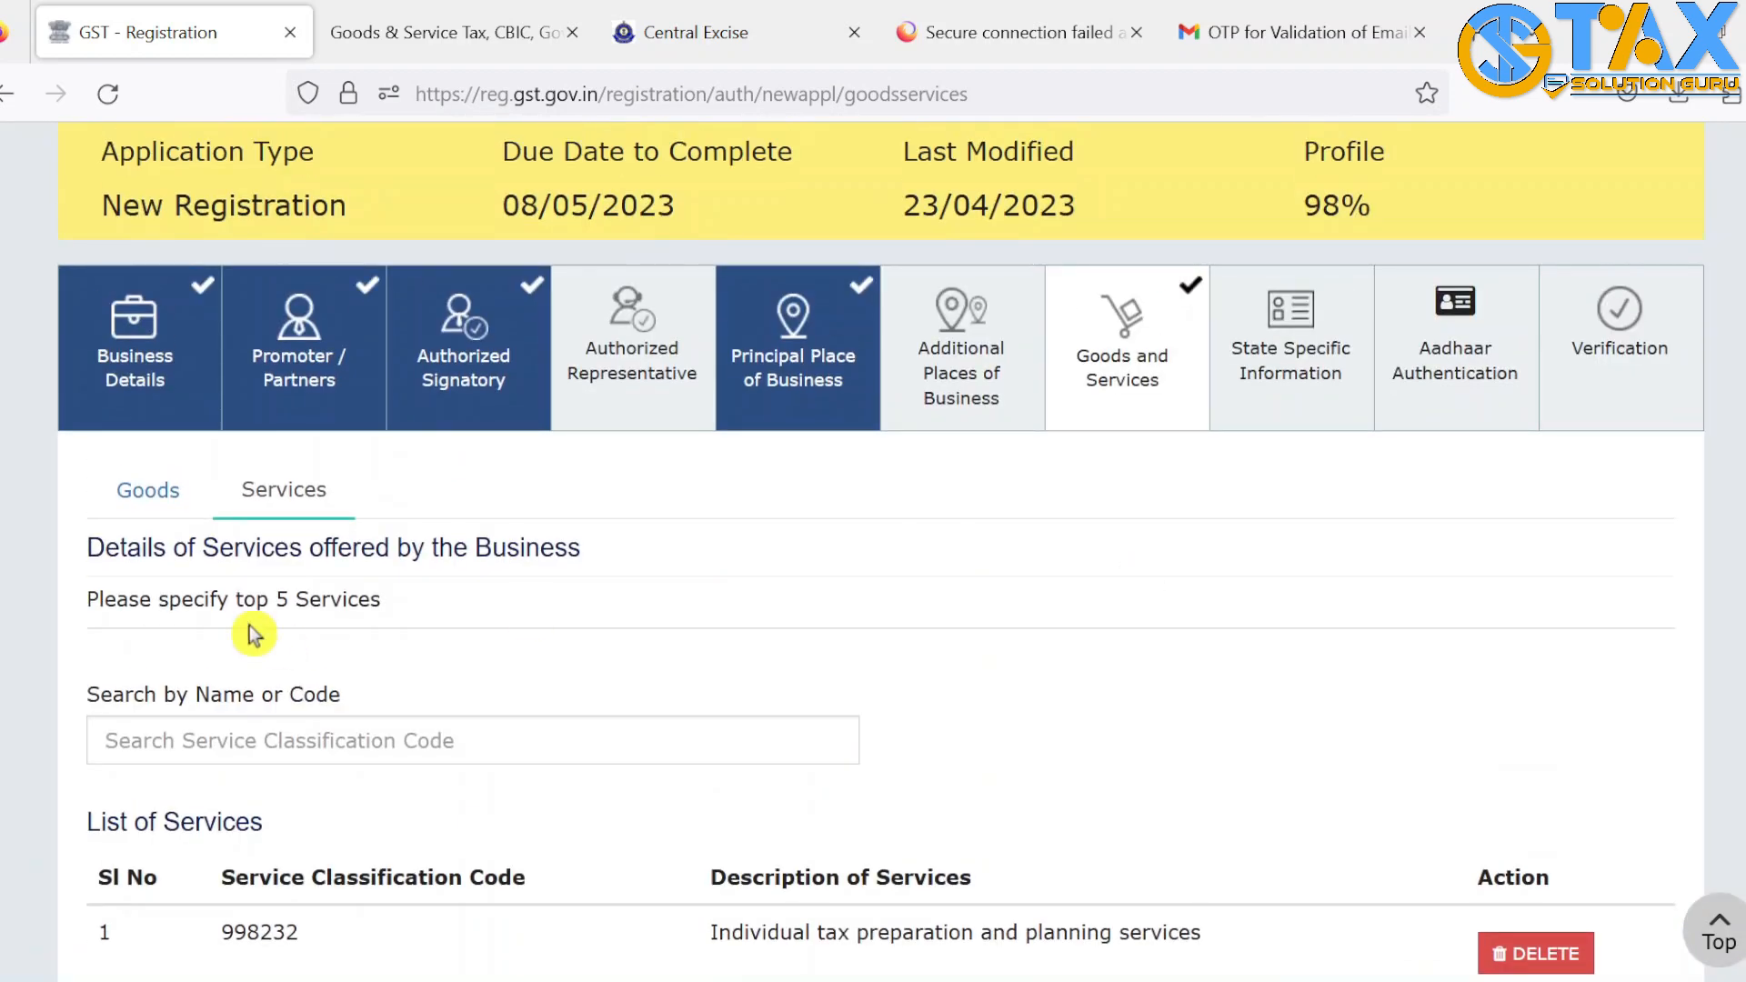
# Search goods for 'CLOTHES', review the 998232 and 99 All Services entries, and save
pyautogui.click(137, 496)
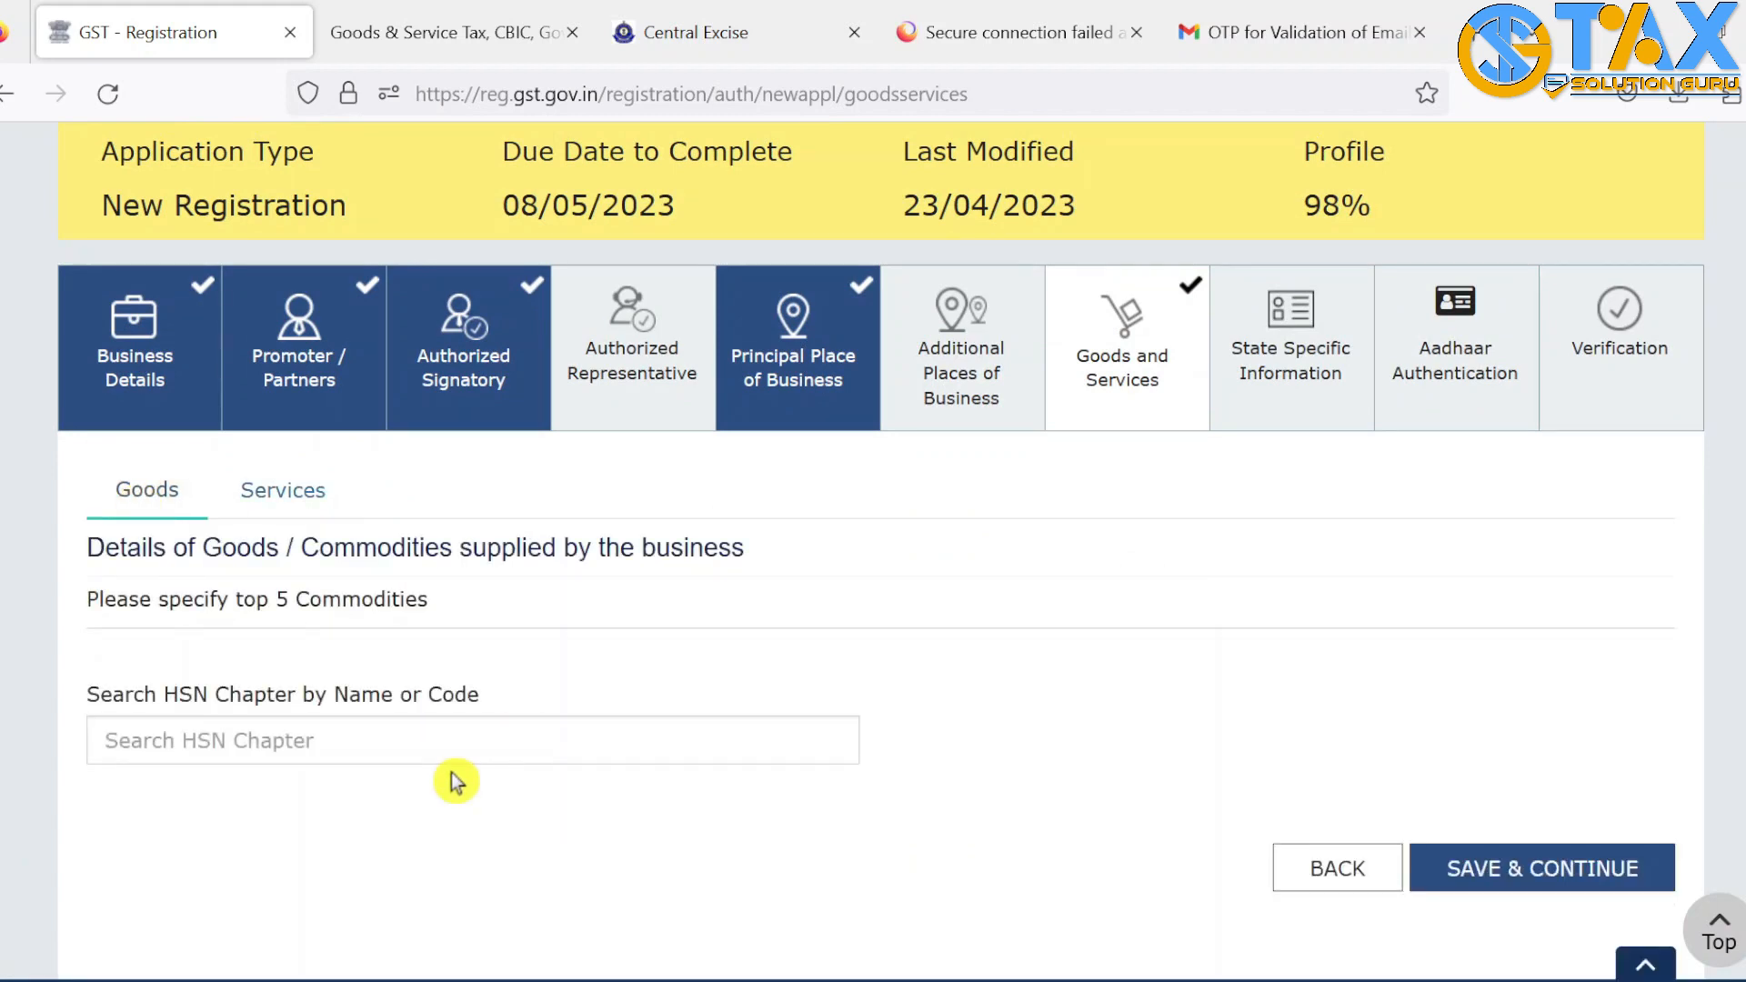
pyautogui.click(429, 753)
pyautogui.write('C')
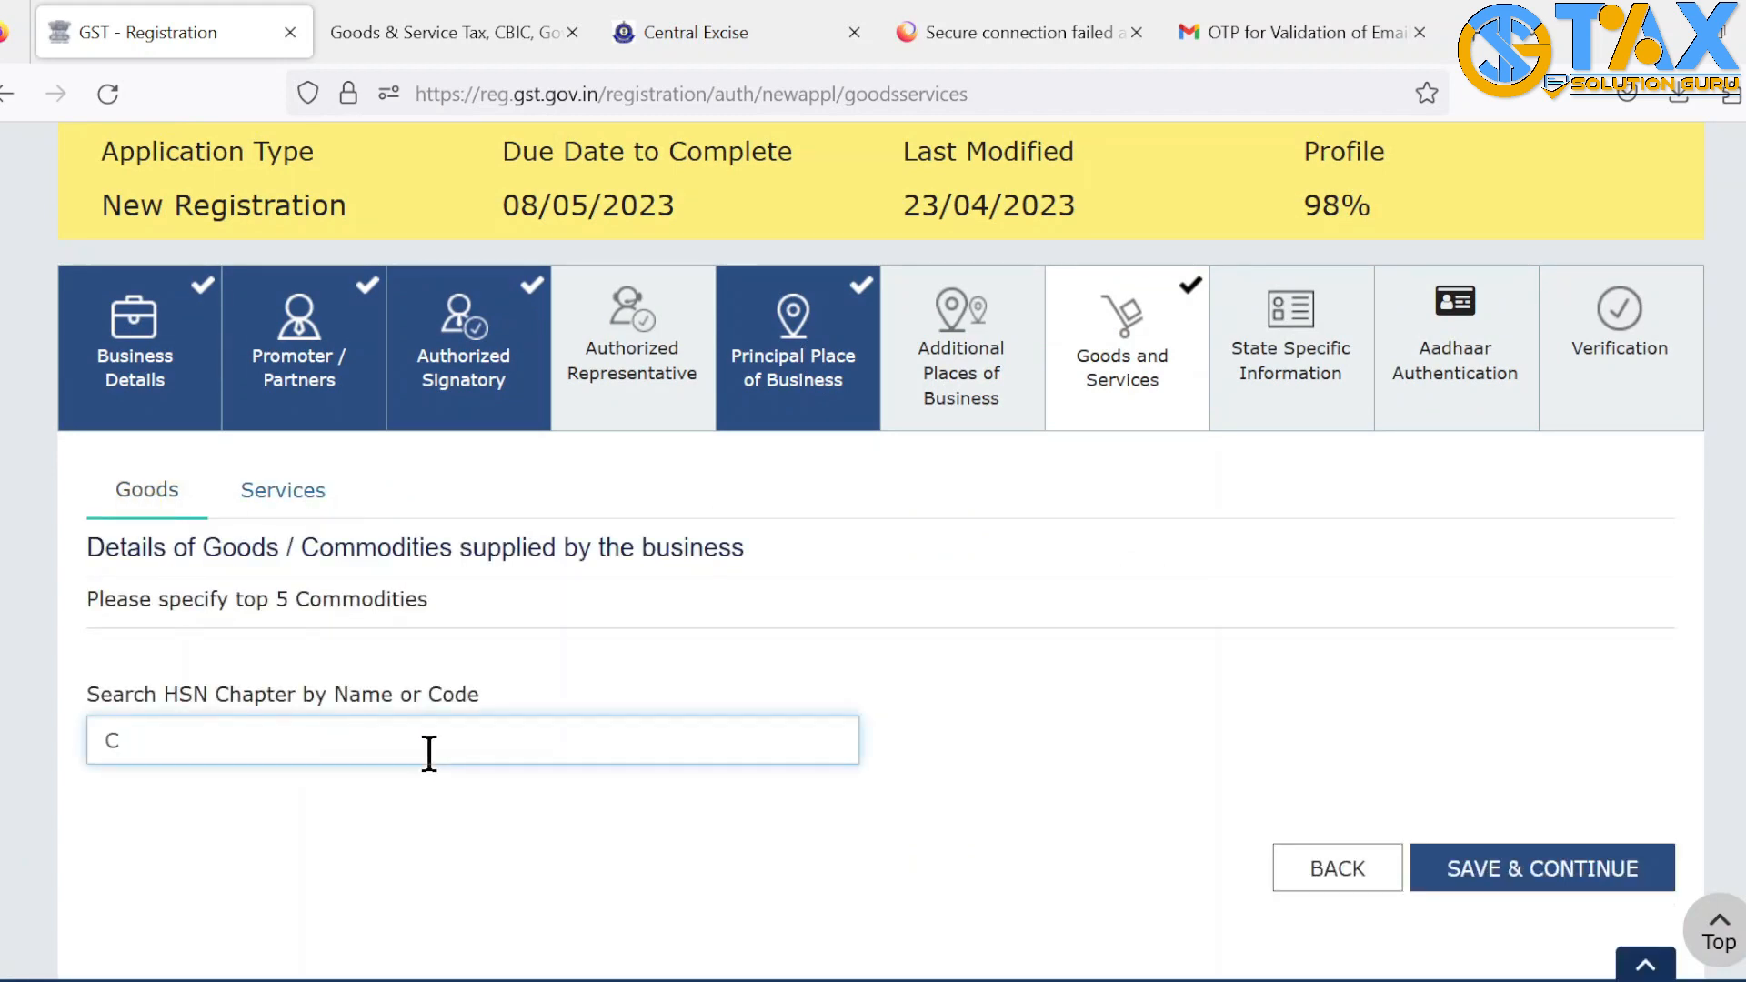
pyautogui.write('LOTHES')
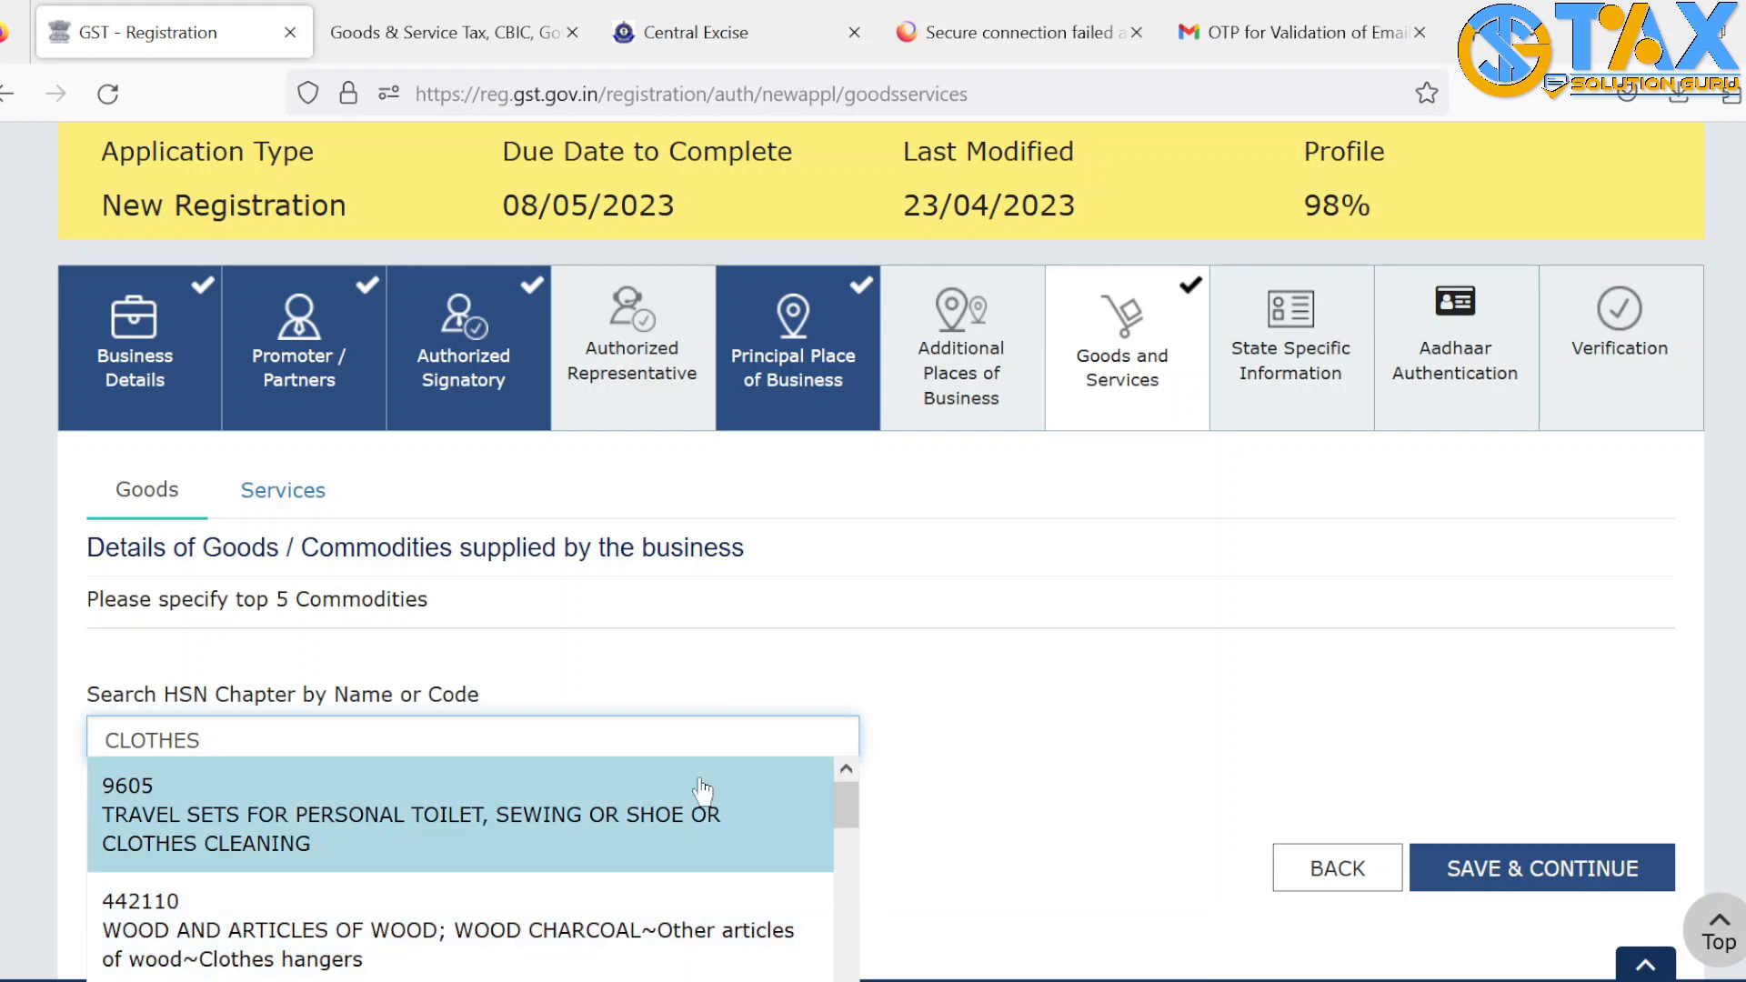
pyautogui.moveTo(861, 811); pyautogui.dragTo(854, 916)
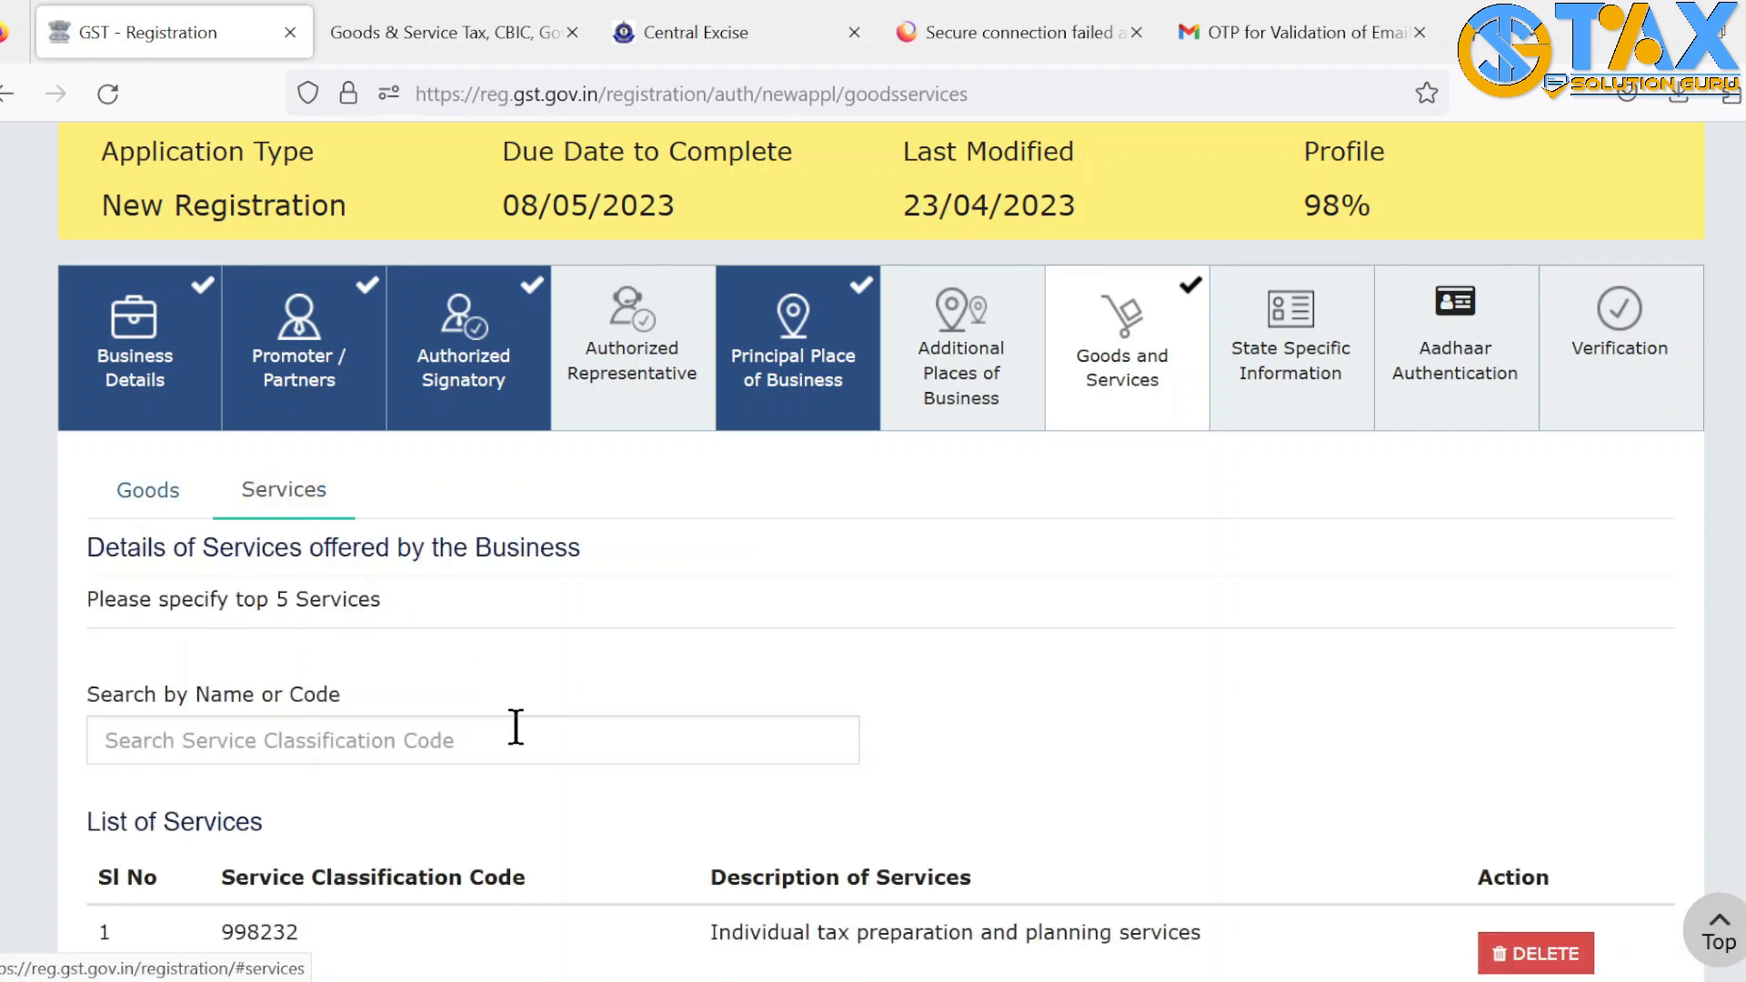
pyautogui.scroll(-3, 1413, 793)
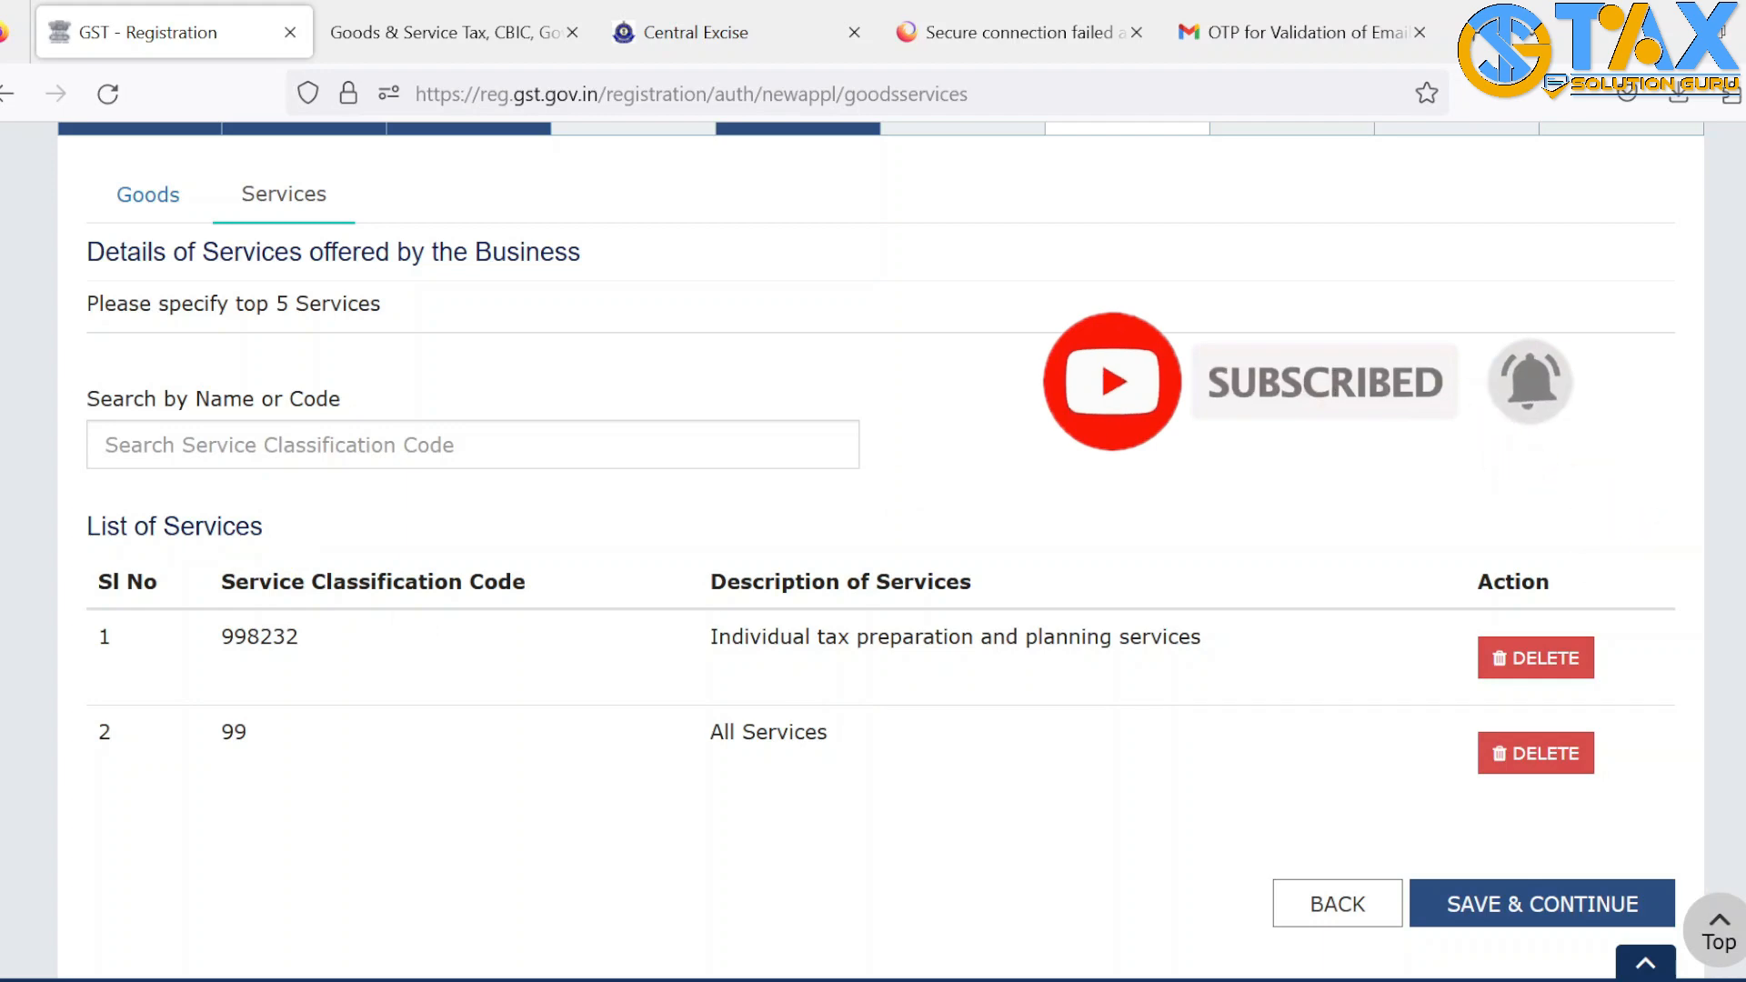
pyautogui.scroll(5, 873, 546)
pyautogui.scroll(-6, 873, 546)
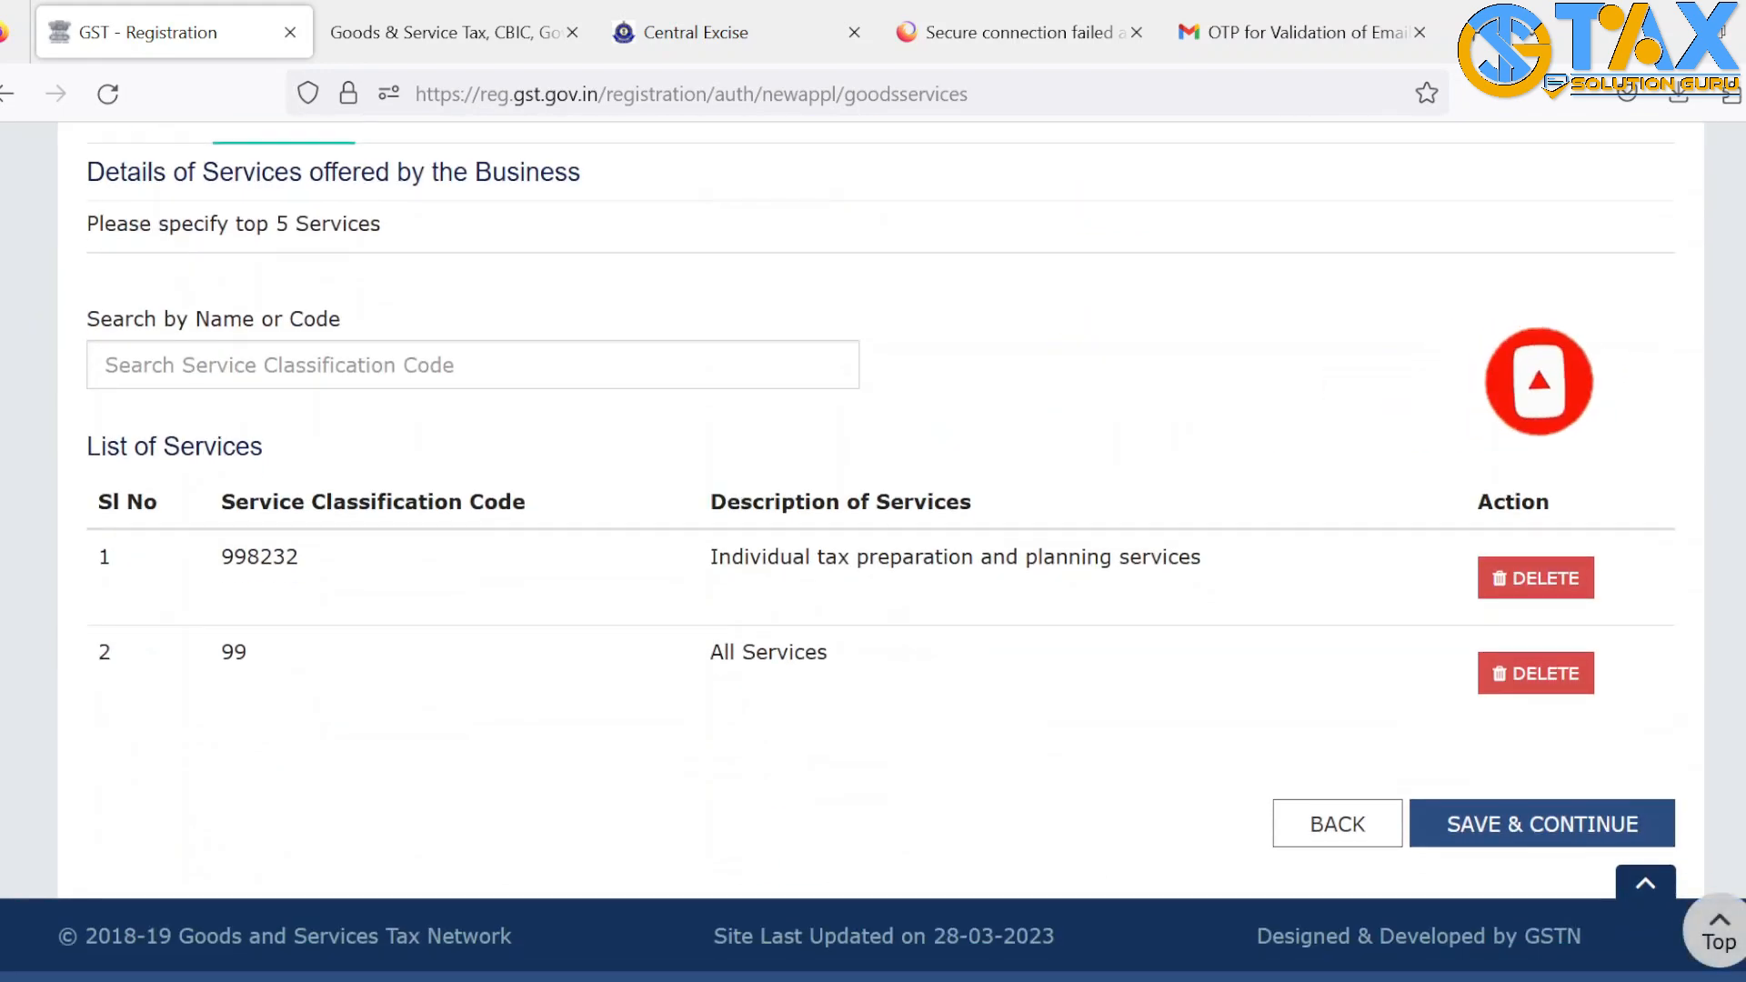
pyautogui.scroll(6, 873, 545)
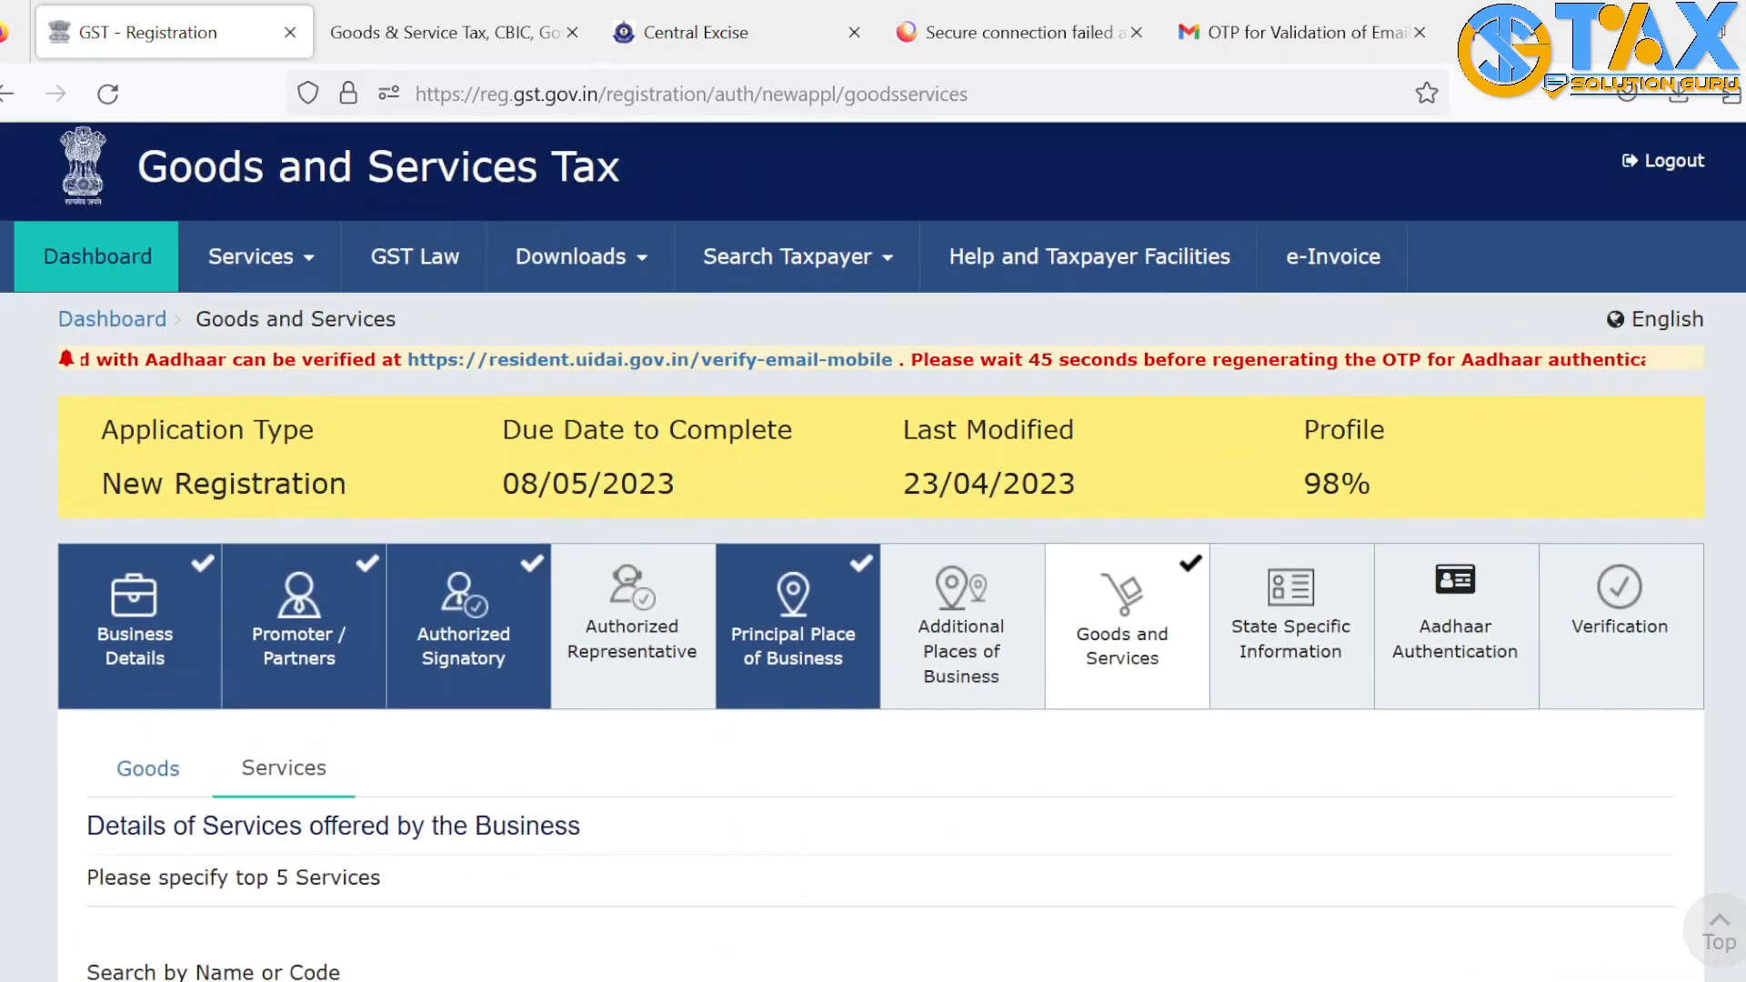
pyautogui.scroll(-8, 873, 545)
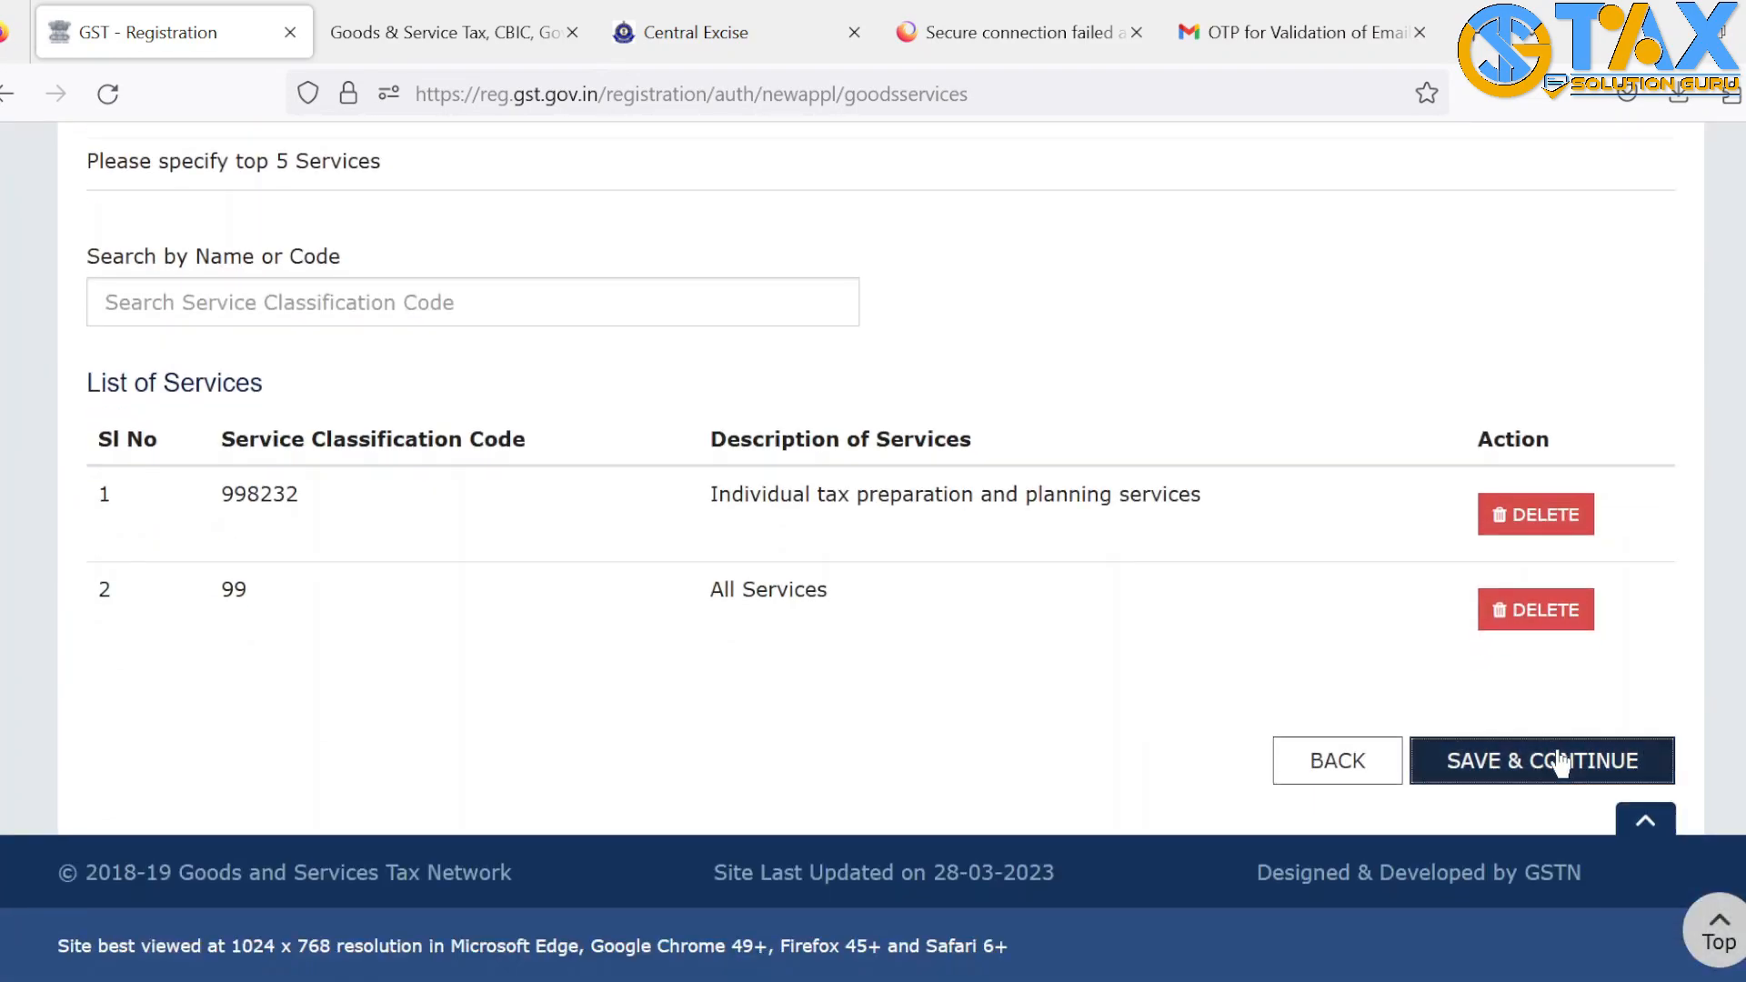
pyautogui.click(1559, 762)
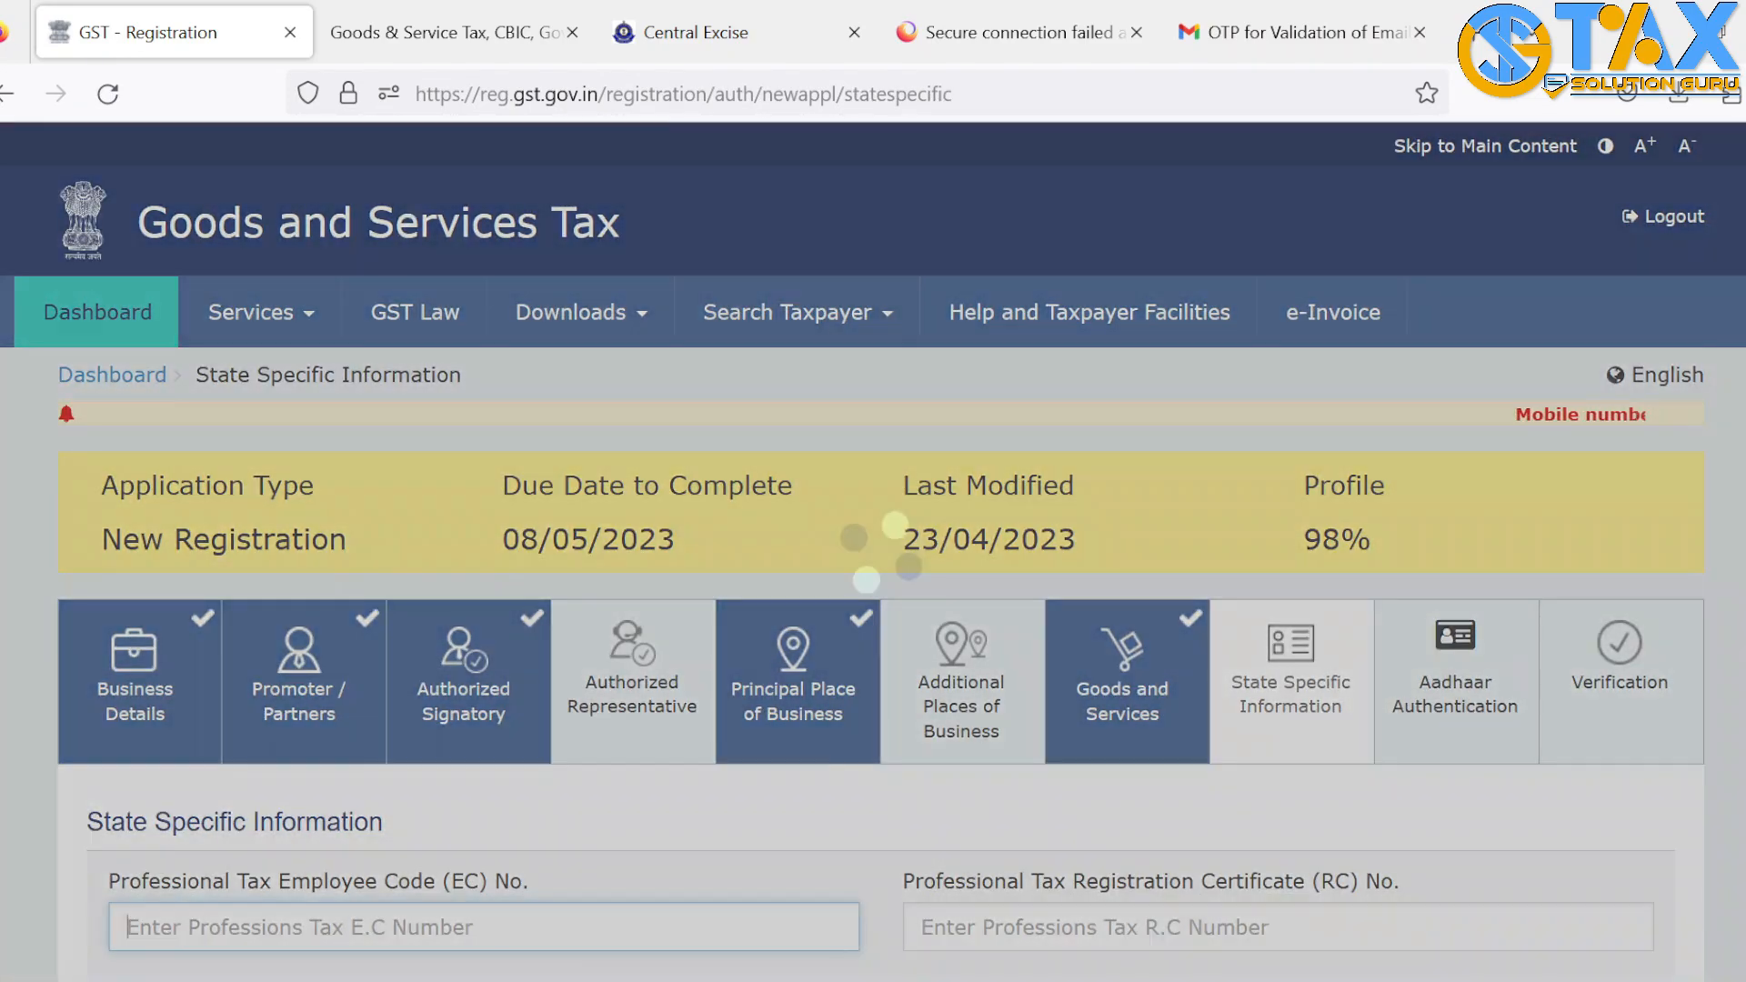
# Leave the Professional Tax and Excise fields blank with the profile at 98%, and save
pyautogui.scroll(-3, 873, 546)
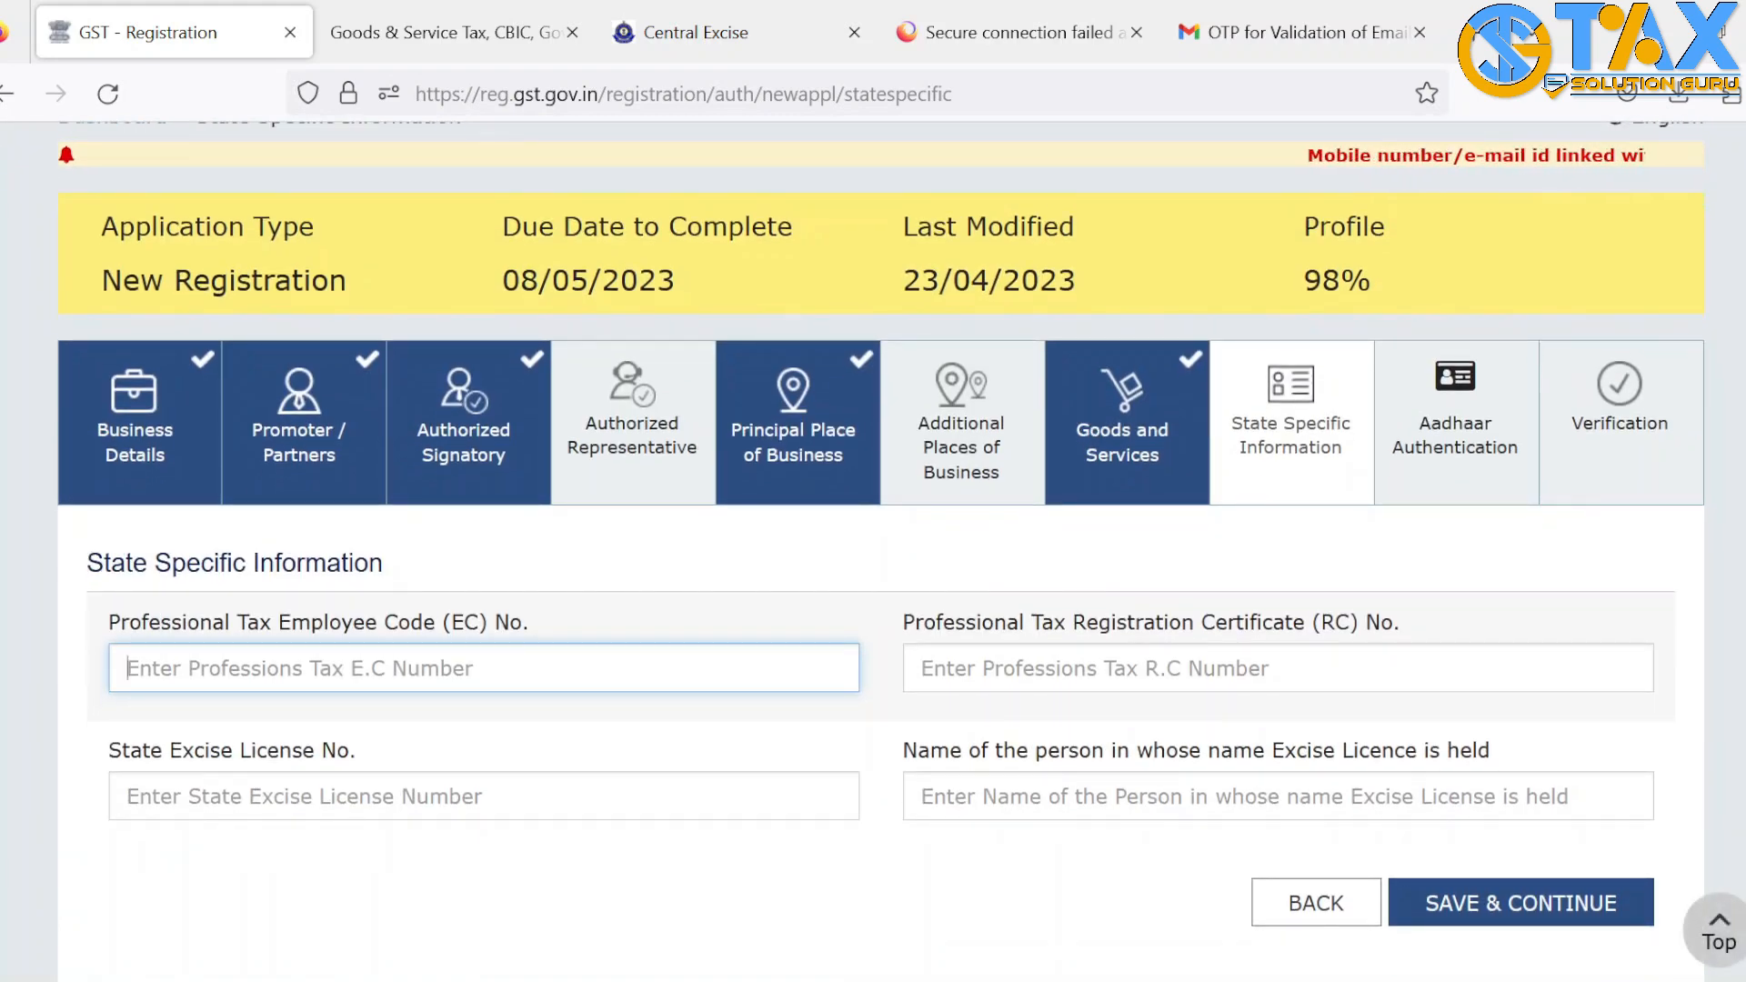
pyautogui.scroll(-1, 1514, 136)
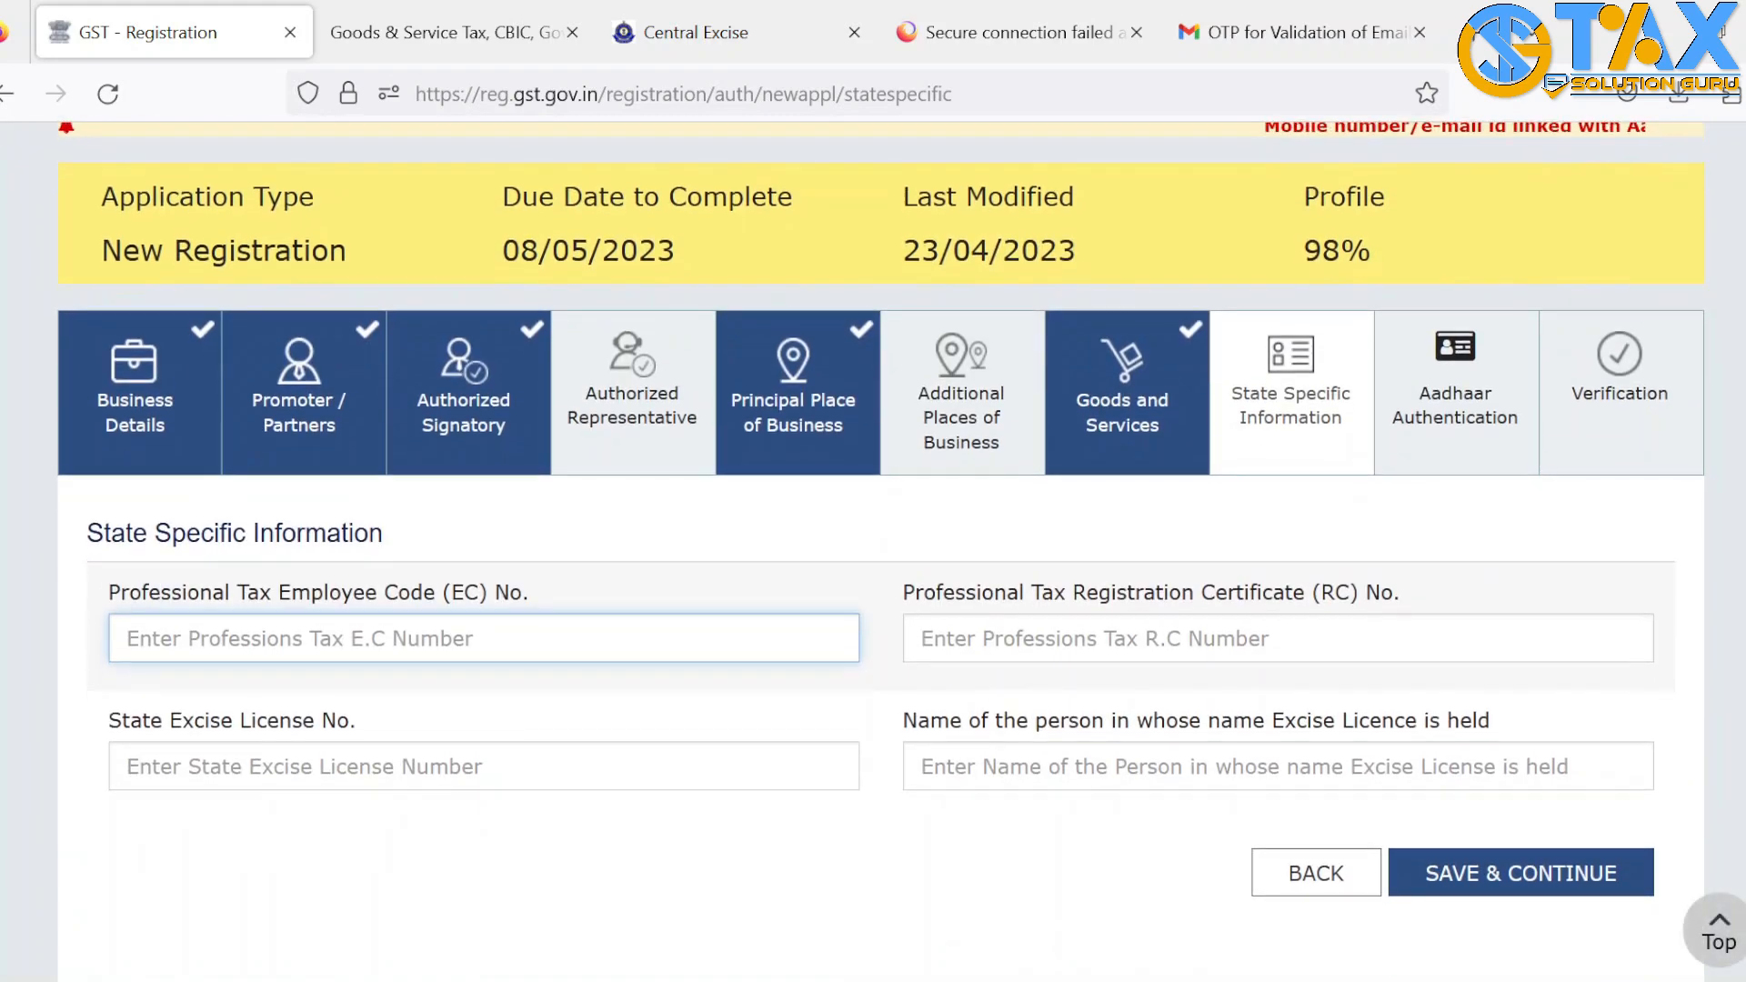
pyautogui.moveTo(1392, 260); pyautogui.dragTo(1279, 257)
pyautogui.click(1403, 254)
pyautogui.moveTo(1403, 254); pyautogui.dragTo(1234, 250)
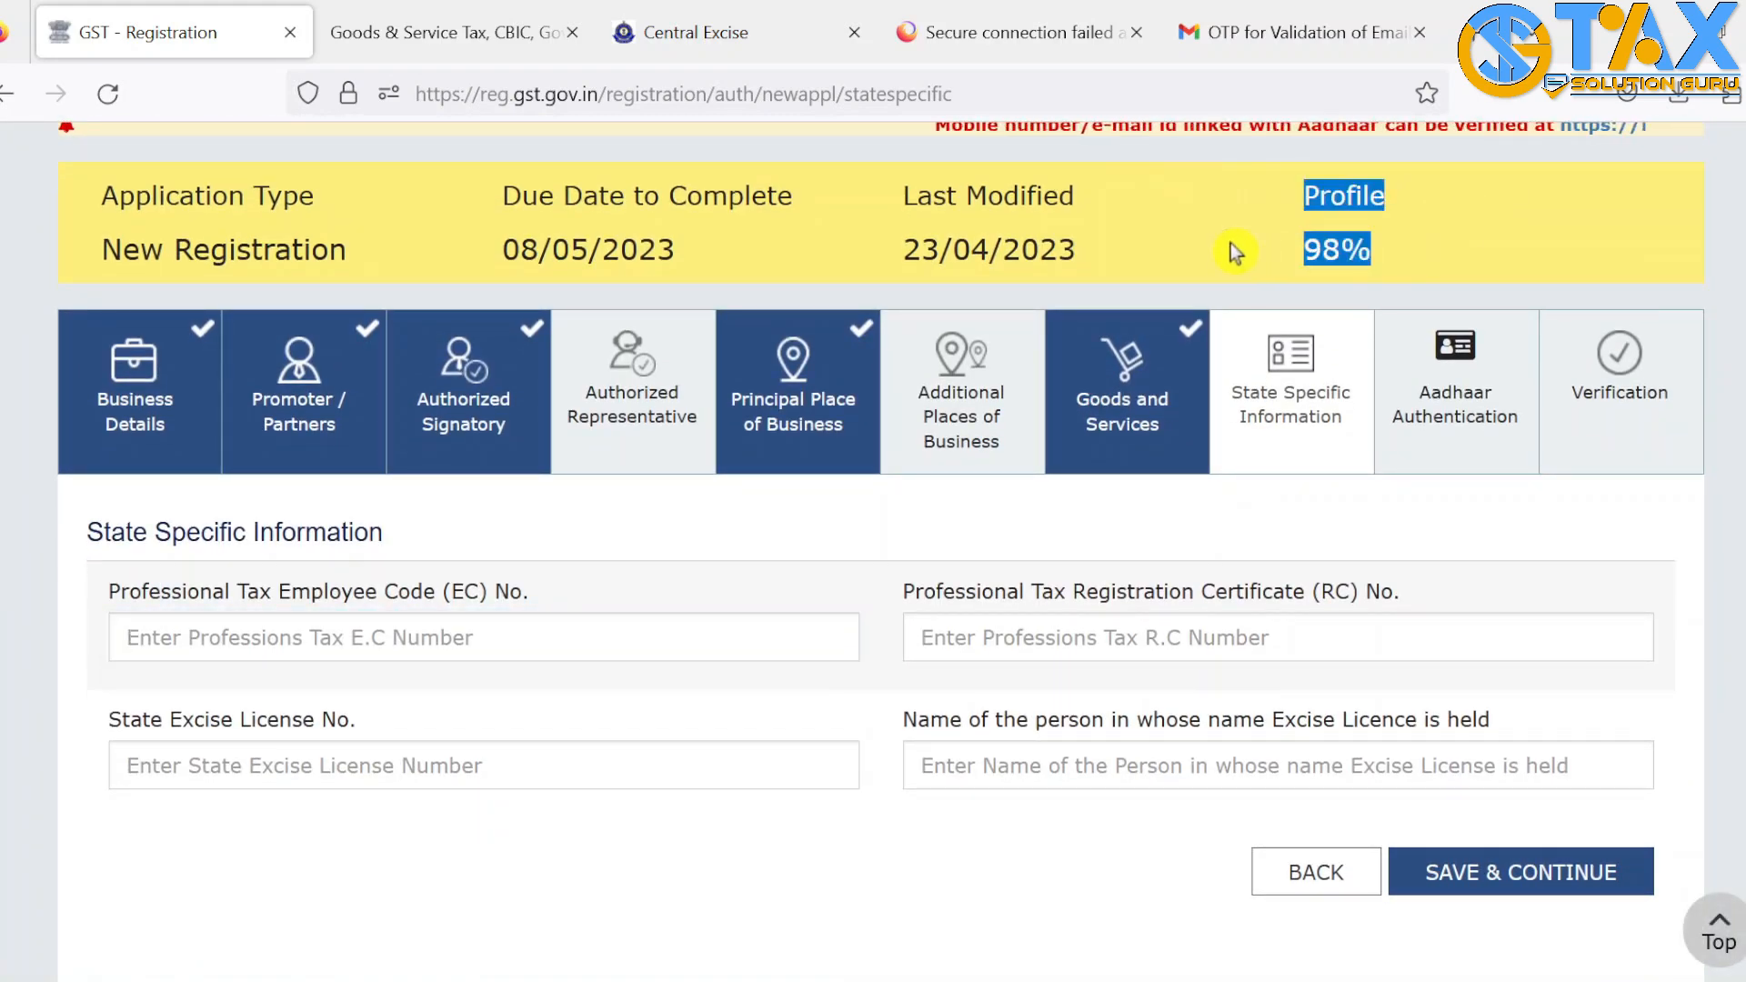
pyautogui.click(673, 527)
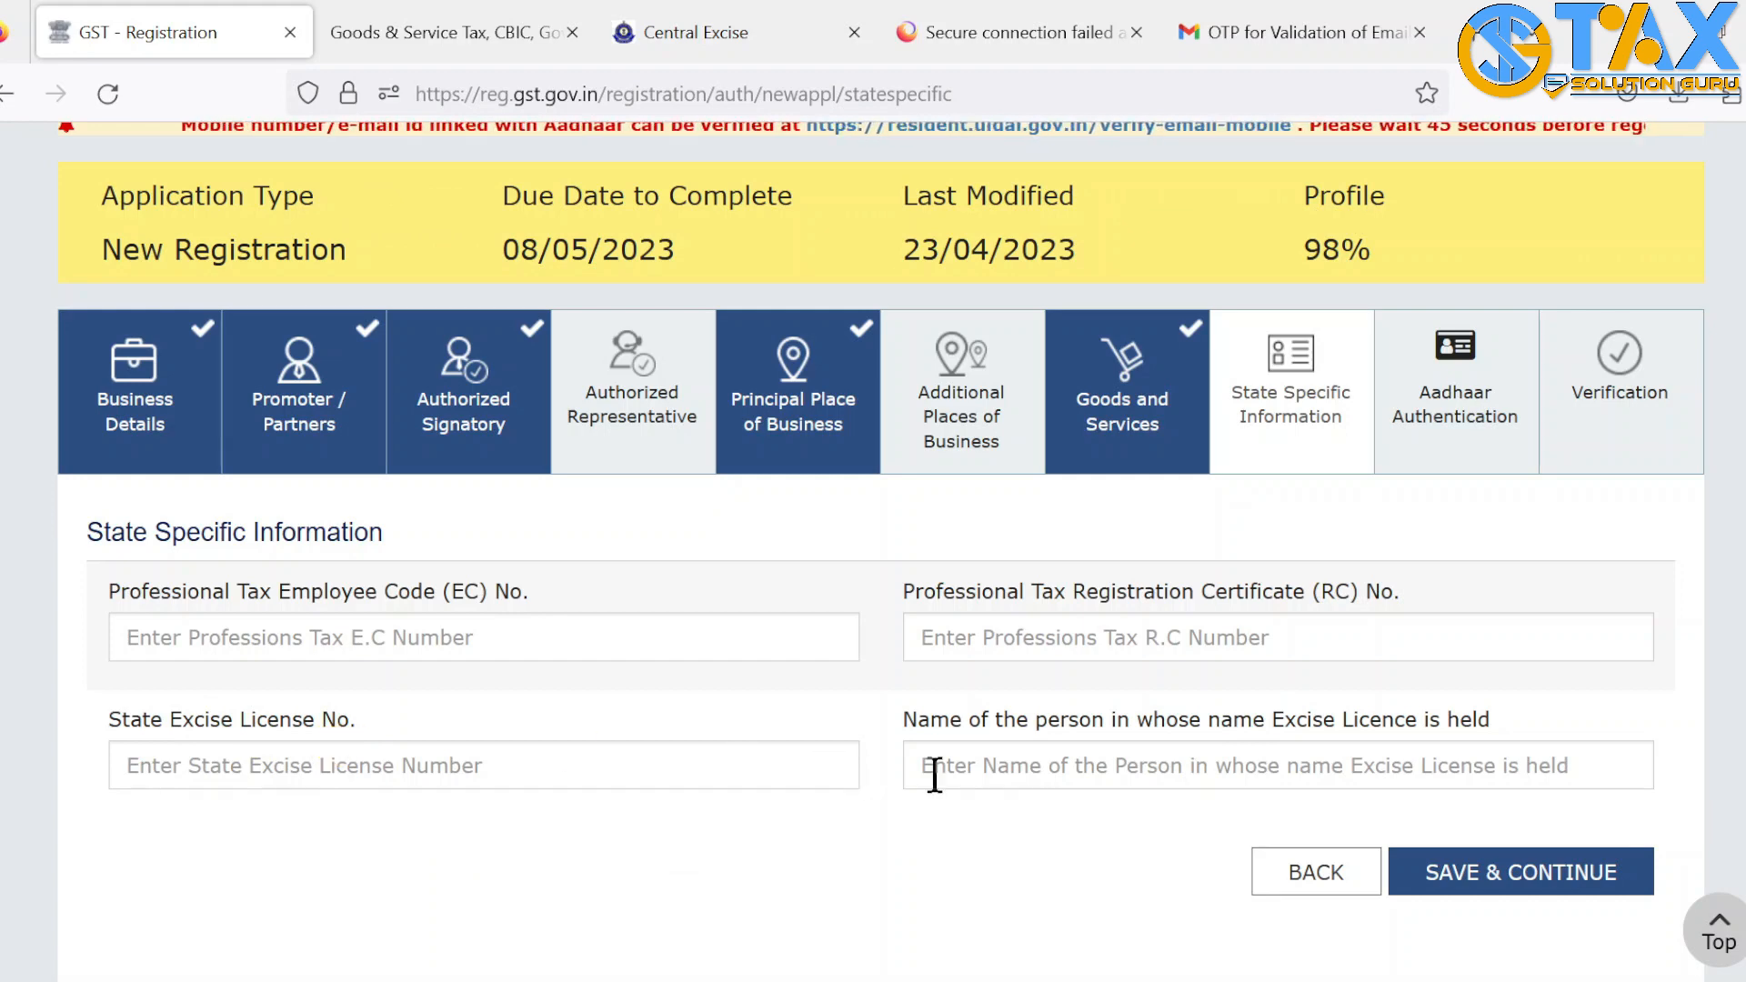
pyautogui.click(1528, 874)
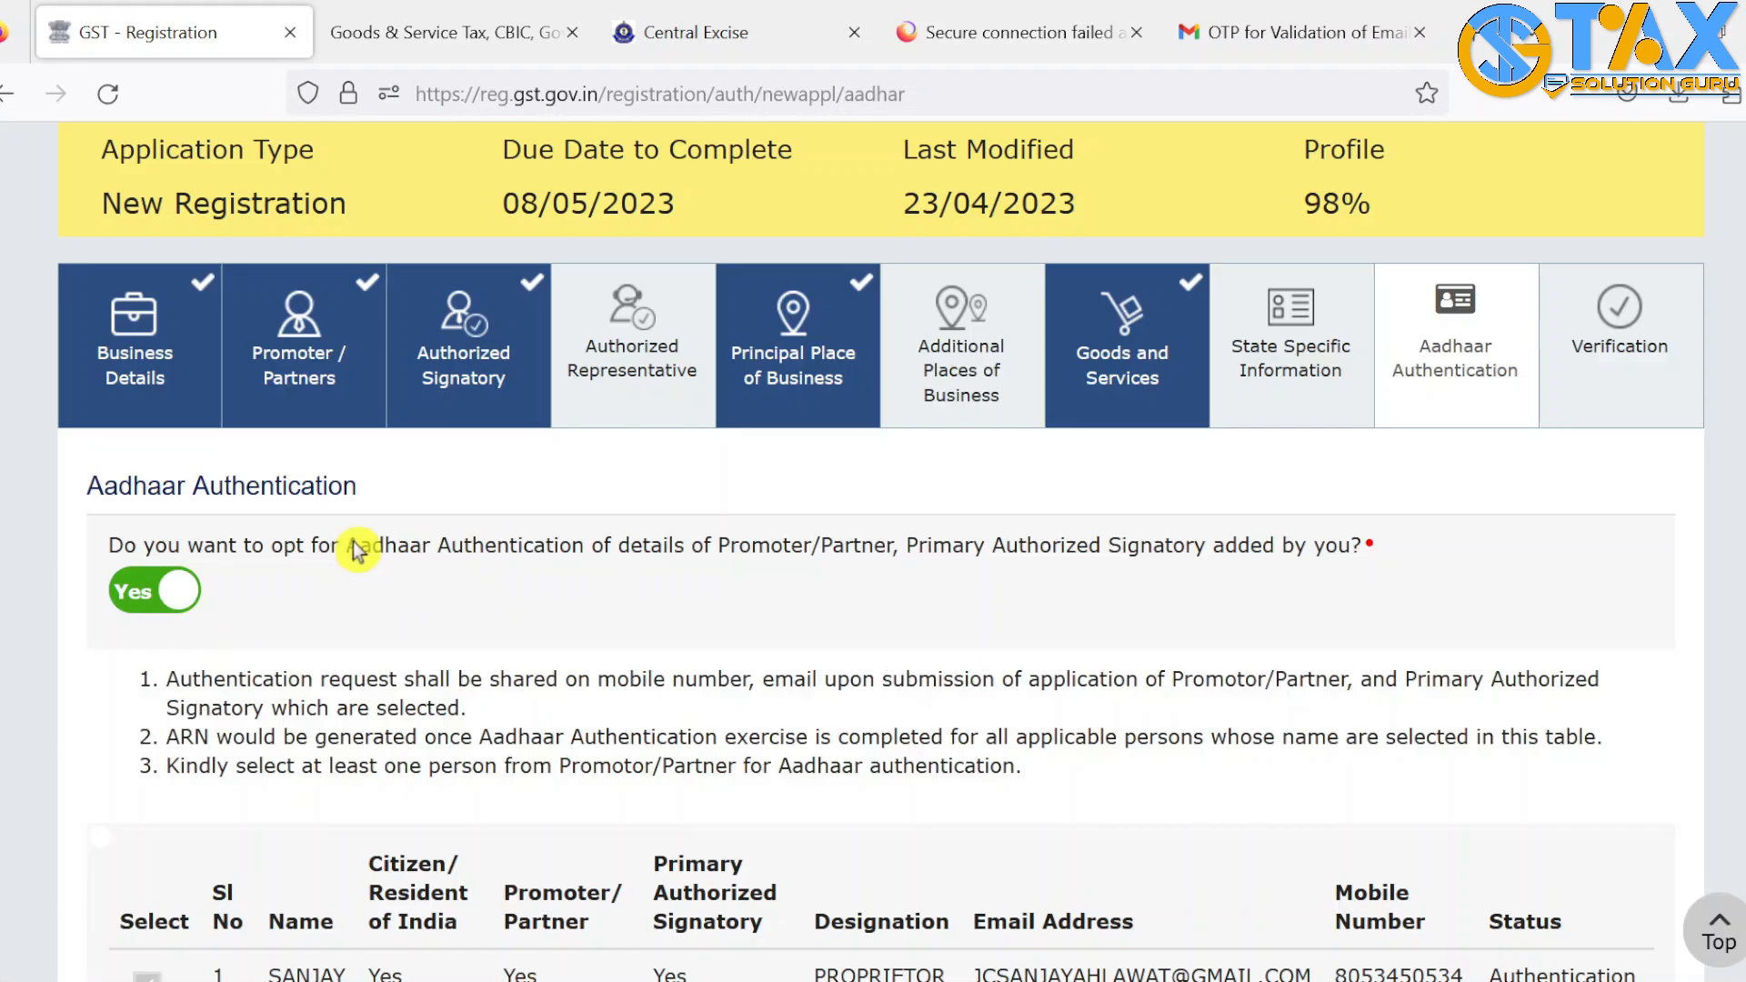
# Save Aadhaar Authentication as Yes for the ticked promoter and accept the Warning dialog
pyautogui.scroll(-3, 351, 546)
pyautogui.moveTo(345, 546); pyautogui.dragTo(591, 556)
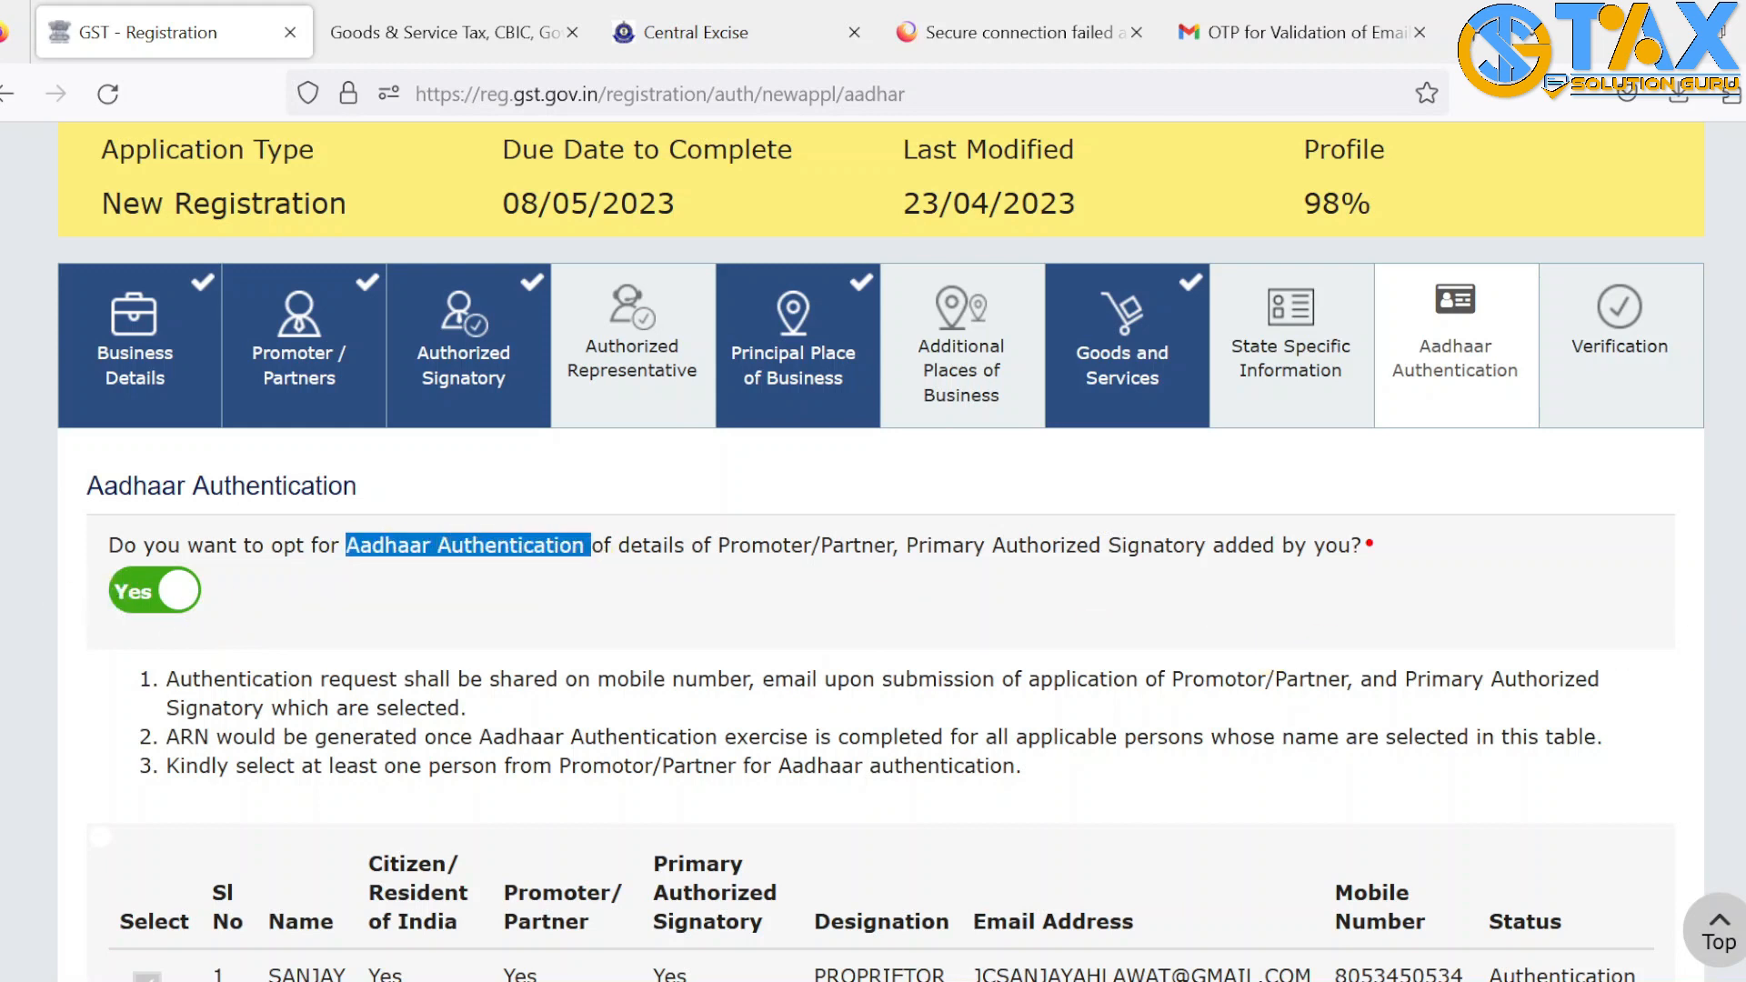
pyautogui.scroll(-4, 881, 554)
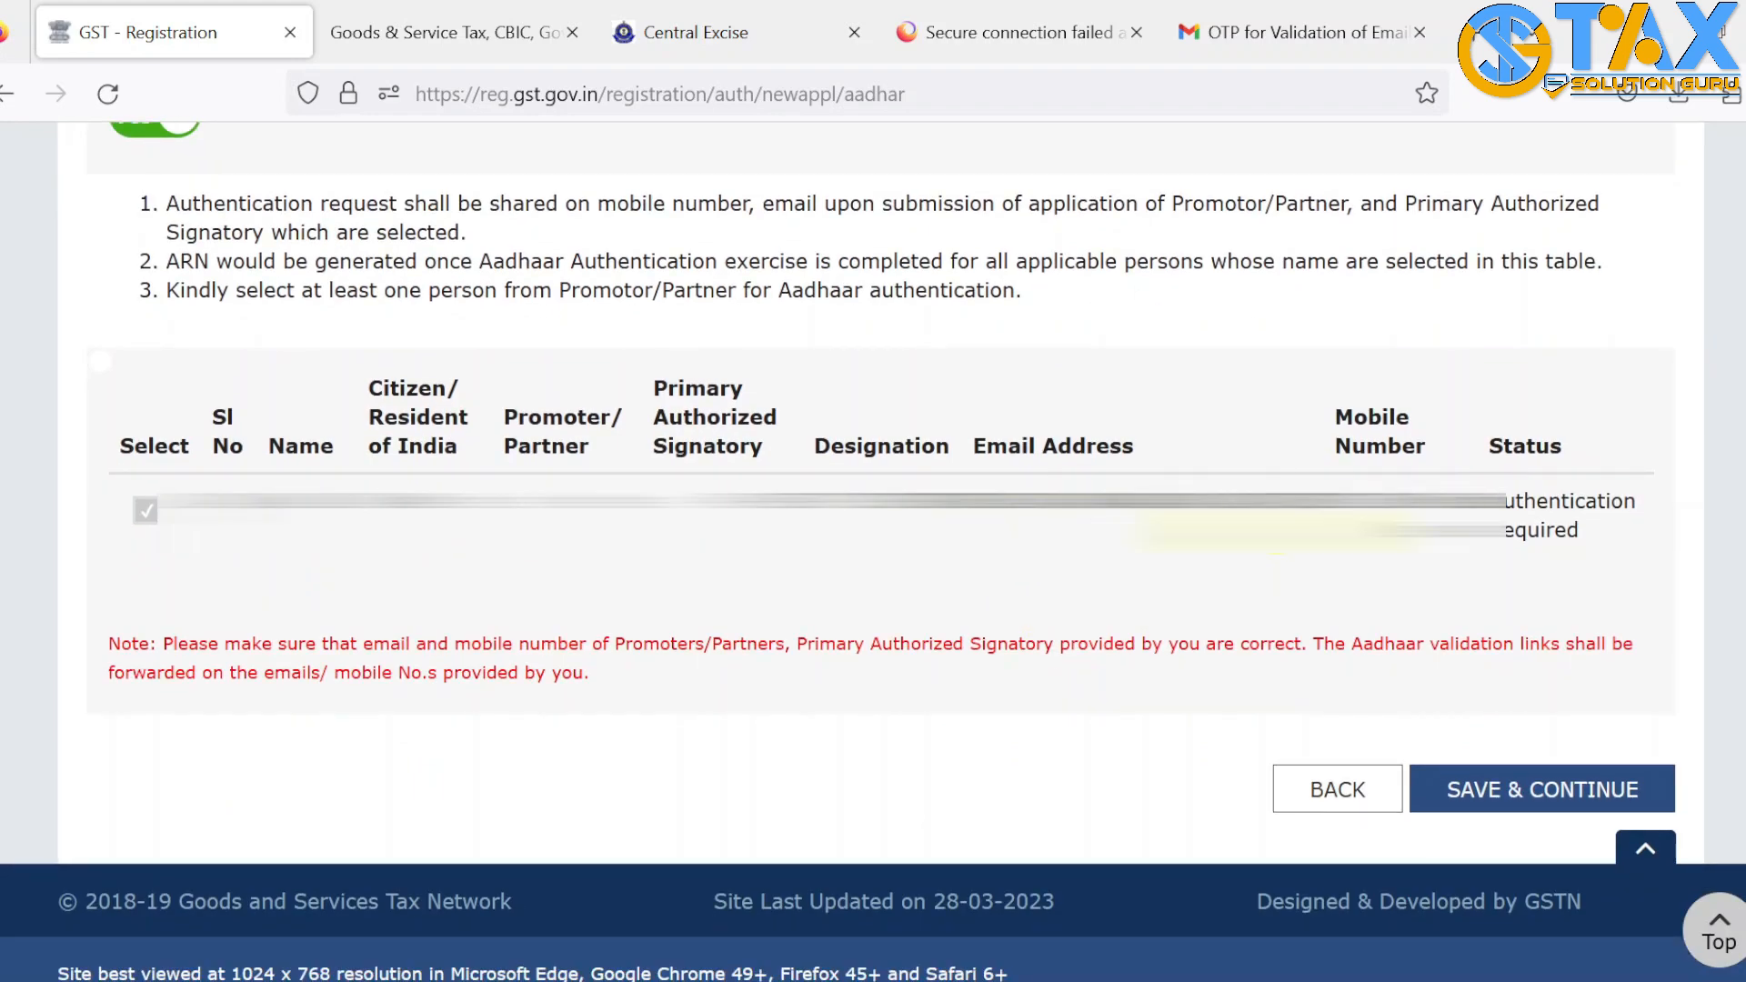
pyautogui.moveTo(969, 488); pyautogui.dragTo(1463, 491)
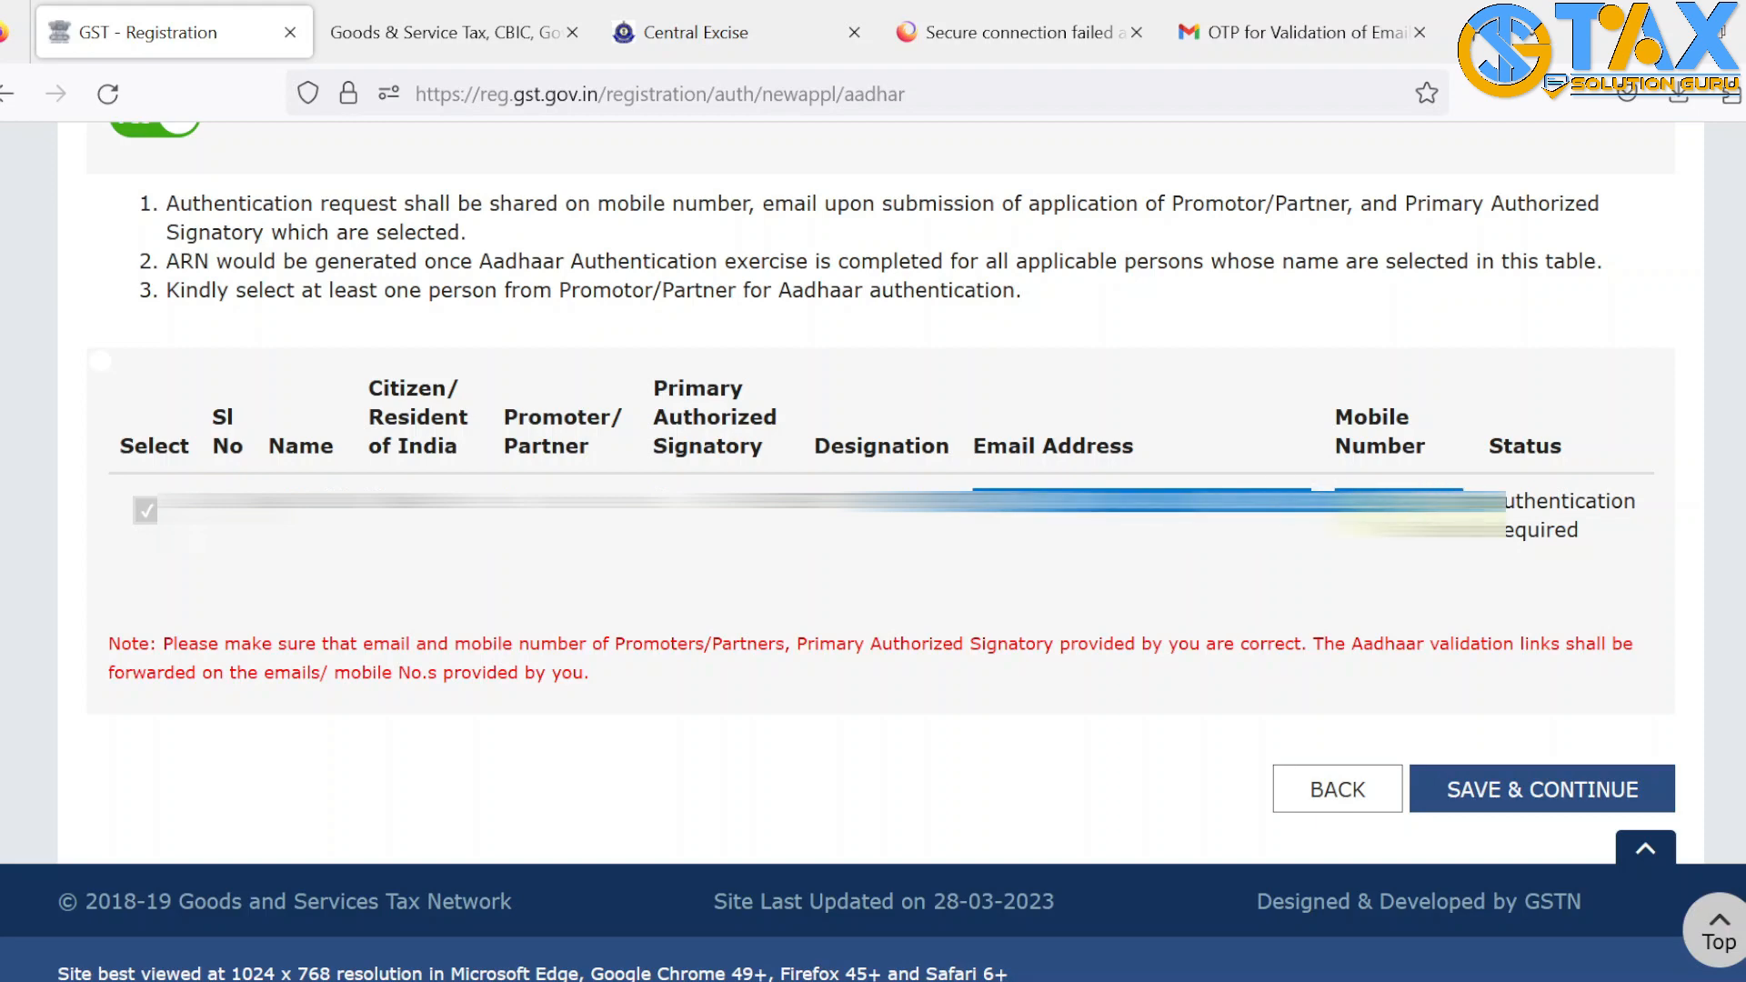
pyautogui.click(1546, 791)
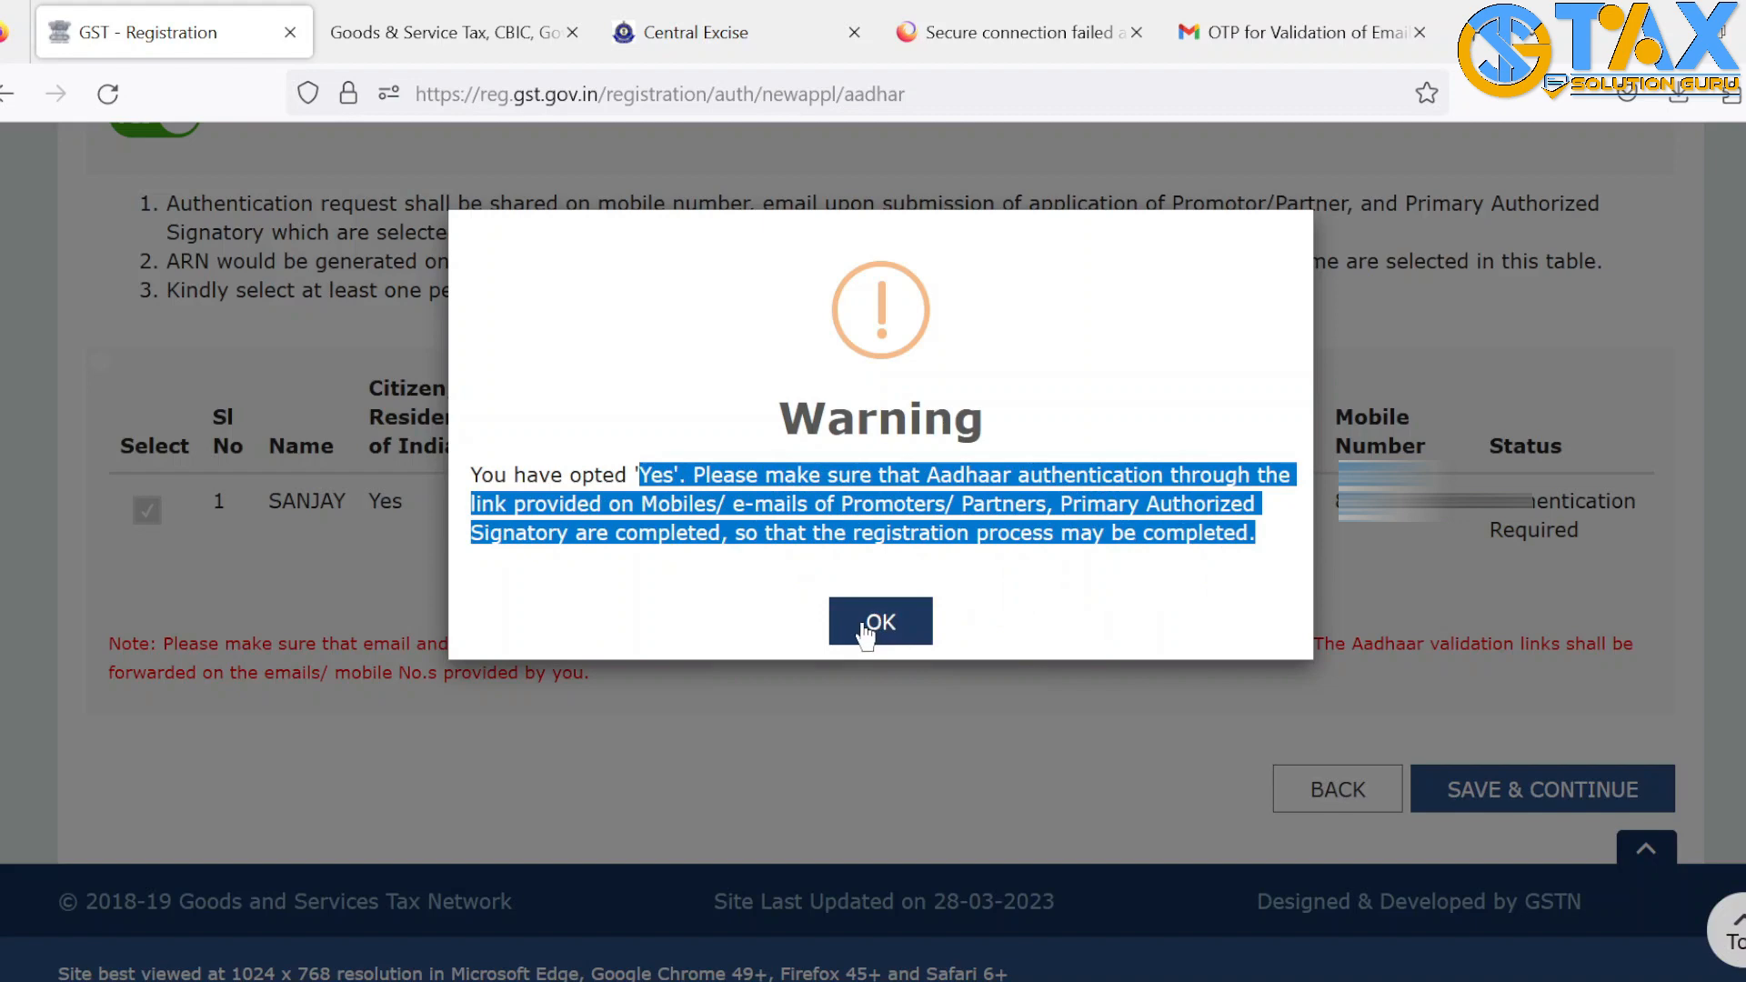
pyautogui.click(1120, 573)
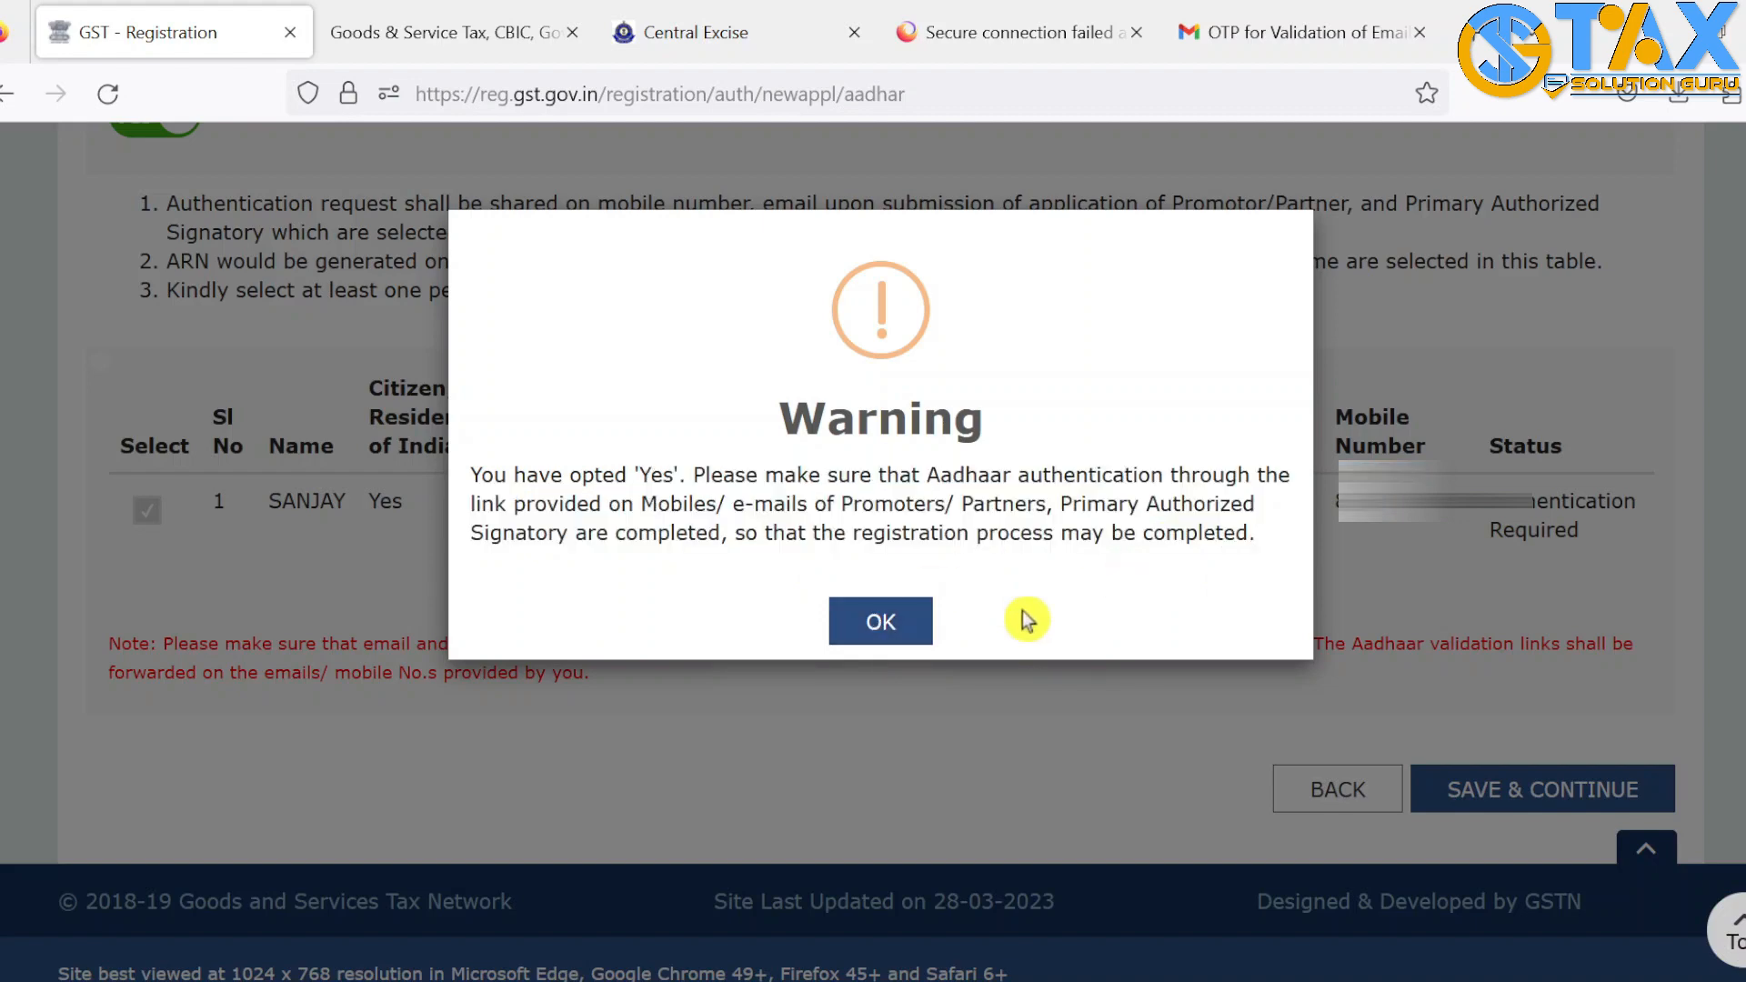
pyautogui.click(881, 622)
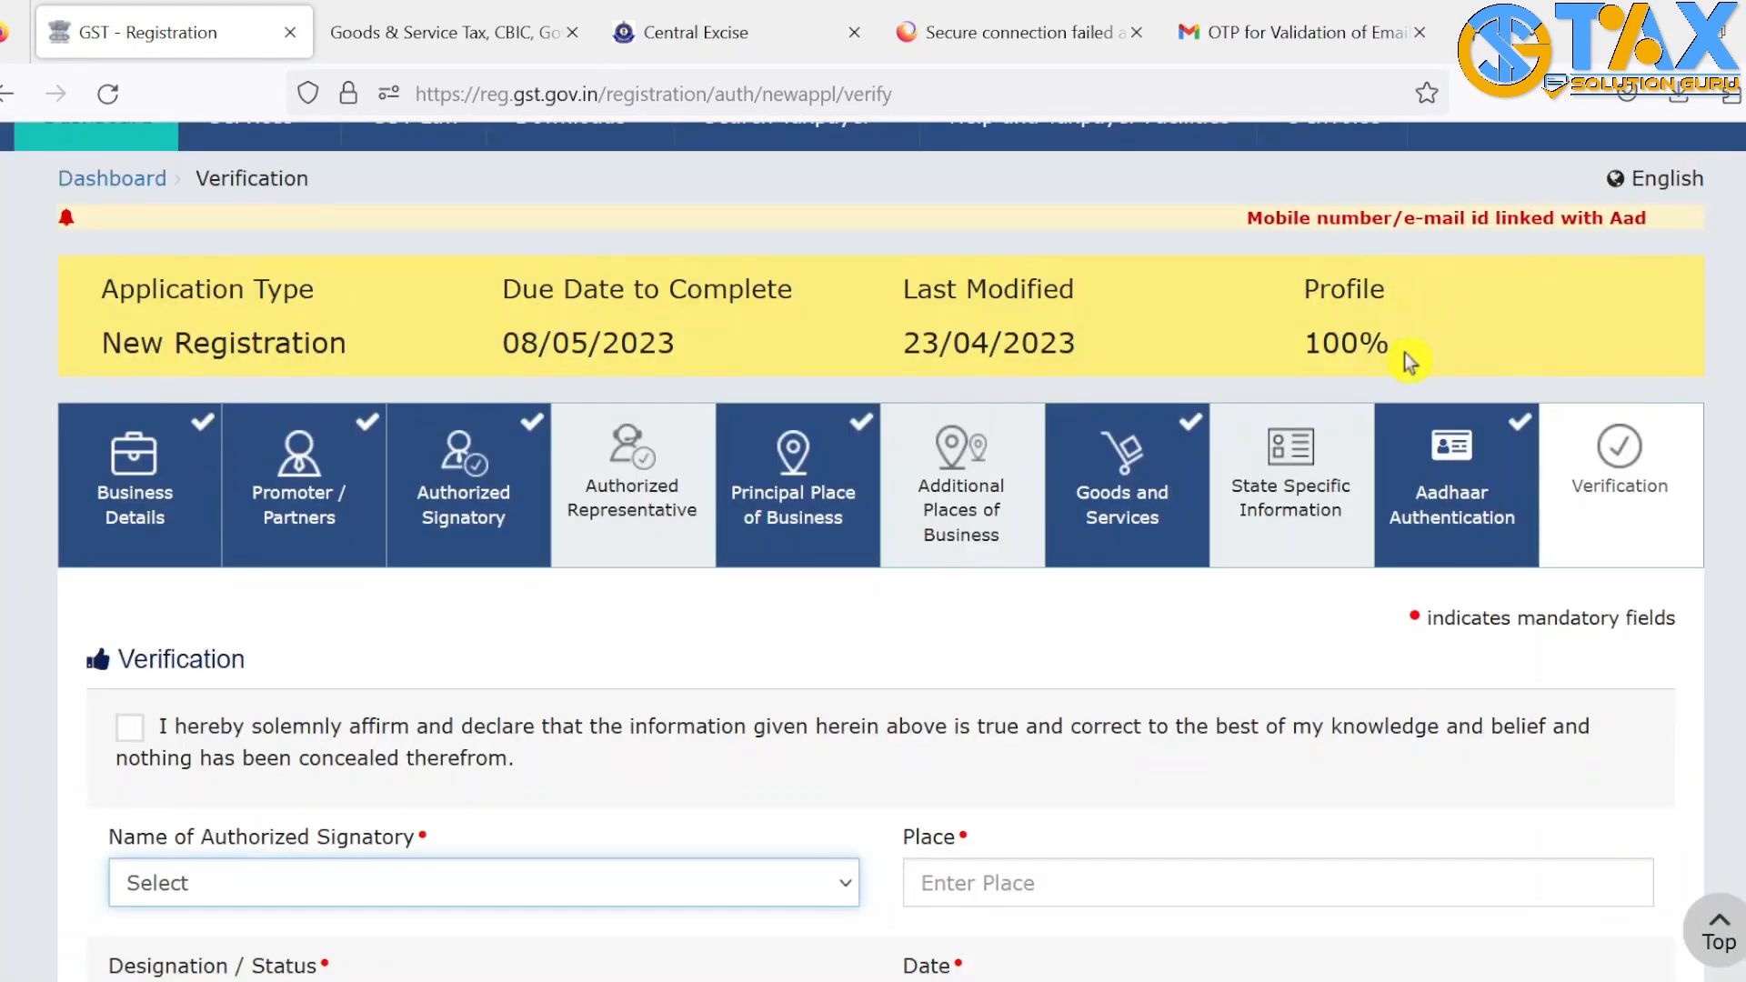
# Tick the declaration, choose the PRESIDENT signatory, and enter place JIND dated 23/04/2023
pyautogui.moveTo(1404, 353); pyautogui.dragTo(1284, 307)
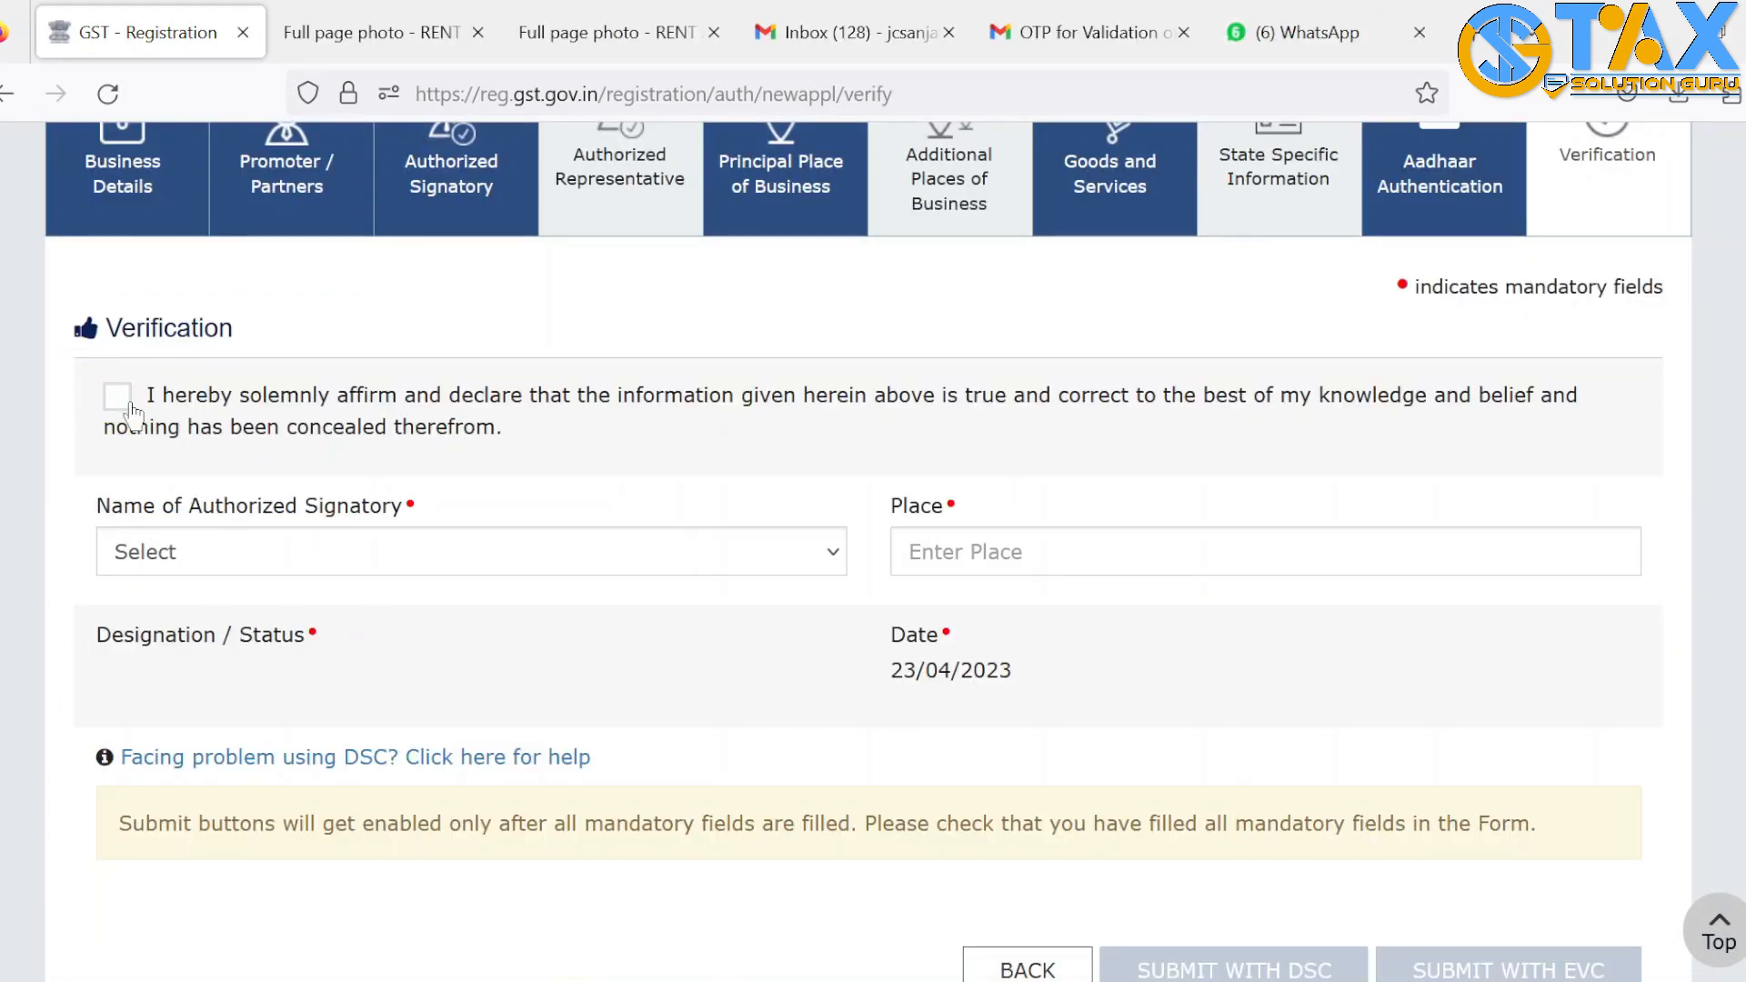
pyautogui.click(117, 398)
pyautogui.click(117, 398)
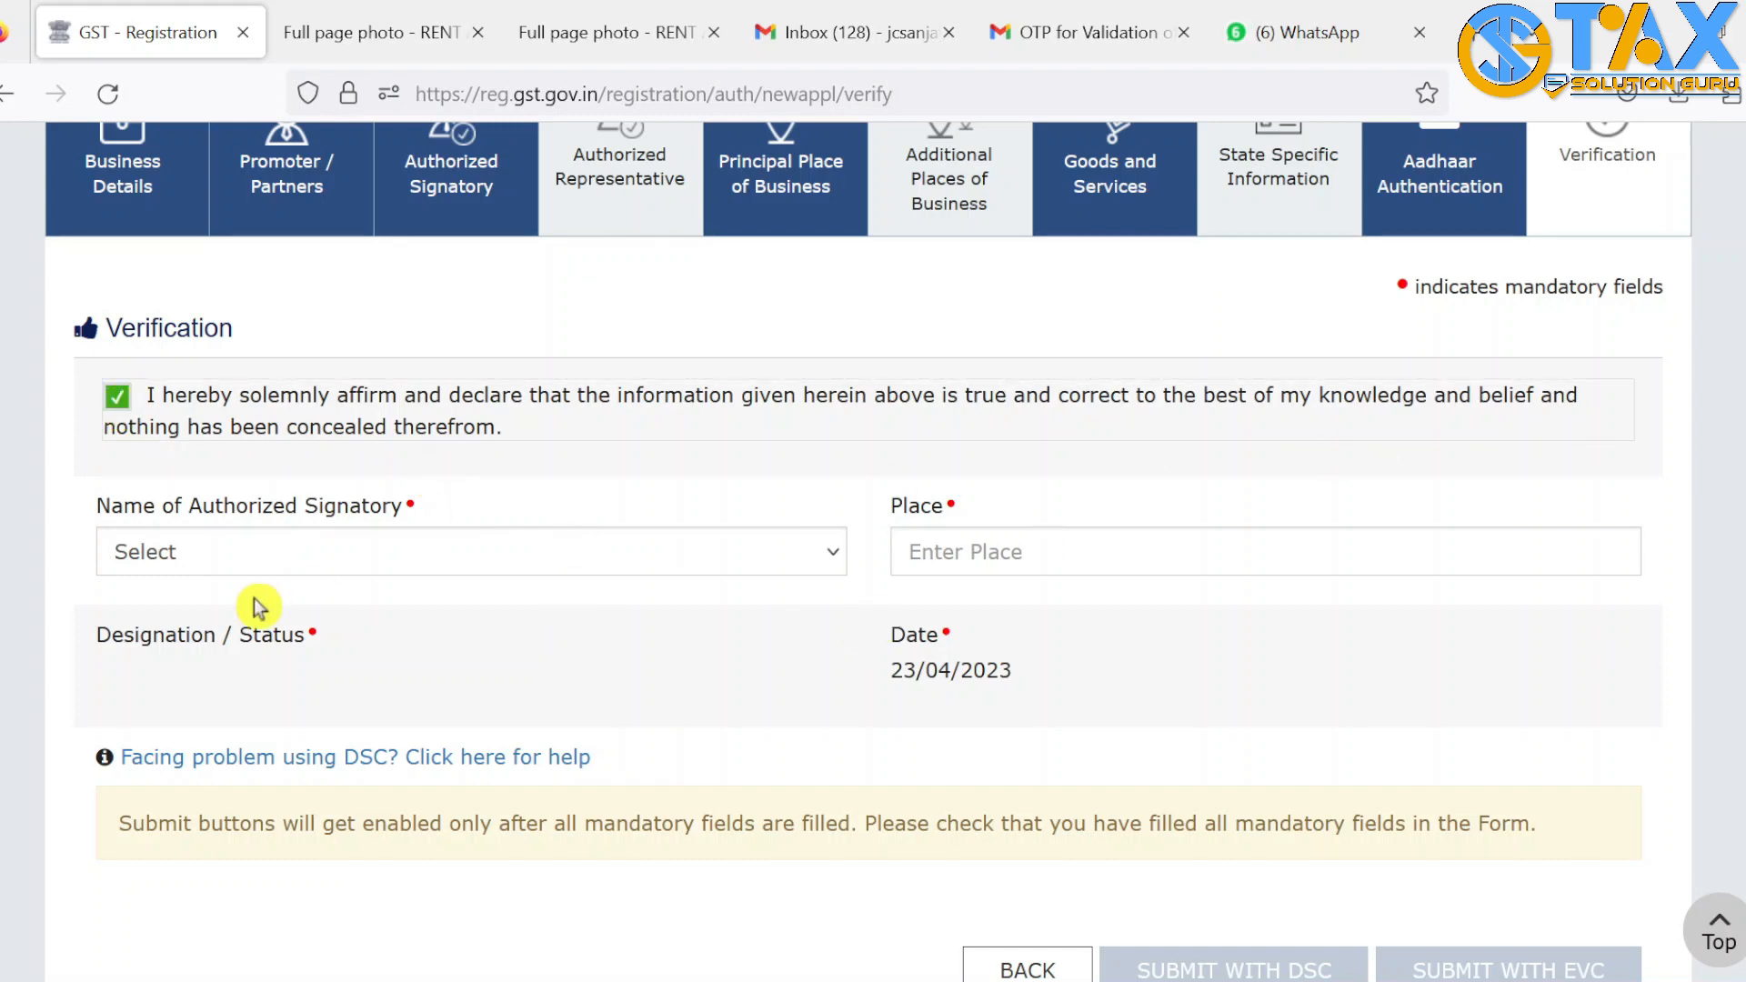
pyautogui.click(345, 561)
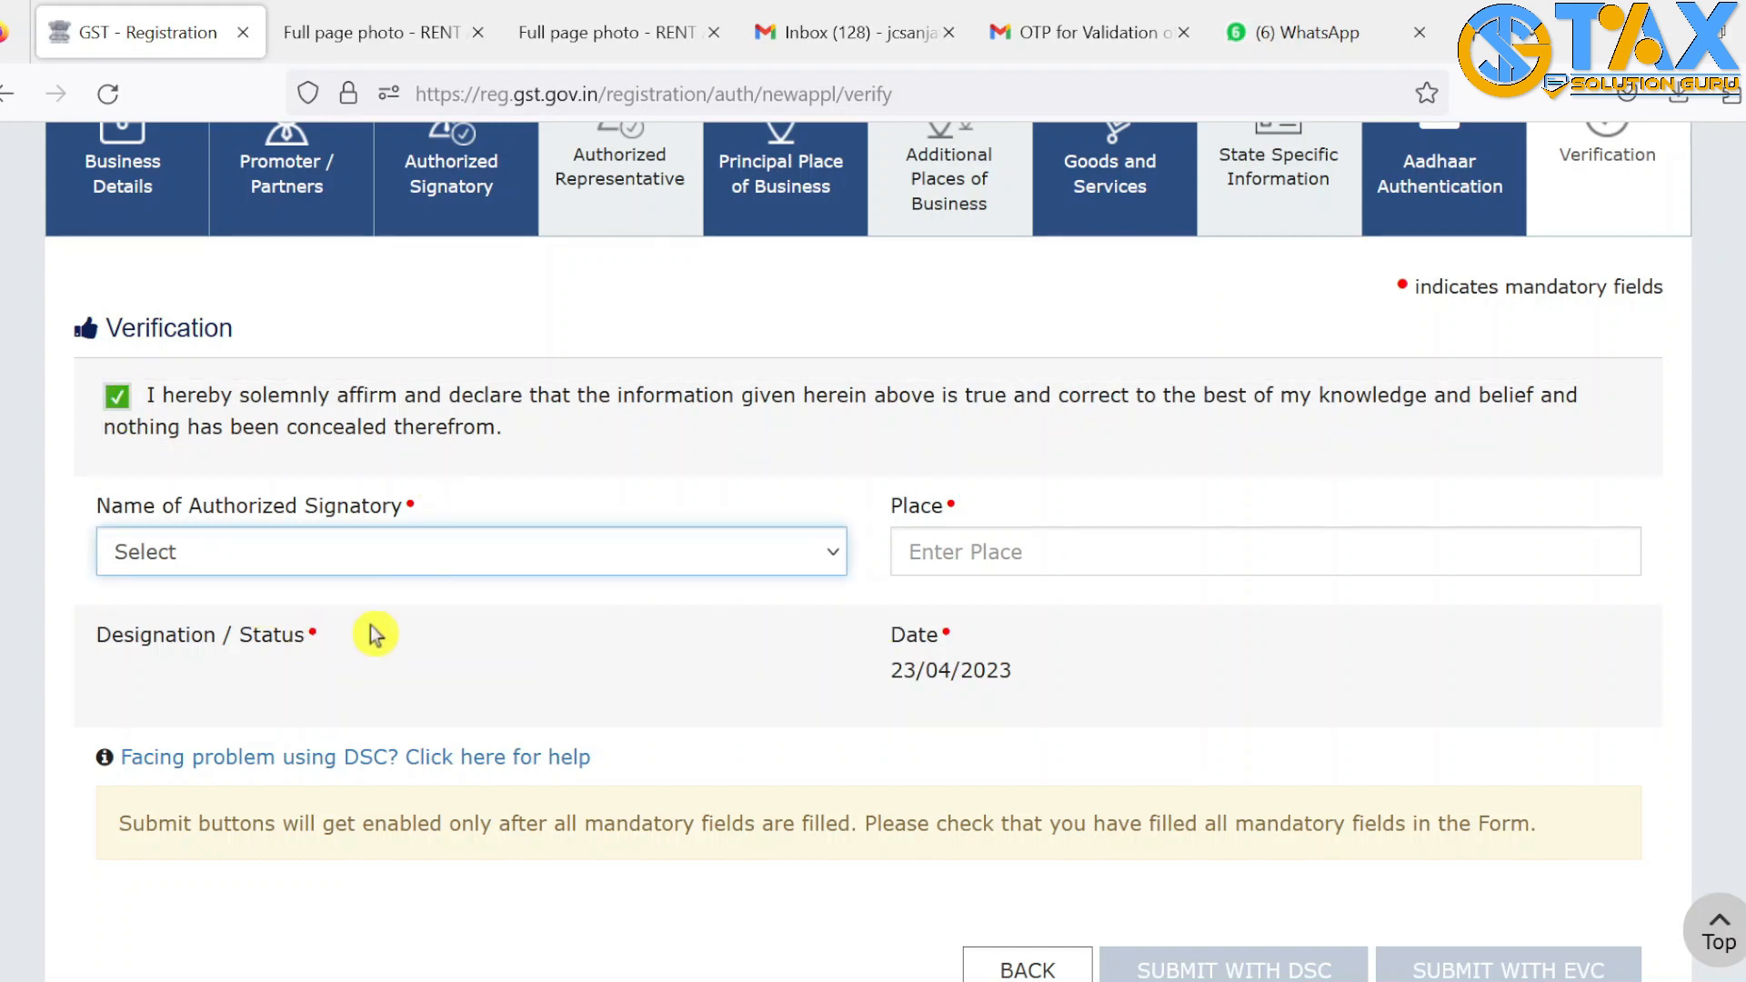
pyautogui.click(547, 651)
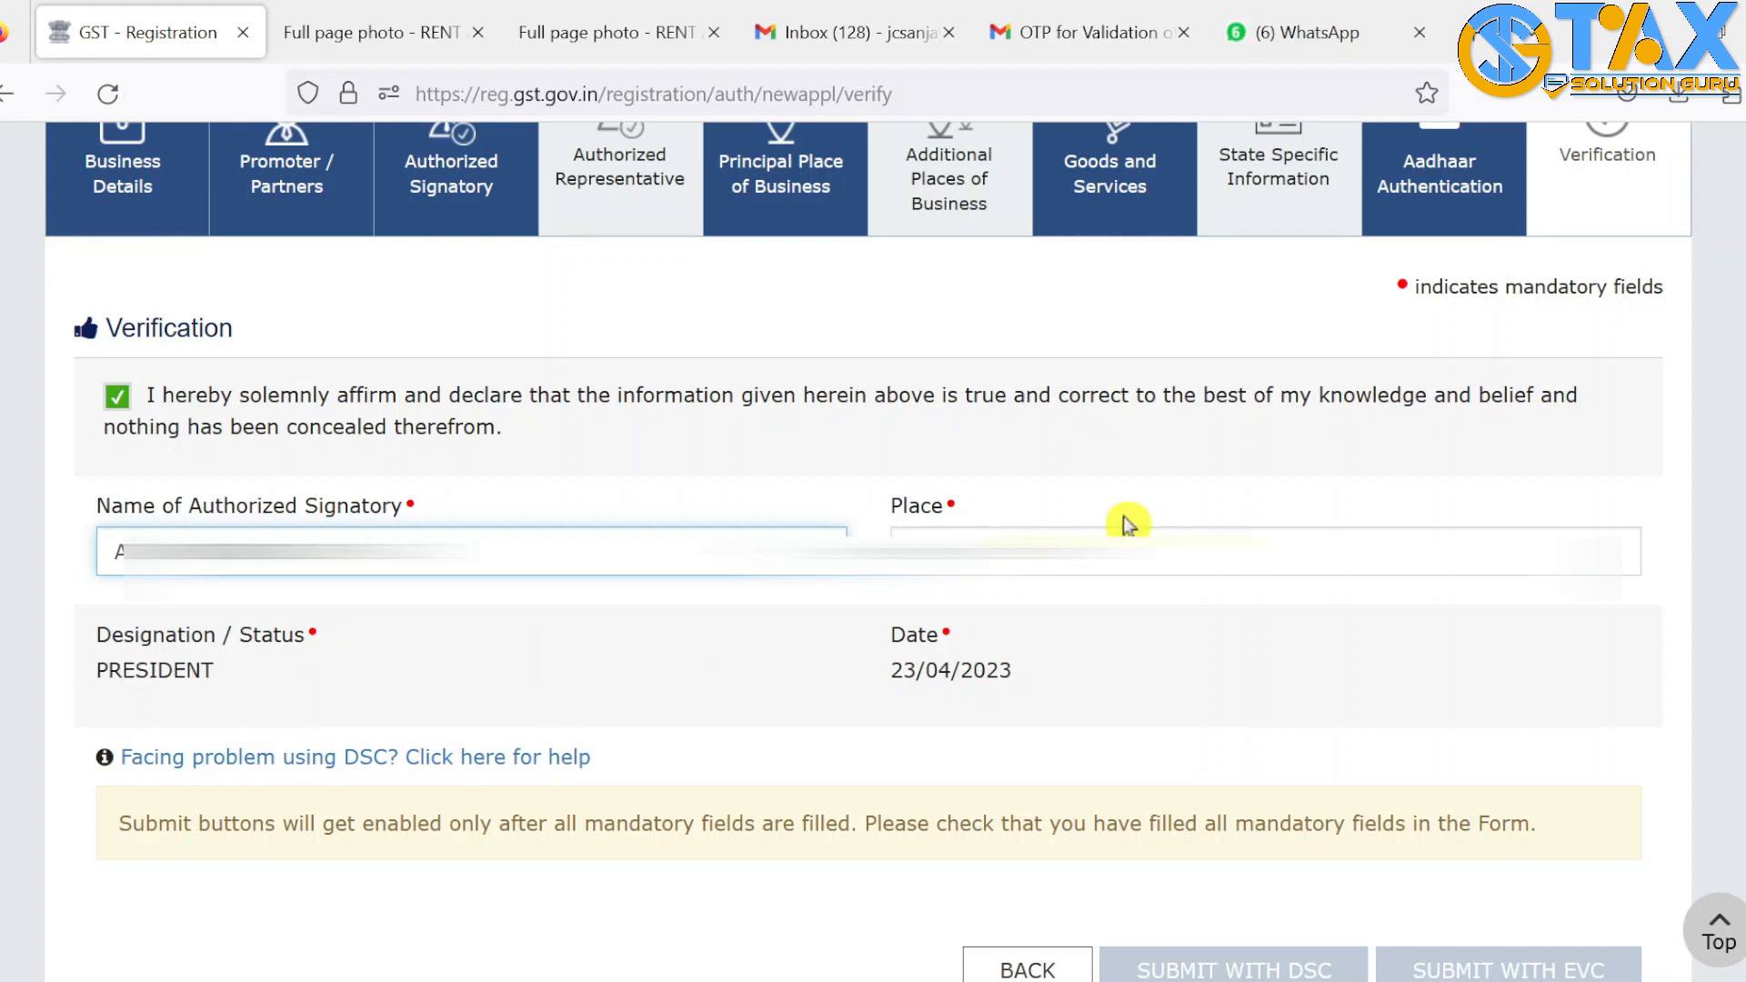
pyautogui.click(1069, 537)
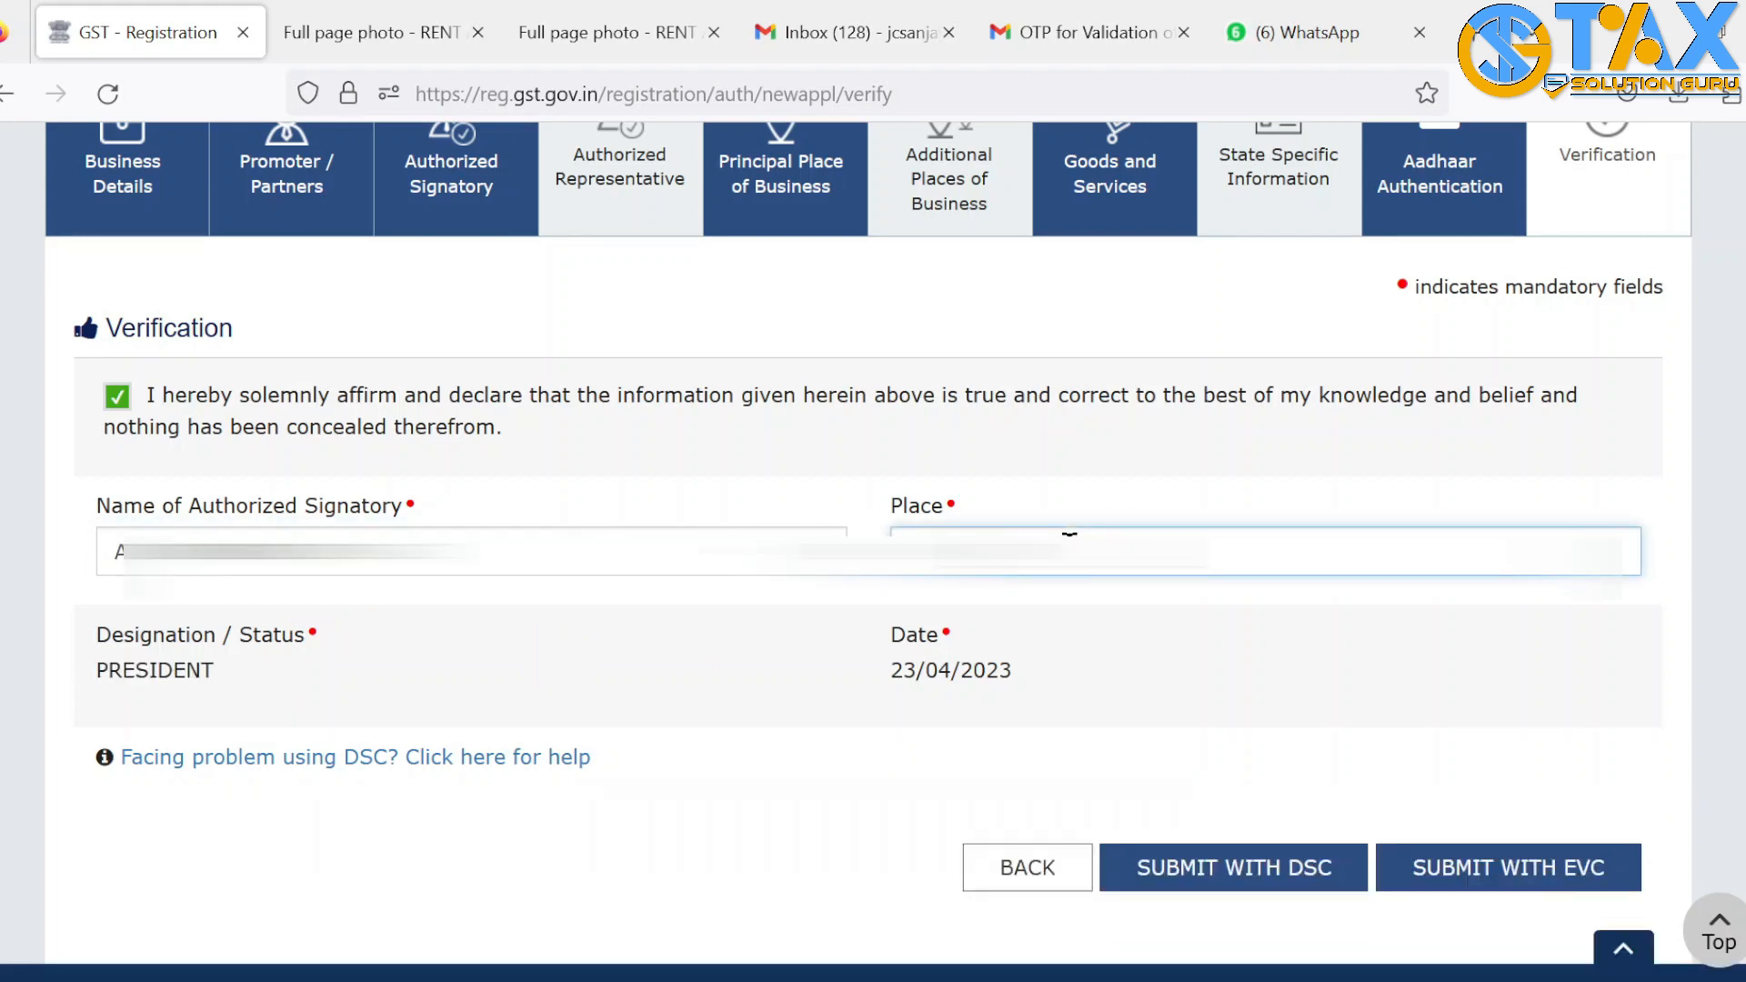
pyautogui.click(749, 639)
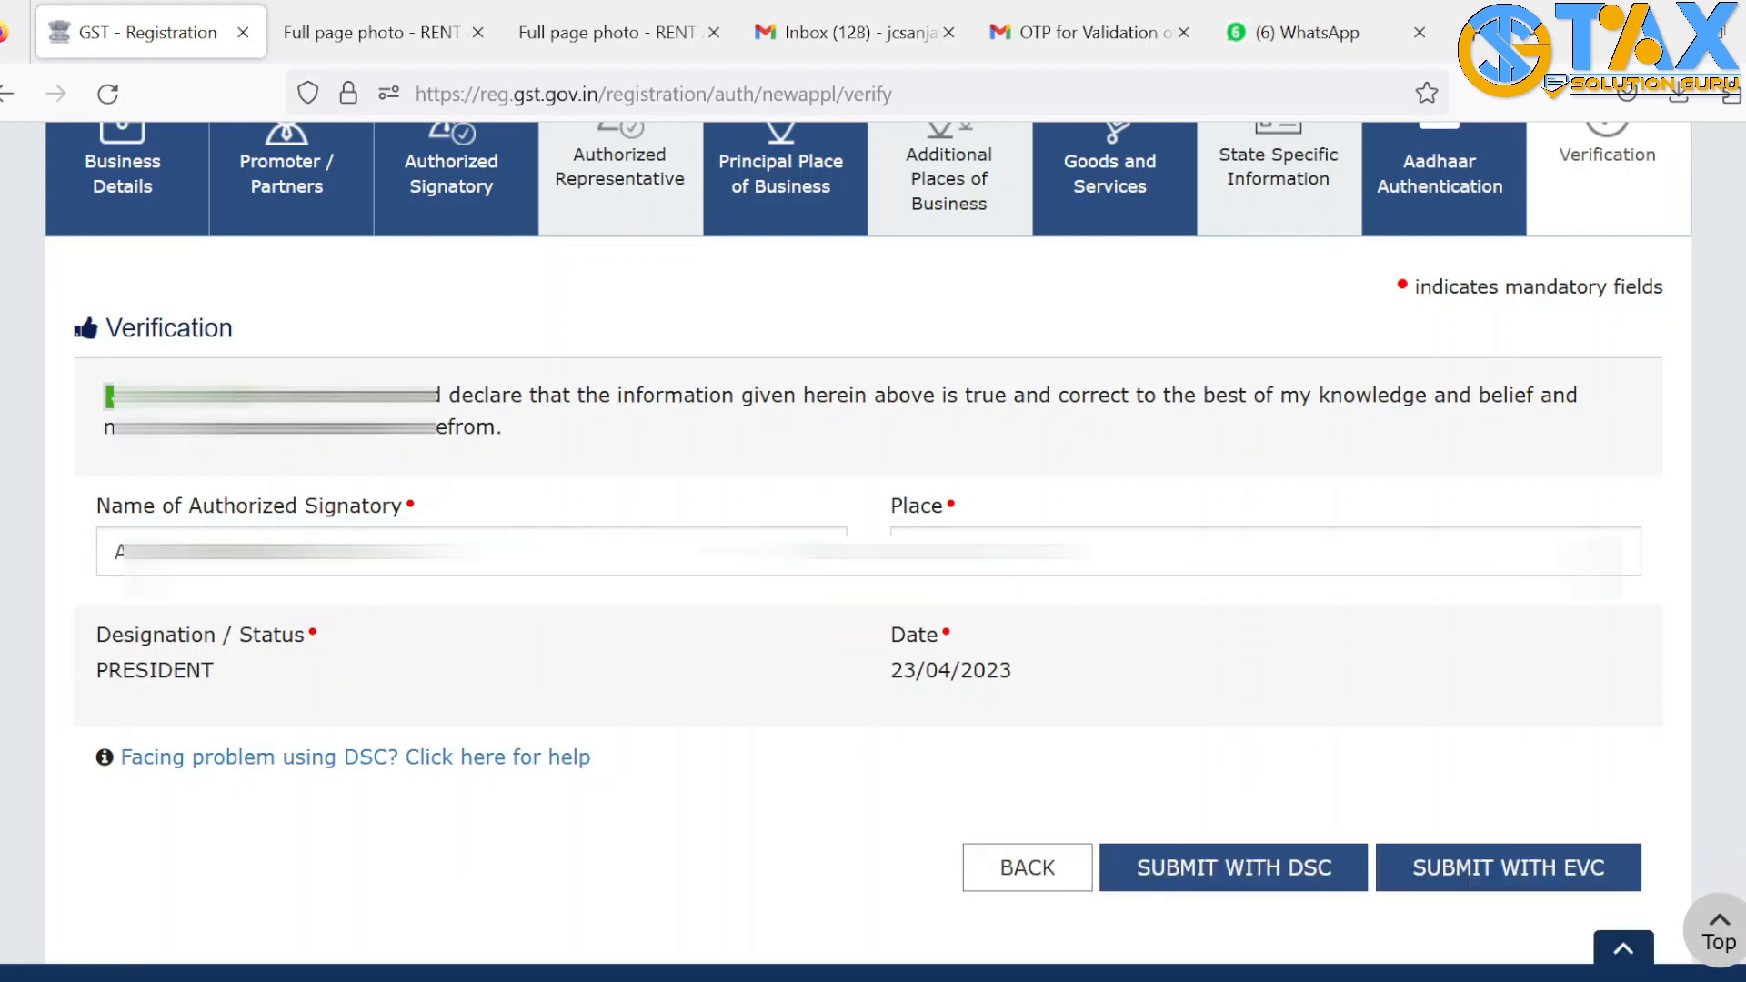
pyautogui.scroll(-2, 872, 546)
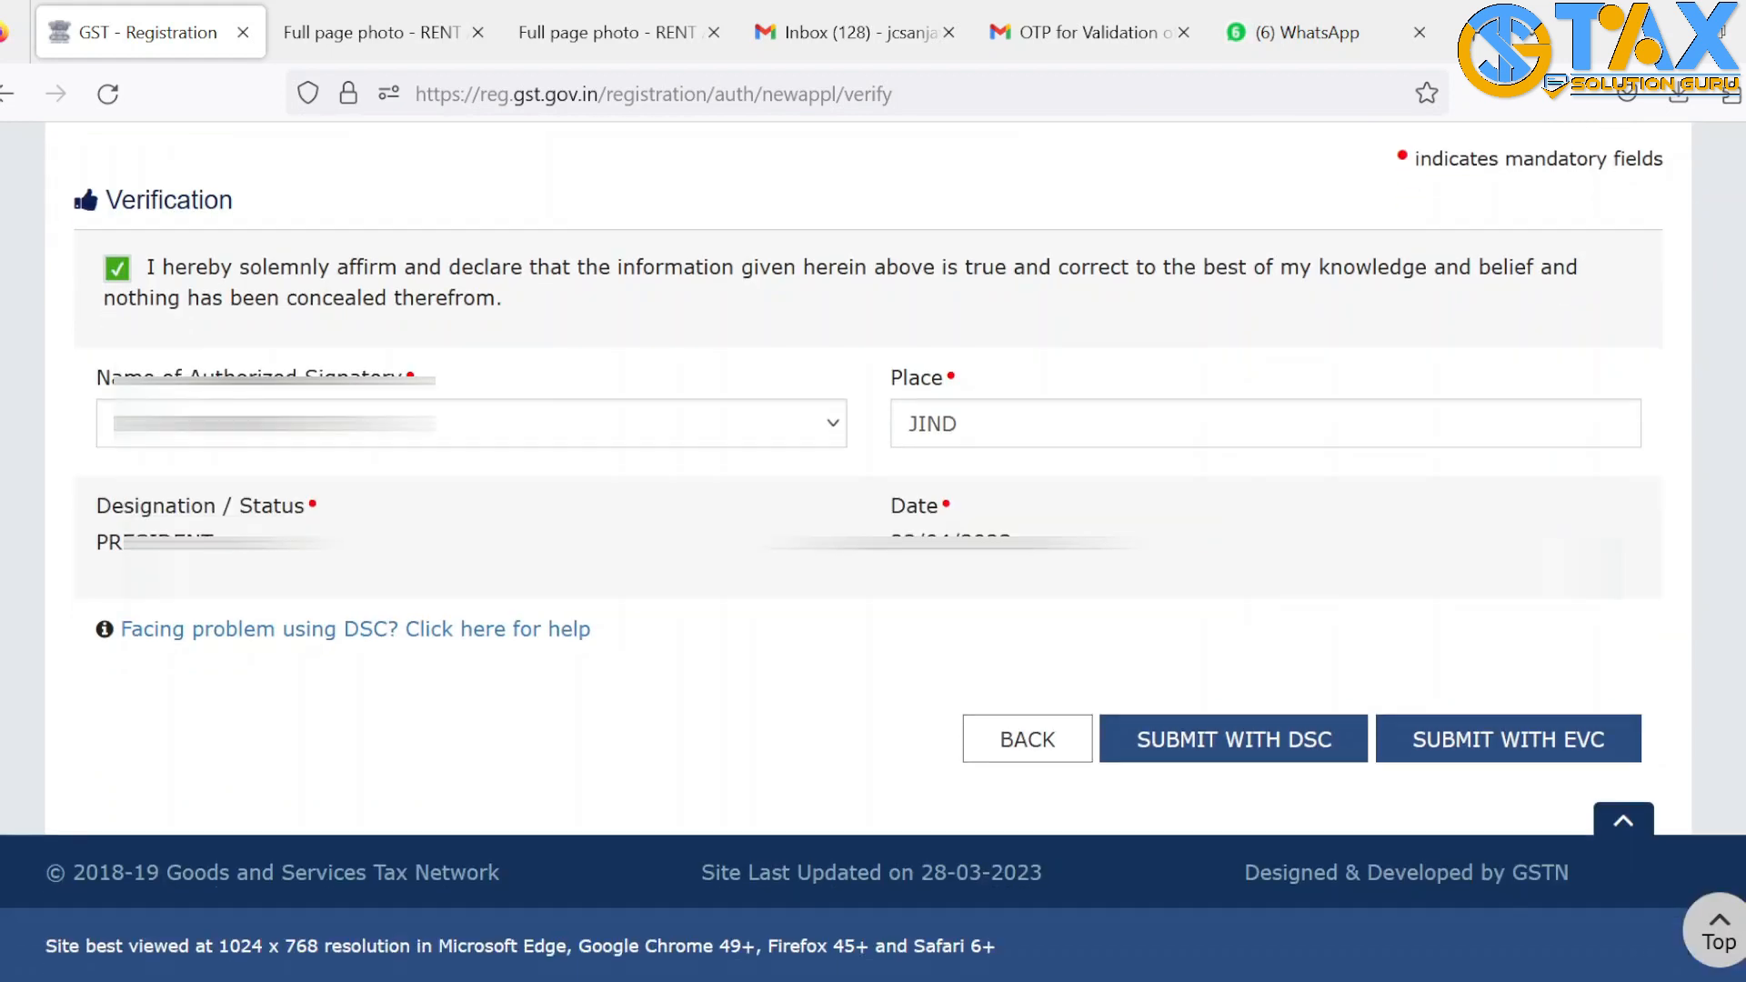
# Submit the application with EVC using the emailed OTP, reaching the SUCCESS acknowledgement
pyautogui.click(1500, 736)
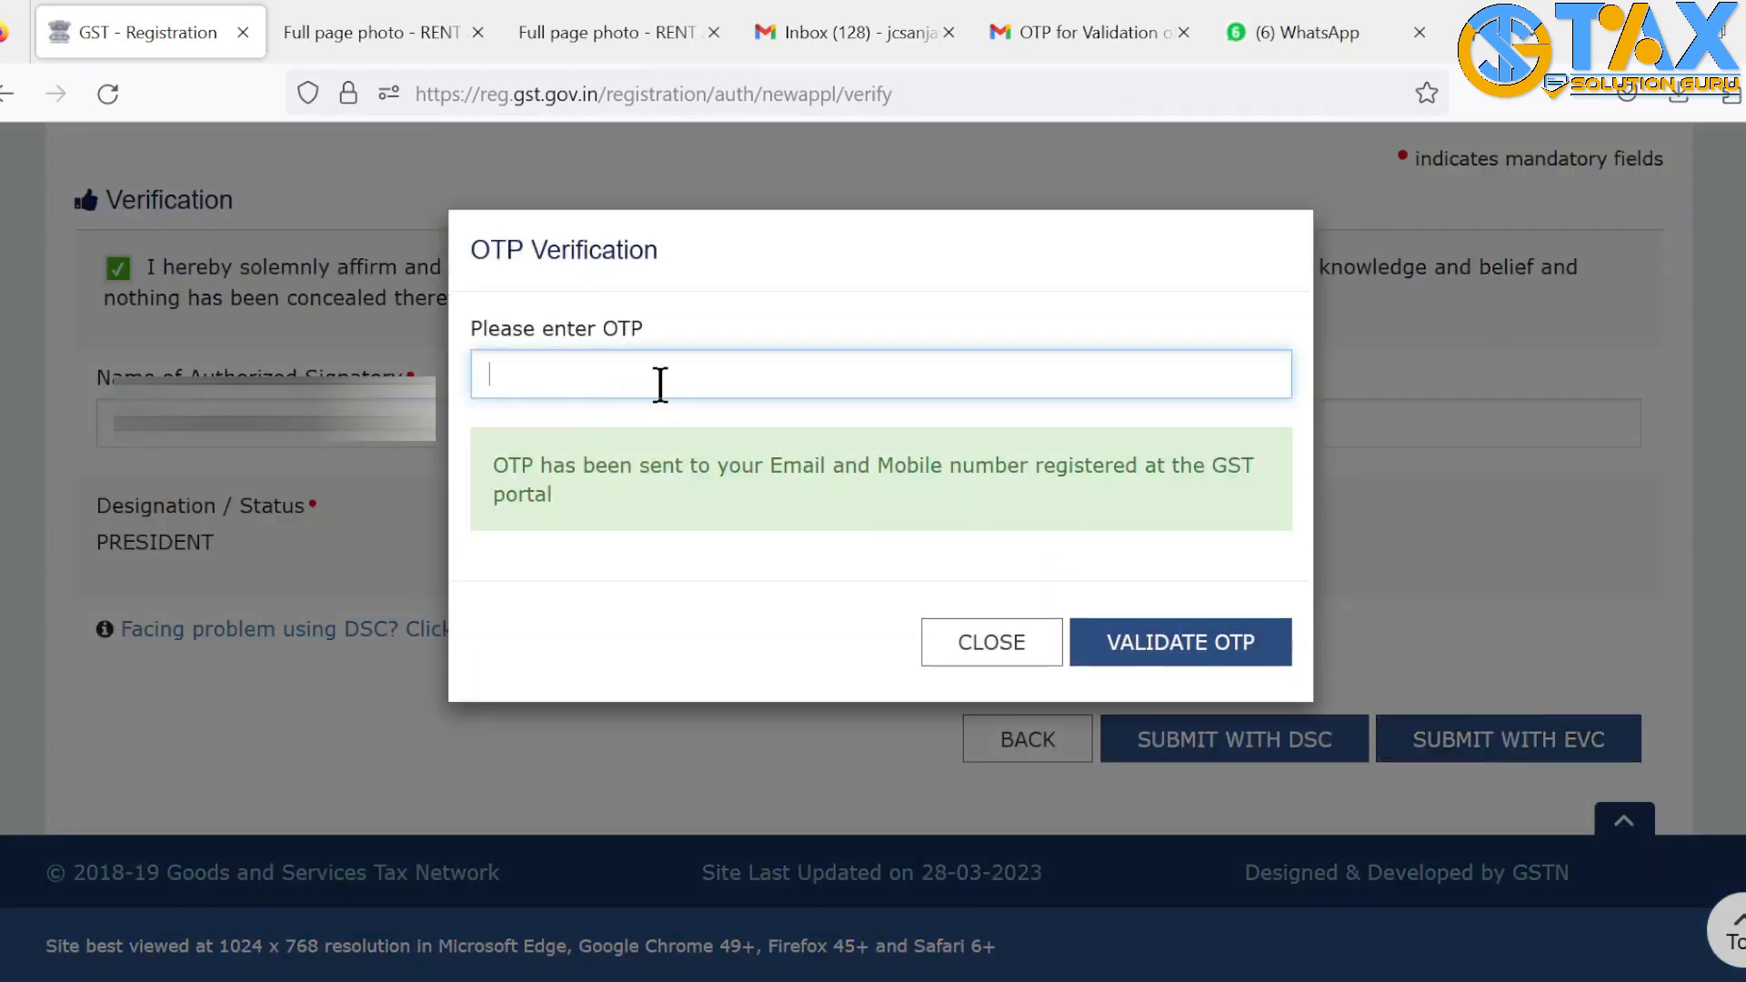
pyautogui.click(1023, 36)
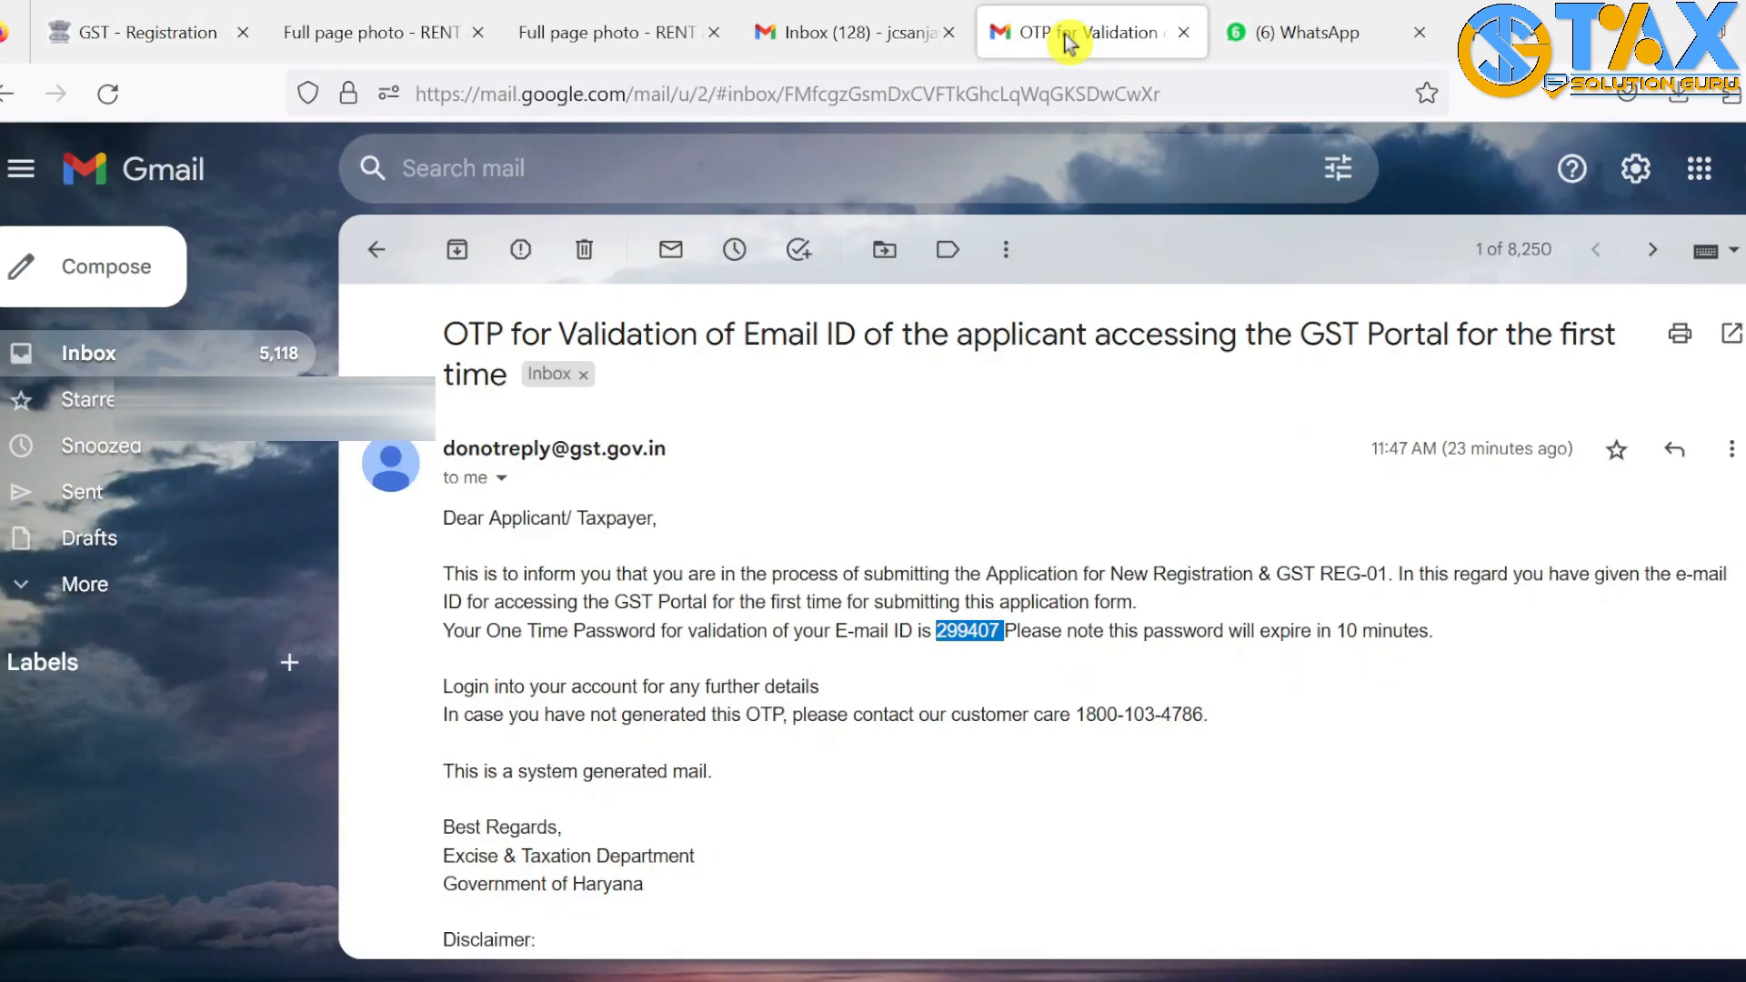
pyautogui.click(121, 354)
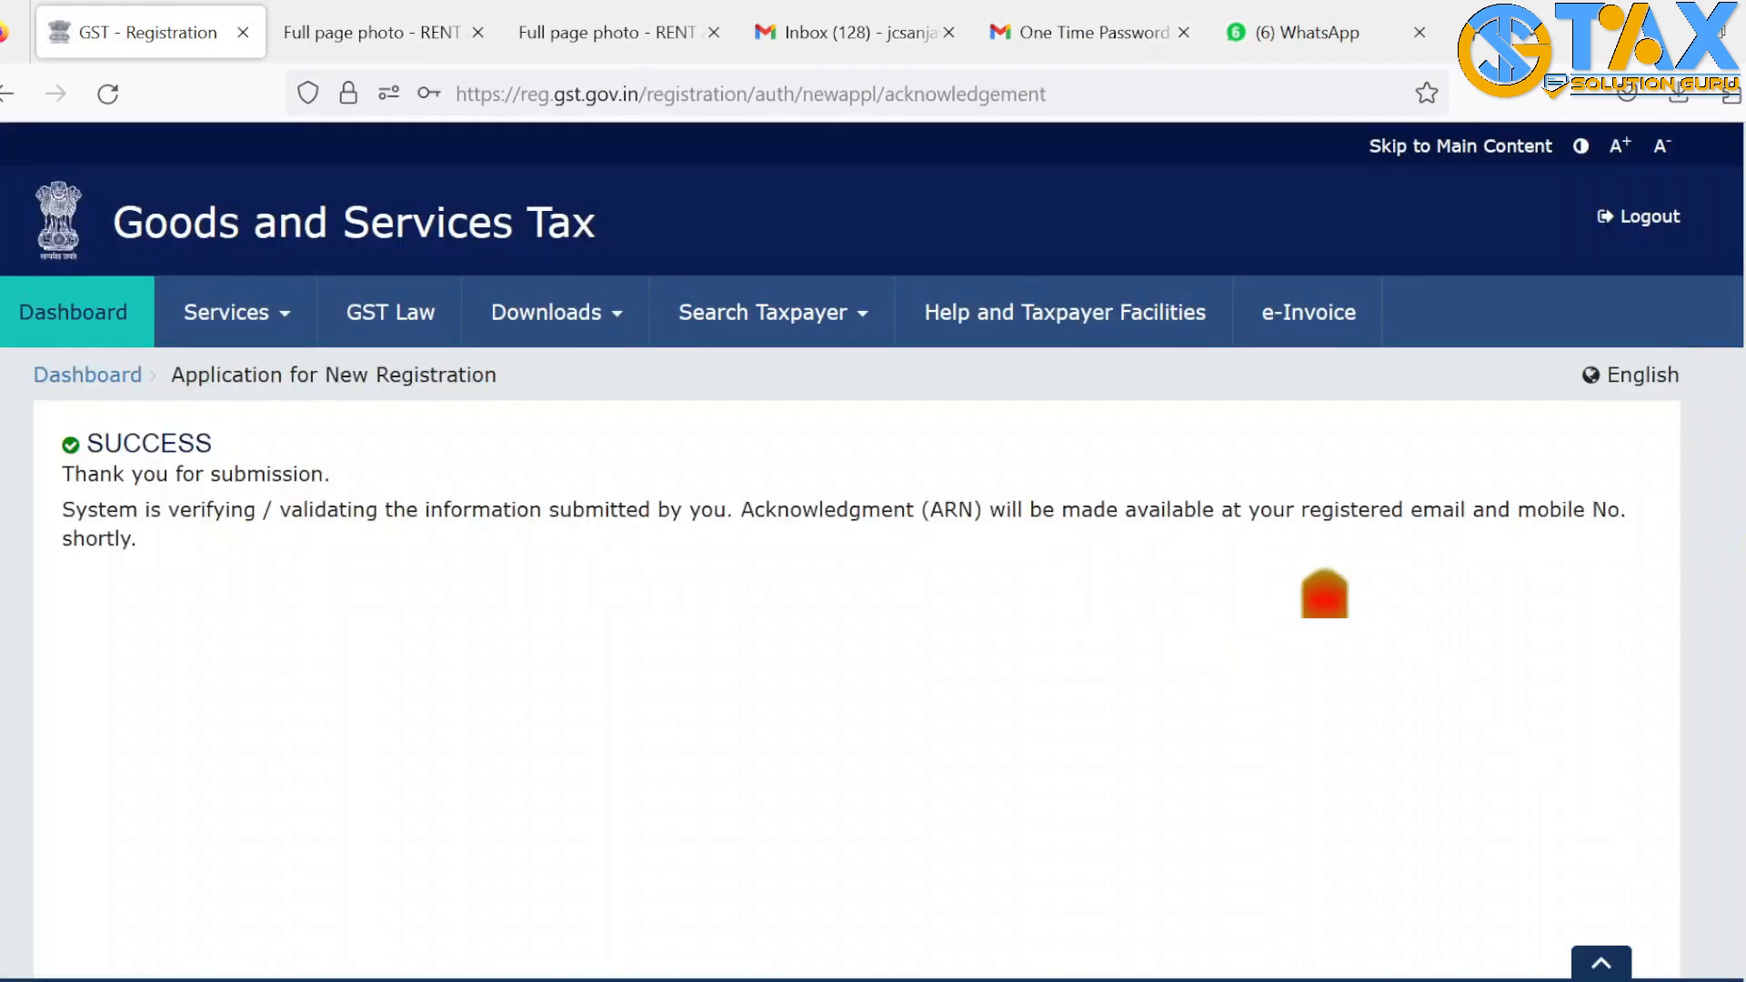
pyautogui.scroll(-1, 73, 402)
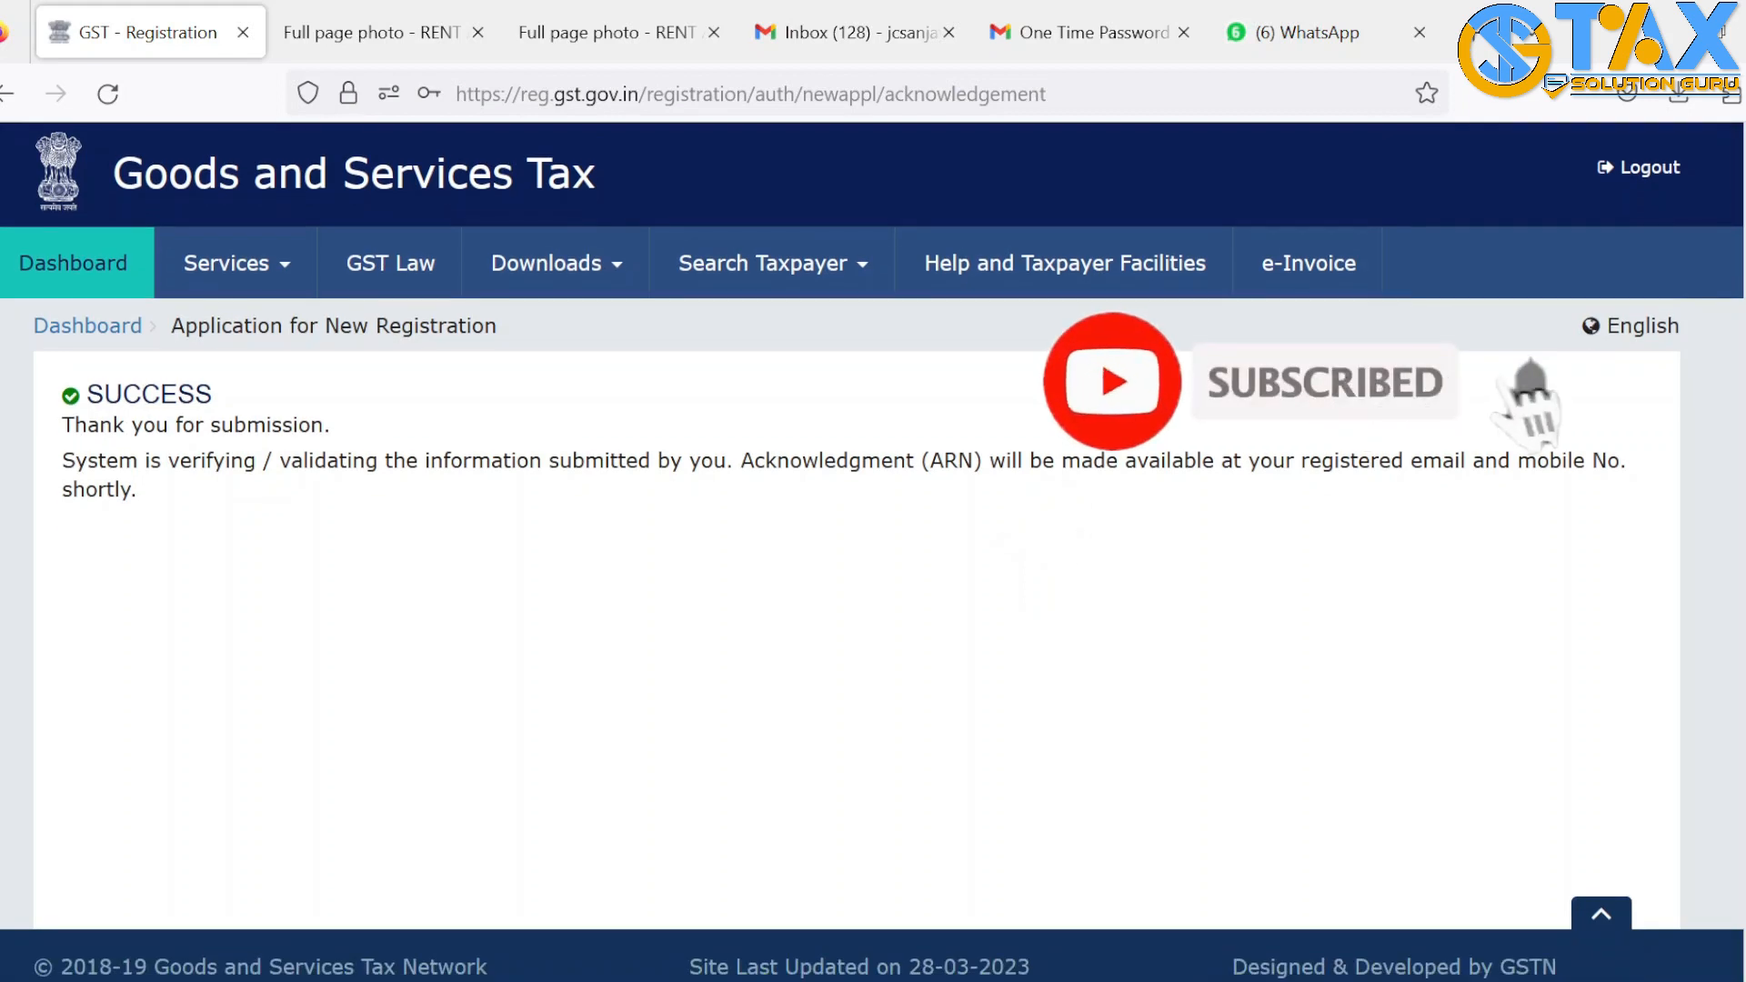
pyautogui.moveTo(71, 398); pyautogui.dragTo(281, 401)
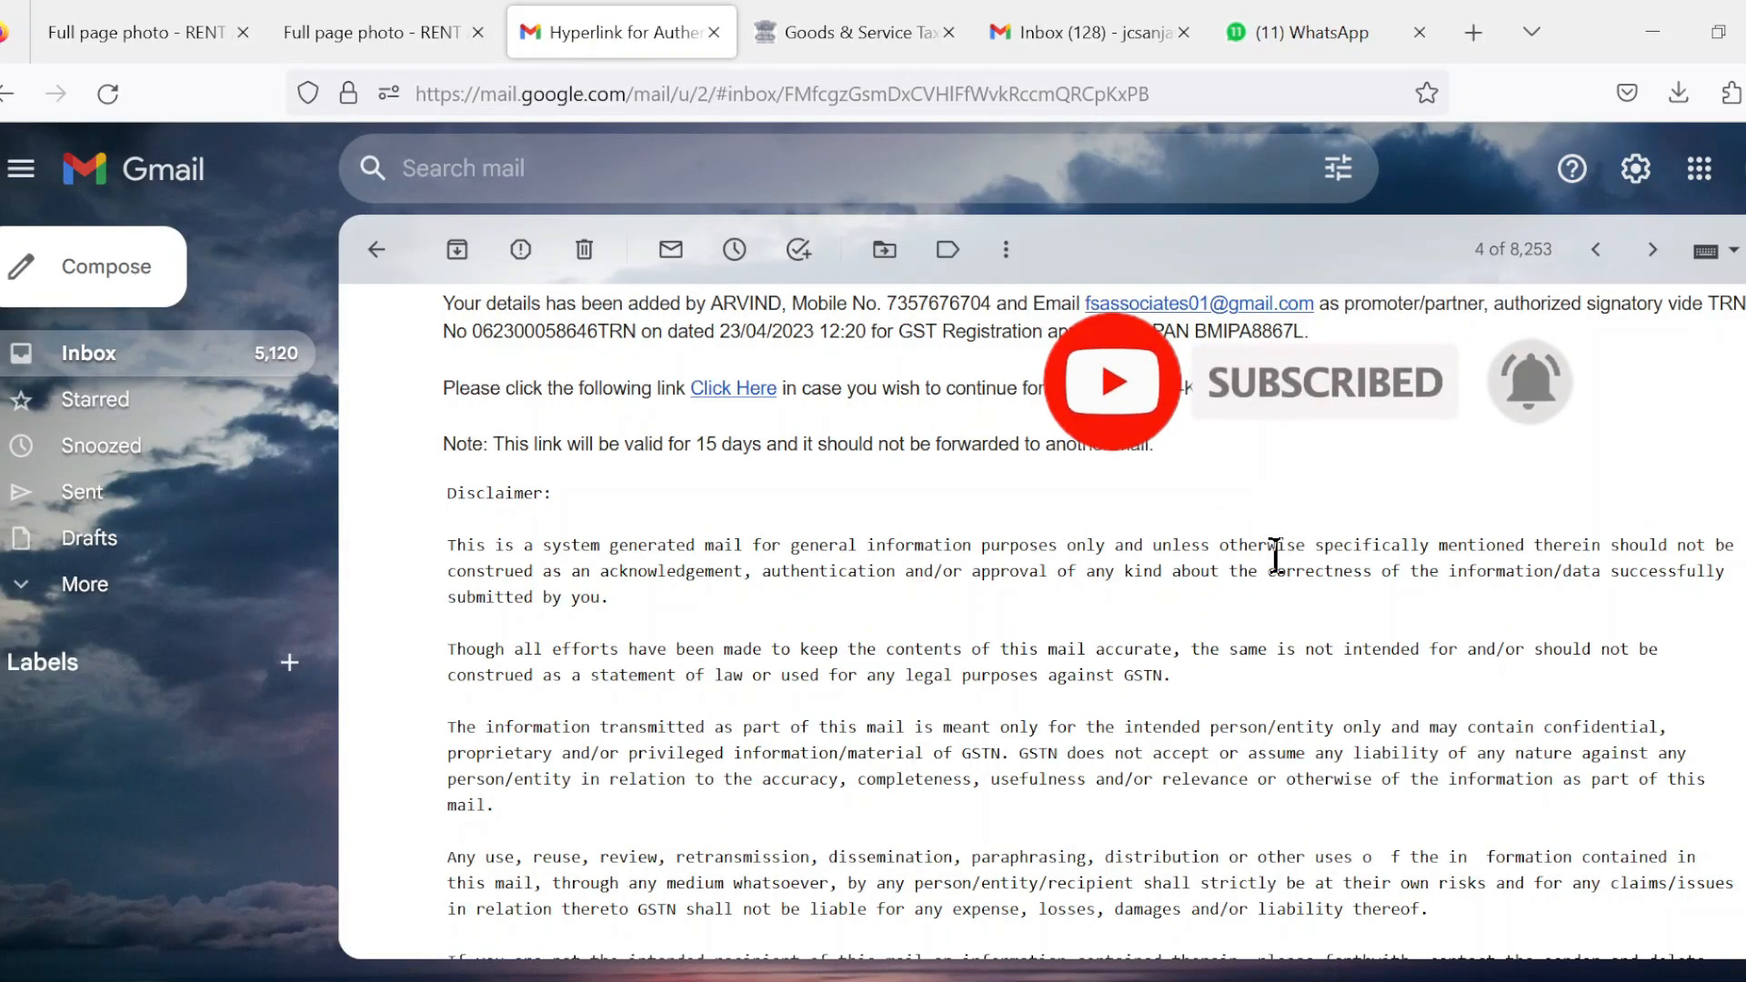
pyautogui.scroll(2, 1715, 393)
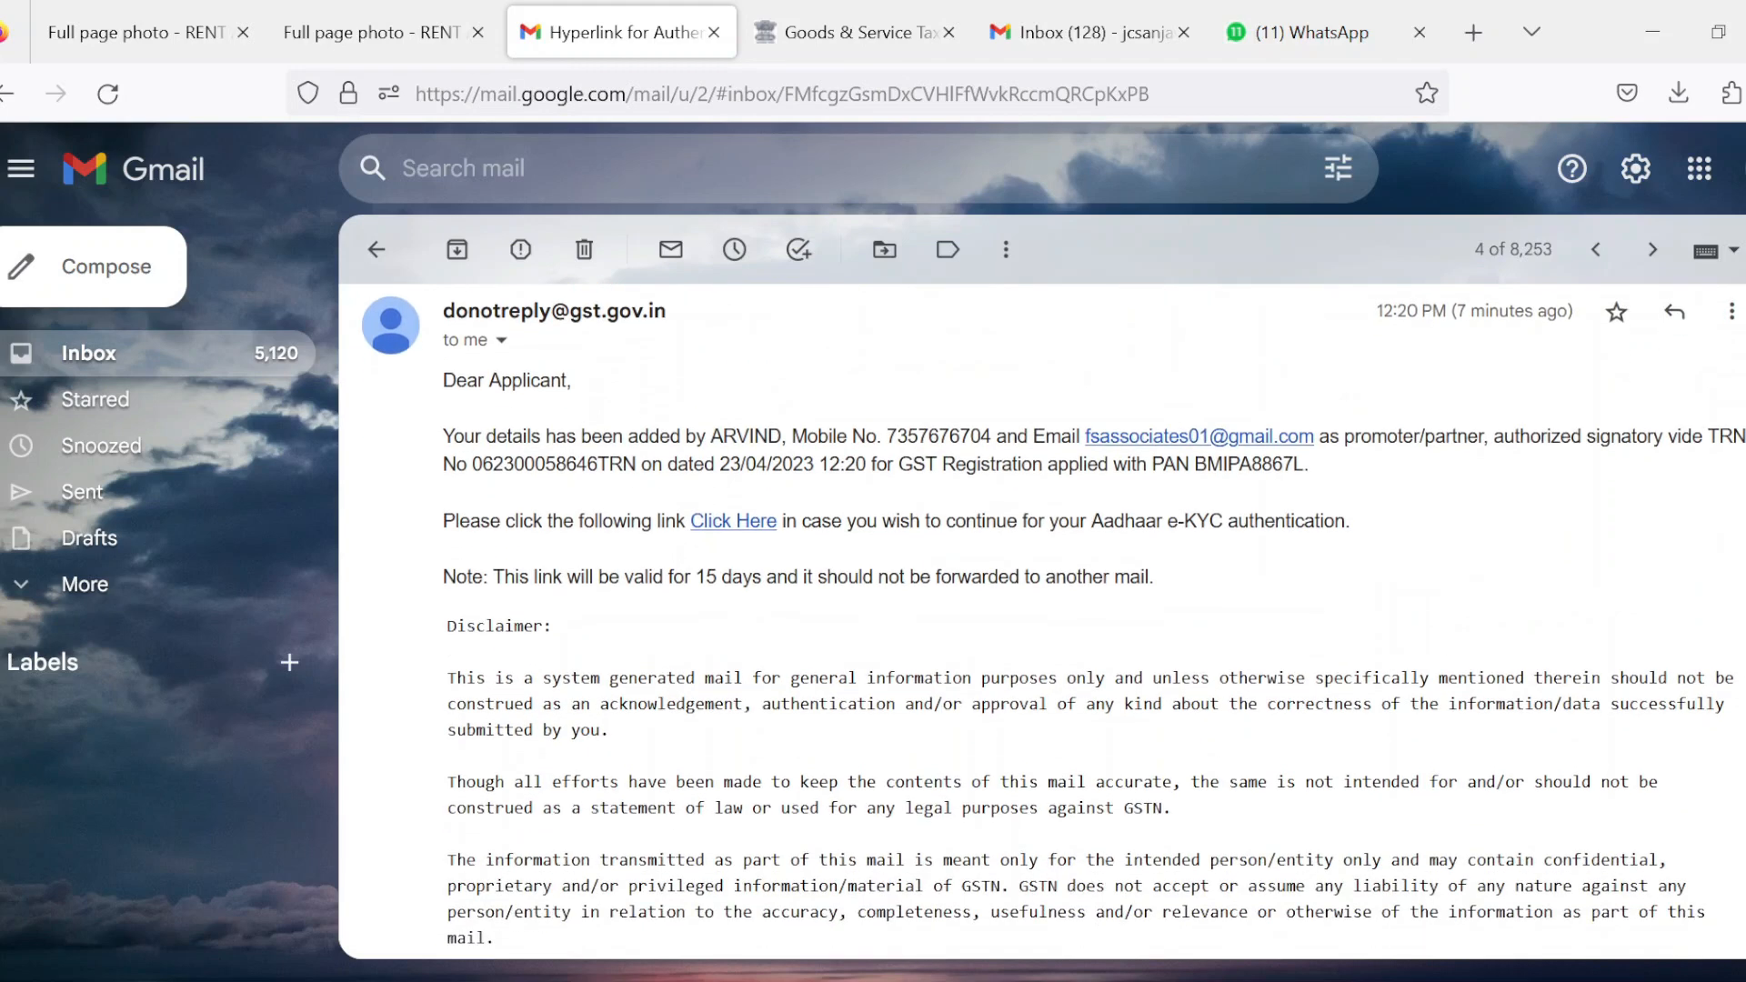
pyautogui.scroll(-2, 1042, 621)
pyautogui.scroll(3, 1042, 621)
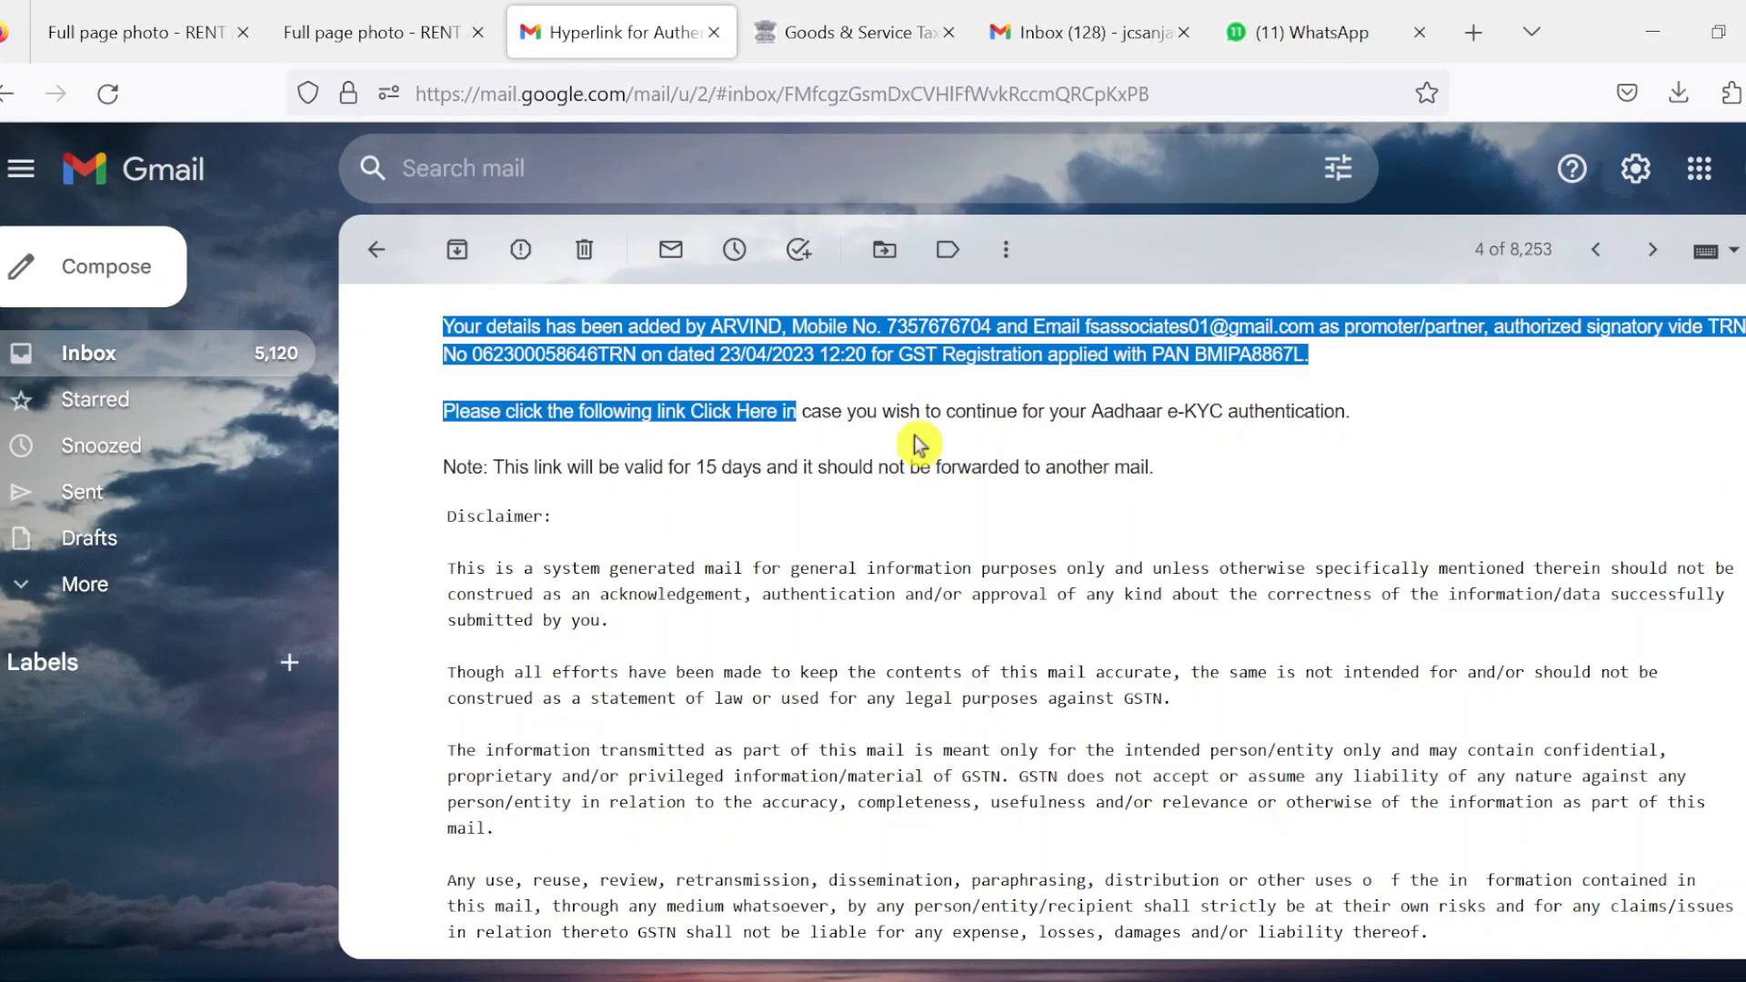
pyautogui.click(835, 440)
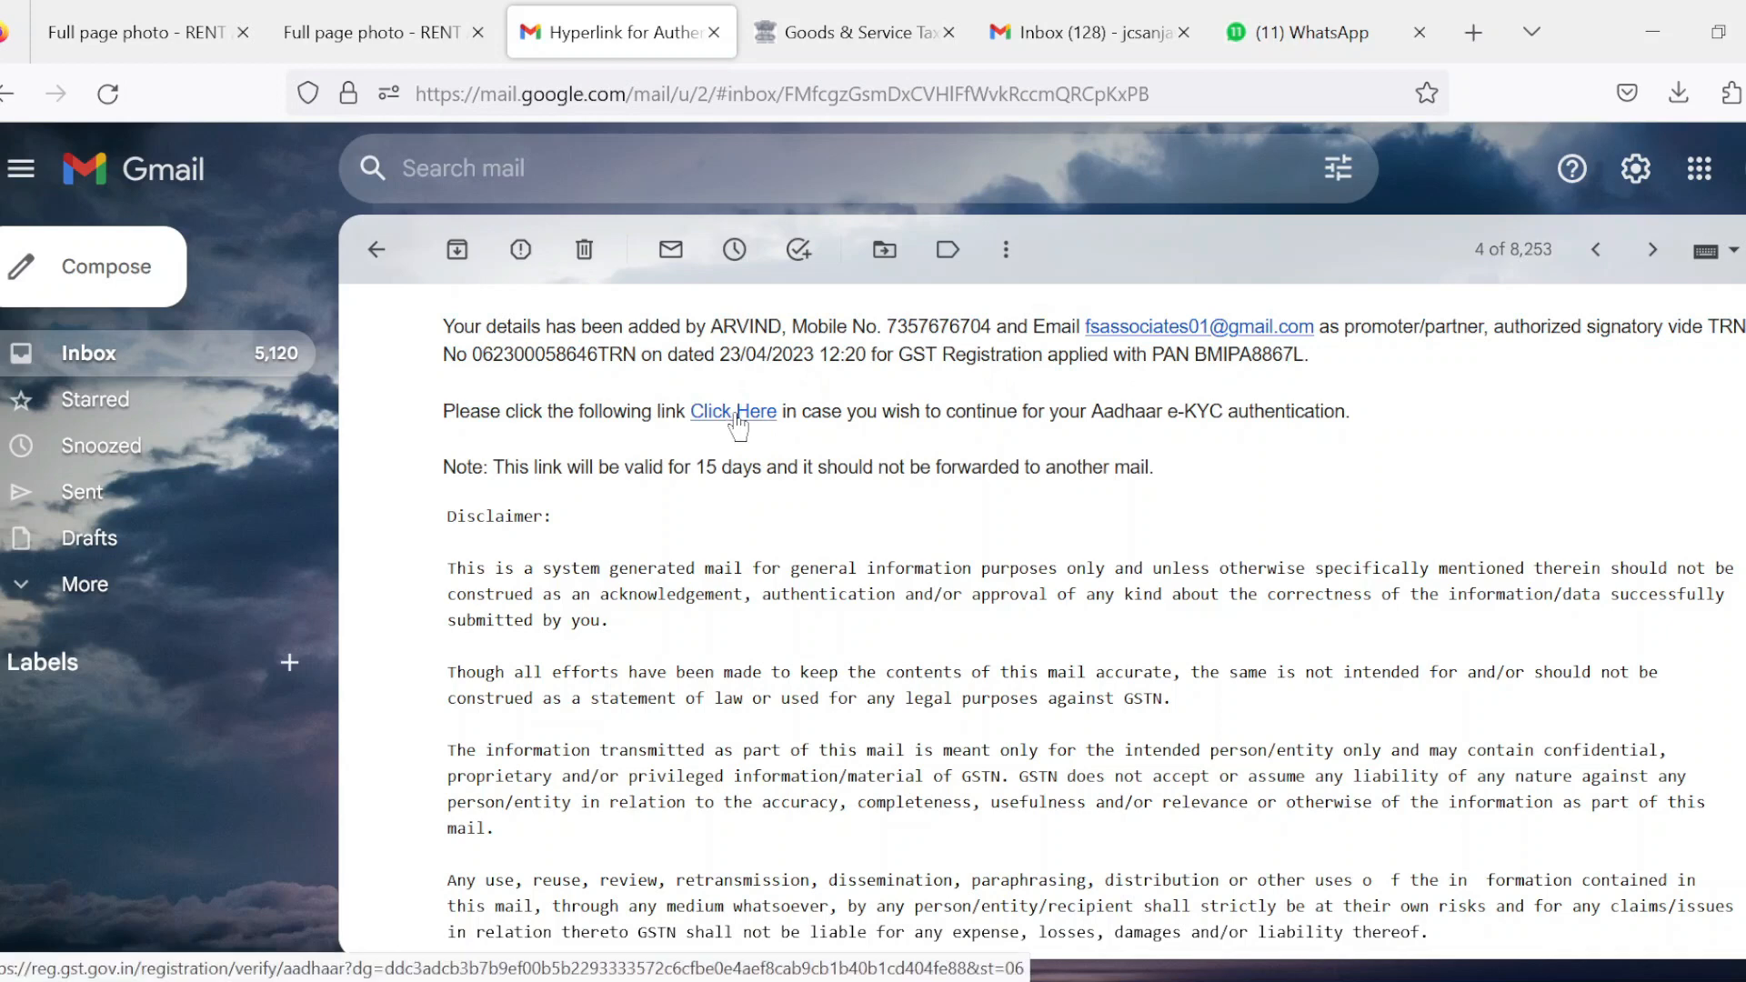
# On the e-KYC page, validate the signatory's Aadhaar number to request an OTP
pyautogui.click(861, 40)
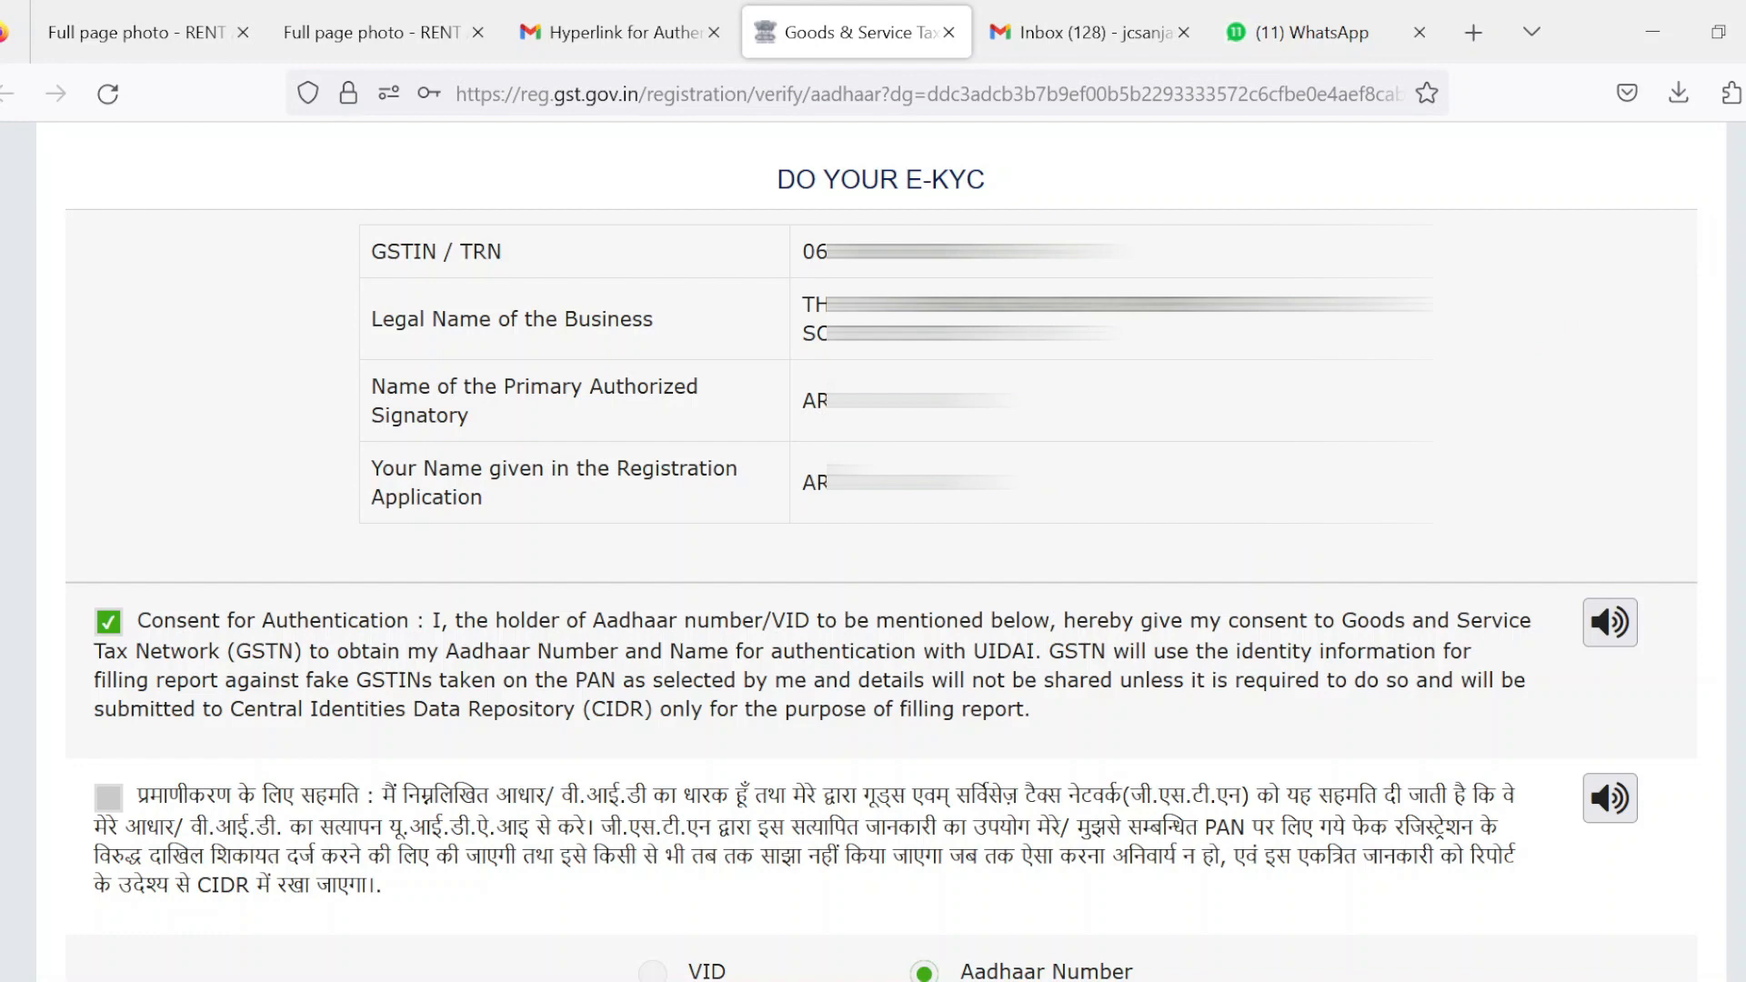
pyautogui.scroll(-2, 1012, 553)
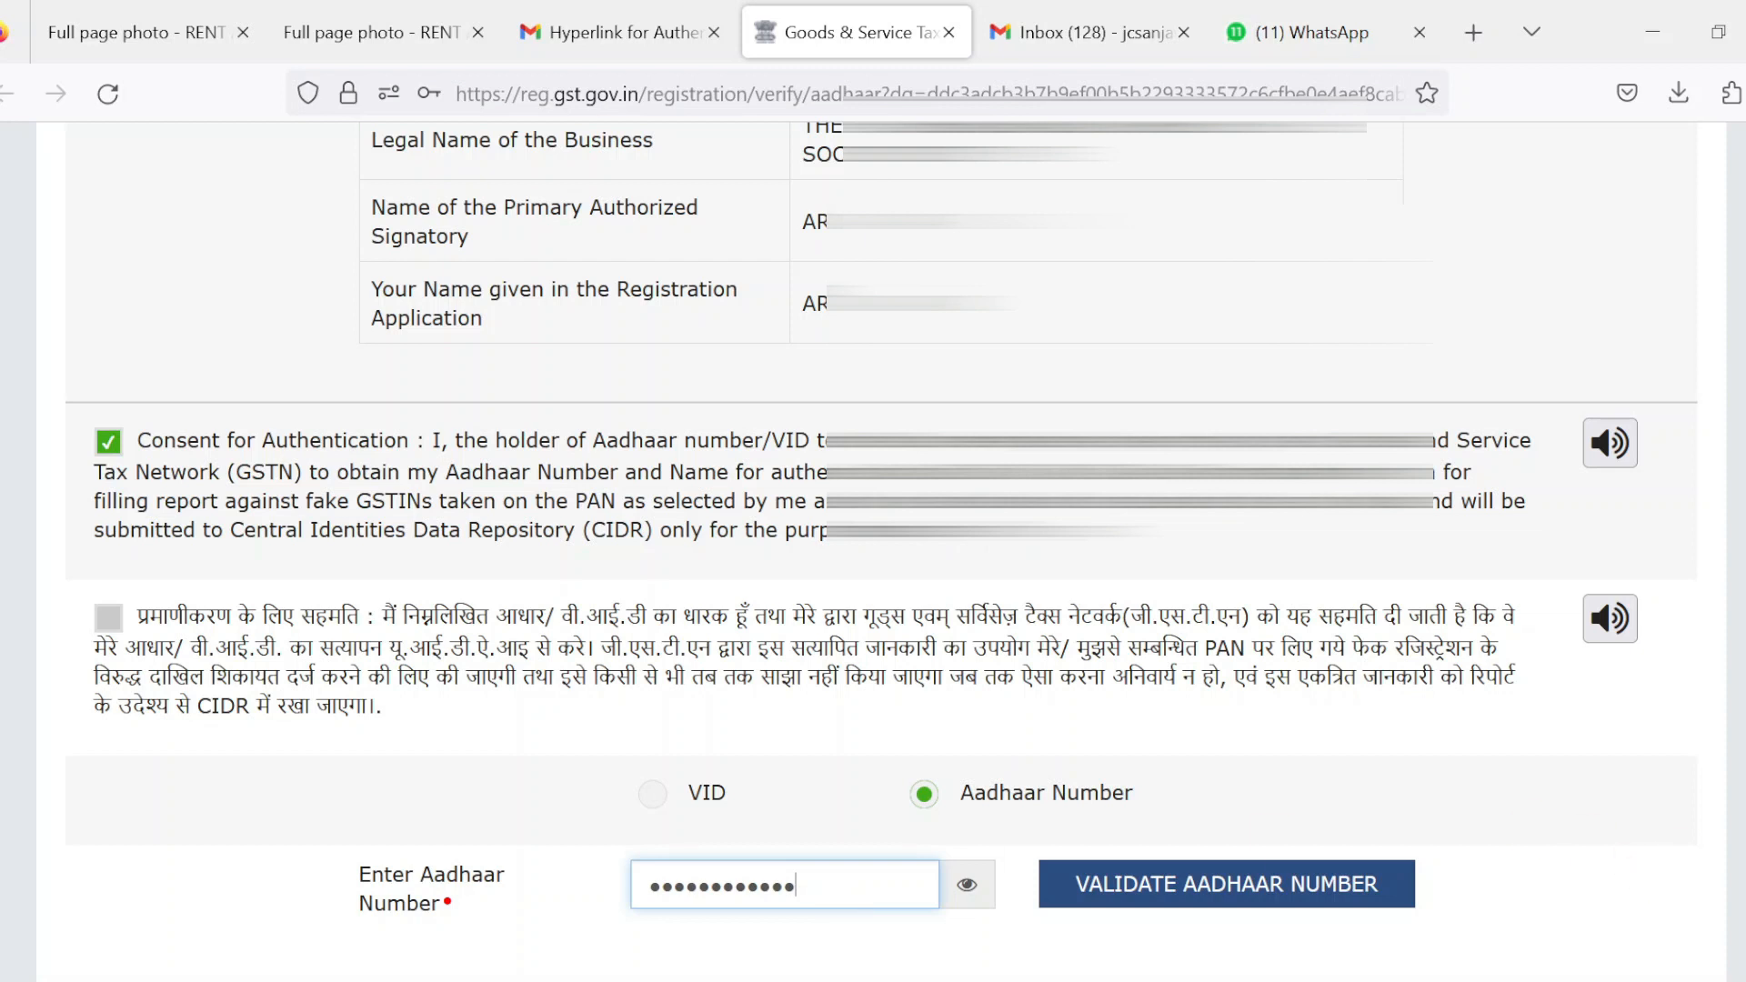
pyautogui.click(1159, 918)
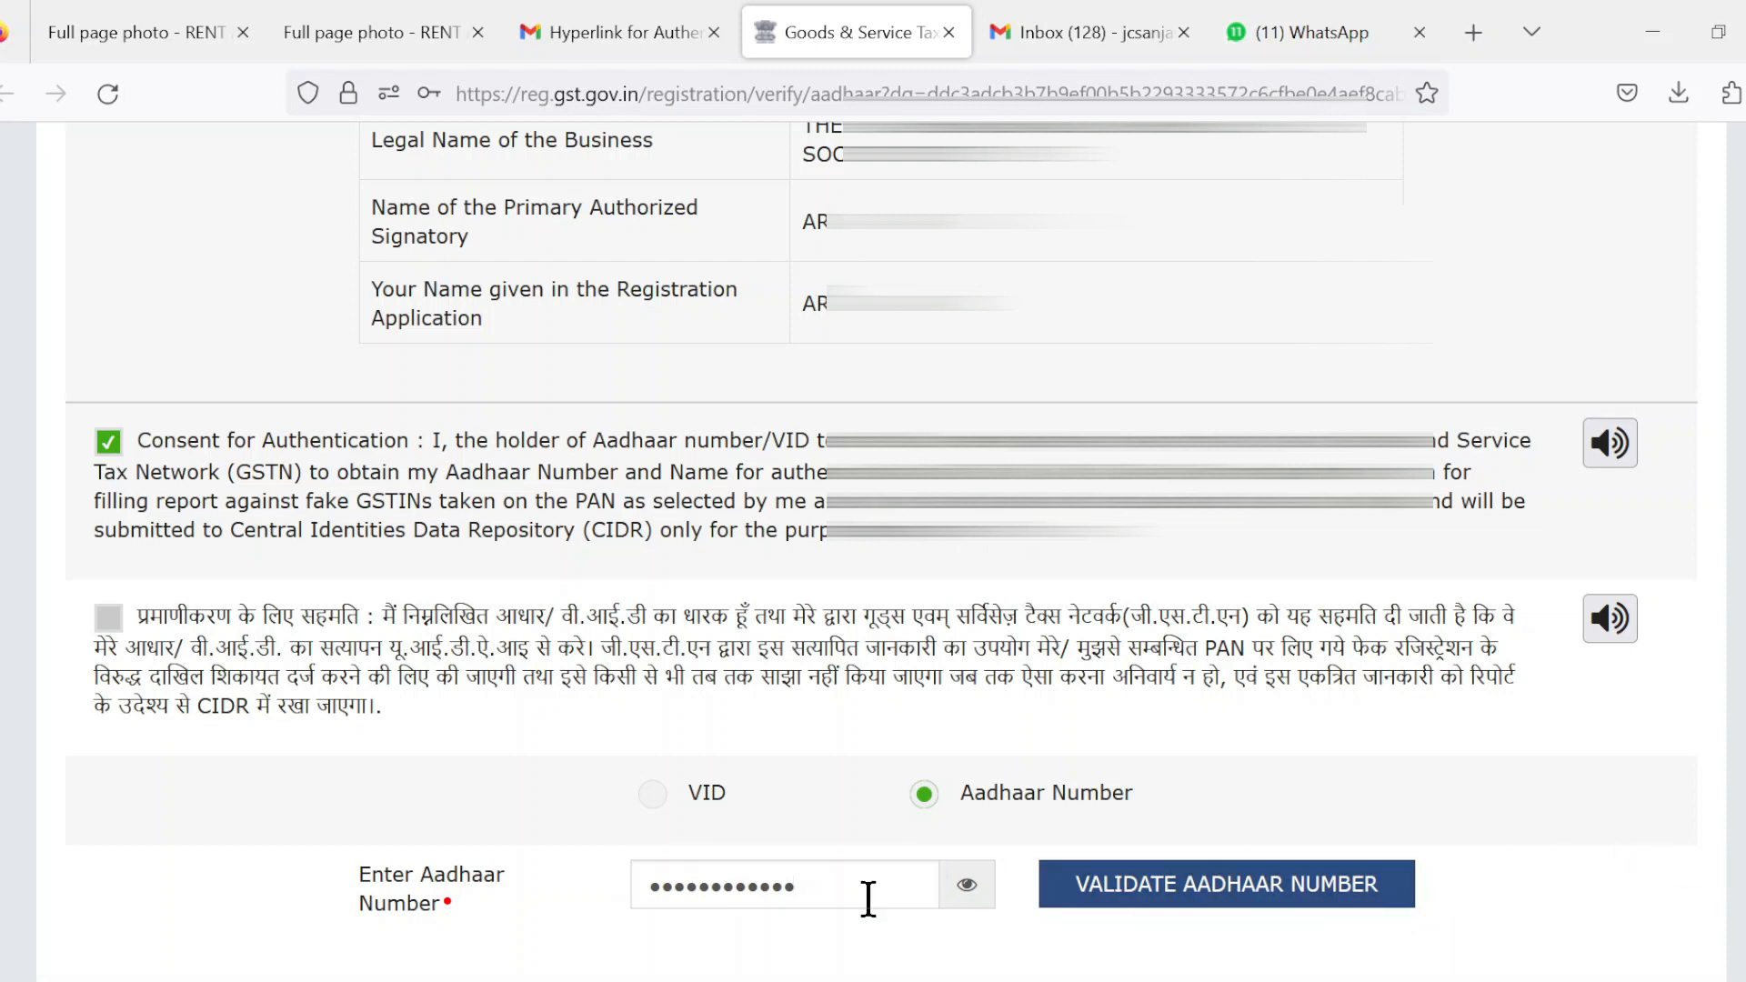
pyautogui.click(1256, 898)
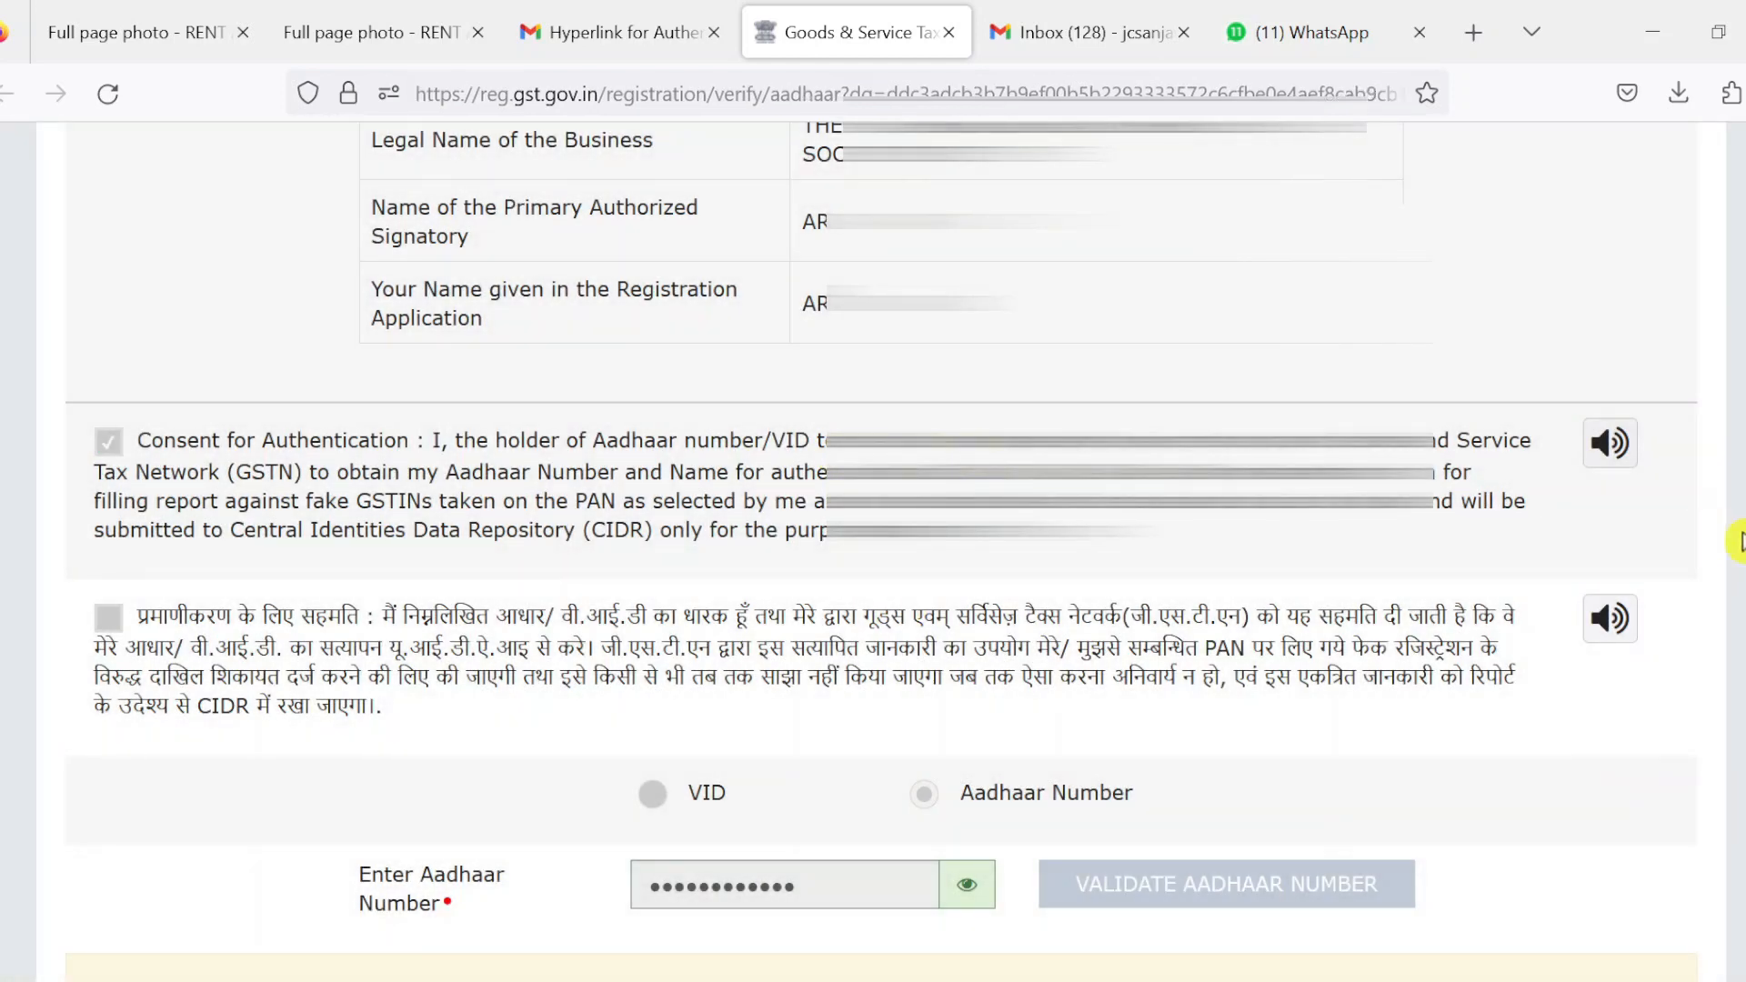
# Enter the Aadhaar OTP and validate it, getting the verification success message
pyautogui.scroll(-3, 823, 454)
pyautogui.scroll(-1, 881, 524)
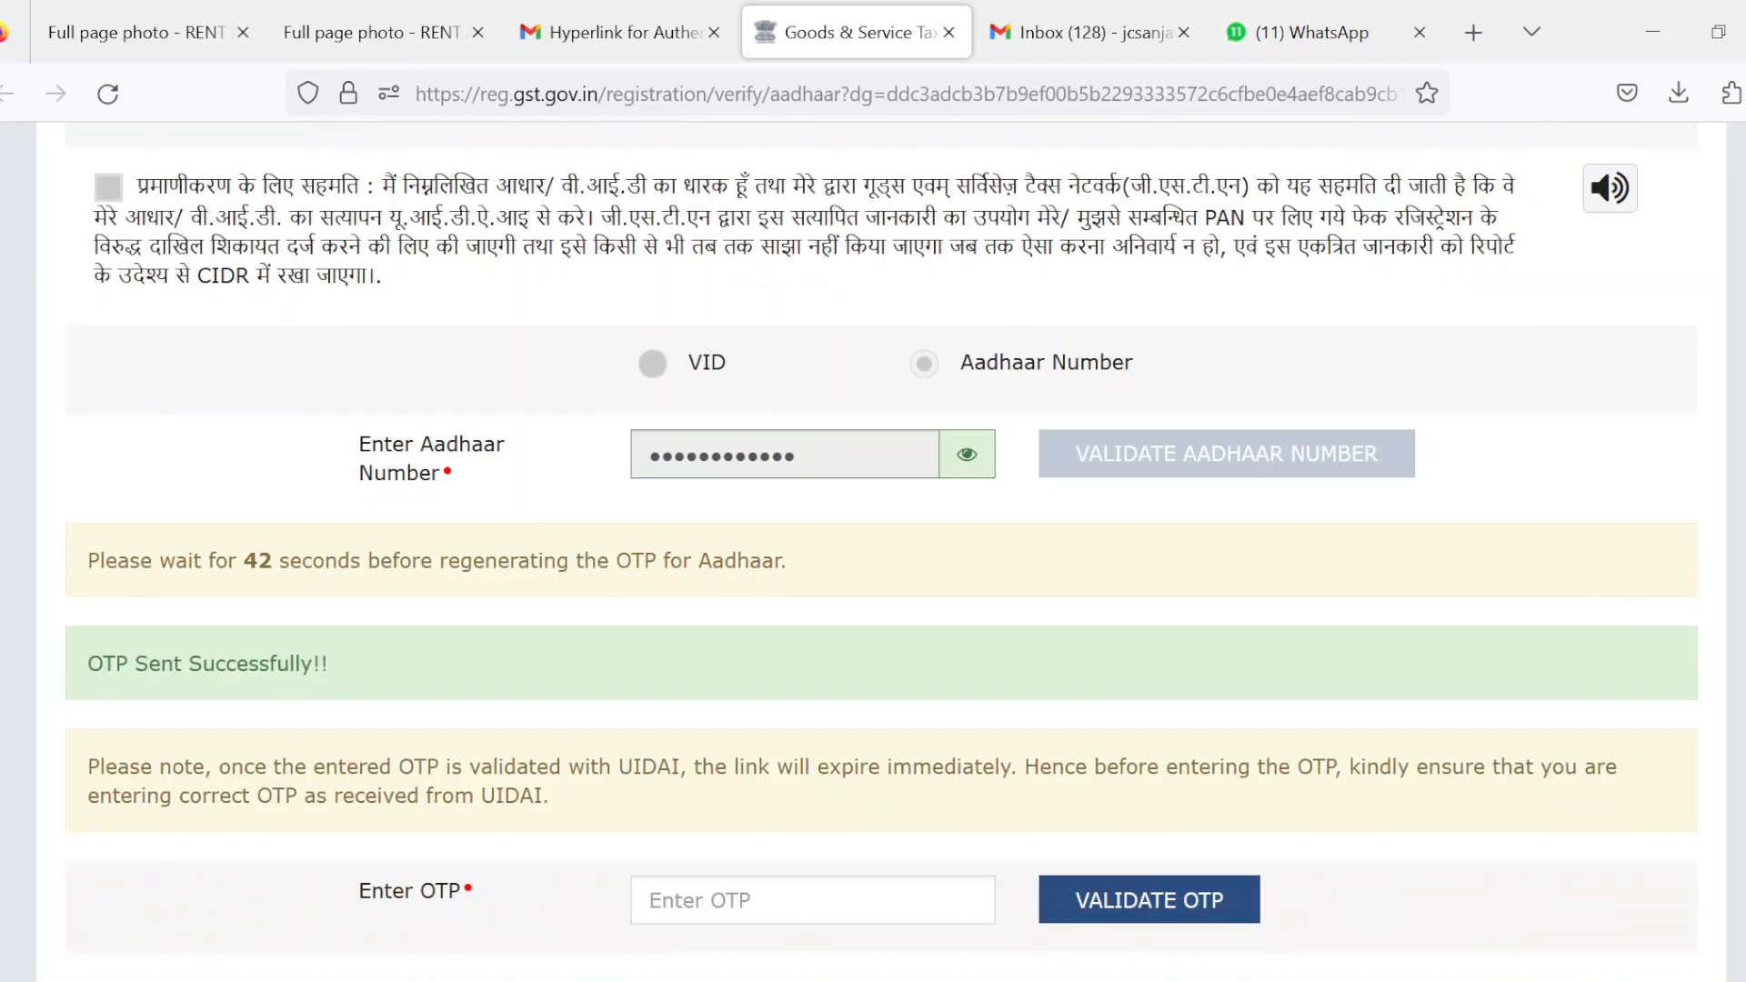
pyautogui.click(834, 900)
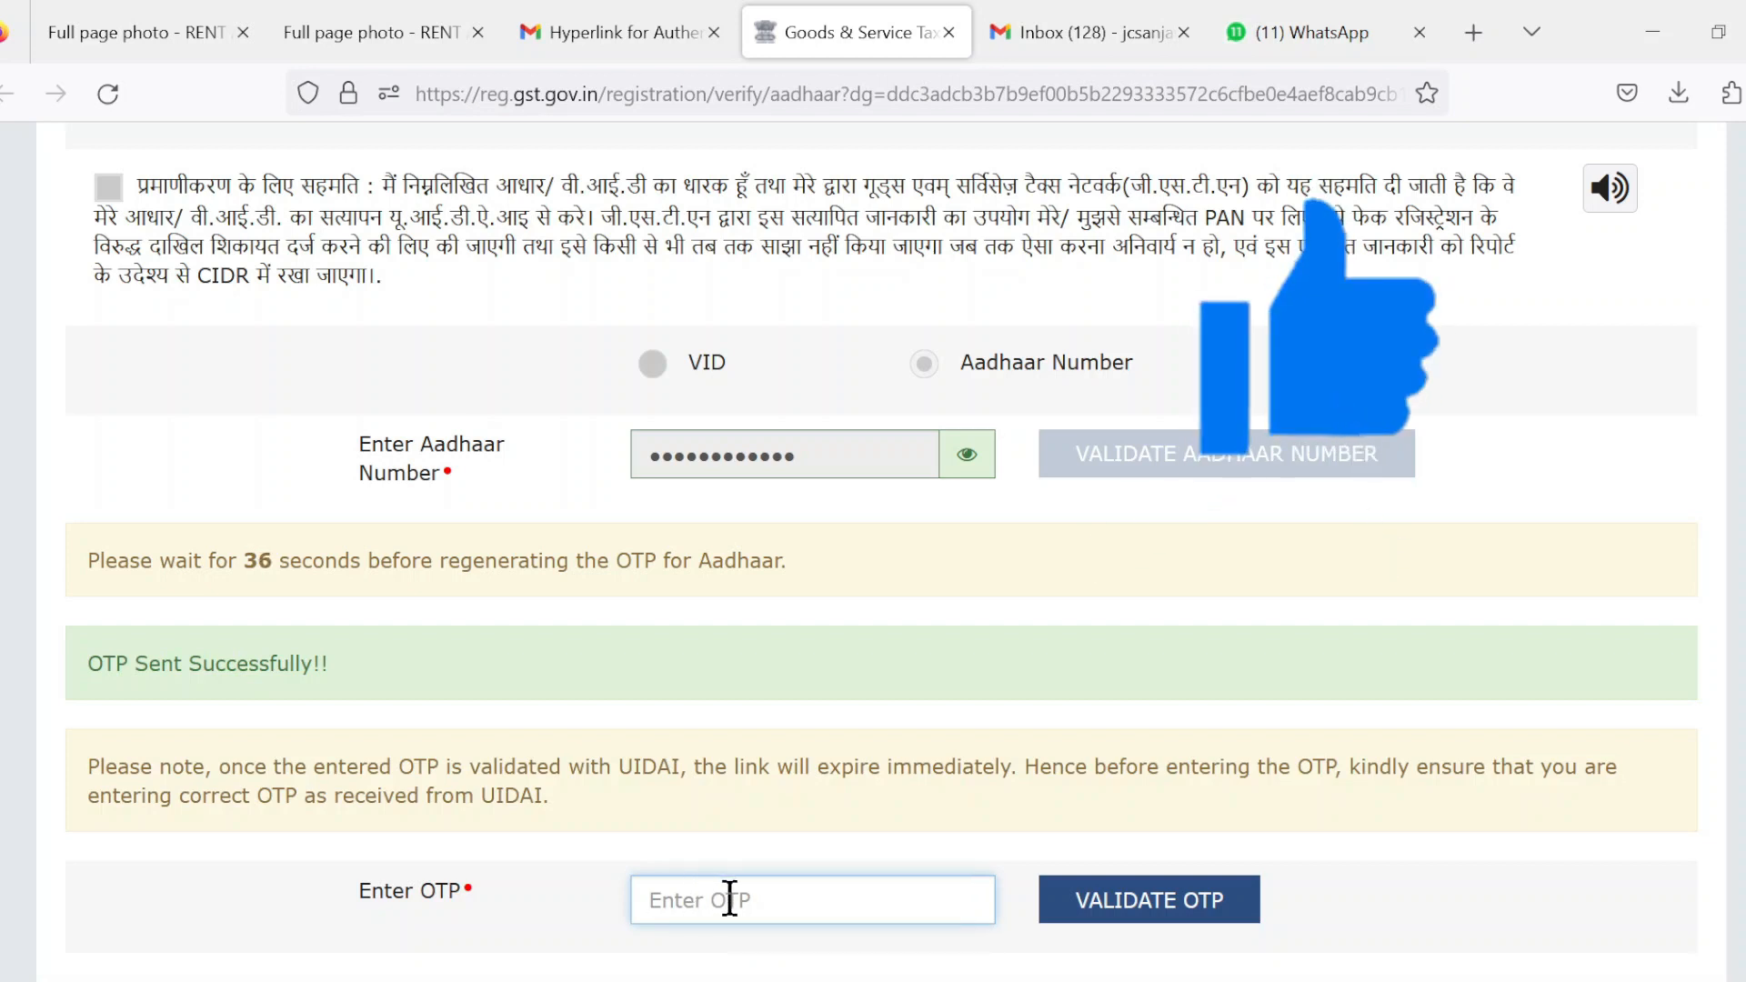
pyautogui.write('••••••')
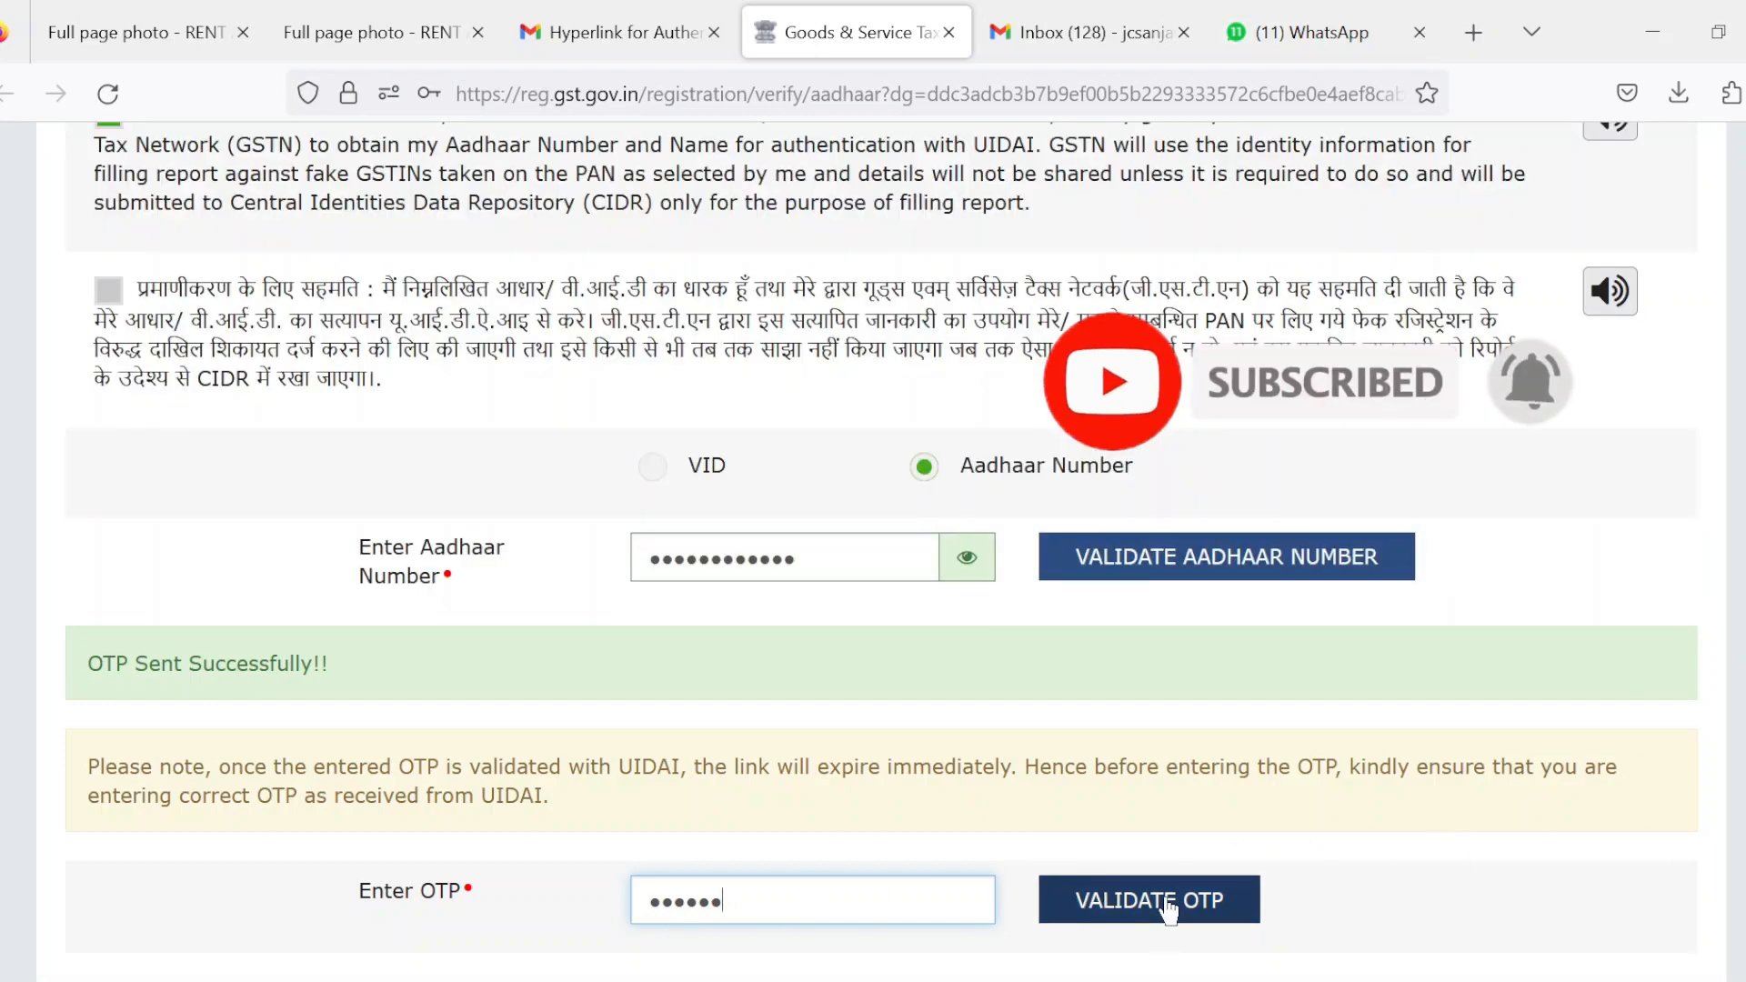
pyautogui.click(1169, 902)
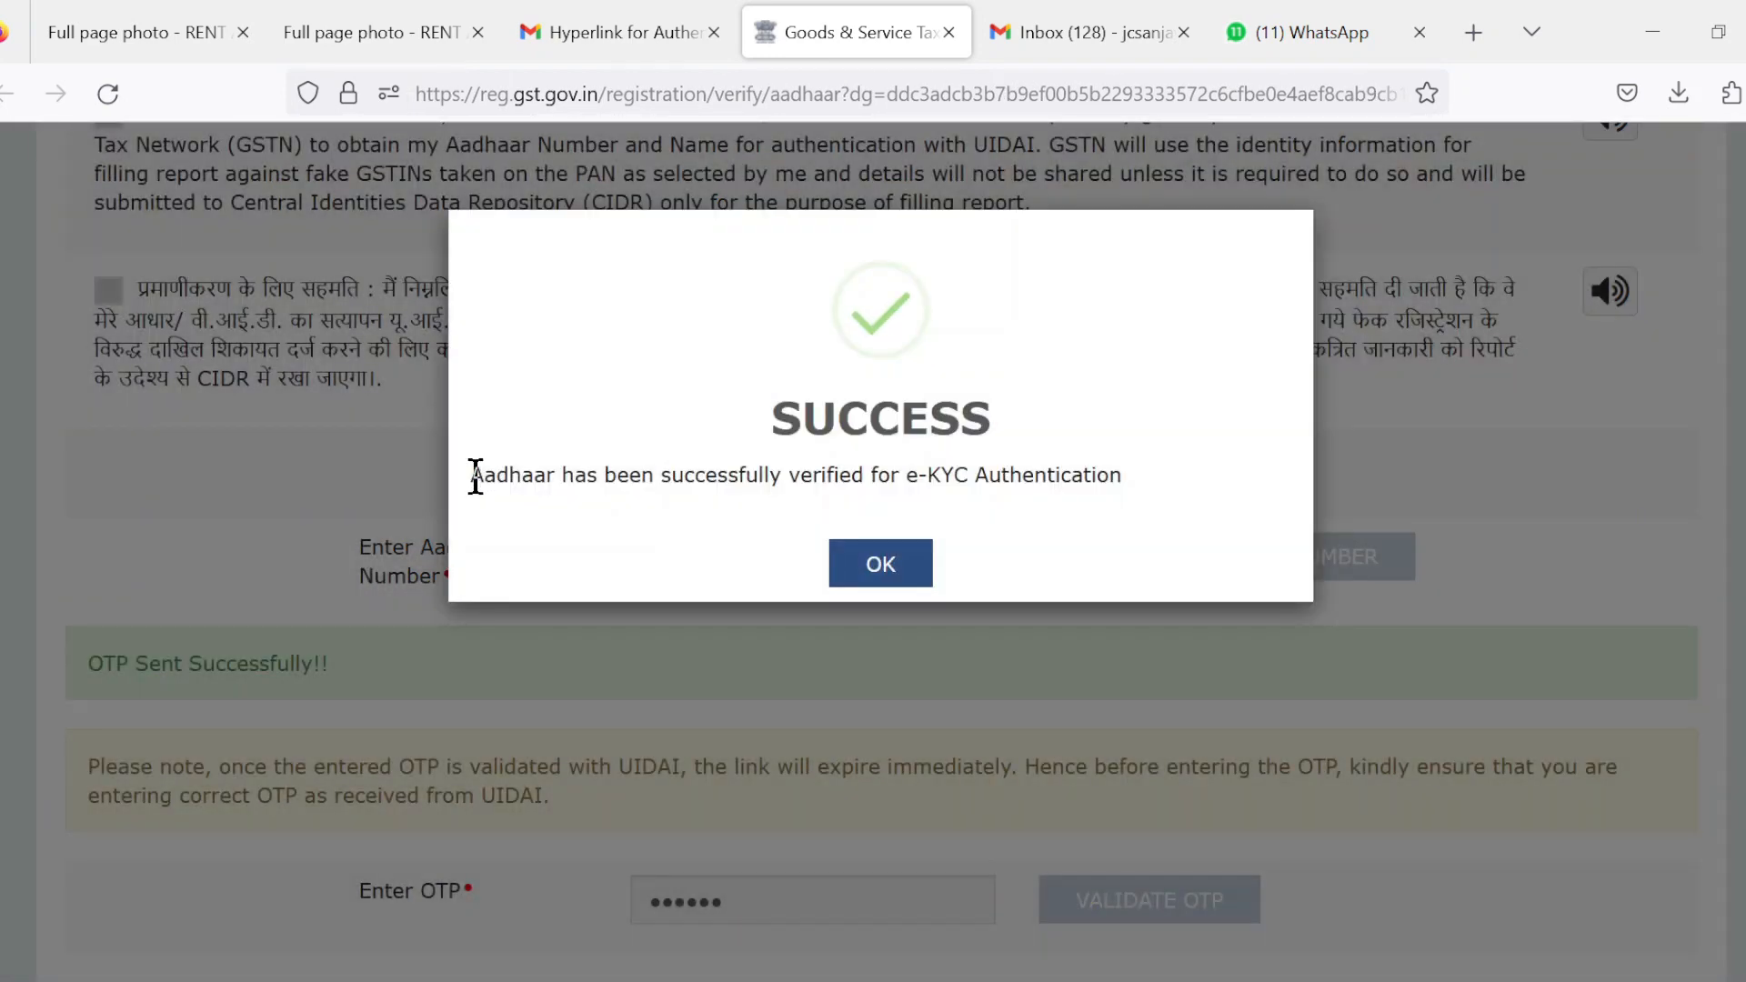
pyautogui.moveTo(471, 475); pyautogui.dragTo(1157, 487)
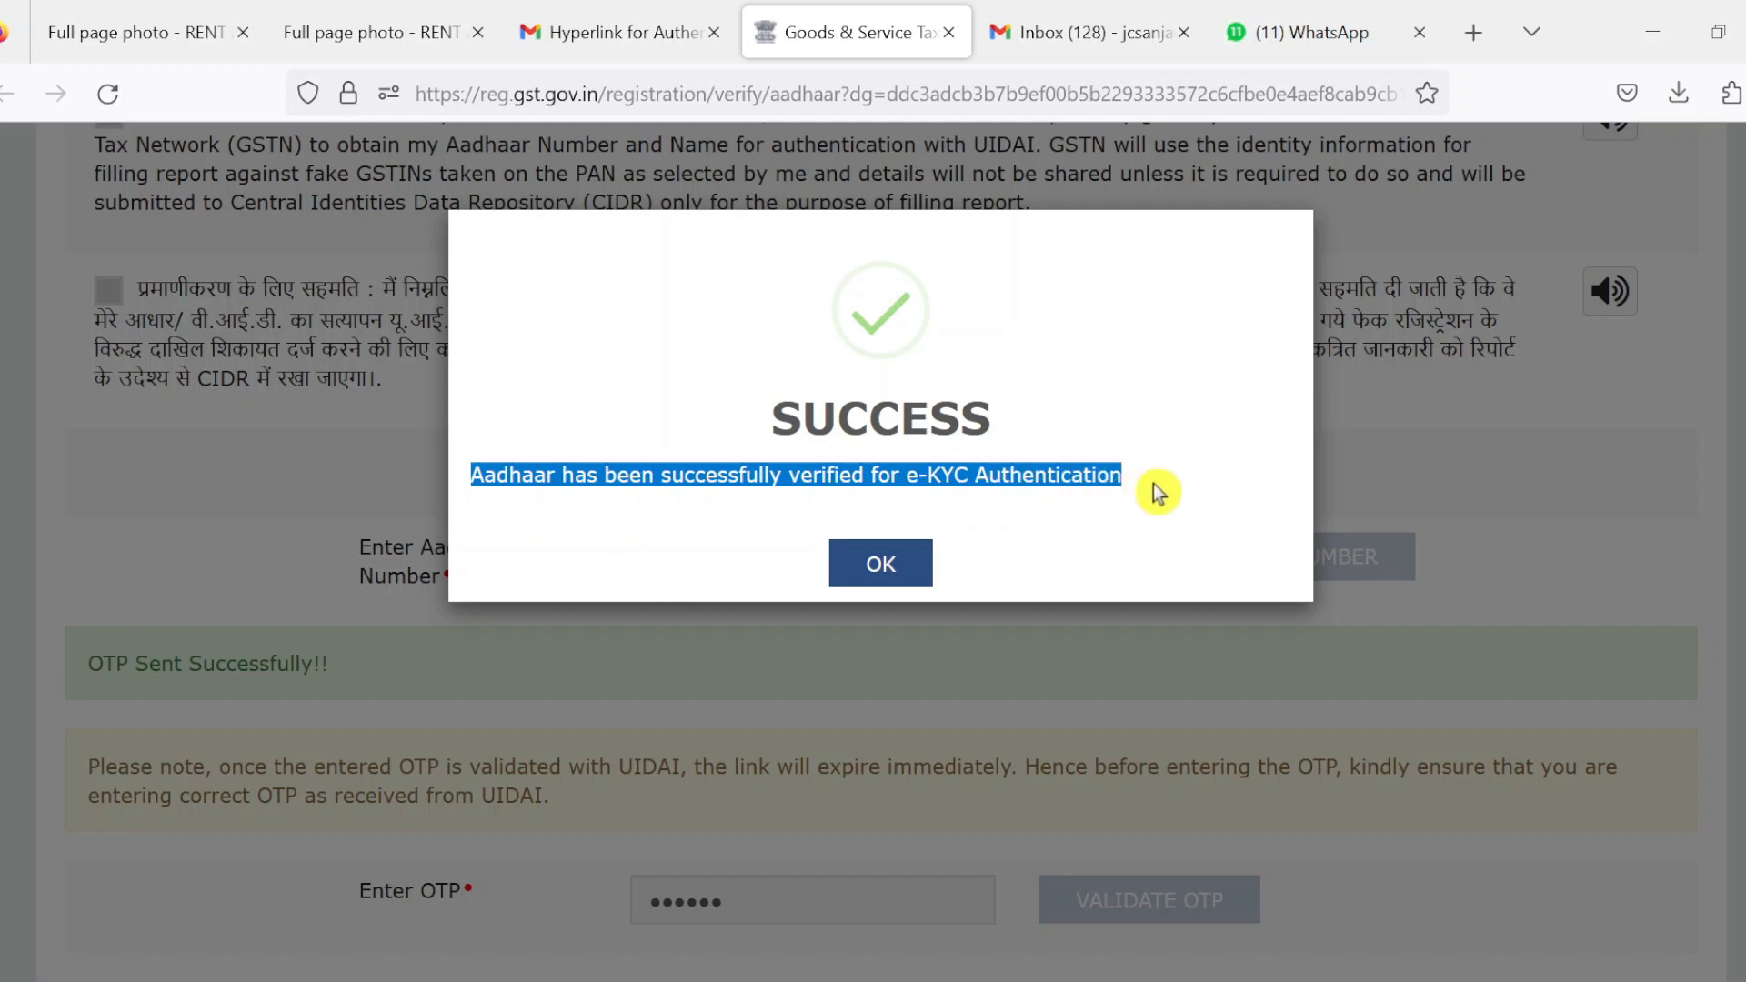
pyautogui.click(1114, 531)
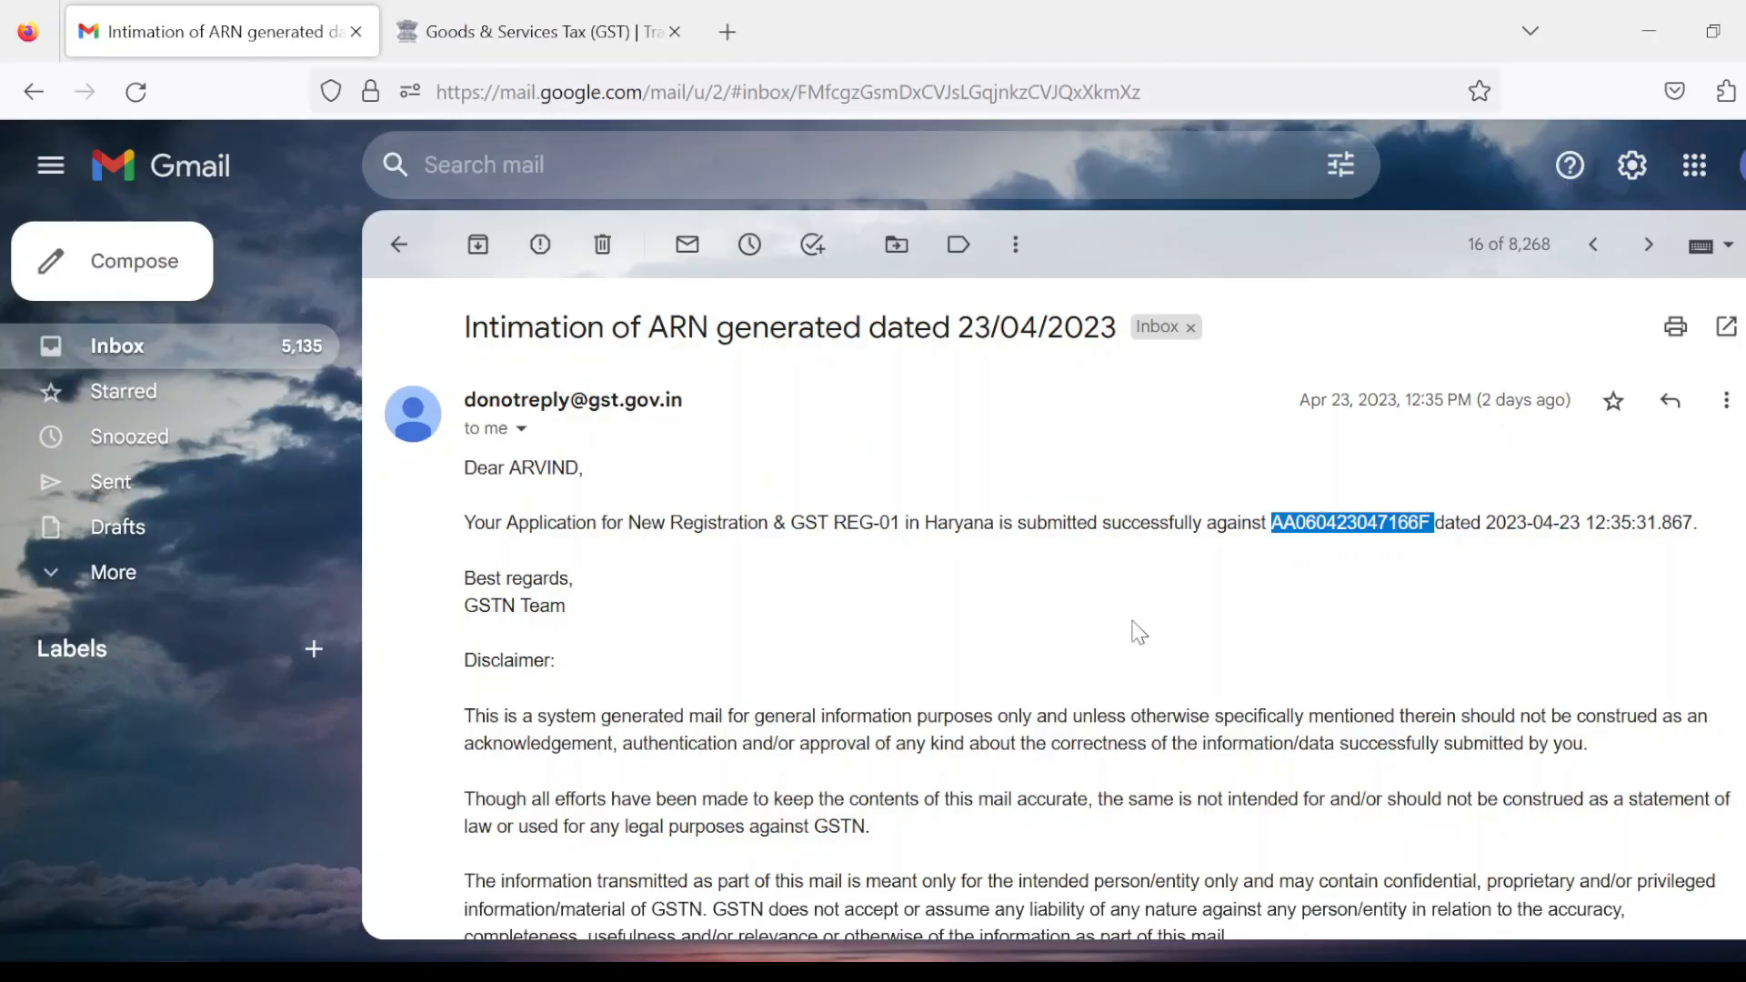
# Select the ARN in the 'Intimation of ARN generated' email, then return to the GST tab
pyautogui.click(1283, 626)
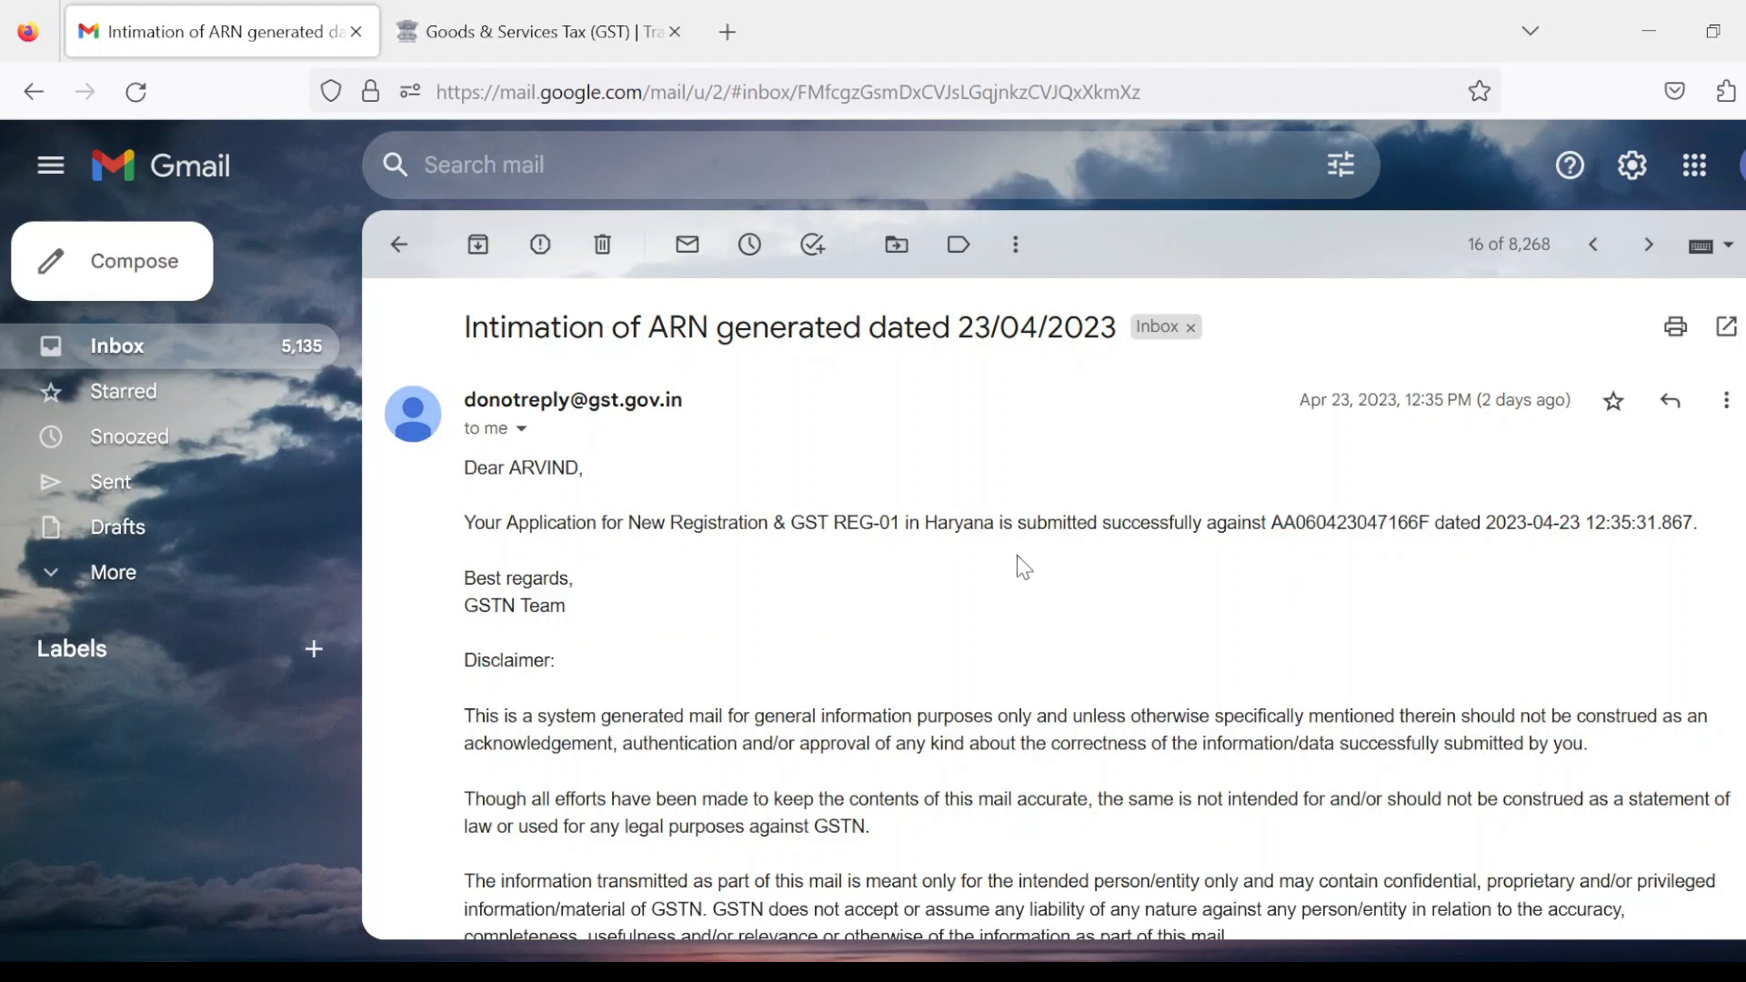
pyautogui.doubleClick(1350, 526)
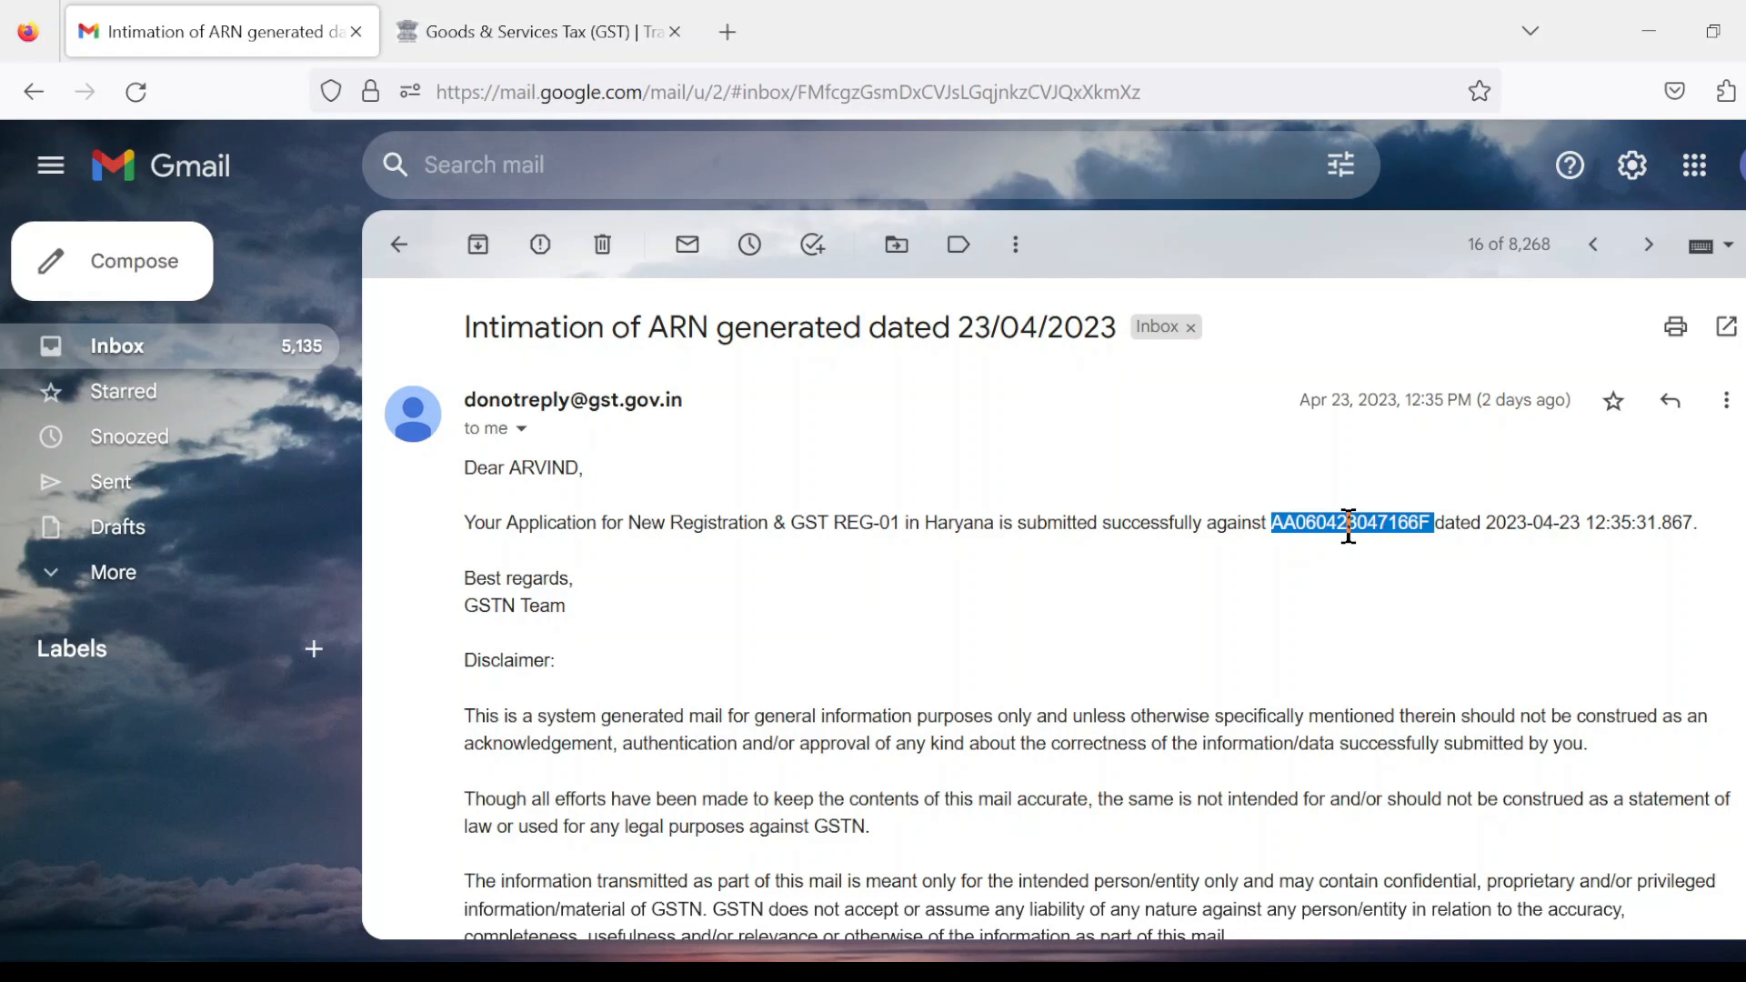
pyautogui.hotkey('ctrl', 'Tab')
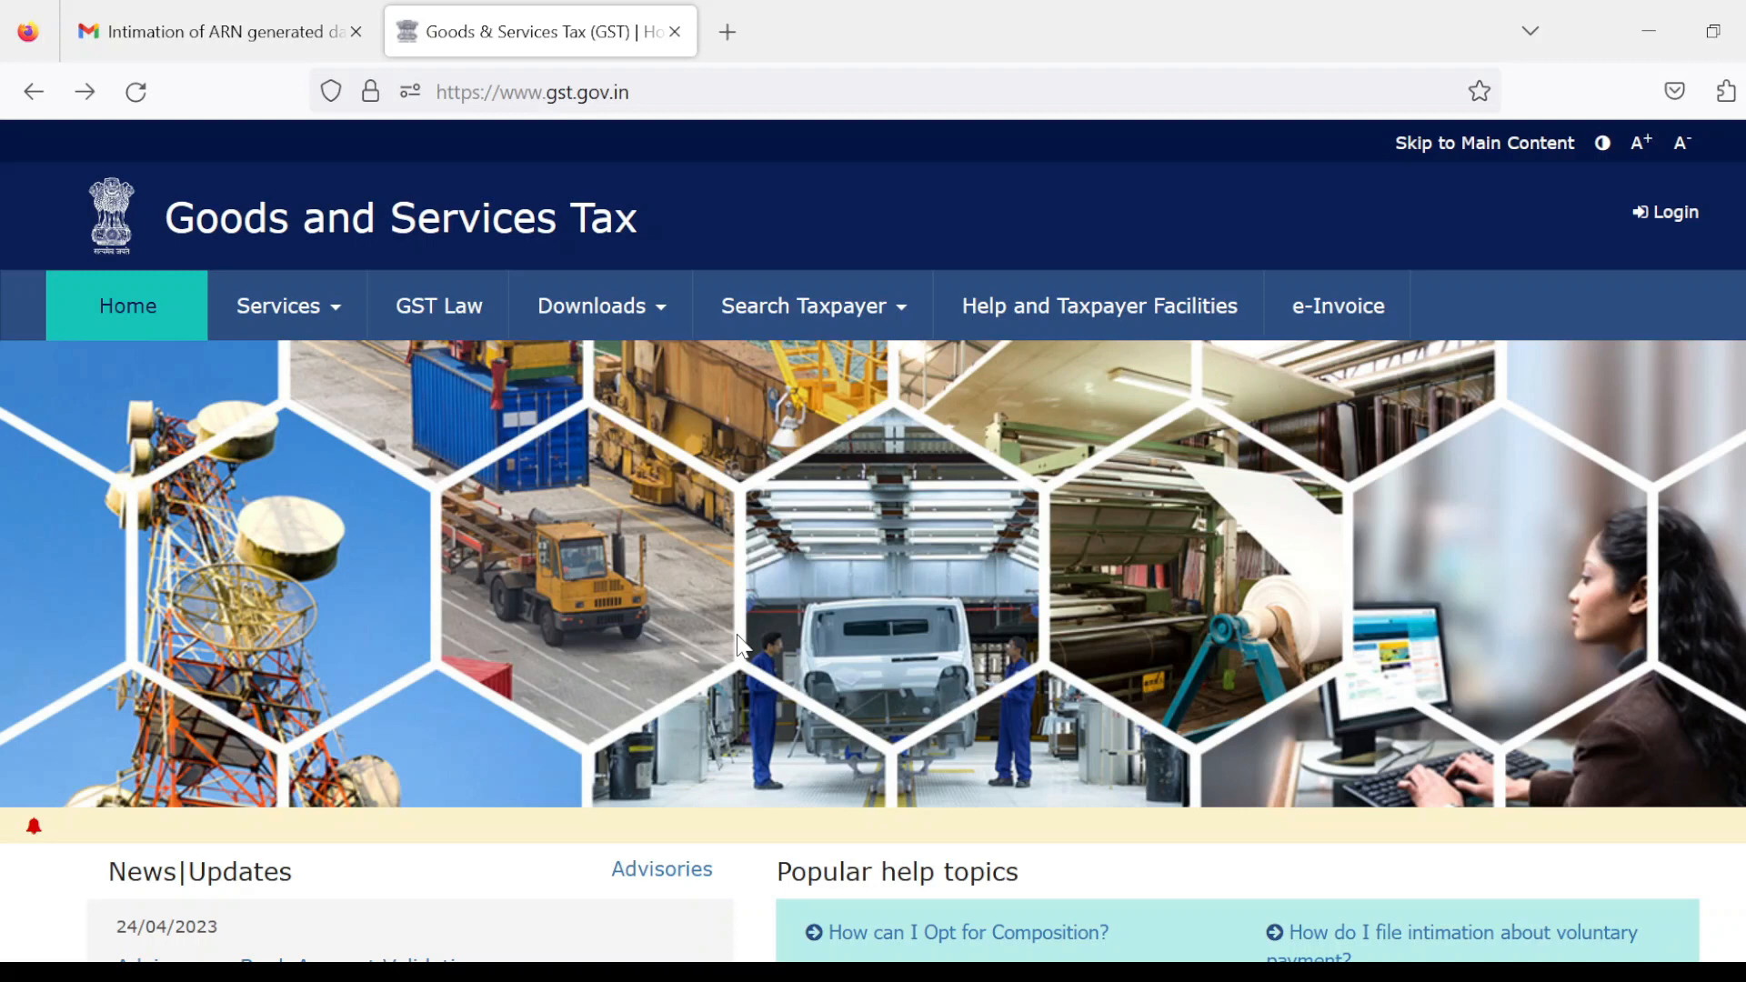
# Search the ARN with captcha in Track Application Status, showing GST REG-01 Pending for Processing
pyautogui.hotkey('alt', 'Right')
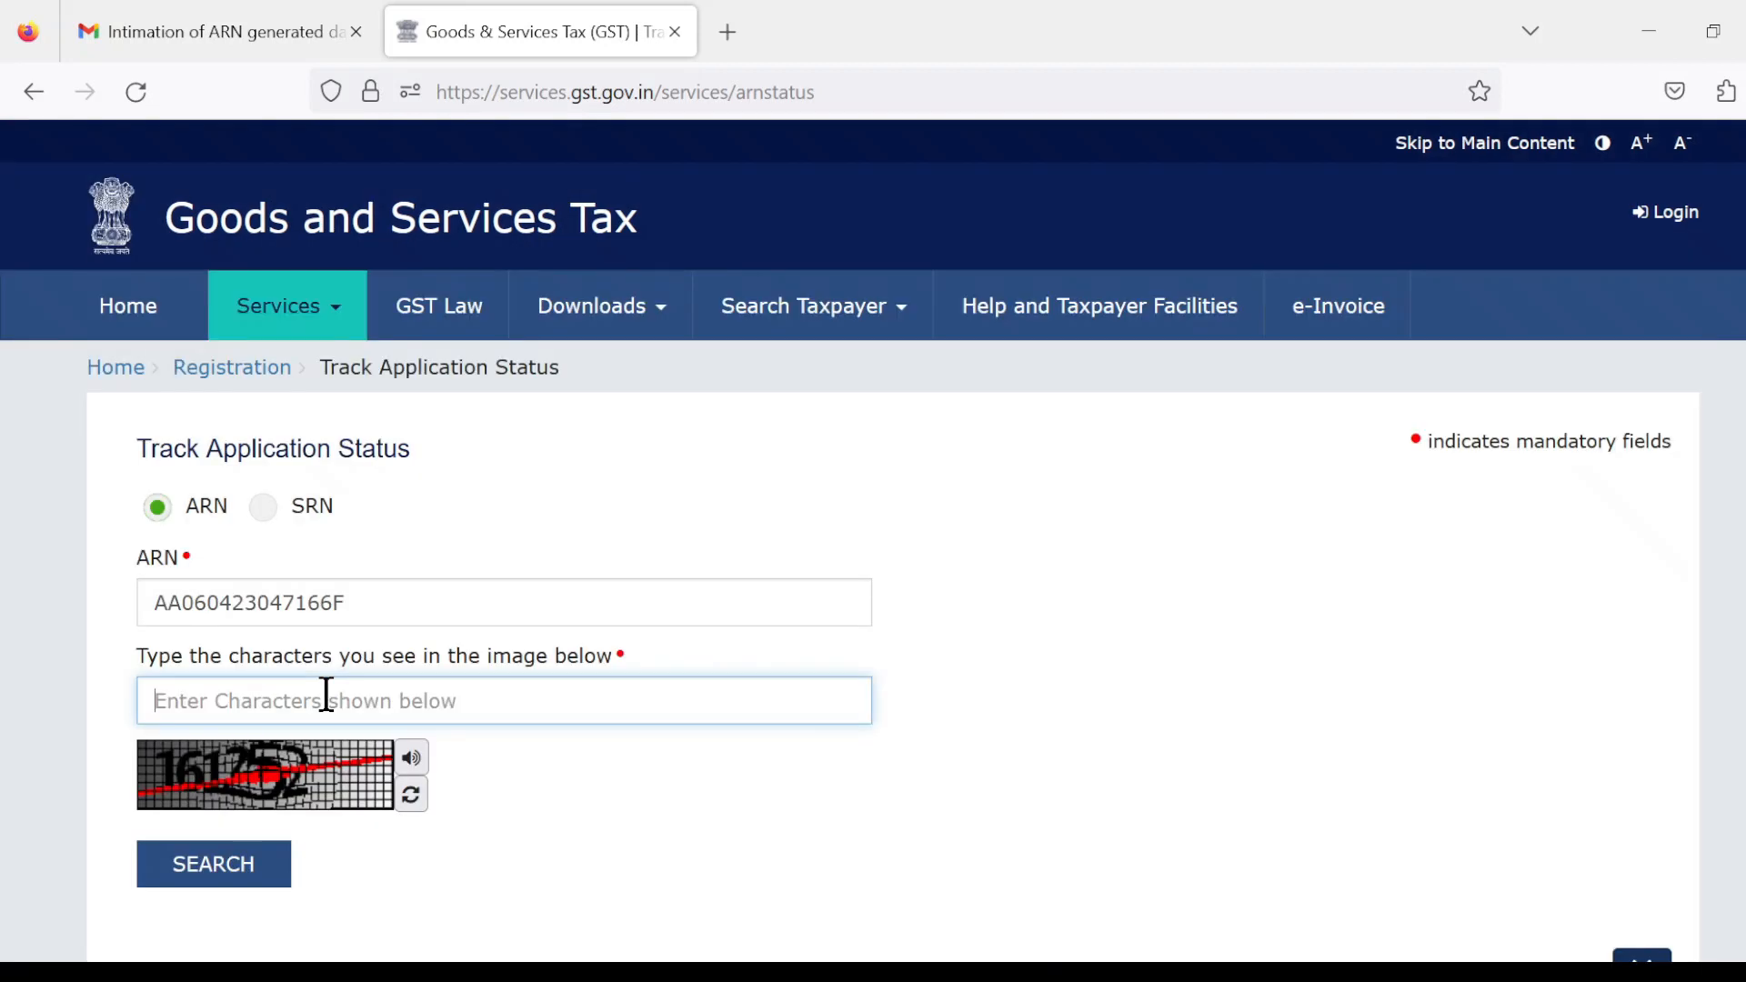
pyautogui.click(326, 695)
pyautogui.write('1')
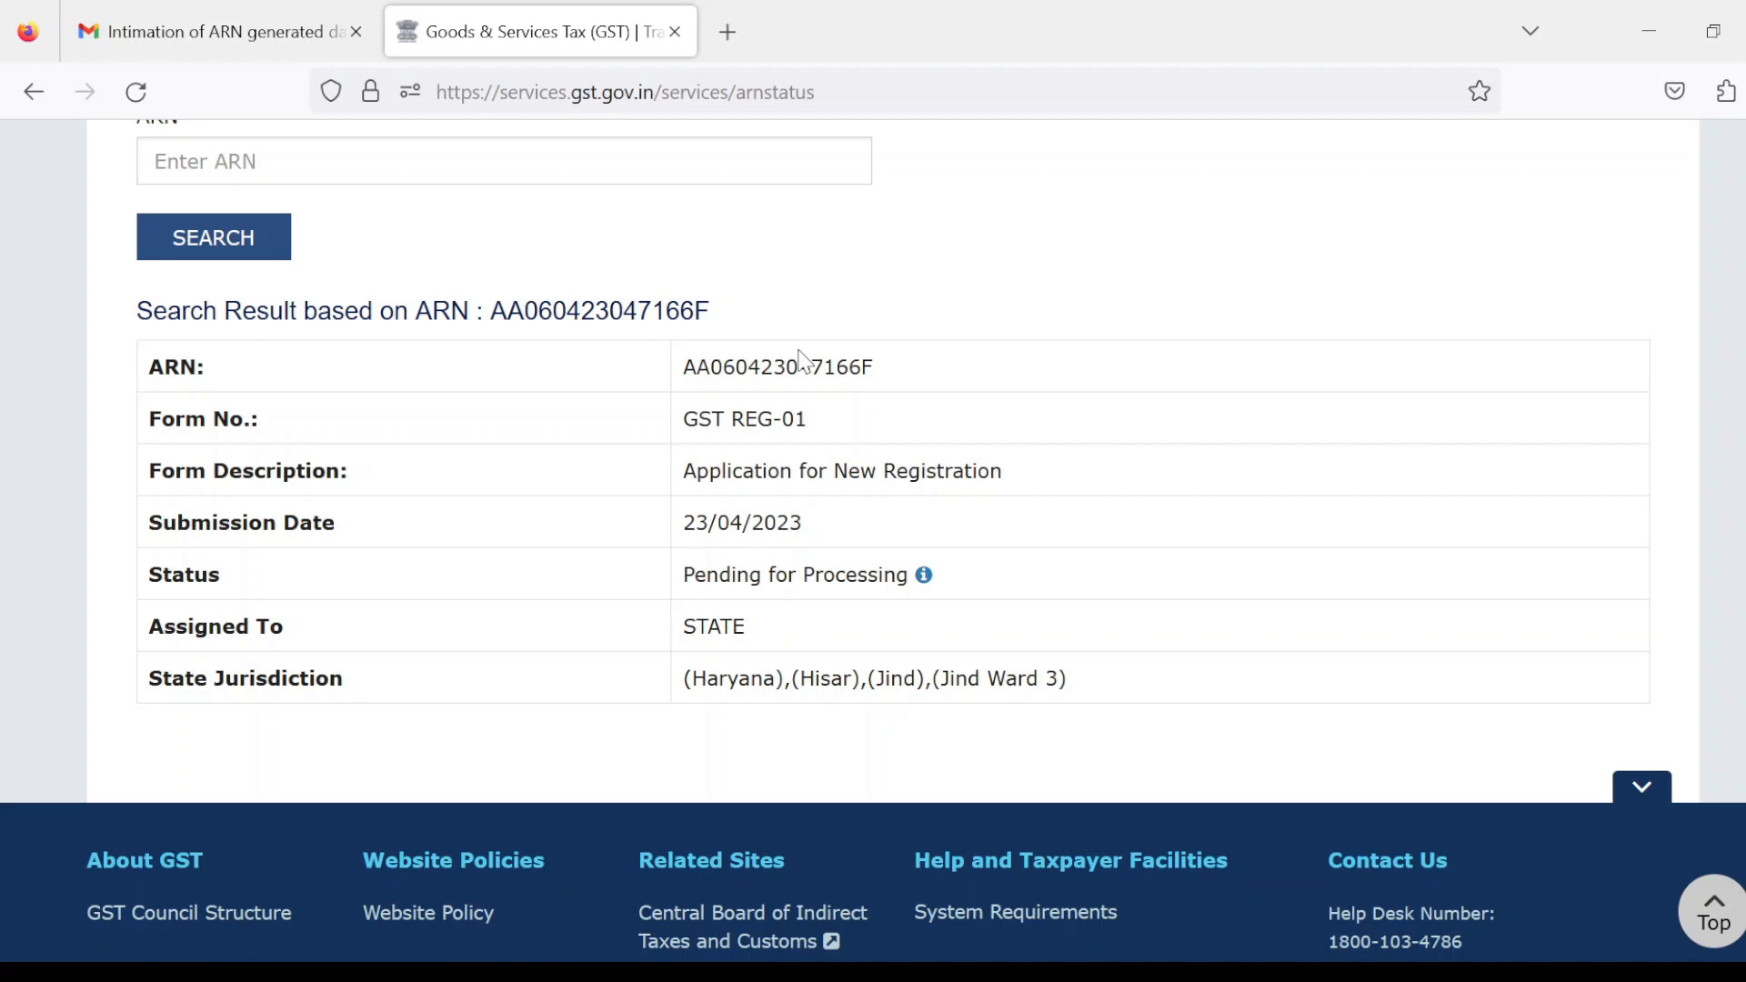
pyautogui.doubleClick(873, 472)
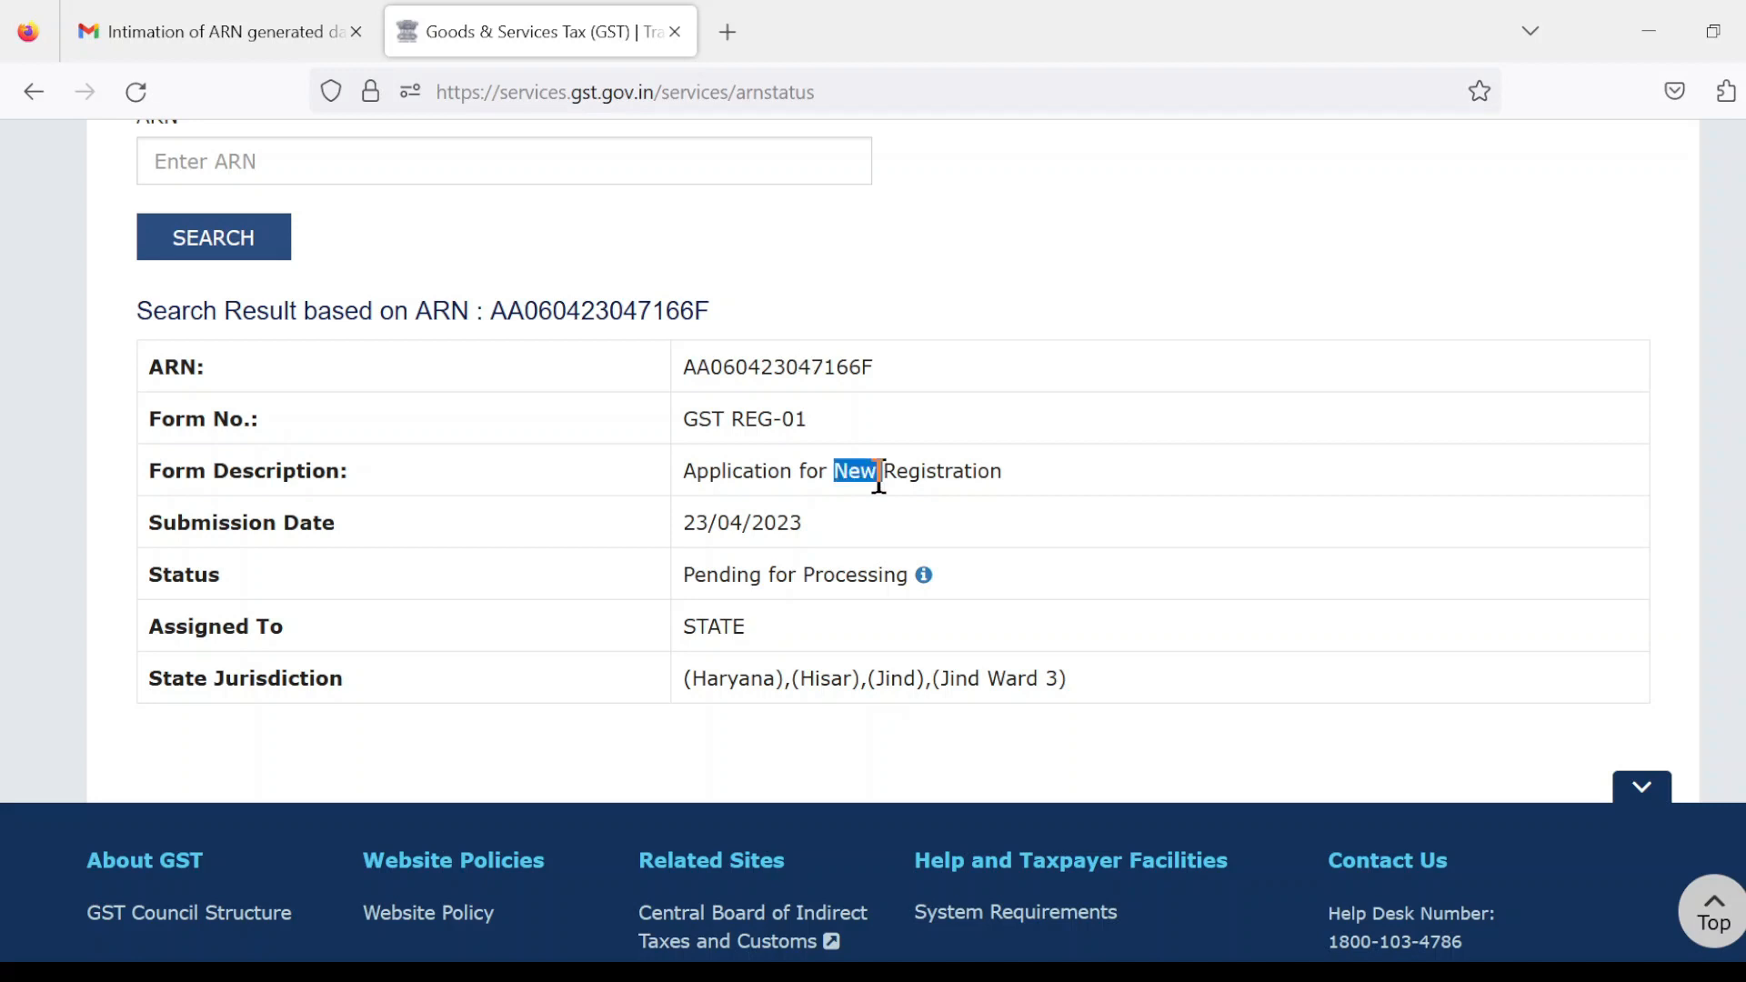
pyautogui.click(846, 587)
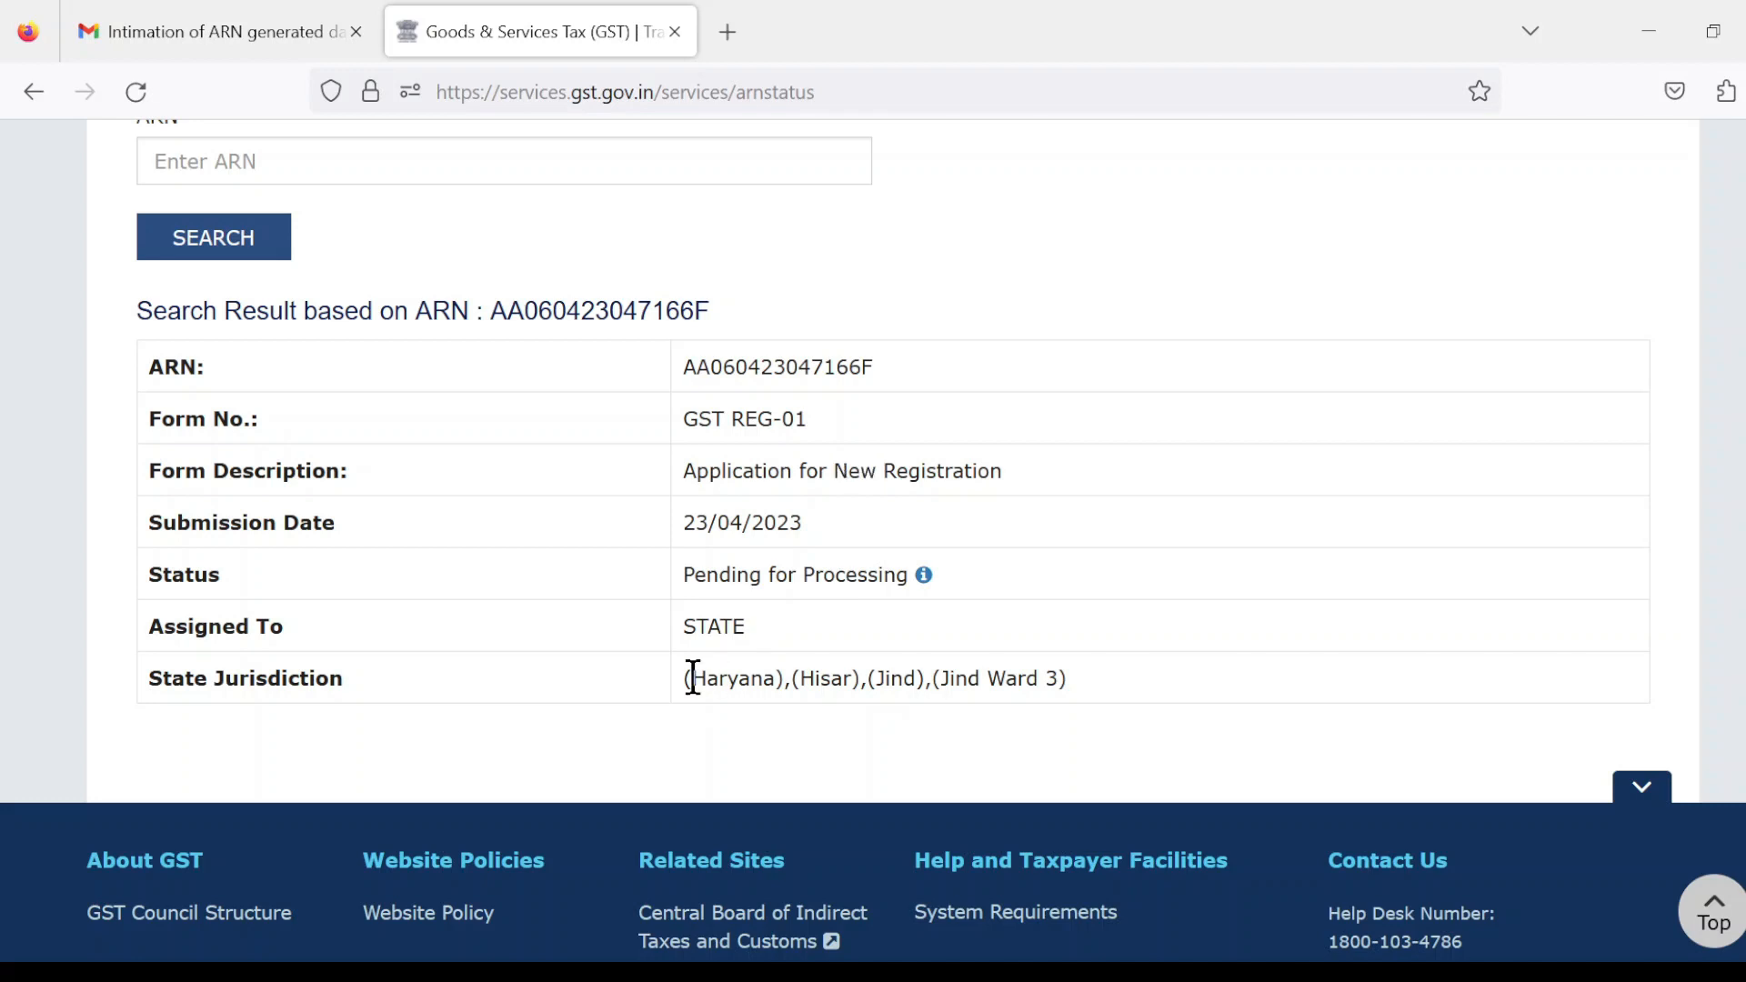